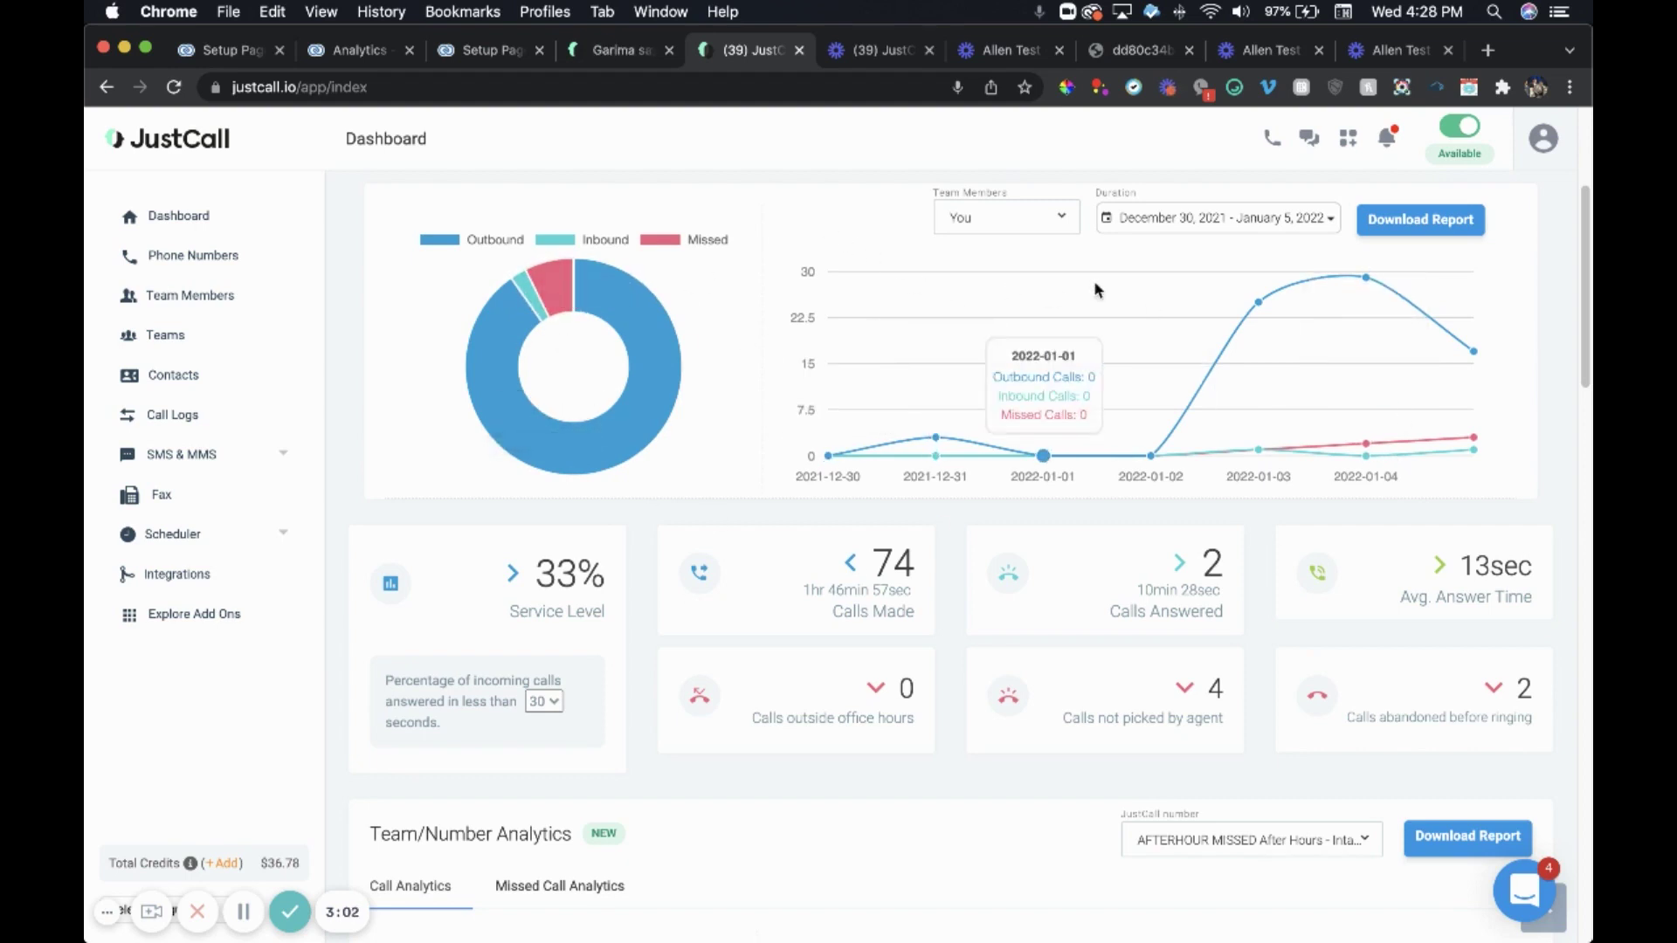
Step: View your own call statistics for Today and for Yesterday on the dashboard
{"action": "left_click", "coordinate": [1212, 224]}
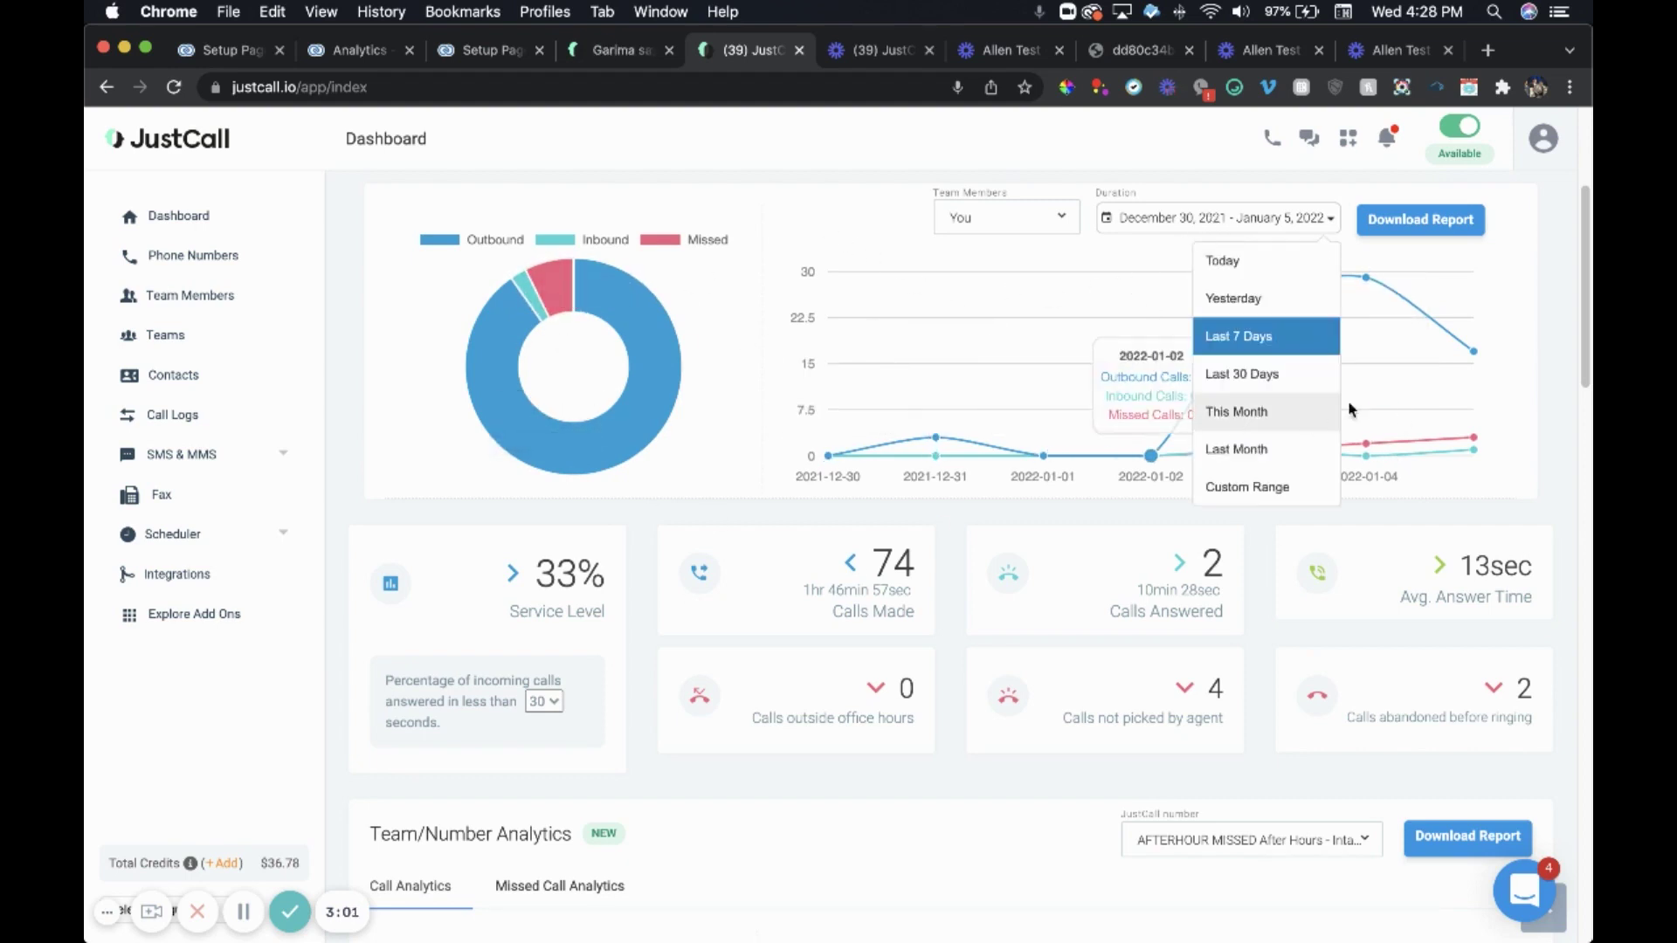
{"action": "left_click", "coordinate": [1231, 262]}
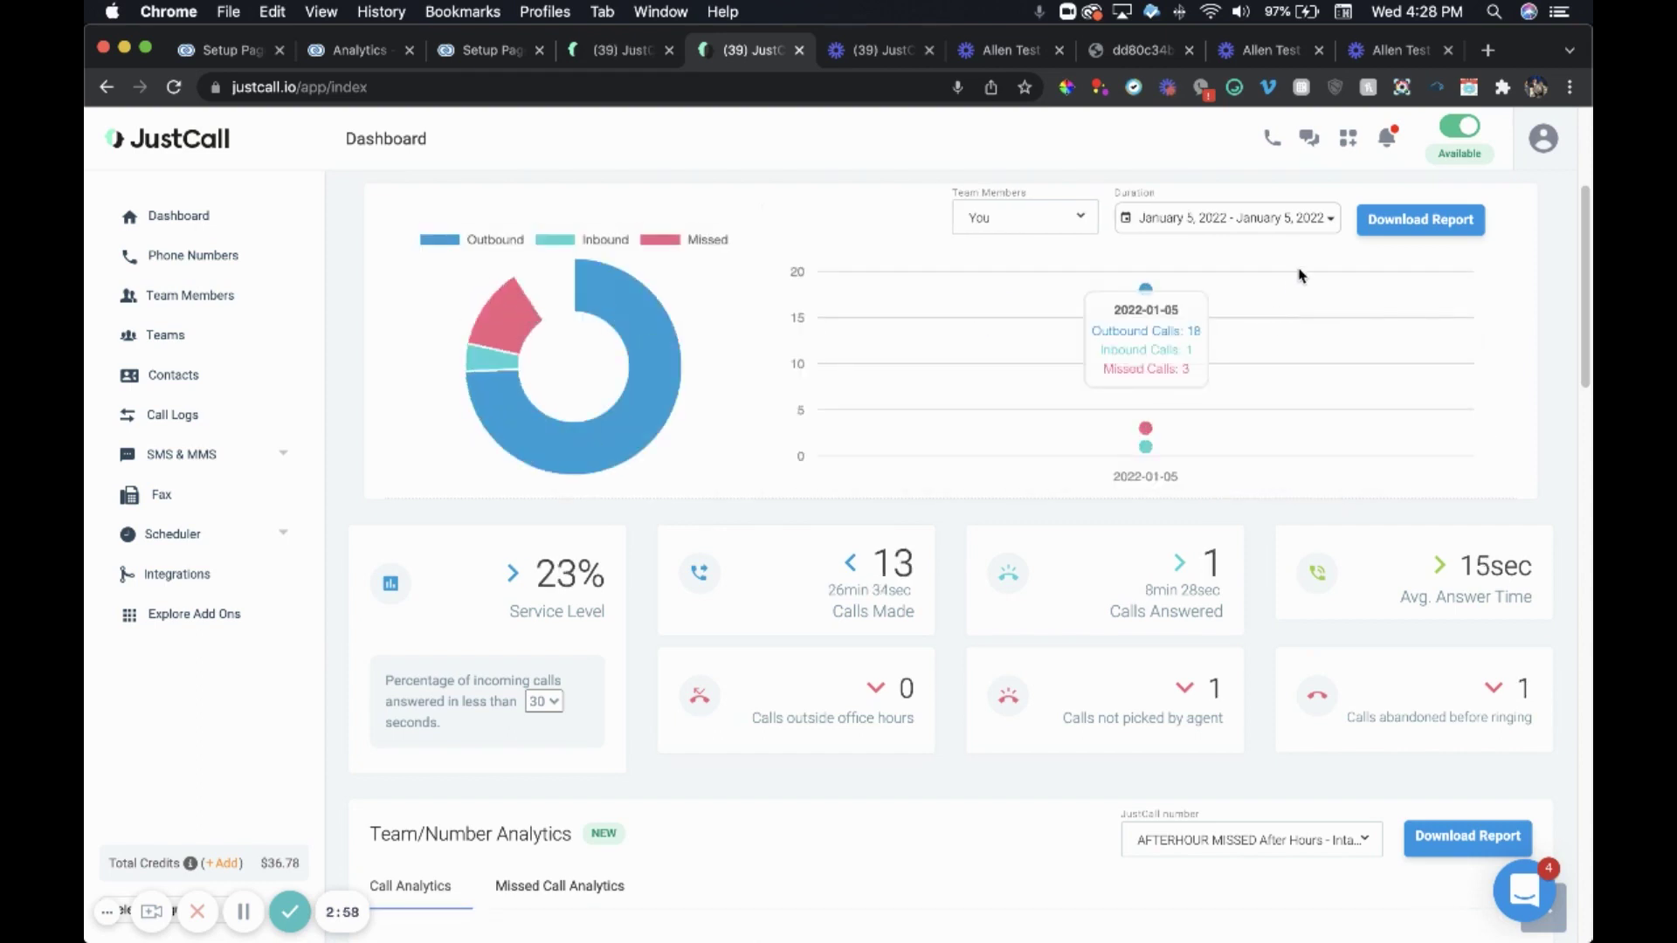
{"action": "left_click", "coordinate": [1292, 220]}
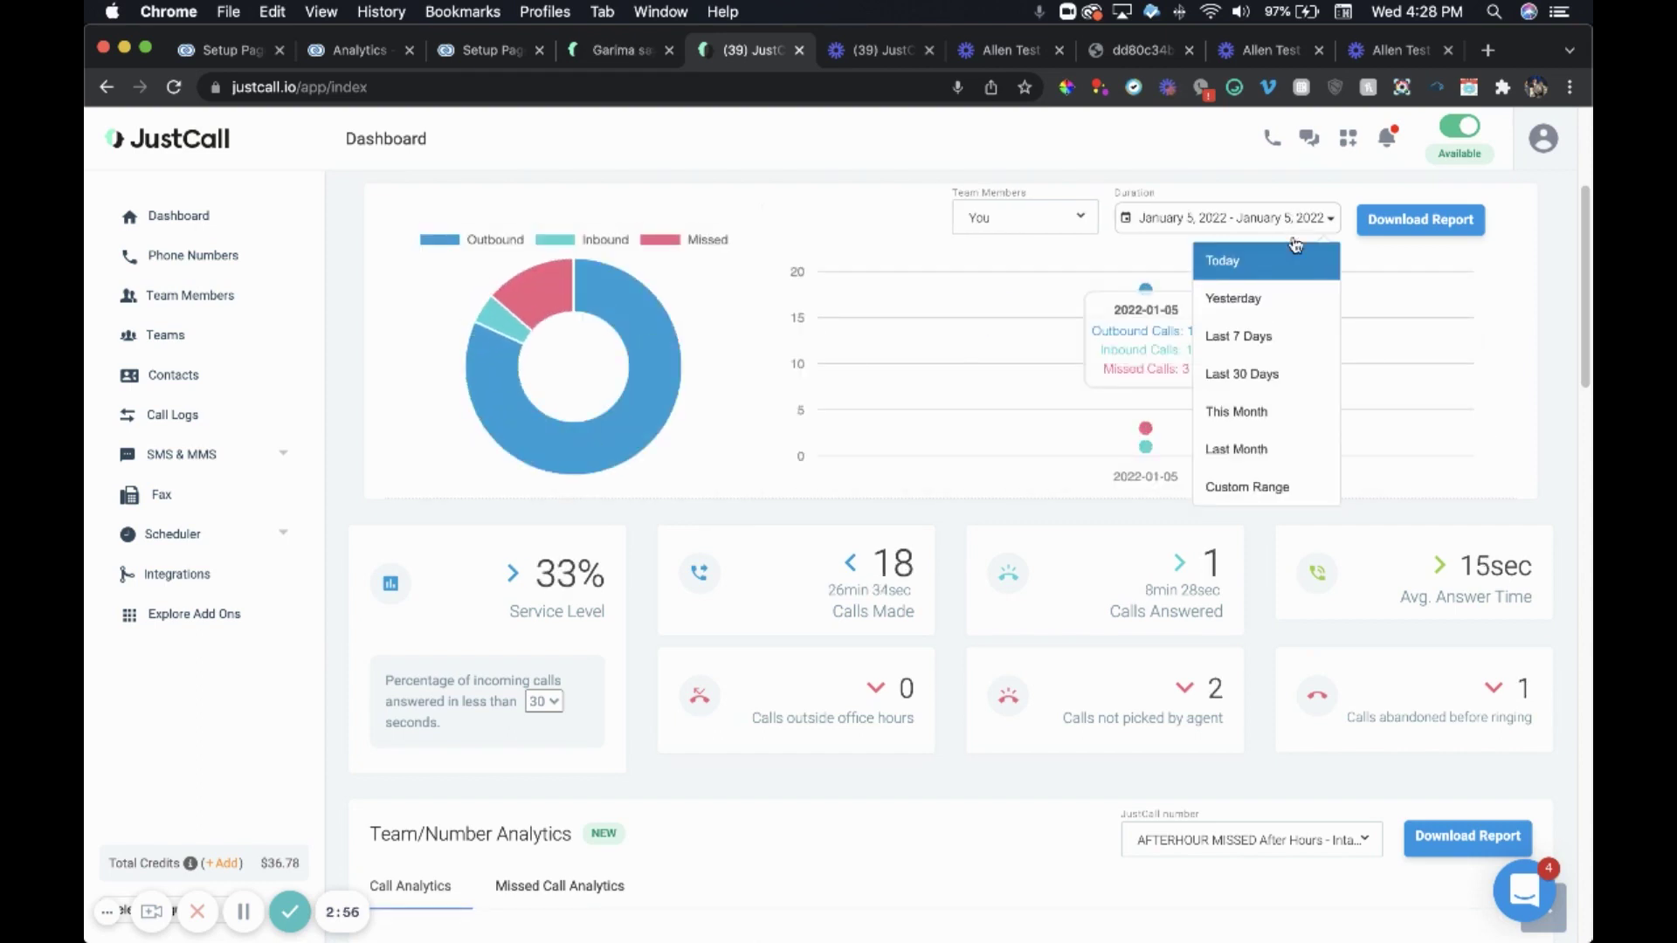
{"action": "left_click", "coordinate": [1299, 301]}
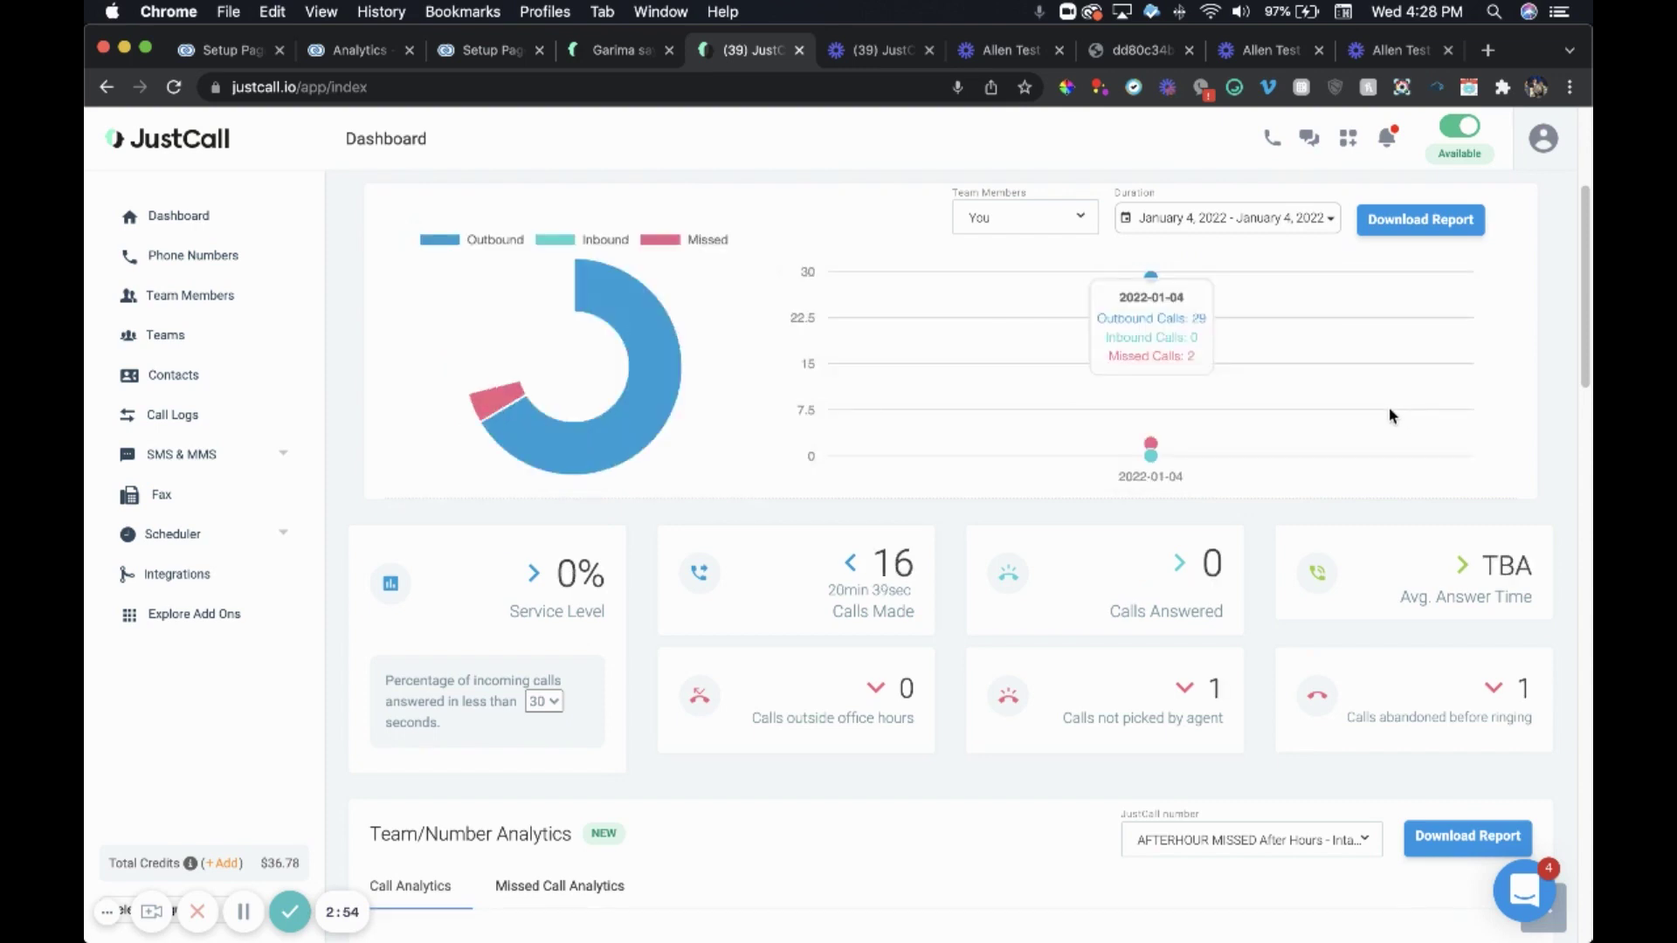
Step: View your own call statistics for This Month and for Last Month
{"action": "left_click", "coordinate": [1303, 230]}
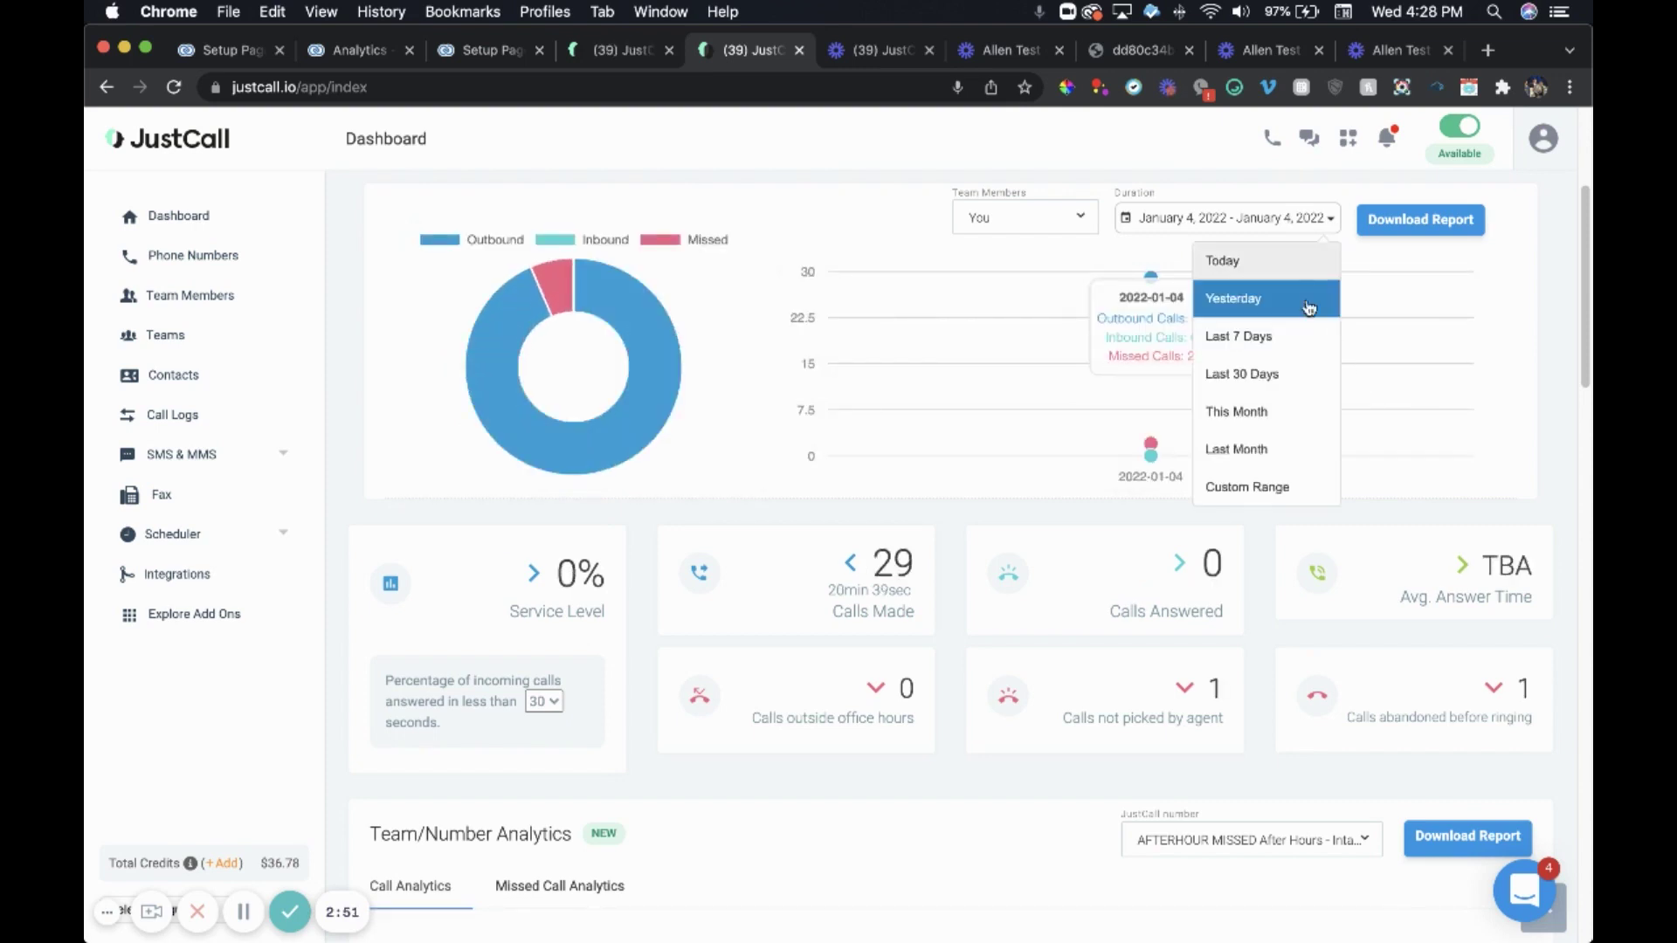
{"action": "left_click", "coordinate": [1322, 425]}
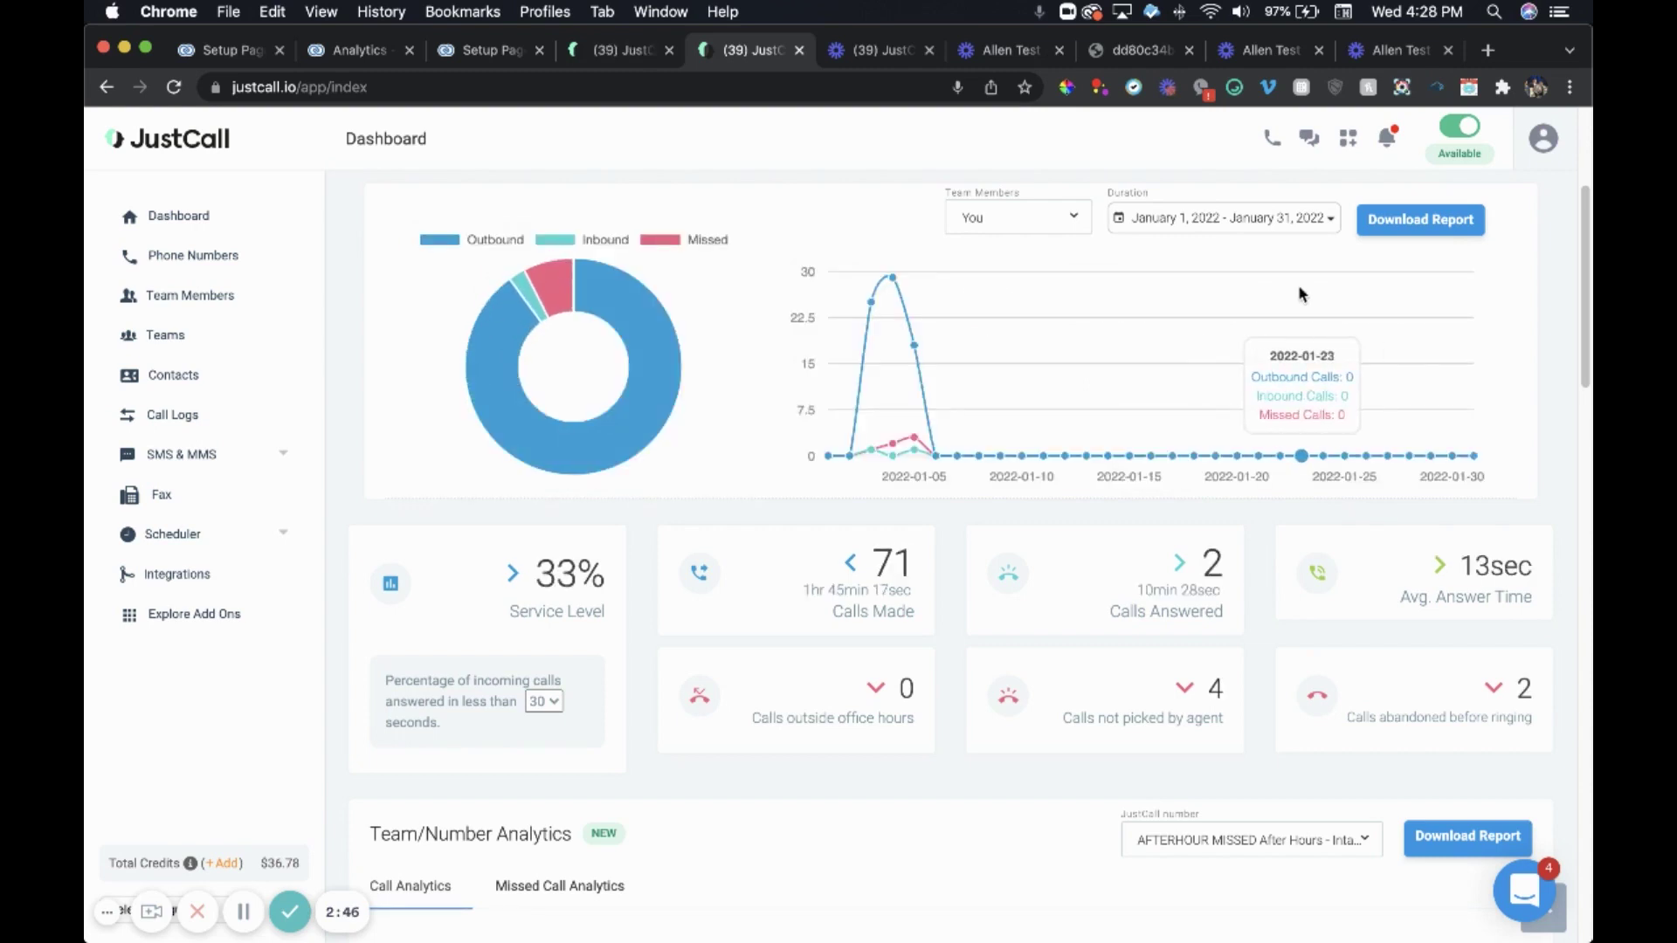
{"action": "left_click", "coordinate": [1327, 225]}
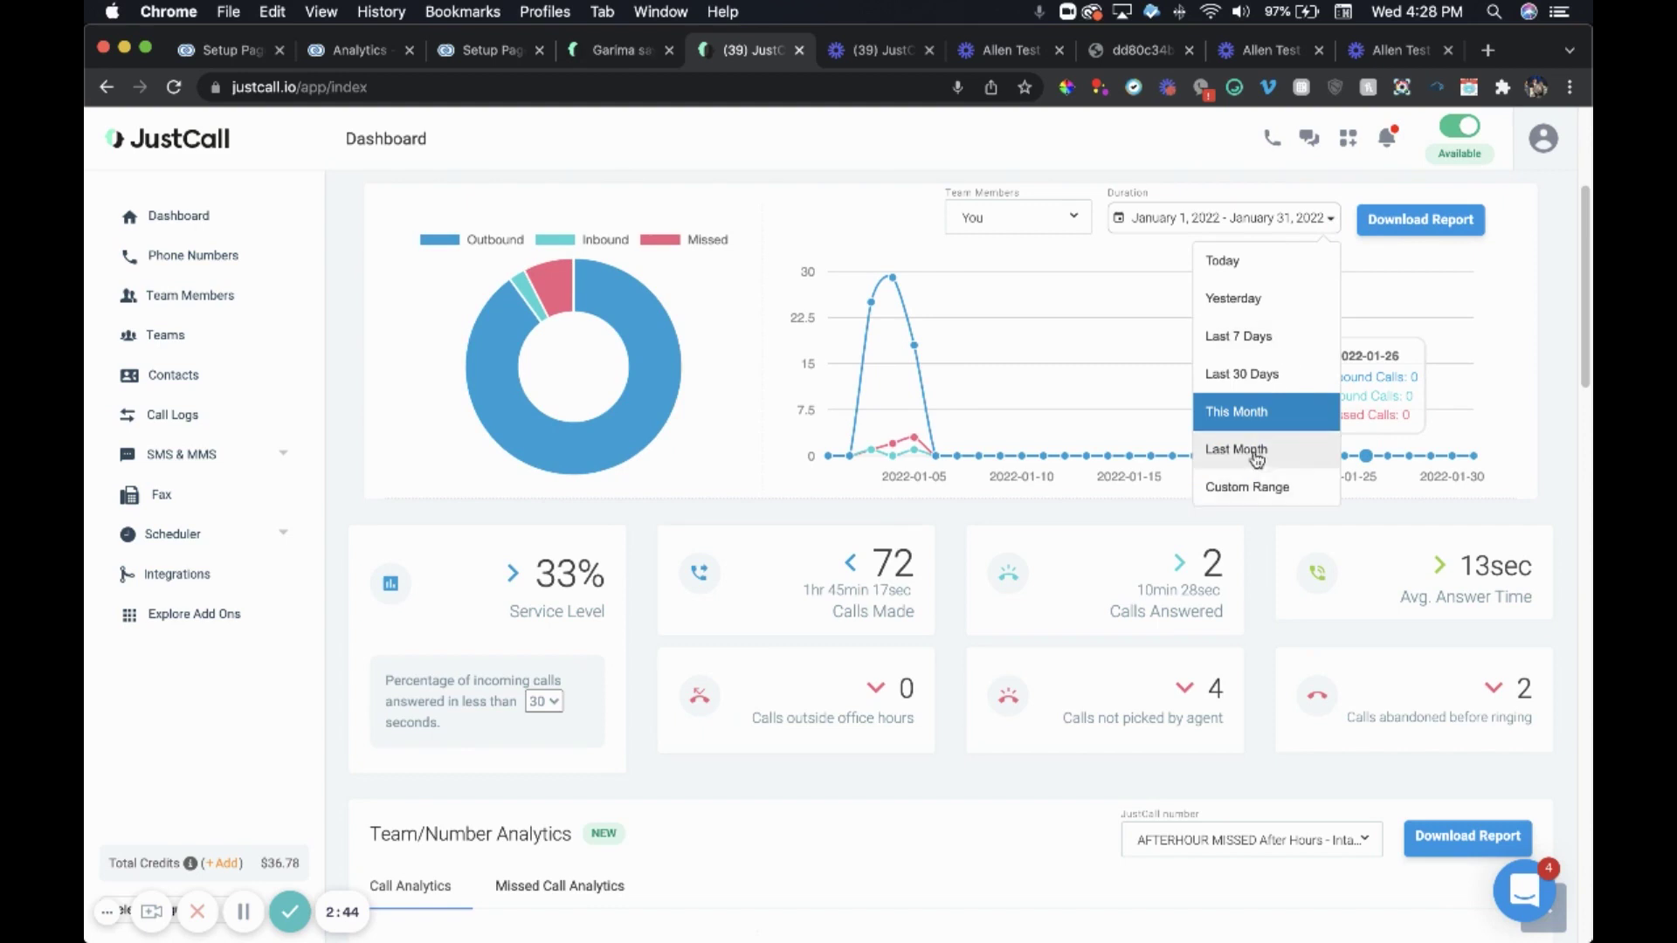
{"action": "left_click", "coordinate": [1297, 450]}
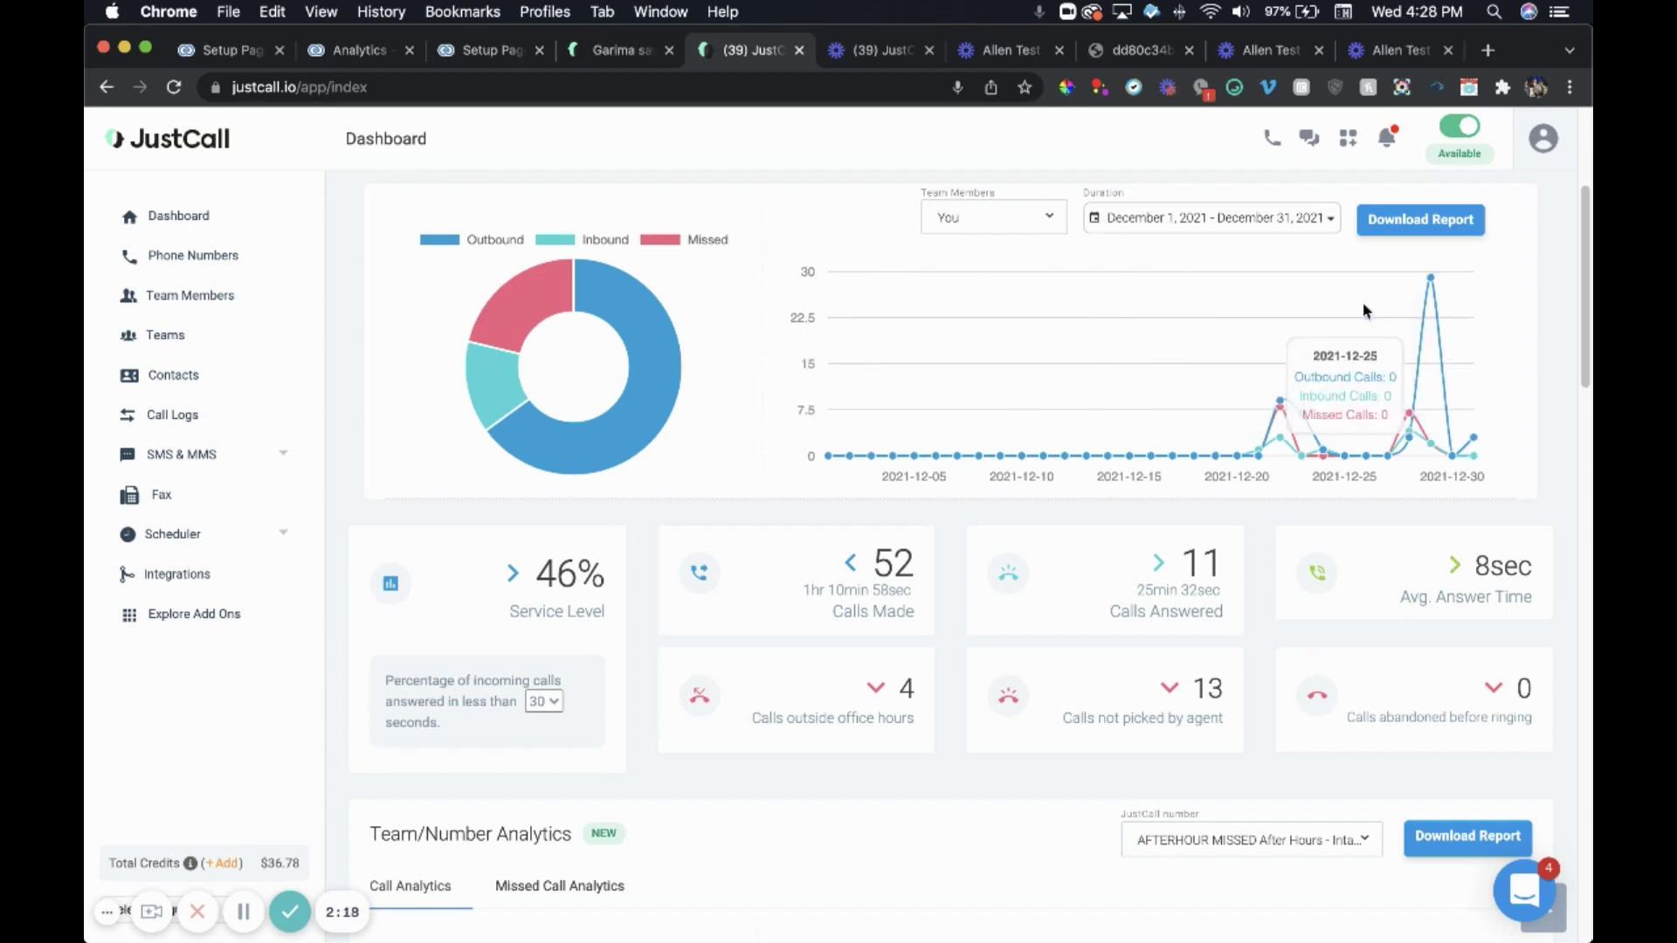
Step: Filter last month's call statistics to a single team member to view that agent's figures
{"action": "left_click", "coordinate": [1004, 218]}
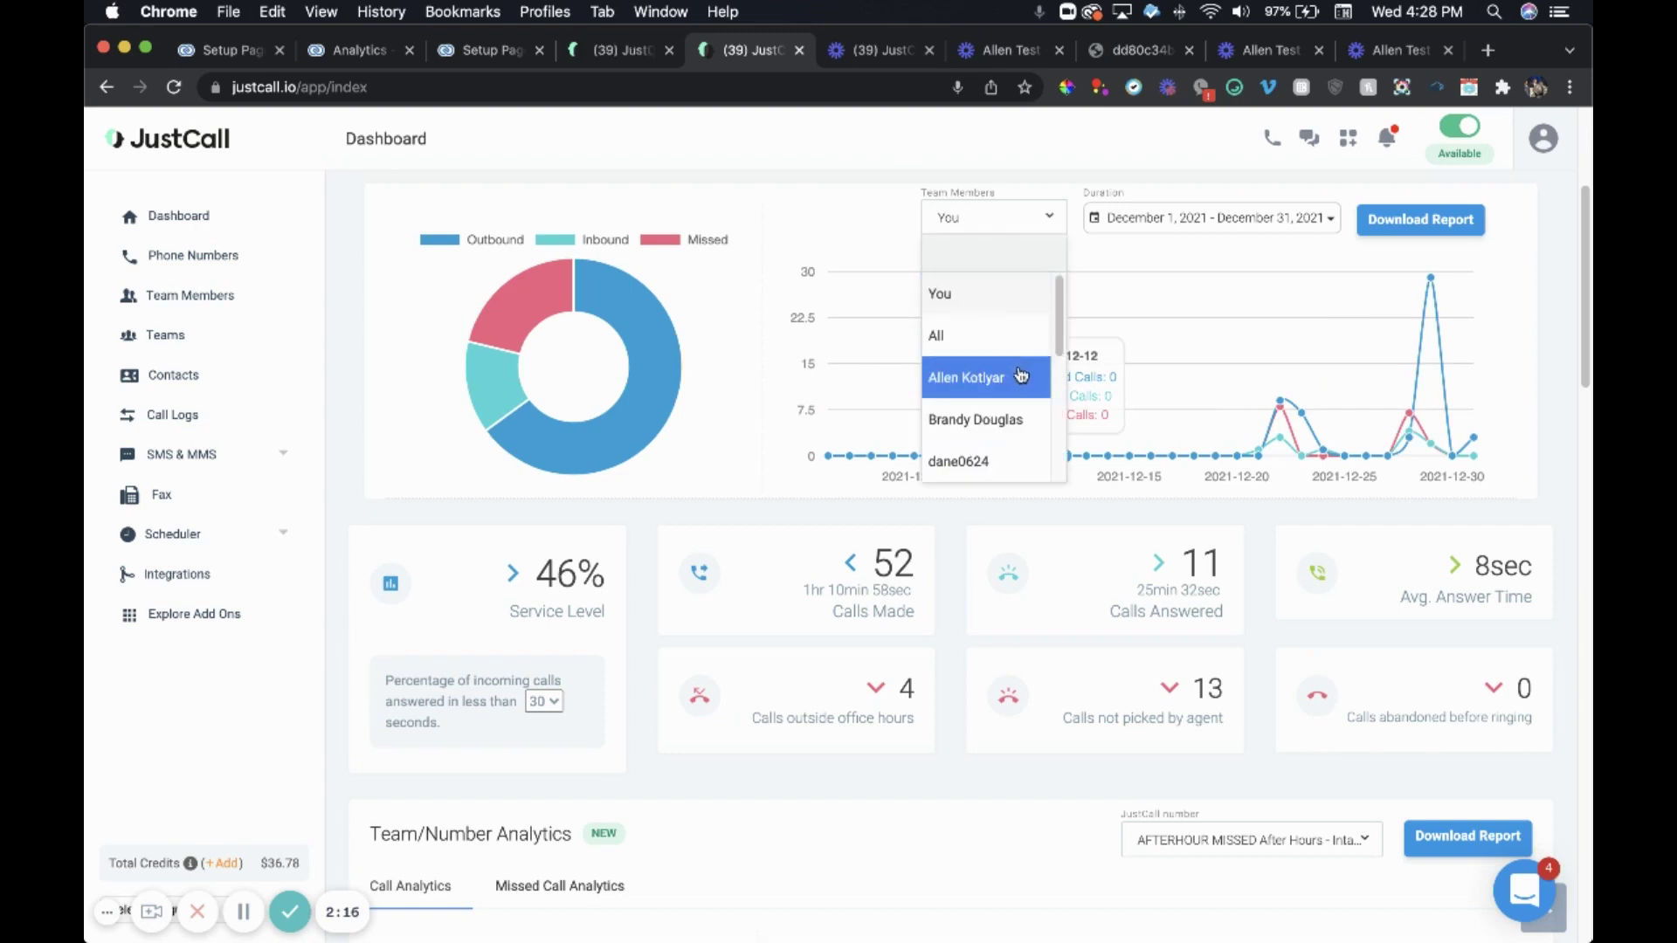
{"action": "scroll", "coordinate": [1020, 376], "scroll_direction": "down", "scroll_amount": 8}
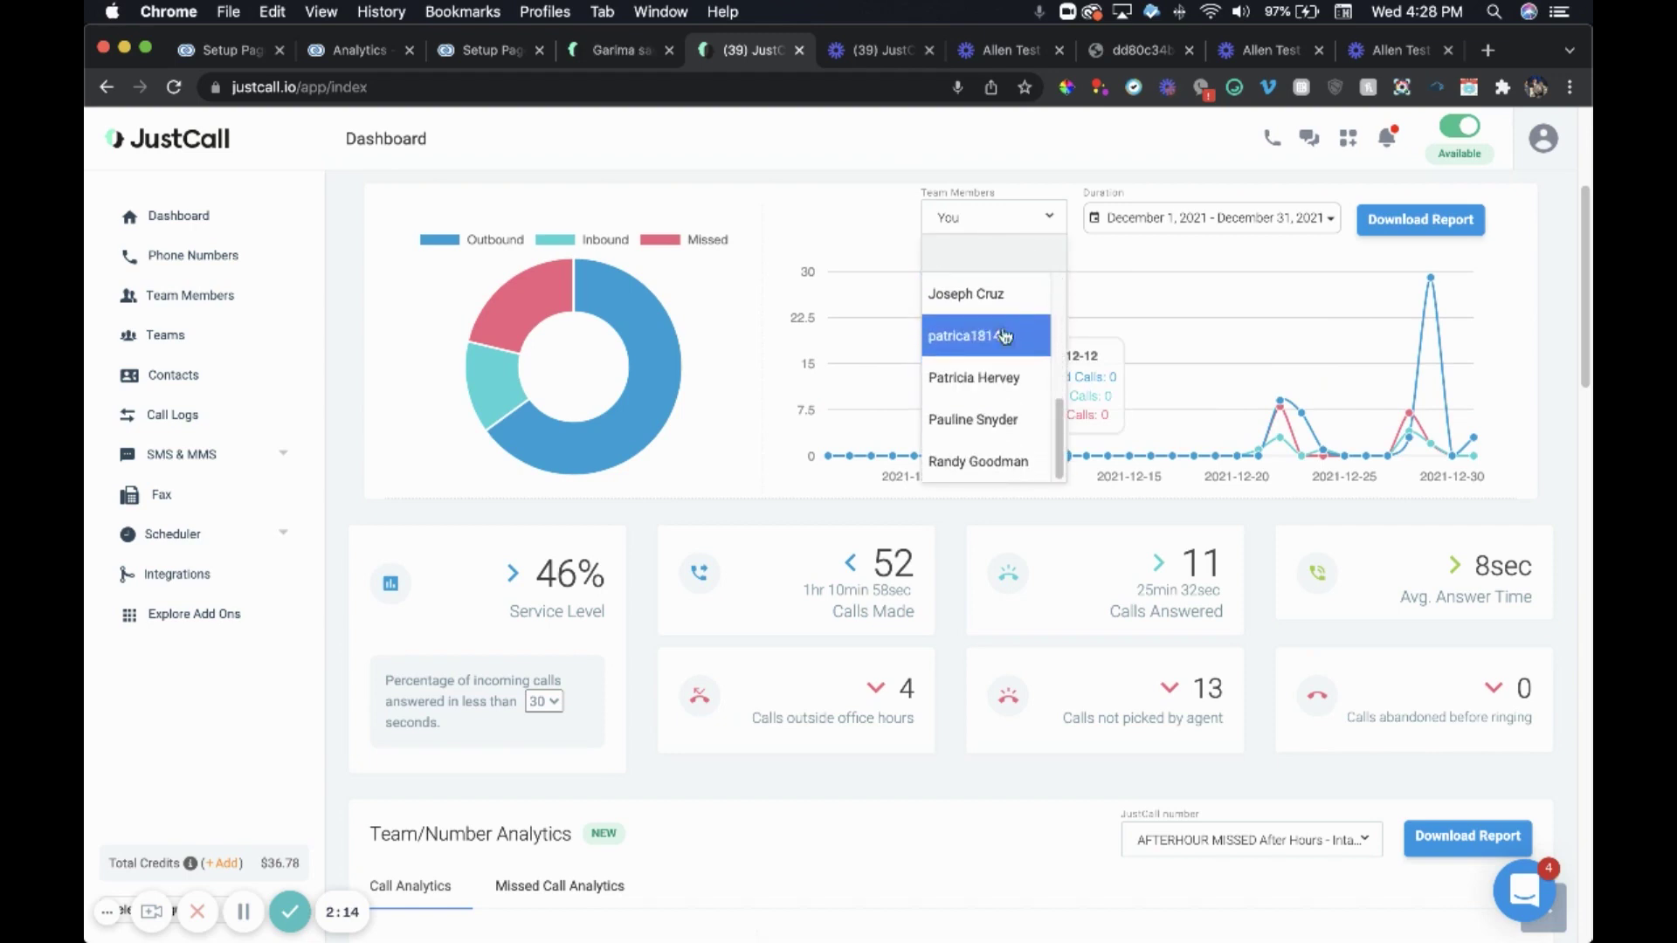
{"action": "left_click", "coordinate": [1000, 312]}
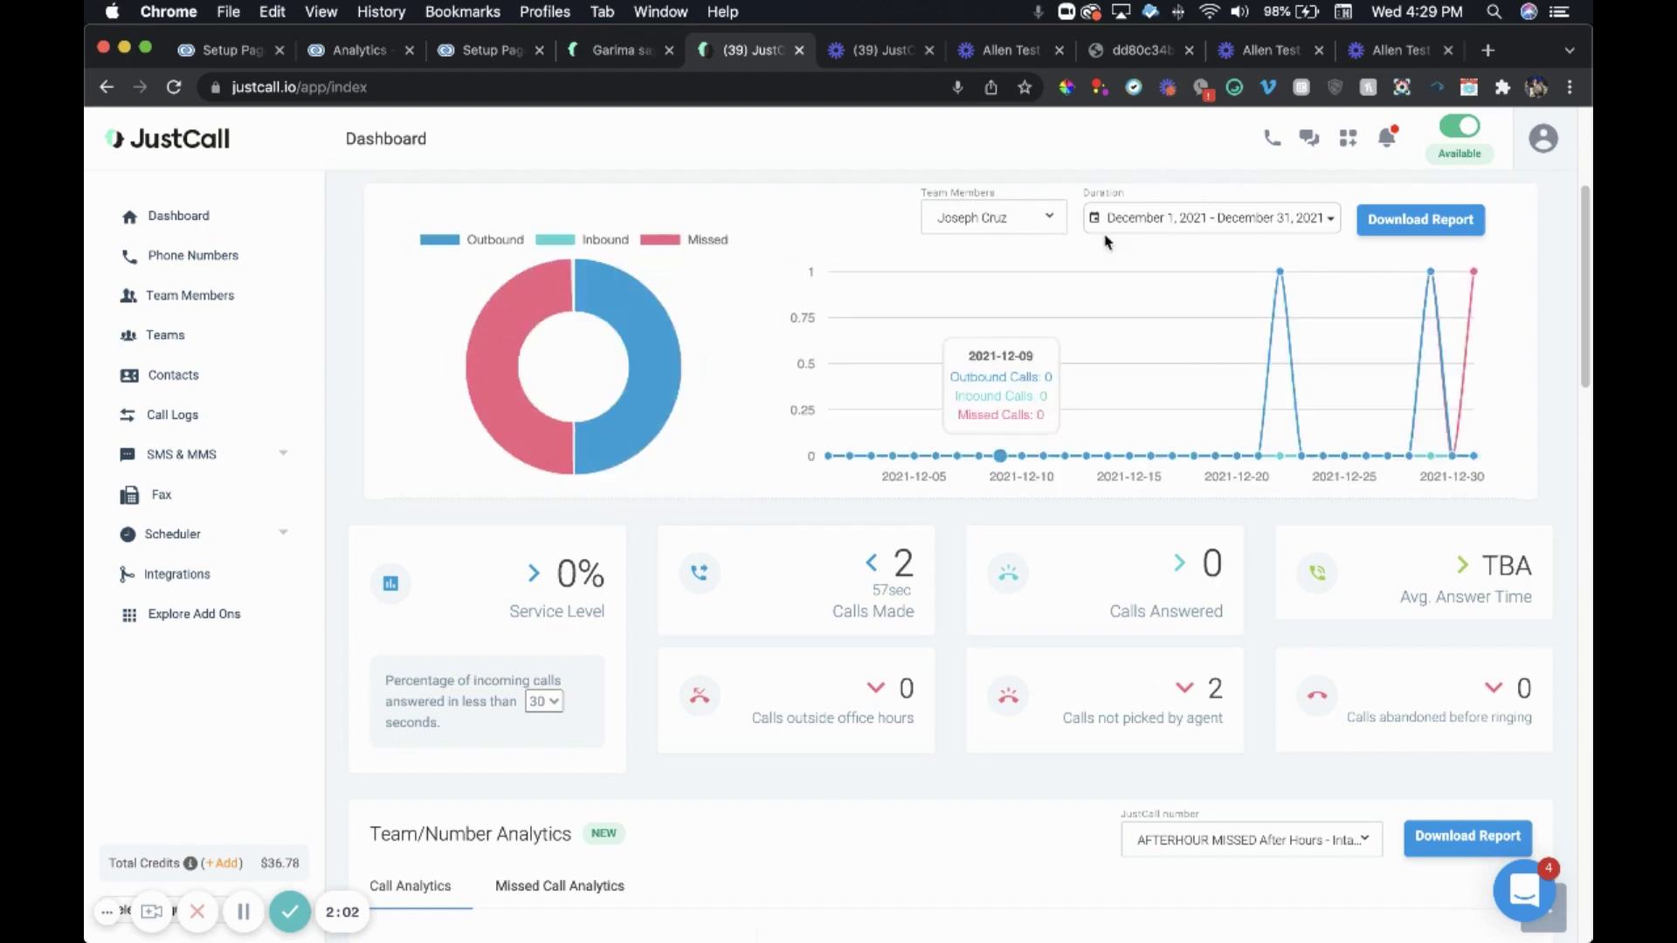
Step: Set the team members filter to All to show the whole team's call statistics
{"action": "left_click", "coordinate": [1020, 224]}
{"action": "scroll", "coordinate": [1018, 424], "scroll_direction": "down", "scroll_amount": 1}
{"action": "scroll", "coordinate": [982, 340], "scroll_direction": "up", "scroll_amount": 5}
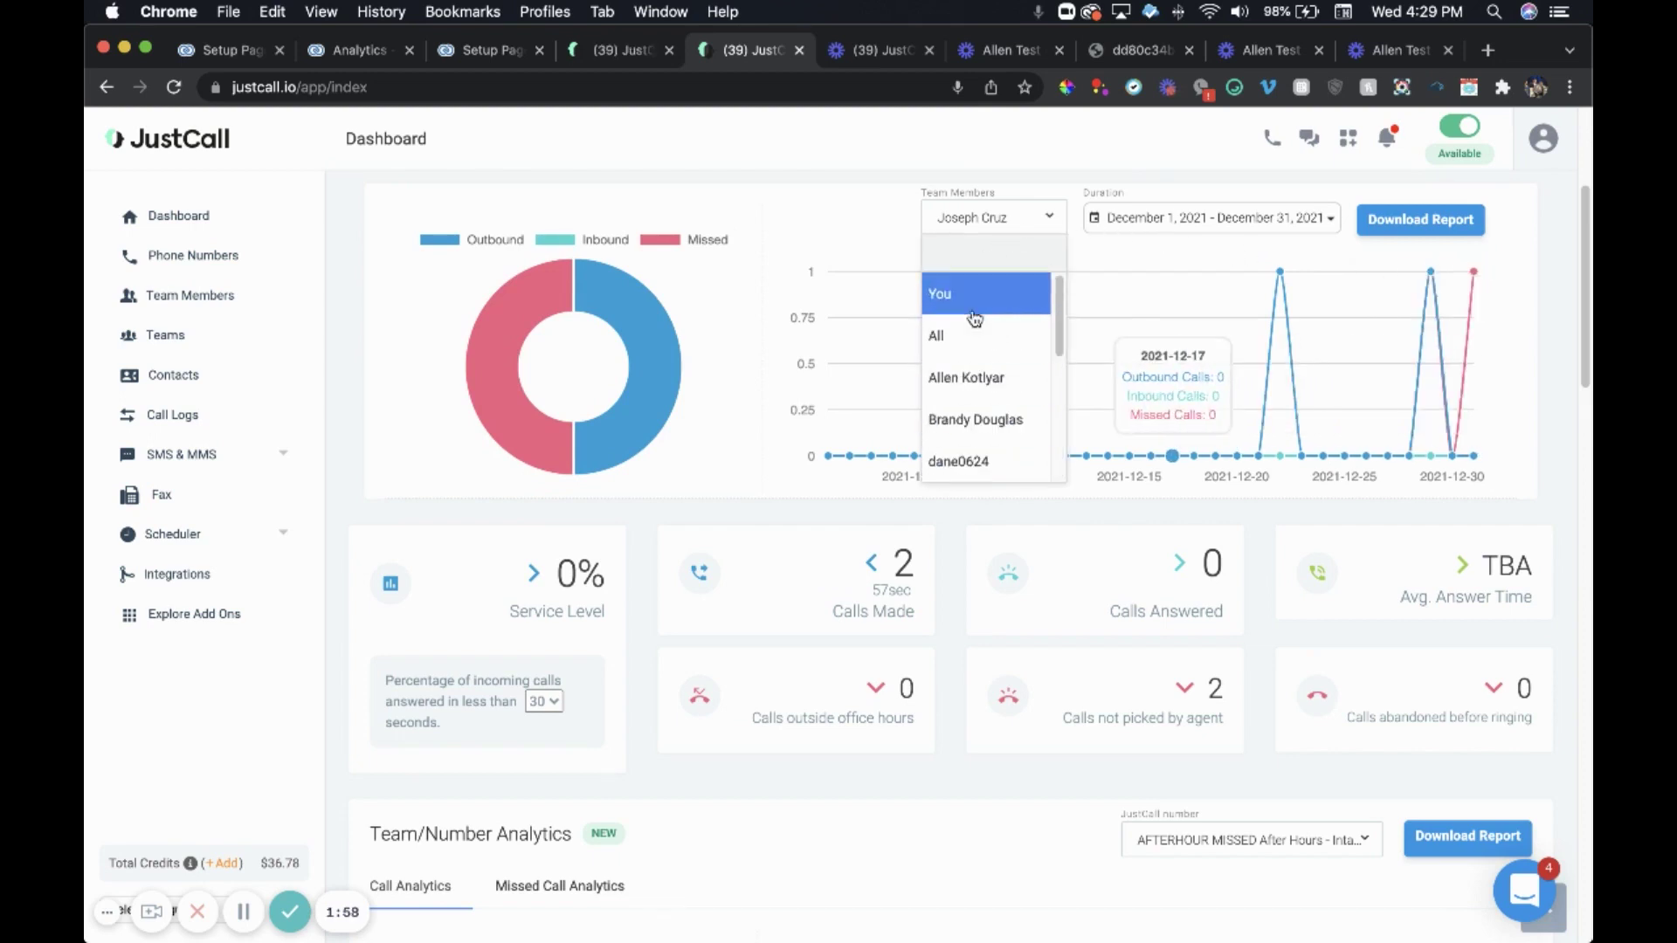
{"action": "left_click", "coordinate": [972, 344]}
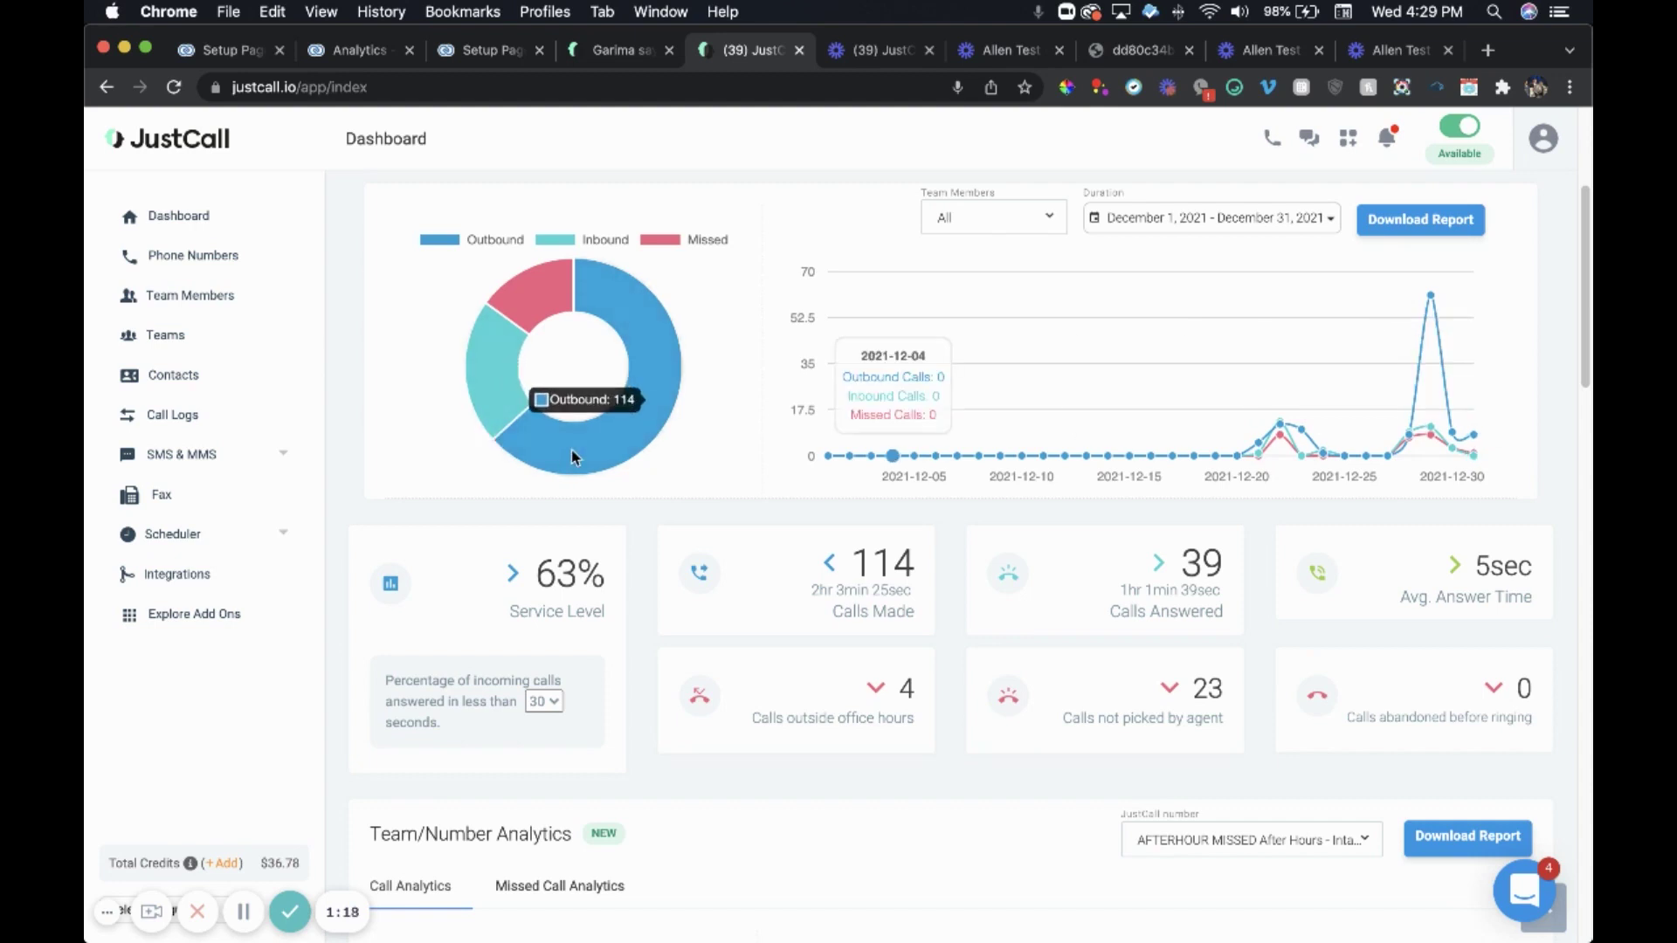
Step: Set the duration to Yesterday (January 4, 2022) and download the call analytics report for all team members
{"action": "left_click", "coordinate": [1270, 226]}
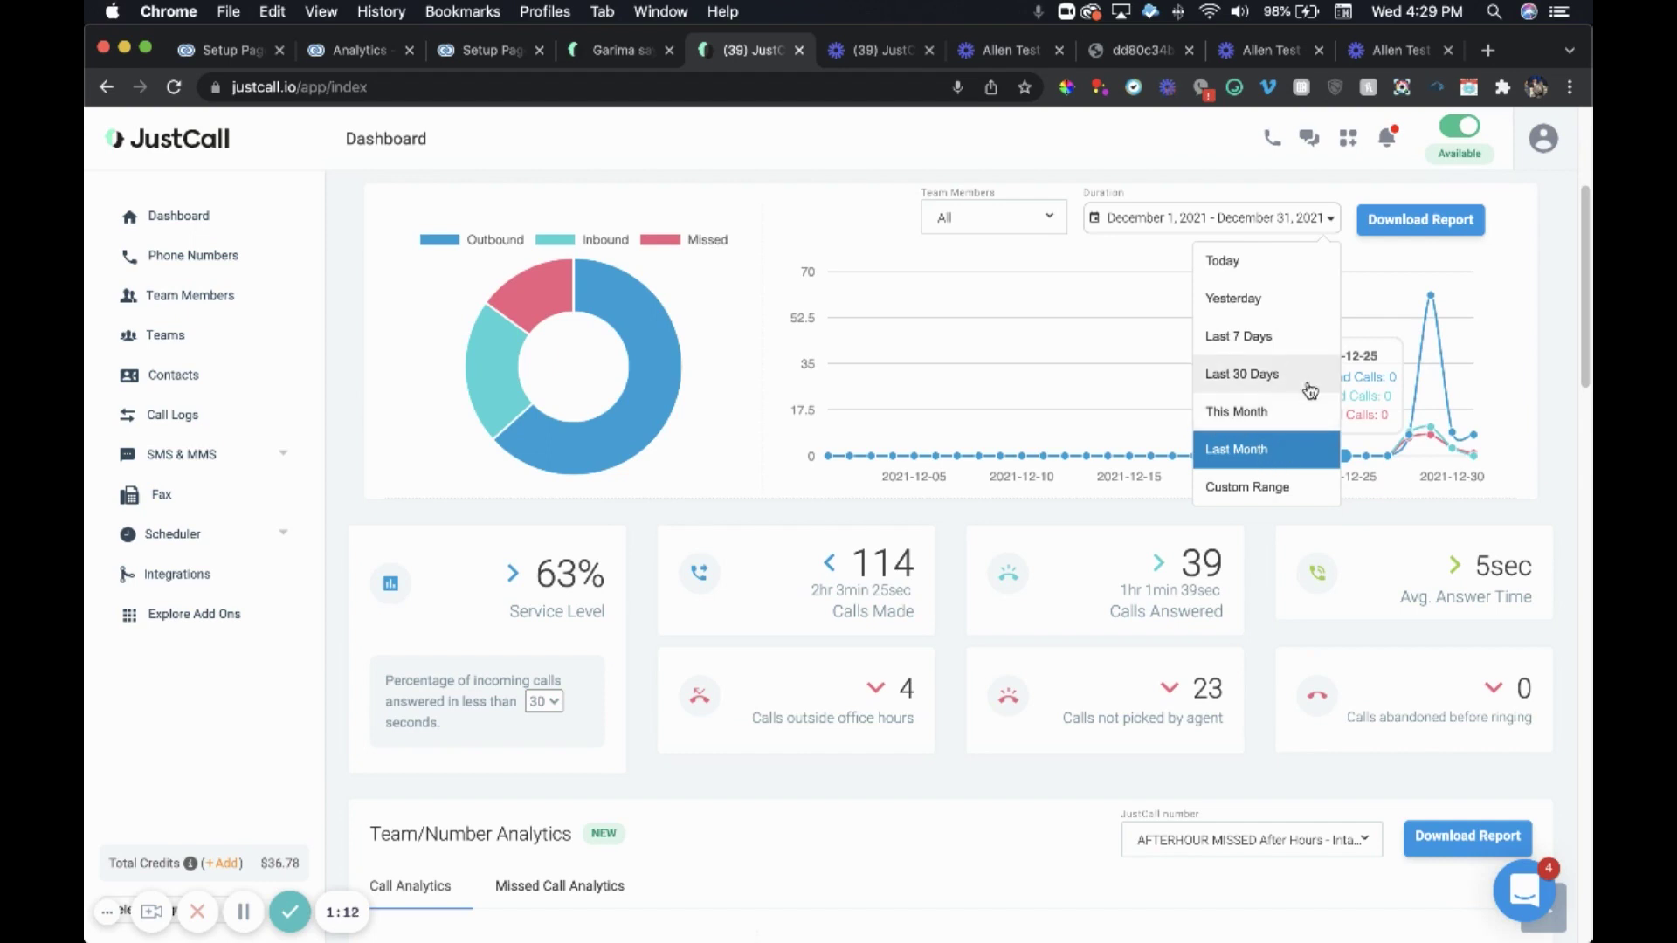
{"action": "left_click", "coordinate": [1231, 260]}
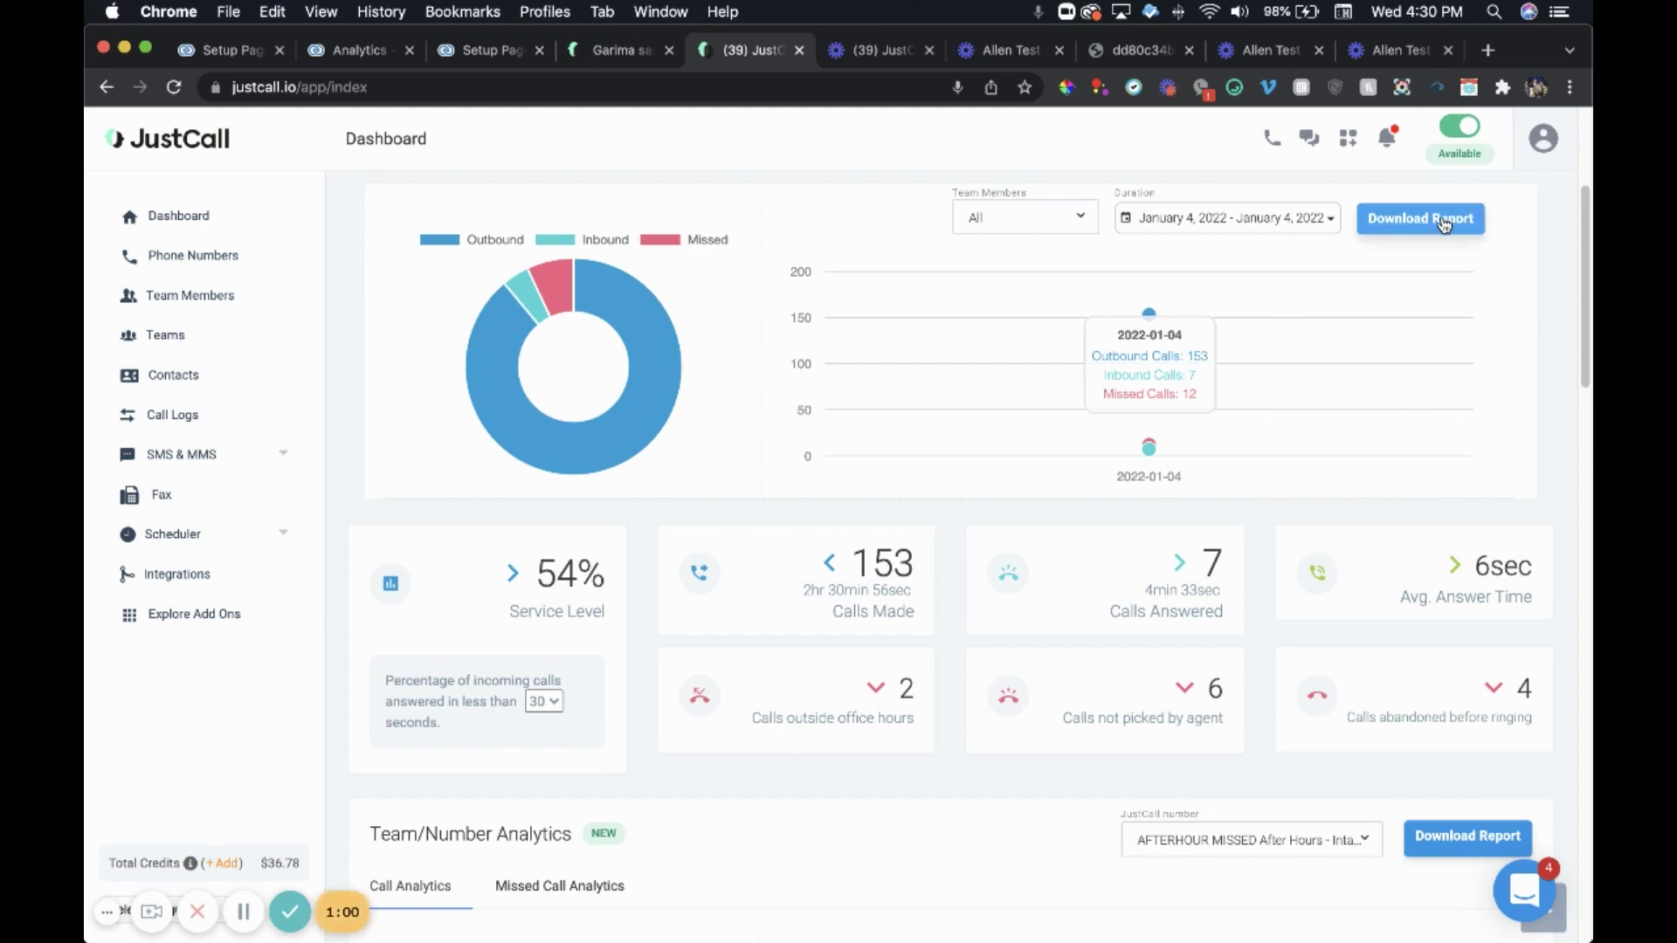
{"action": "left_click", "coordinate": [1443, 225]}
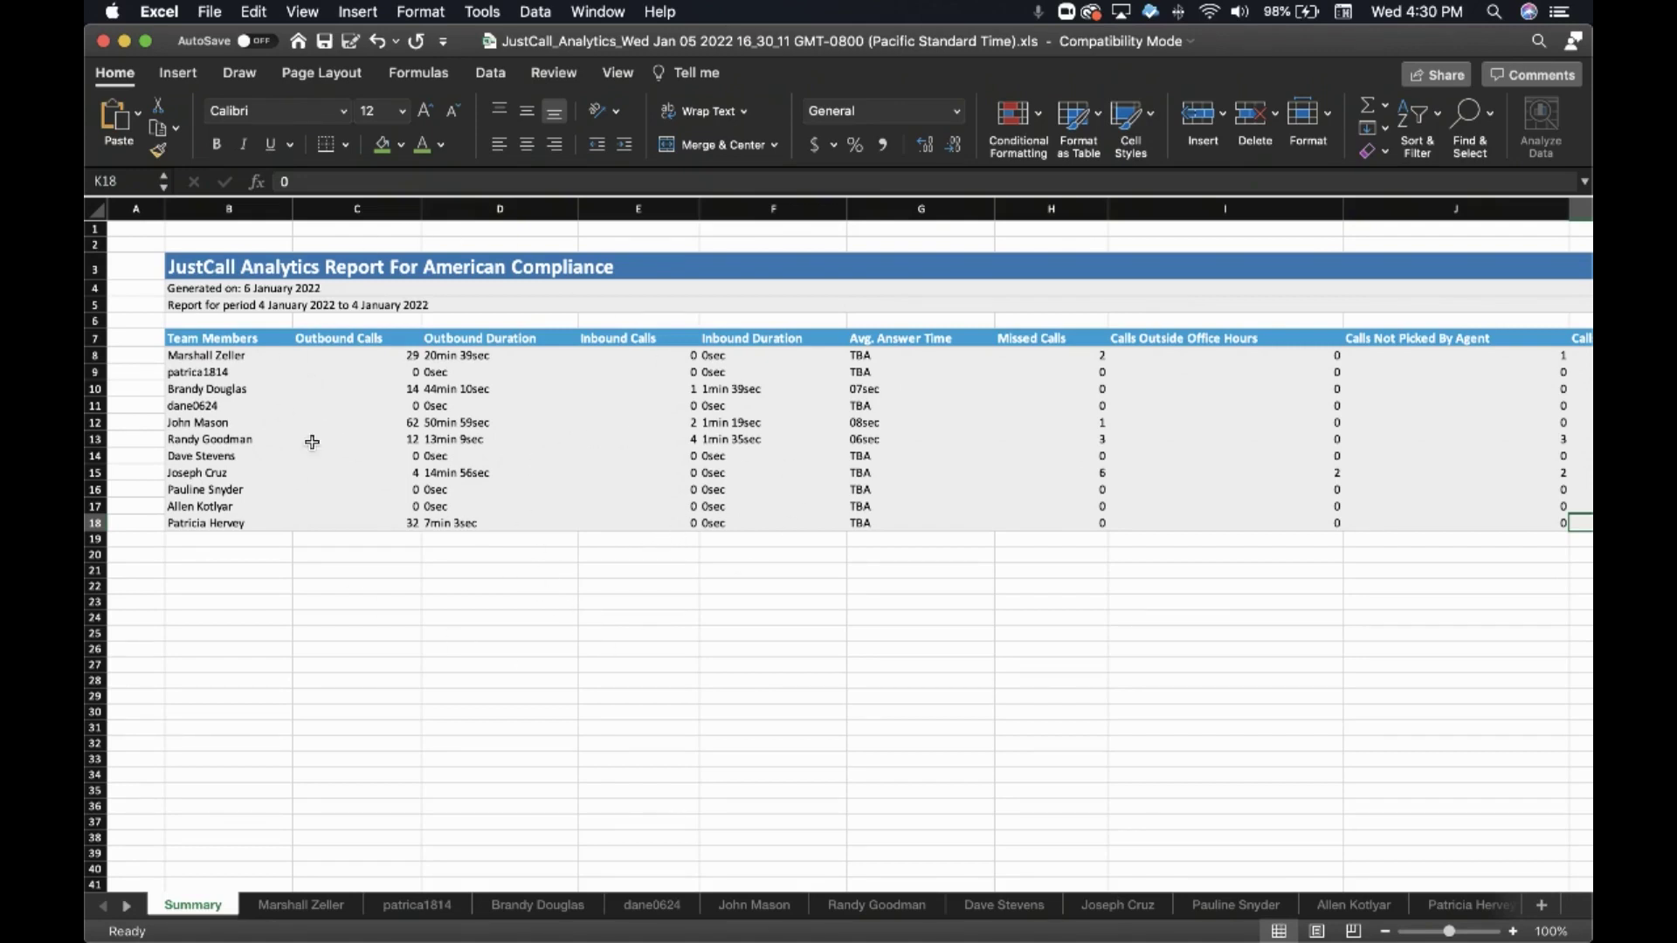
Step: In the downloaded Excel report, check the report period in B5 and select the Outbound Calls values C8:C18
{"action": "left_click", "coordinate": [262, 308]}
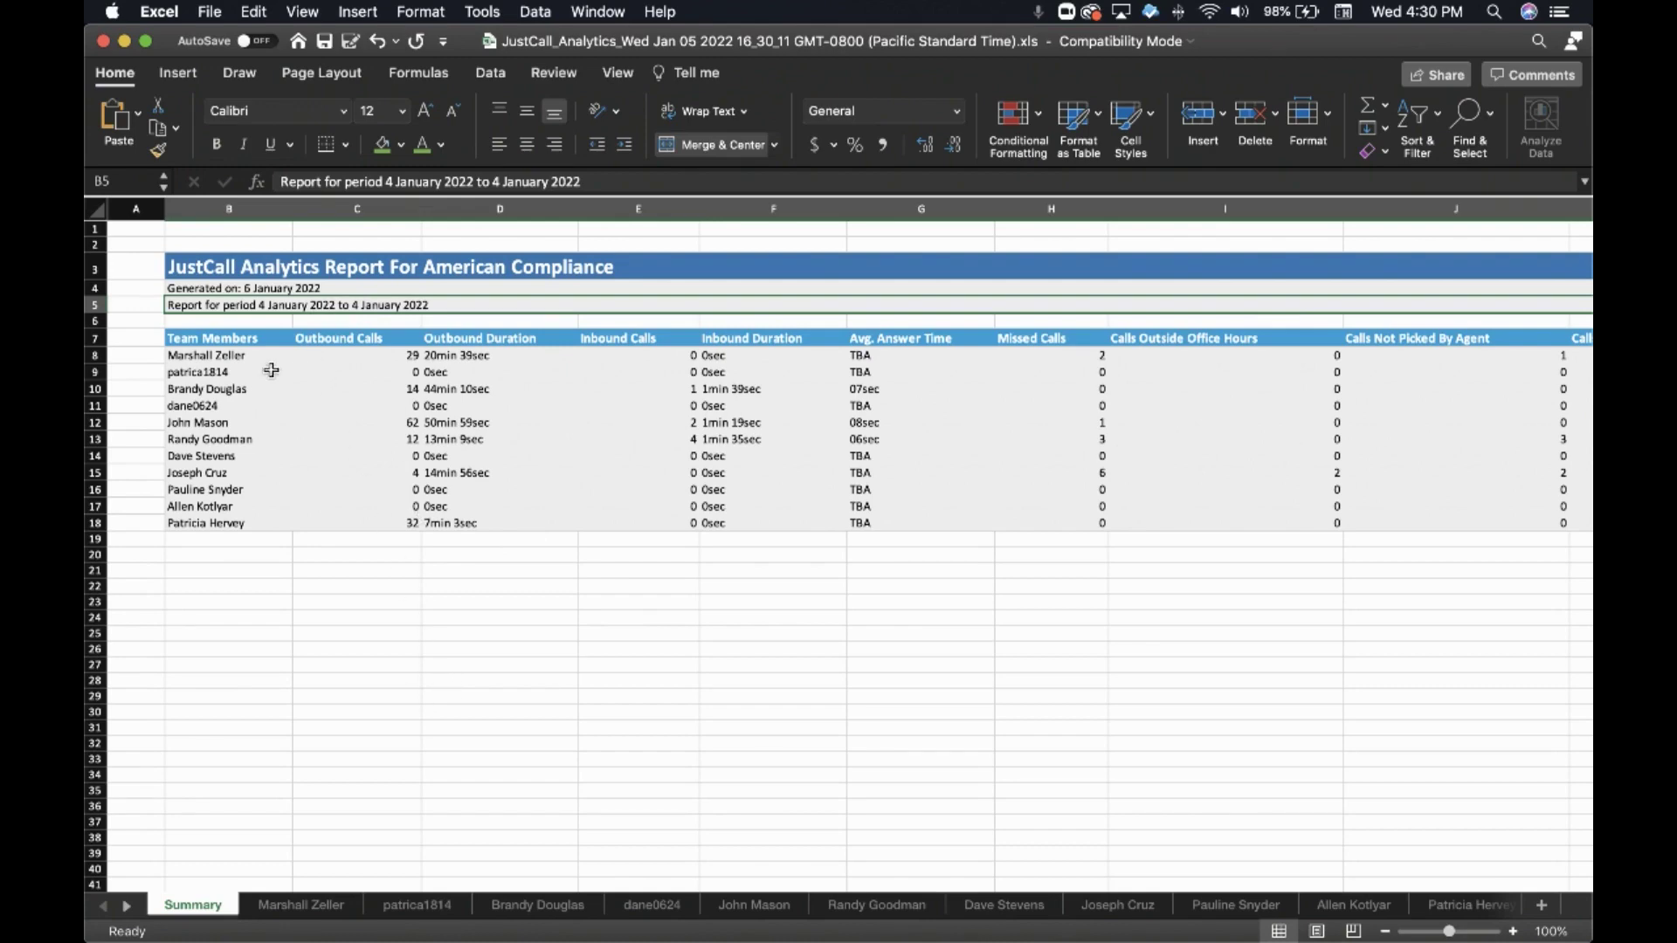
{"action": "left_click", "coordinate": [371, 387]}
{"action": "left_click_drag", "start_coordinate": [385, 369], "coordinate": [411, 526]}
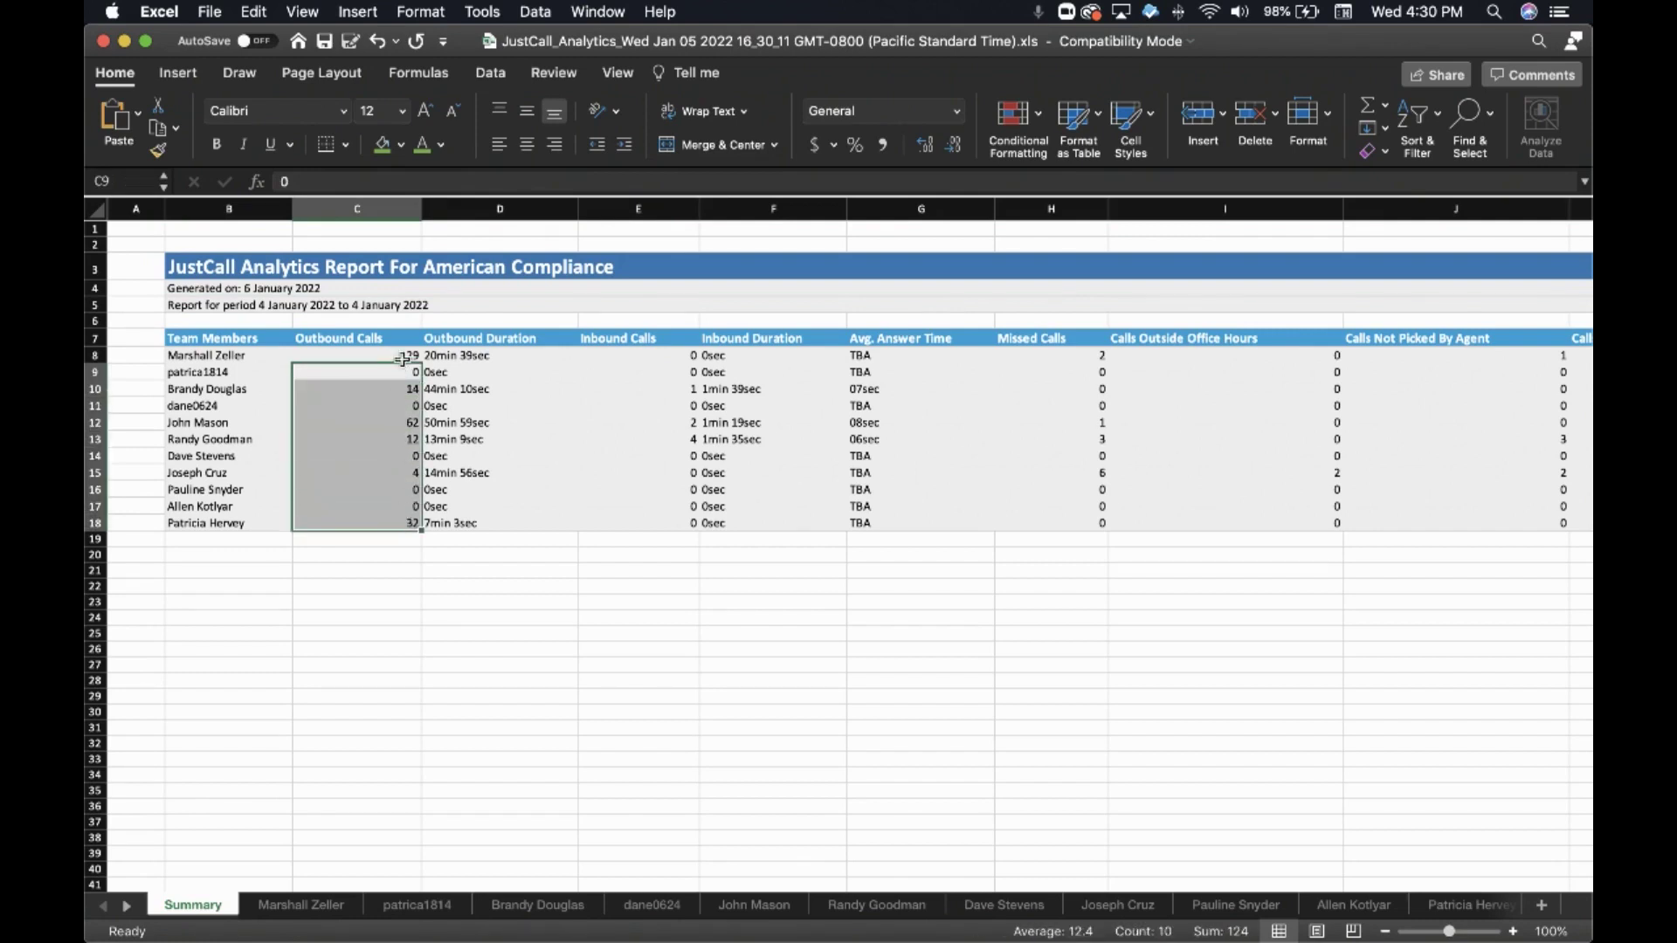
{"action": "left_click_drag", "start_coordinate": [398, 353], "coordinate": [392, 525]}
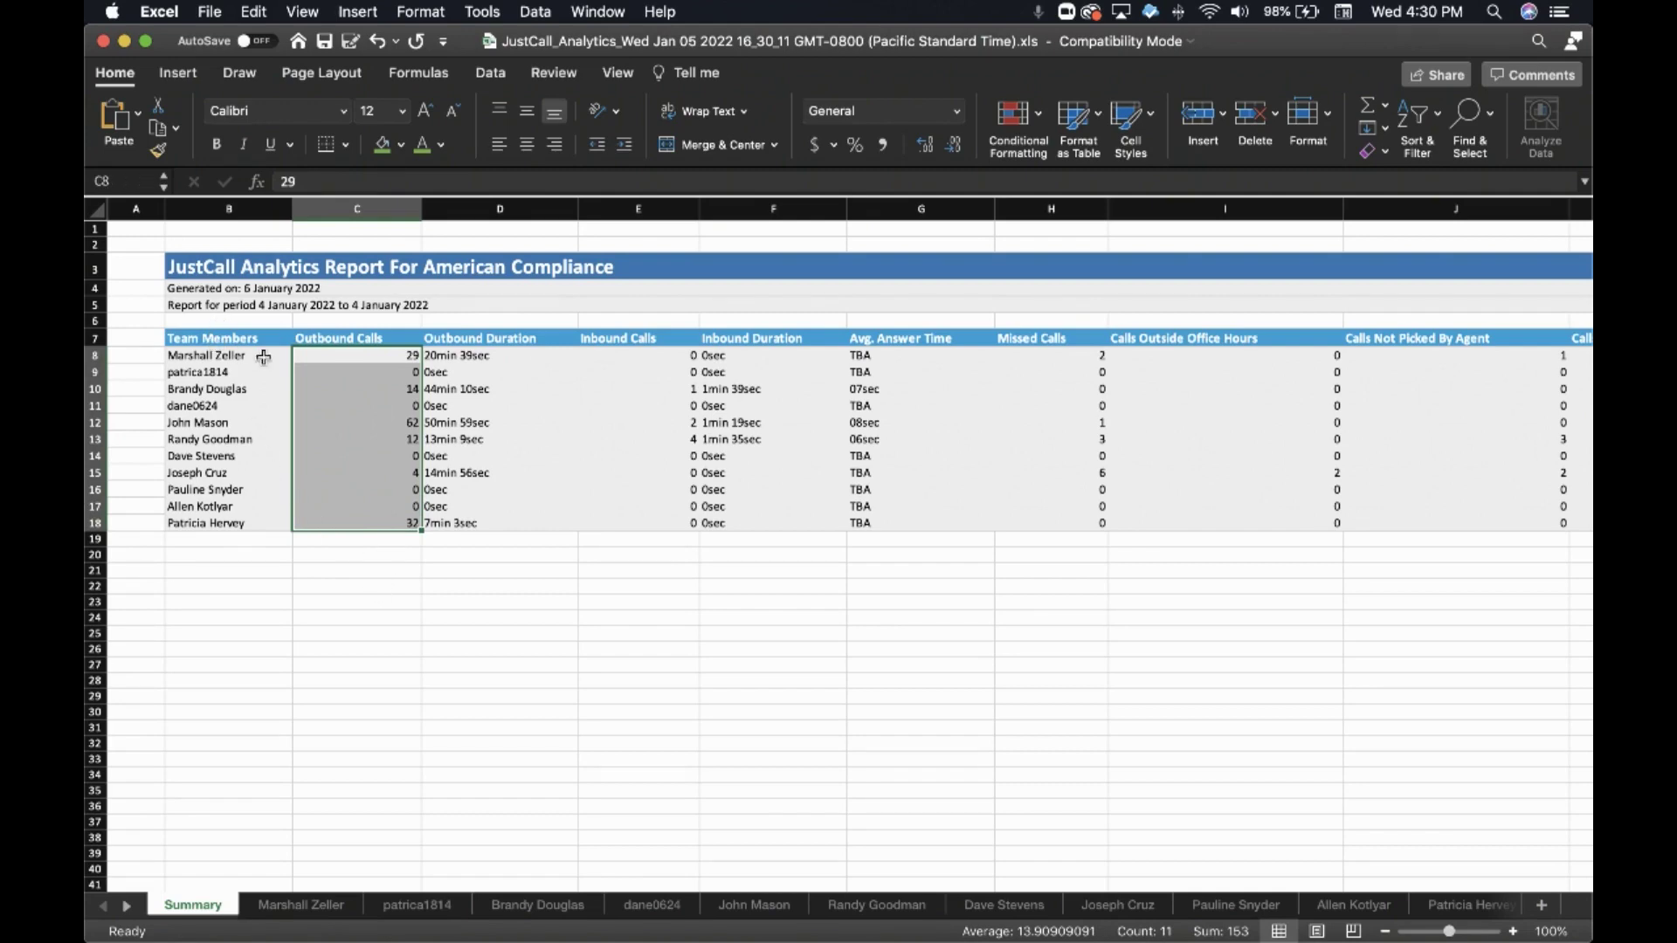
Step: Review the Outbound Calls figure of each team member in C8 to C18 on the Summary sheet
{"action": "left_click", "coordinate": [354, 356]}
{"action": "key", "text": "Down"}
{"action": "key", "text": "Down"}
{"action": "key", "text": "Down"}
{"action": "key", "text": "Down"}
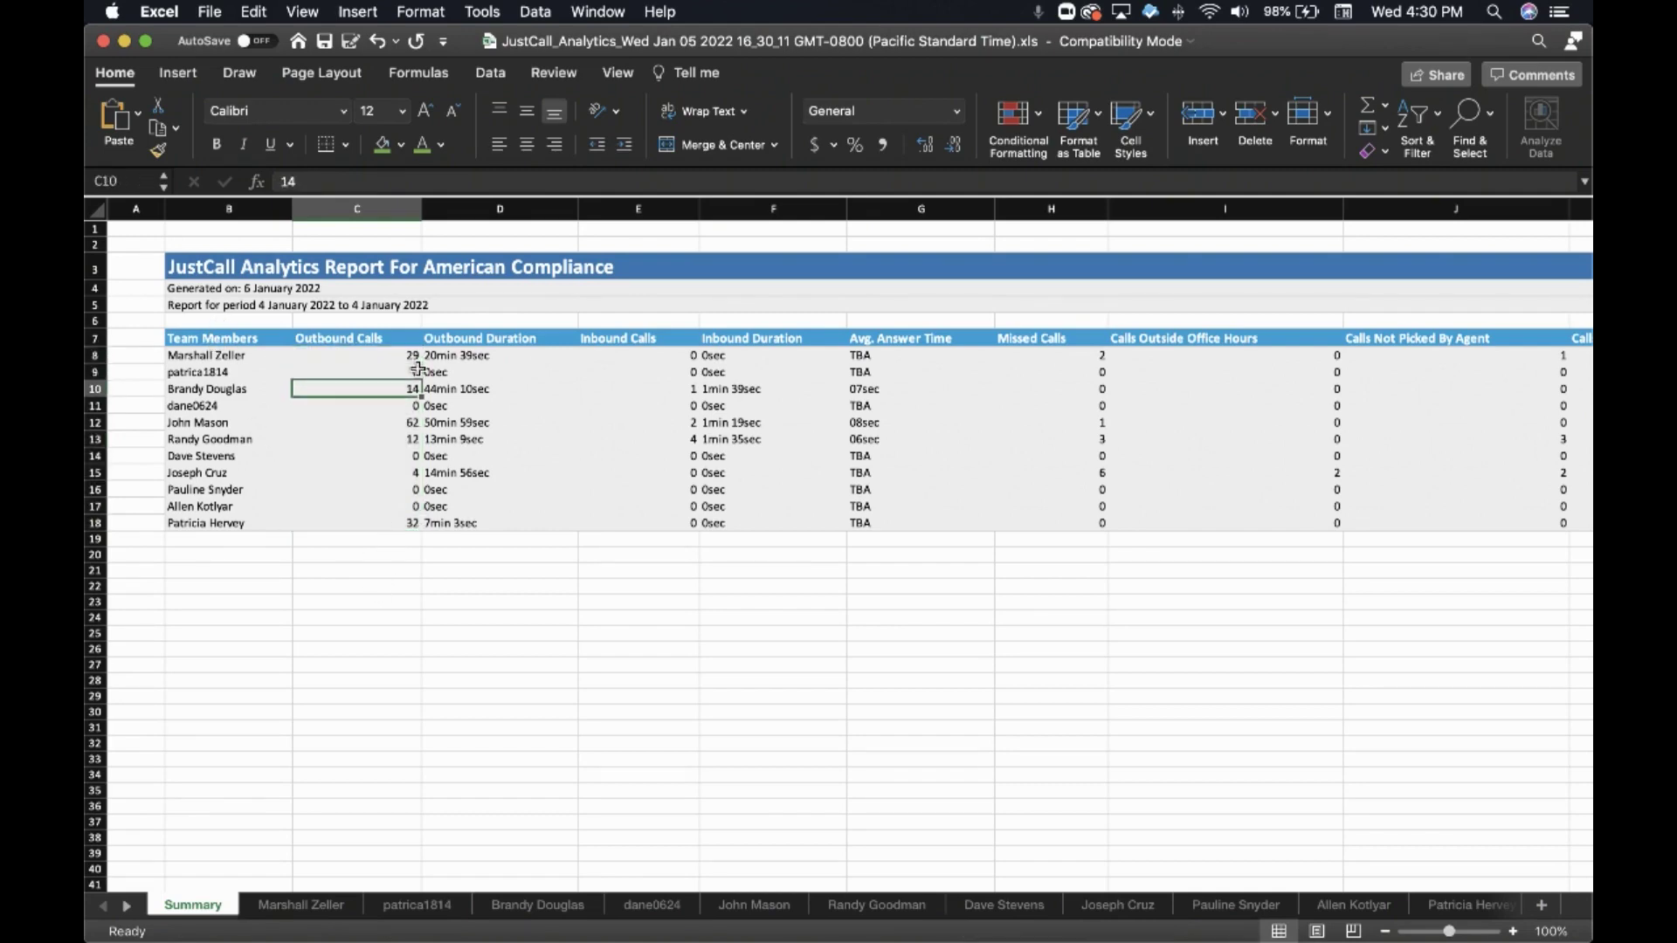
{"action": "key", "text": "Down"}
{"action": "key", "text": "Down"}
{"action": "key", "text": "Up"}
{"action": "key", "text": "Down"}
{"action": "key", "text": "Down"}
{"action": "key", "text": "Down"}
{"action": "key", "text": "Down"}
{"action": "key", "text": "Down"}
{"action": "key", "text": "Right"}
{"action": "key", "text": "Right"}
{"action": "key", "text": "Left"}
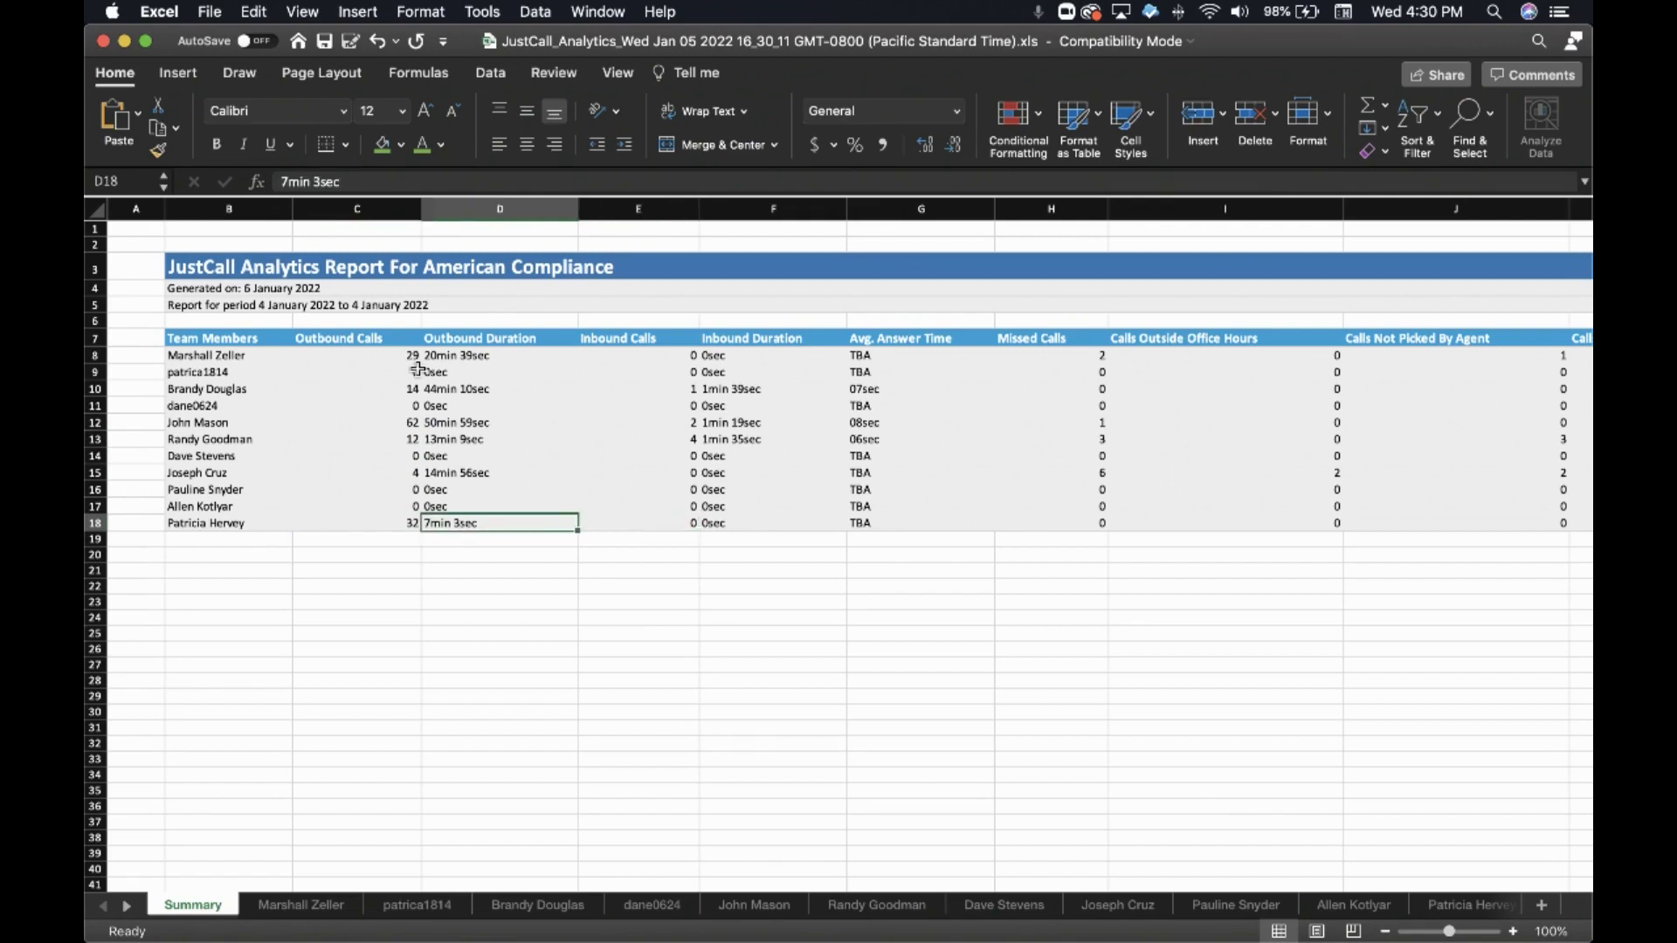
{"action": "key", "text": "Left"}
{"action": "key", "text": "Up"}
{"action": "key", "text": "Up"}
{"action": "key", "text": "Up"}
{"action": "key", "text": "Up"}
{"action": "key", "text": "Up"}
{"action": "key", "text": "Up"}
{"action": "key", "text": "Up"}
{"action": "key", "text": "Up"}
{"action": "key", "text": "Up"}
{"action": "key", "text": "Up"}
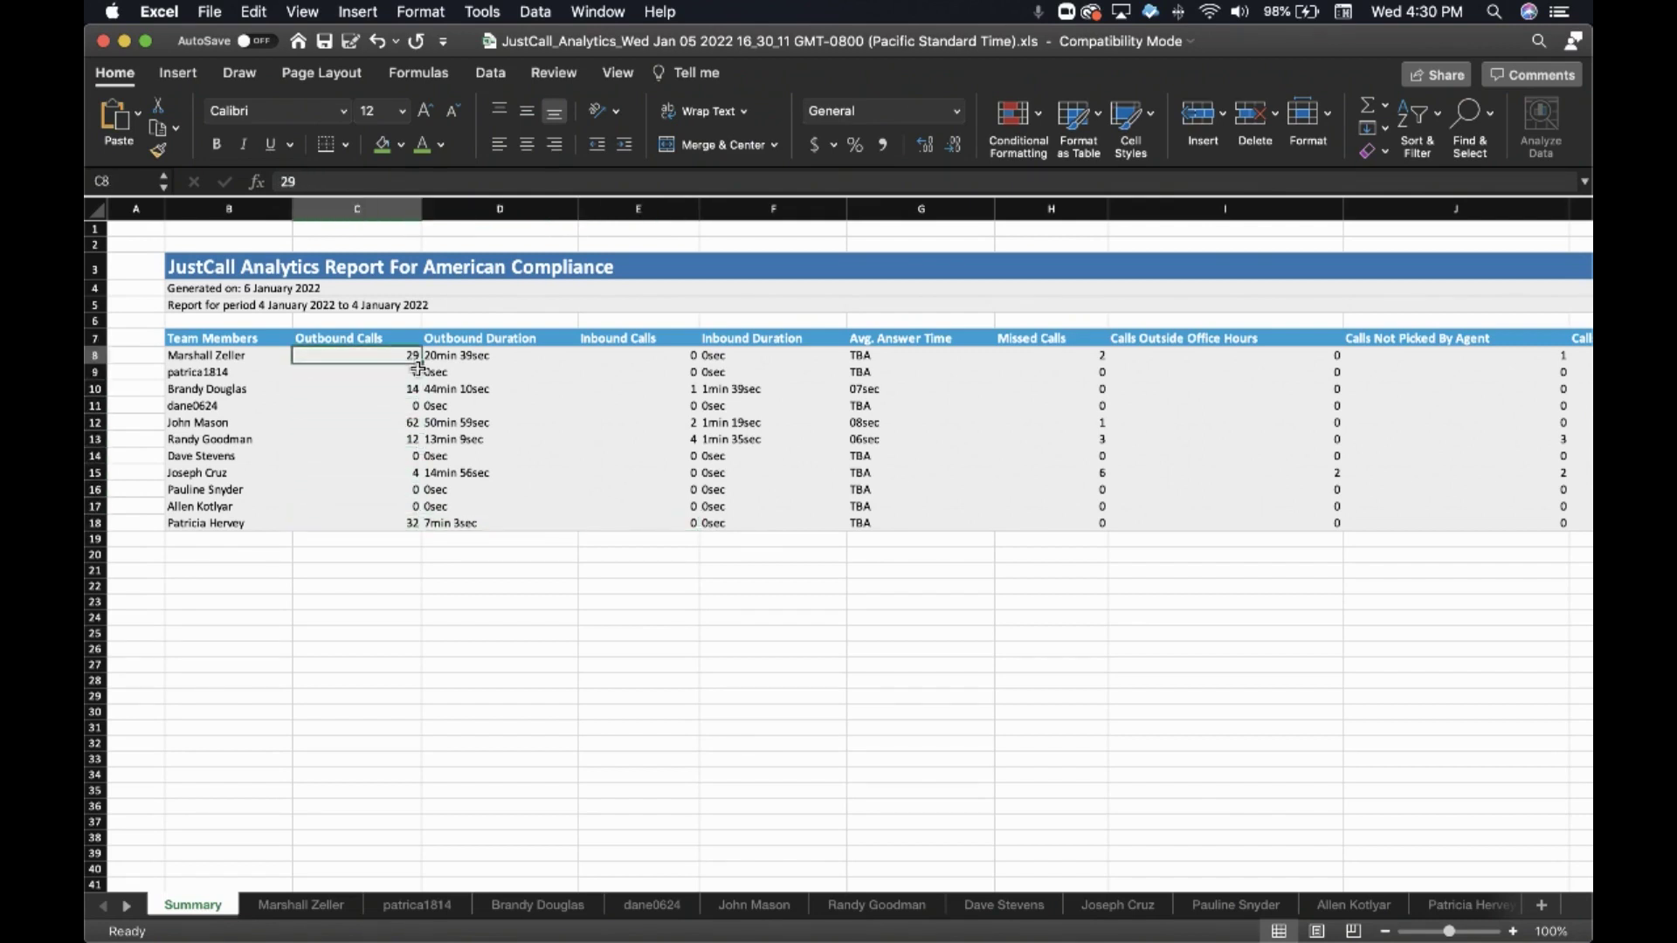
Step: Review each team member's Outbound Duration from D8 down to D18
{"action": "key", "text": "Right"}
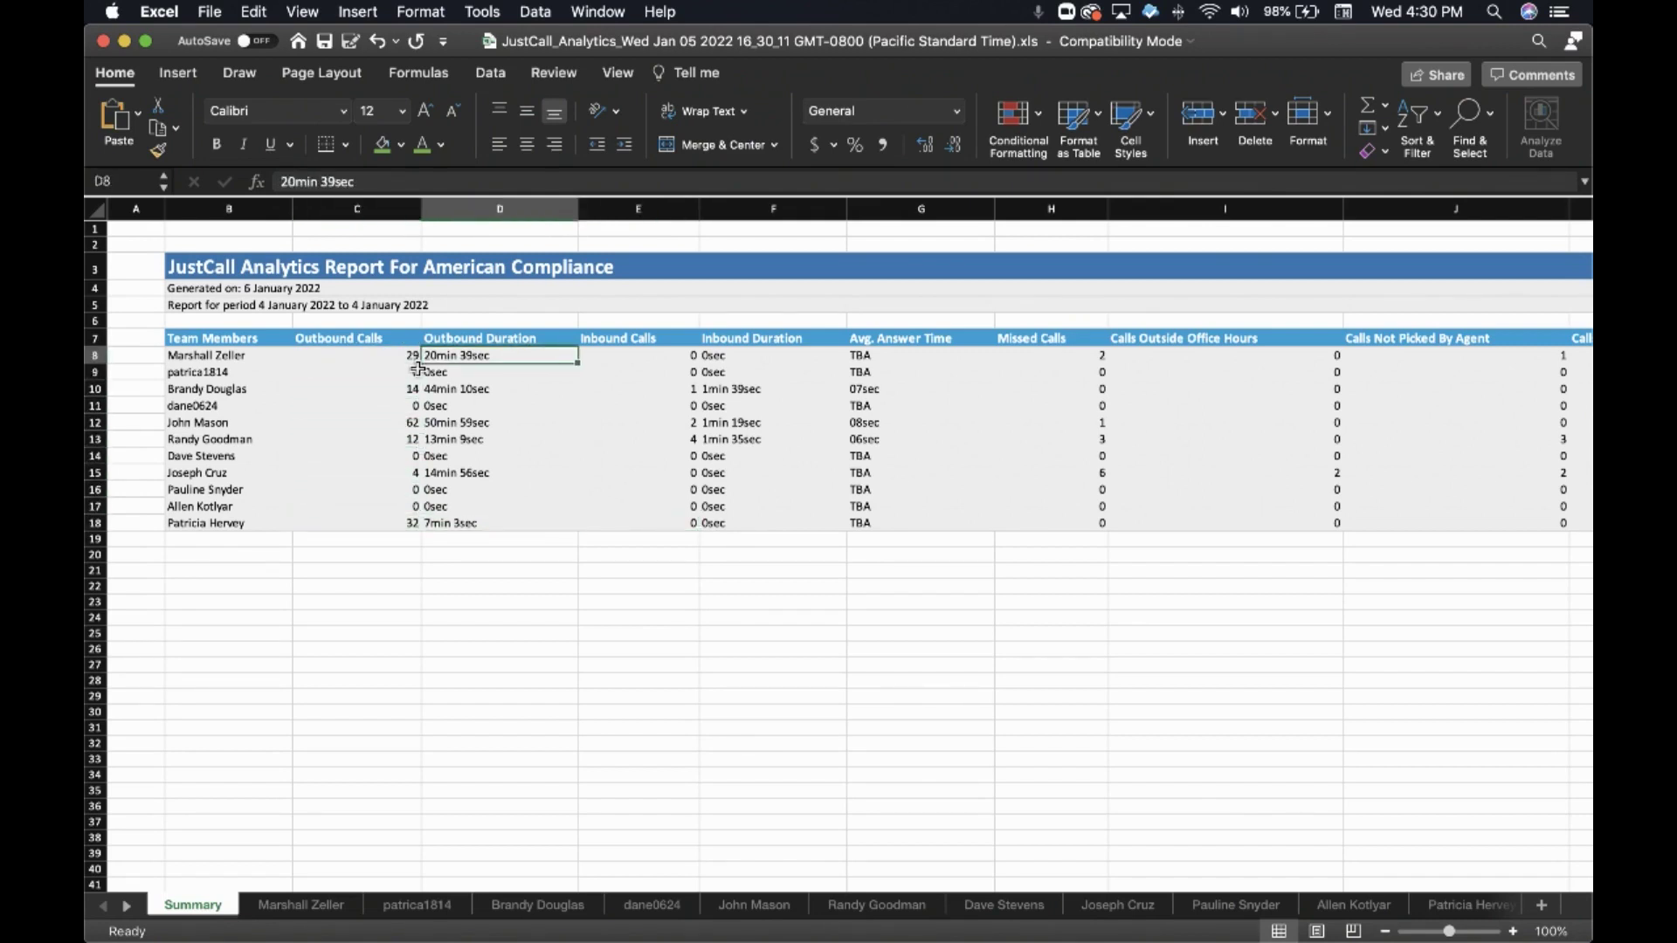
{"action": "key", "text": "Down"}
{"action": "key", "text": "Down"}
{"action": "key", "text": "Down"}
{"action": "key", "text": "Up"}
{"action": "key", "text": "Down"}
{"action": "key", "text": "Down"}
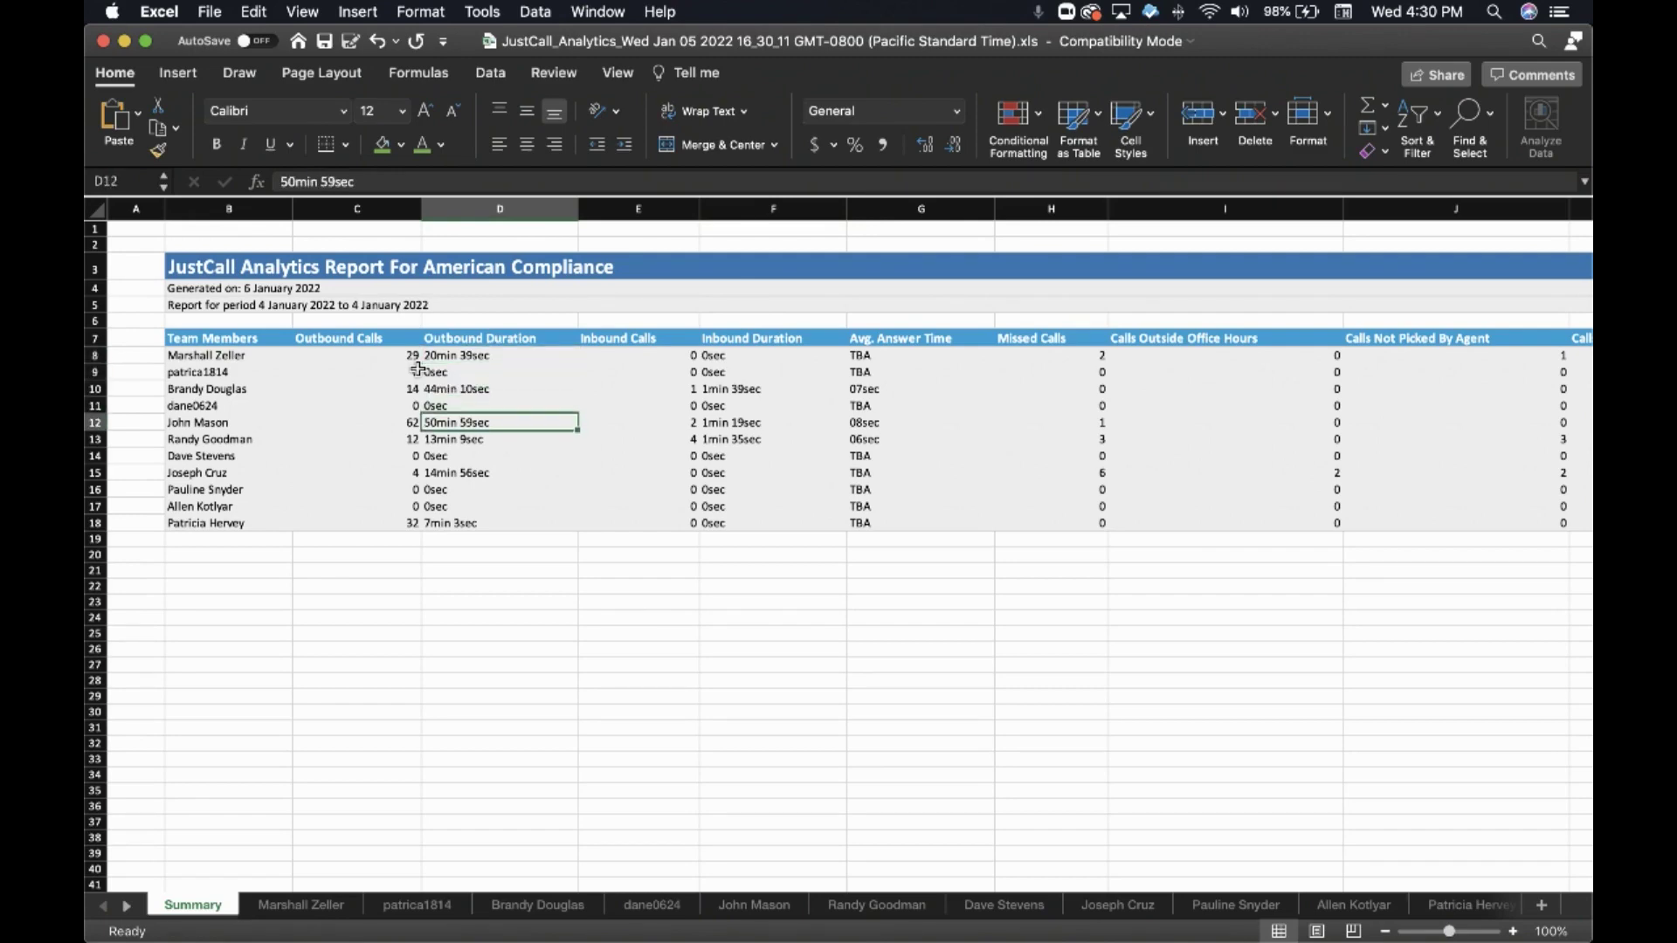
{"action": "key", "text": "Down"}
{"action": "key", "text": "Down"}
{"action": "key", "text": "Down"}
{"action": "key", "text": "Down"}
{"action": "key", "text": "Down"}
{"action": "key", "text": "Down"}
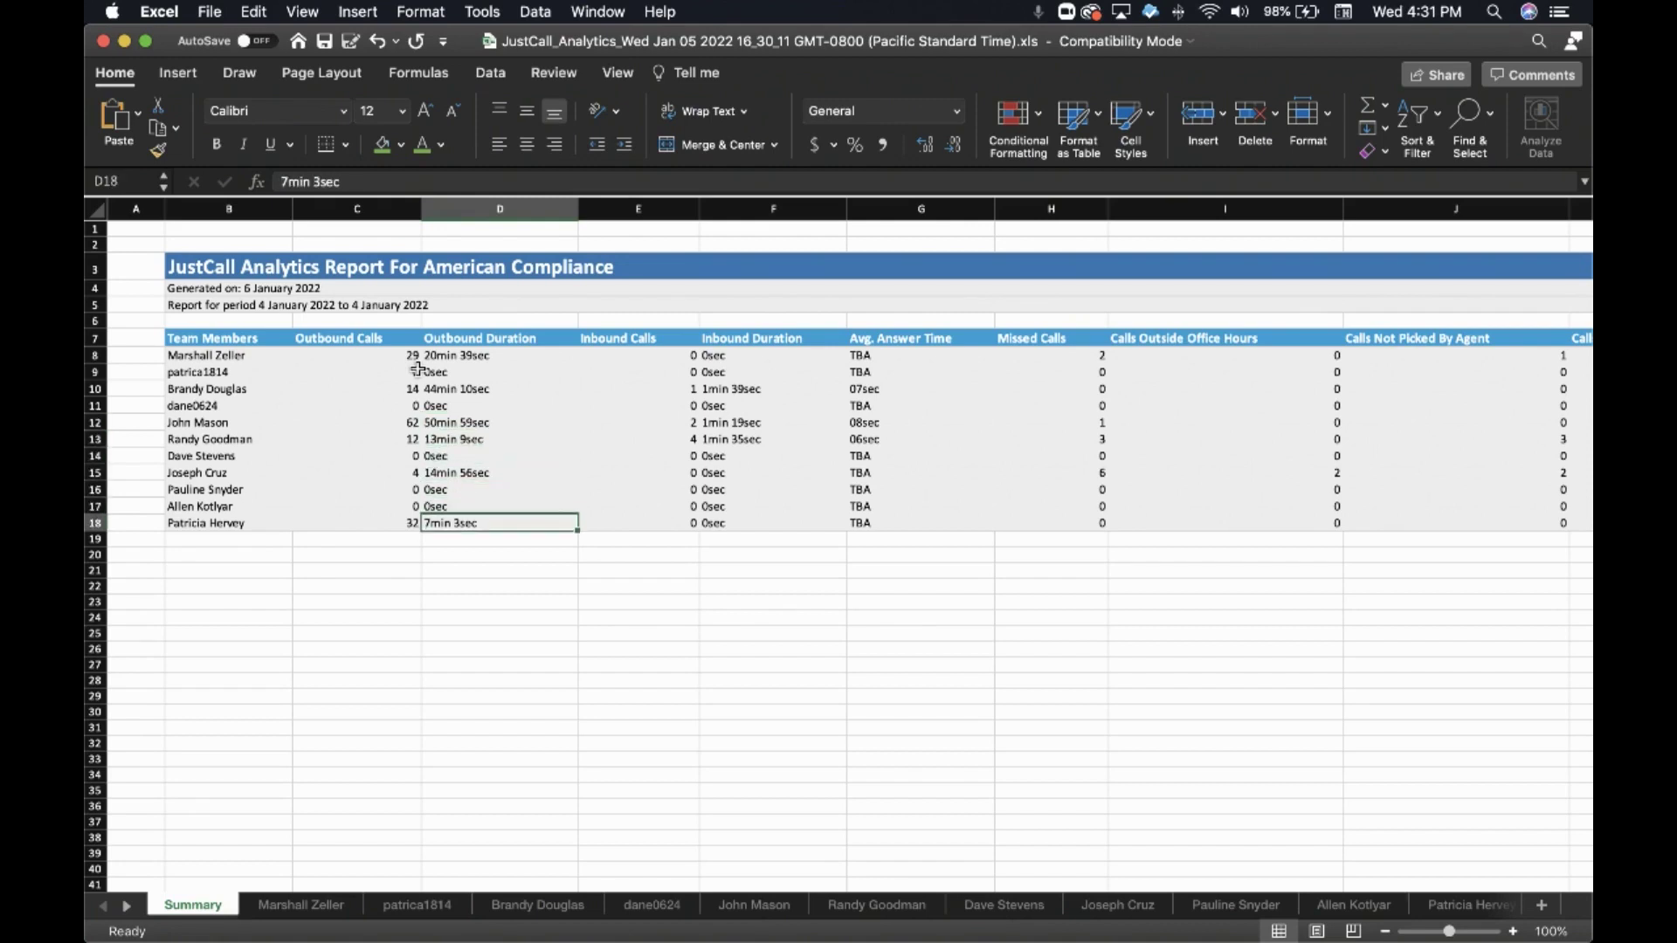
Step: Examine the Inbound Calls column for the team members who received calls, between E10 and E18
{"action": "key", "text": "Right"}
{"action": "key", "text": "Right"}
{"action": "key", "text": "Left"}
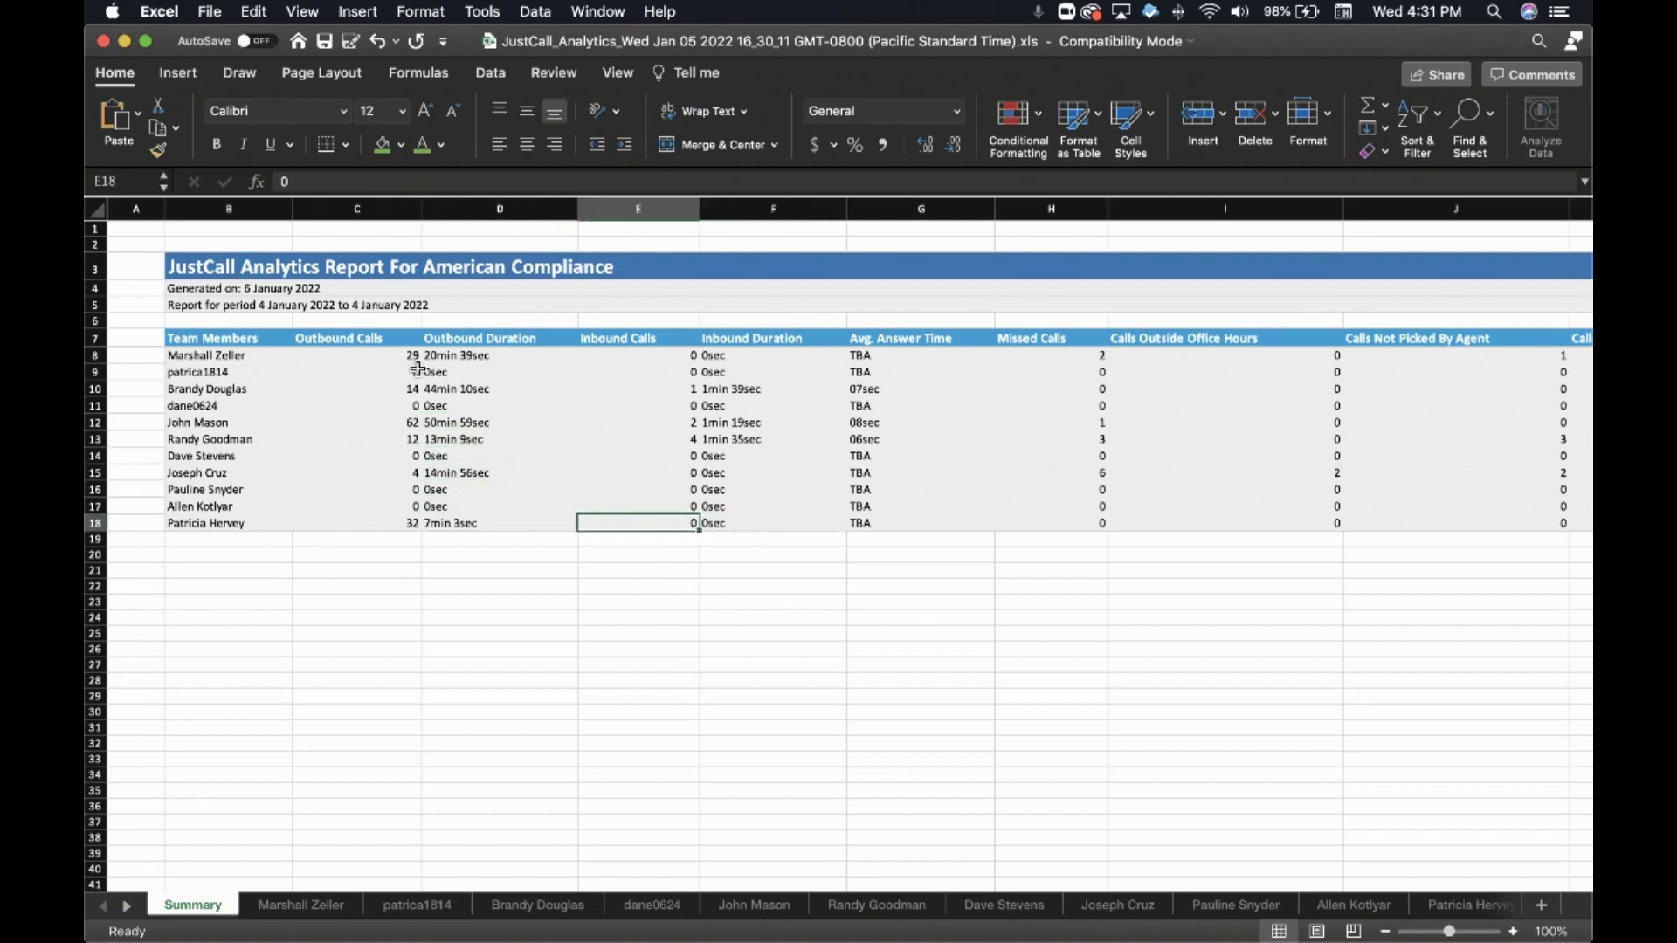
{"action": "key", "text": "Left"}
{"action": "key", "text": "Up"}
{"action": "key", "text": "Up"}
{"action": "key", "text": "Up"}
{"action": "key", "text": "Up"}
{"action": "key", "text": "Up"}
{"action": "key", "text": "Up"}
{"action": "key", "text": "Right"}
{"action": "key", "text": "Up"}
{"action": "key", "text": "Up"}
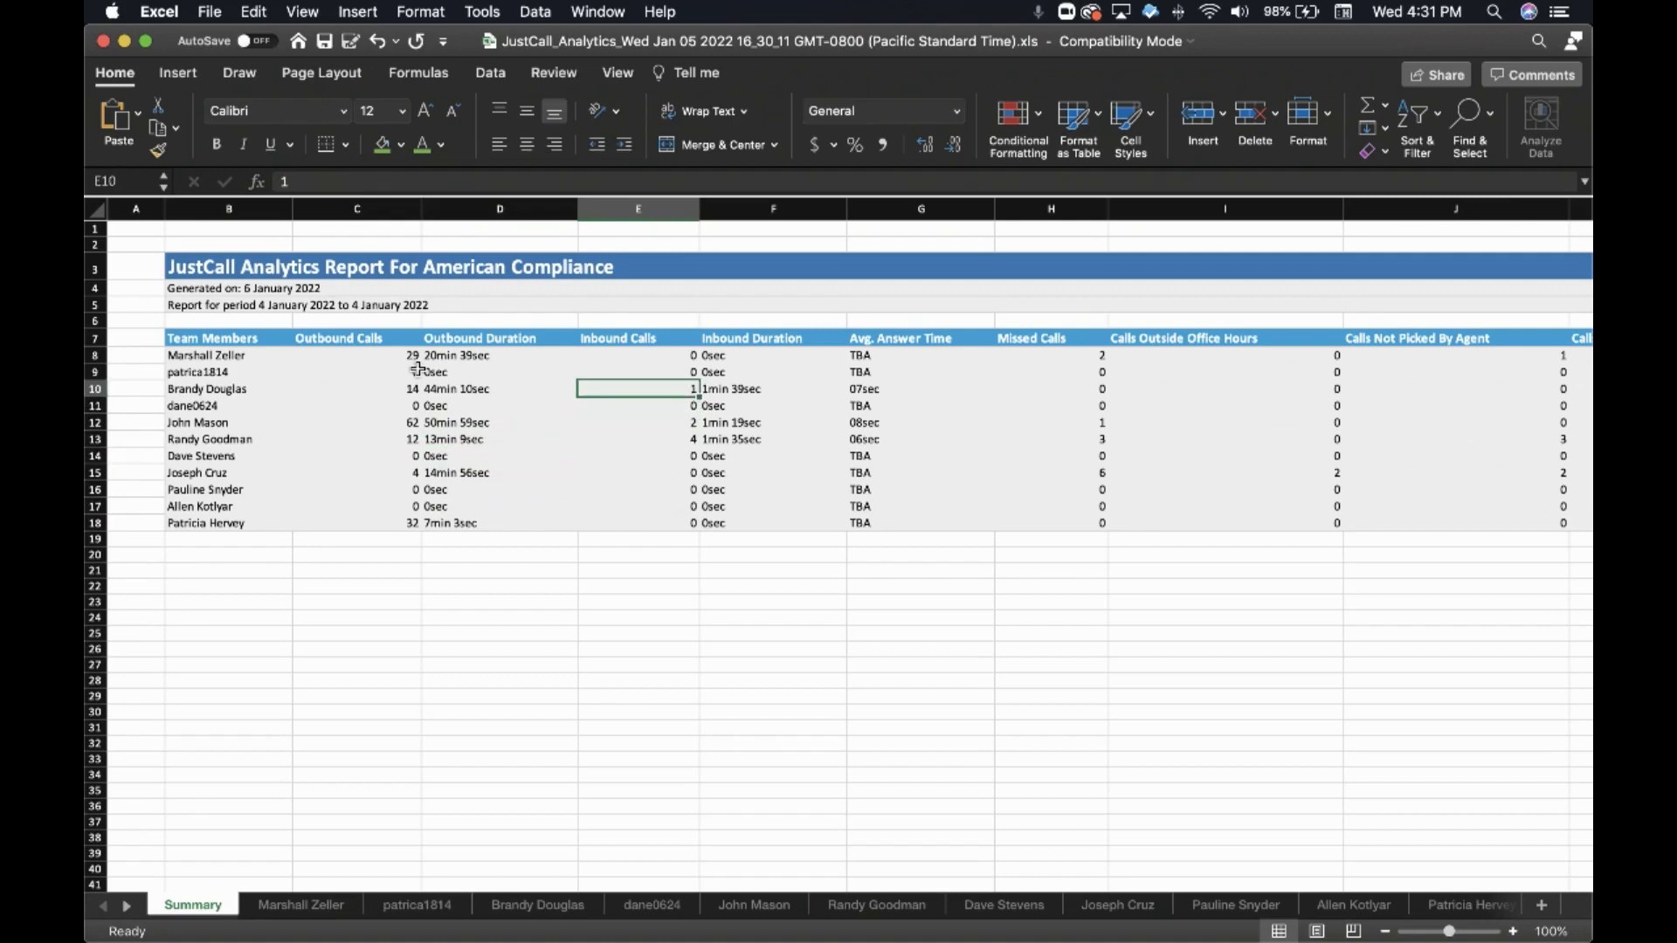
{"action": "key", "text": "Down"}
{"action": "key", "text": "Down"}
{"action": "key", "text": "Down"}
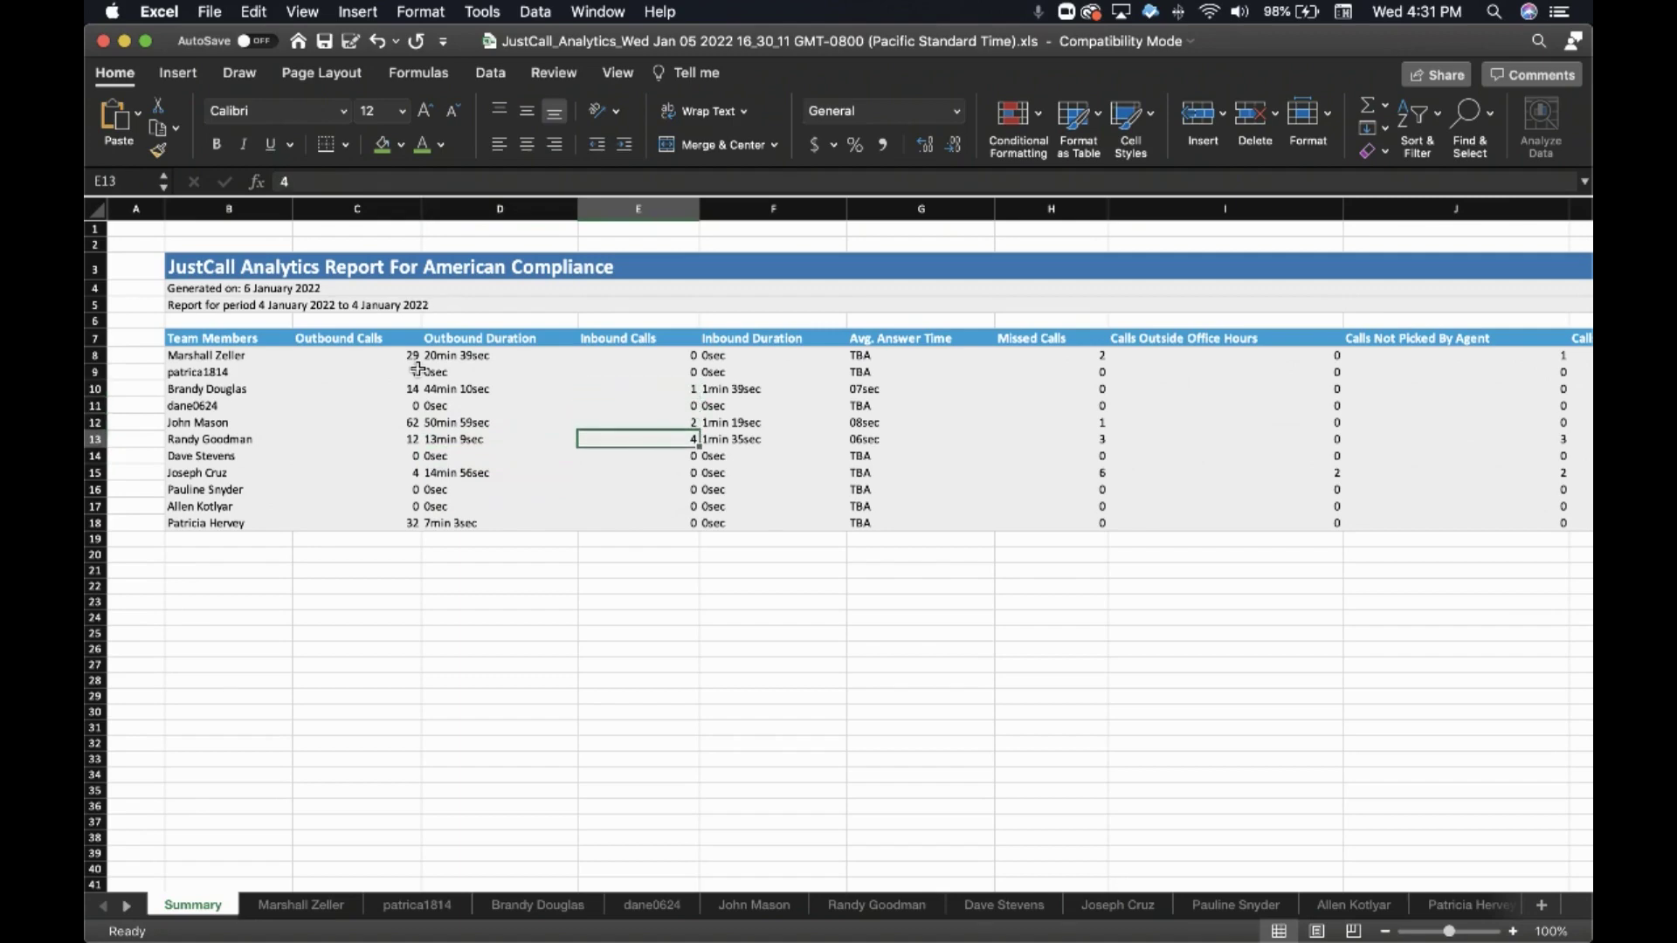
{"action": "key", "text": "Down"}
{"action": "key", "text": "Down"}
{"action": "key", "text": "Down"}
{"action": "key", "text": "Up"}
Step: Examine the Missed Calls column from H8 down to H15
{"action": "left_click", "coordinate": [1051, 355]}
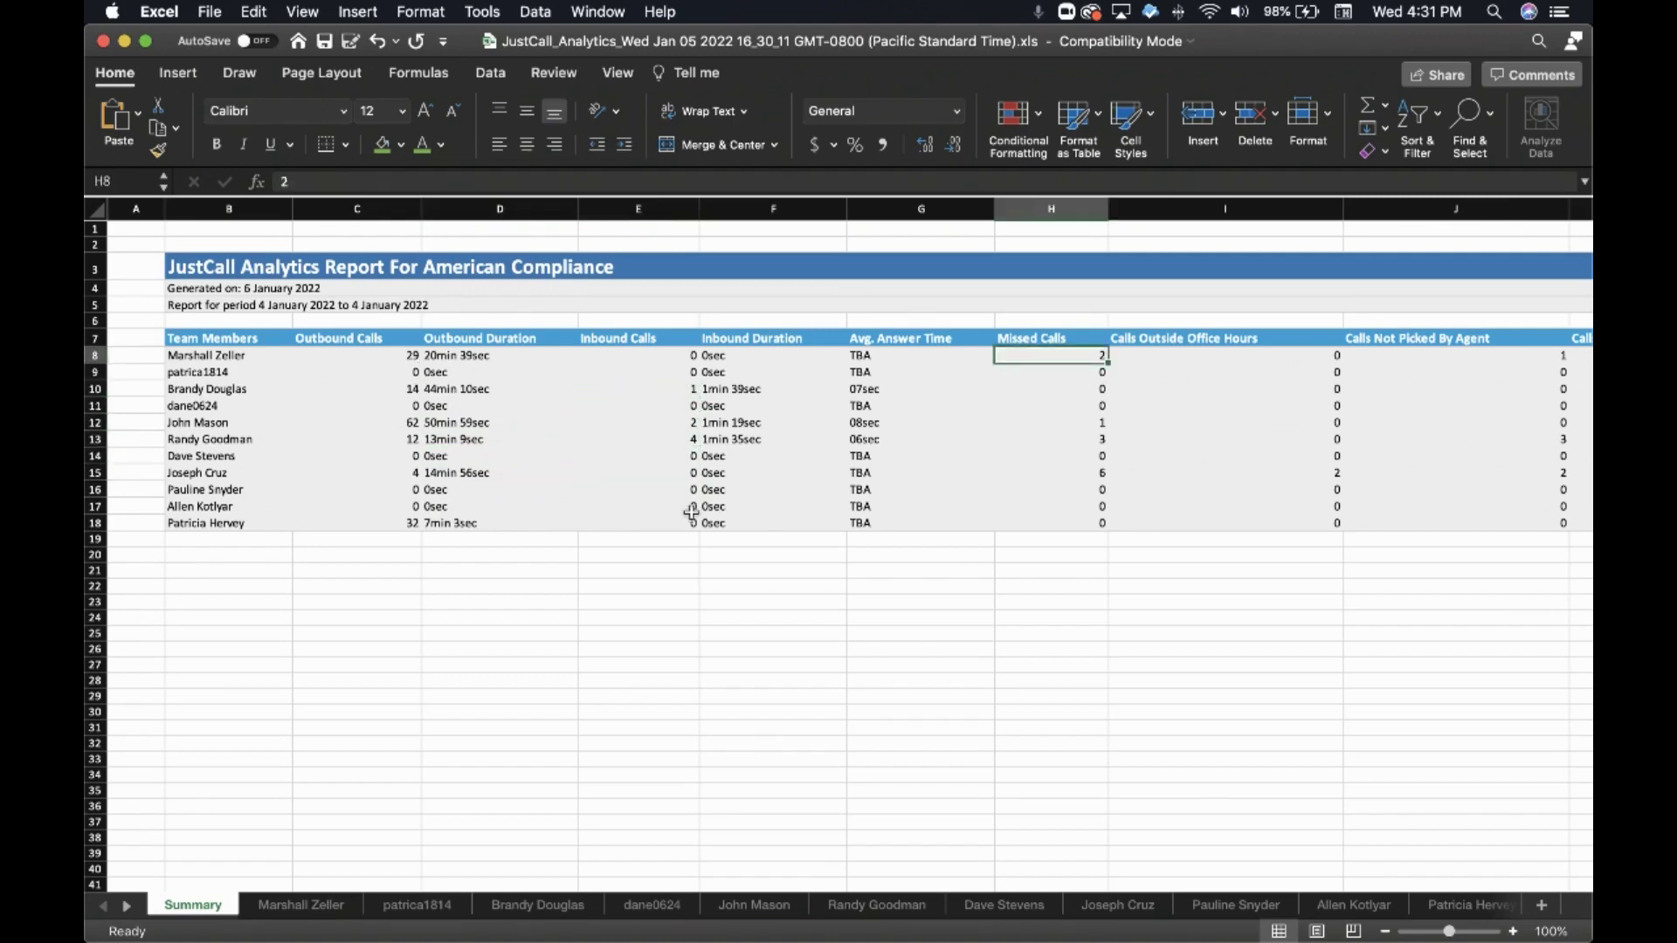
{"action": "key", "text": "Down"}
{"action": "key", "text": "Down"}
{"action": "key", "text": "Down"}
{"action": "key", "text": "Down"}
{"action": "key", "text": "Down"}
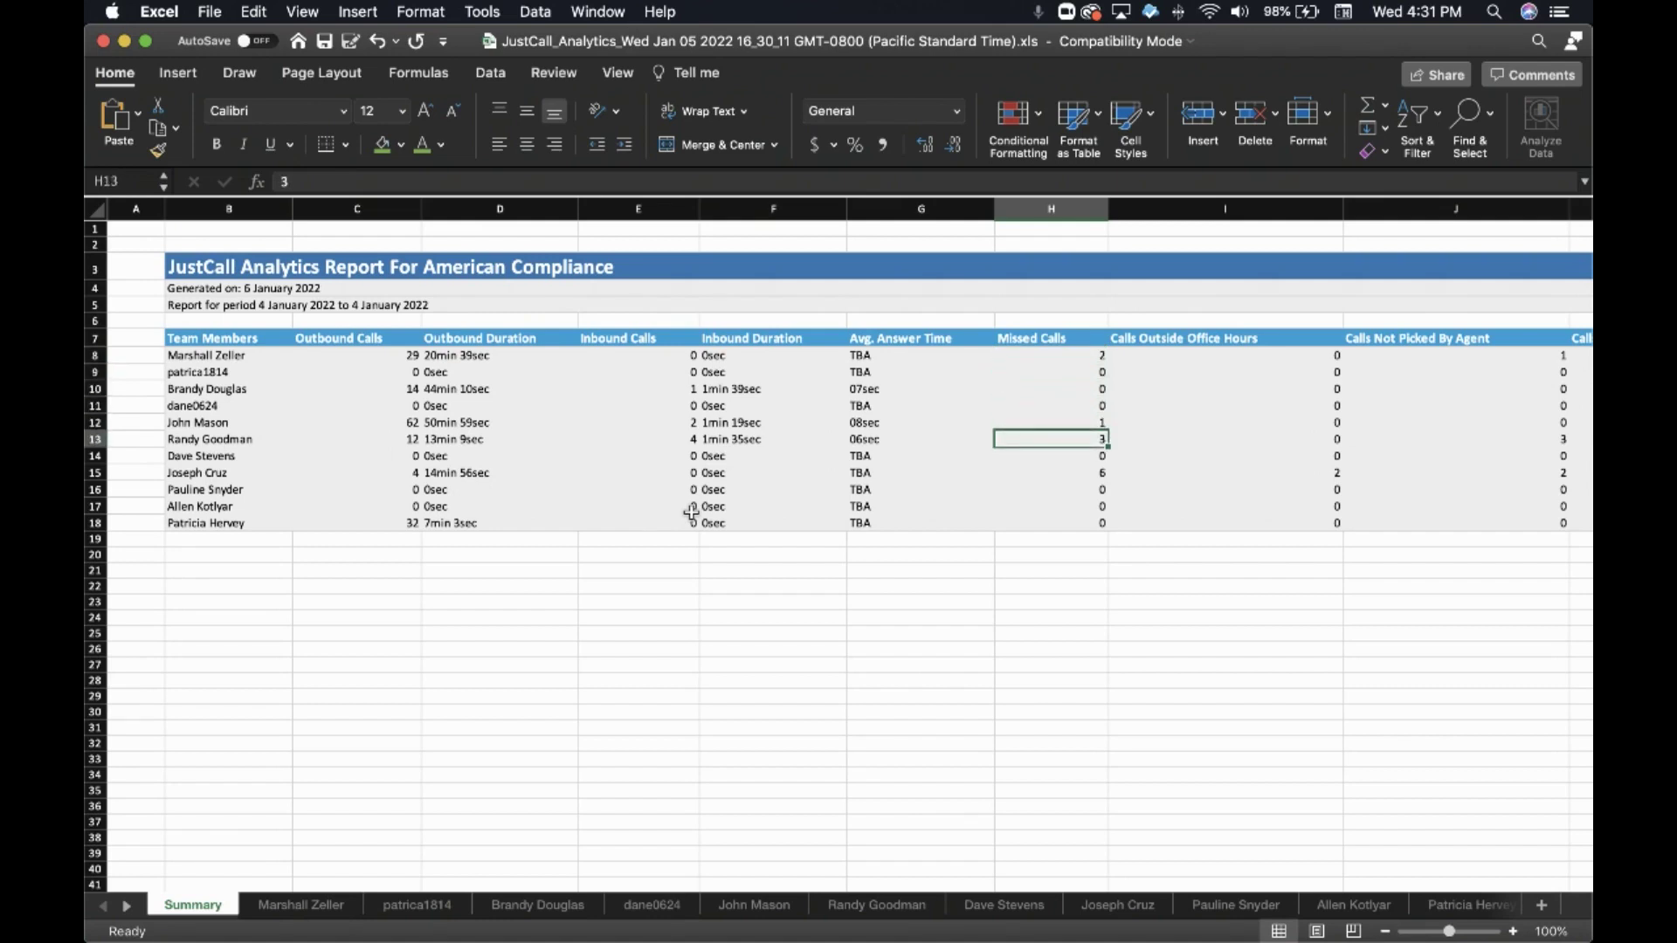
{"action": "key", "text": "Down"}
{"action": "key", "text": "Down"}
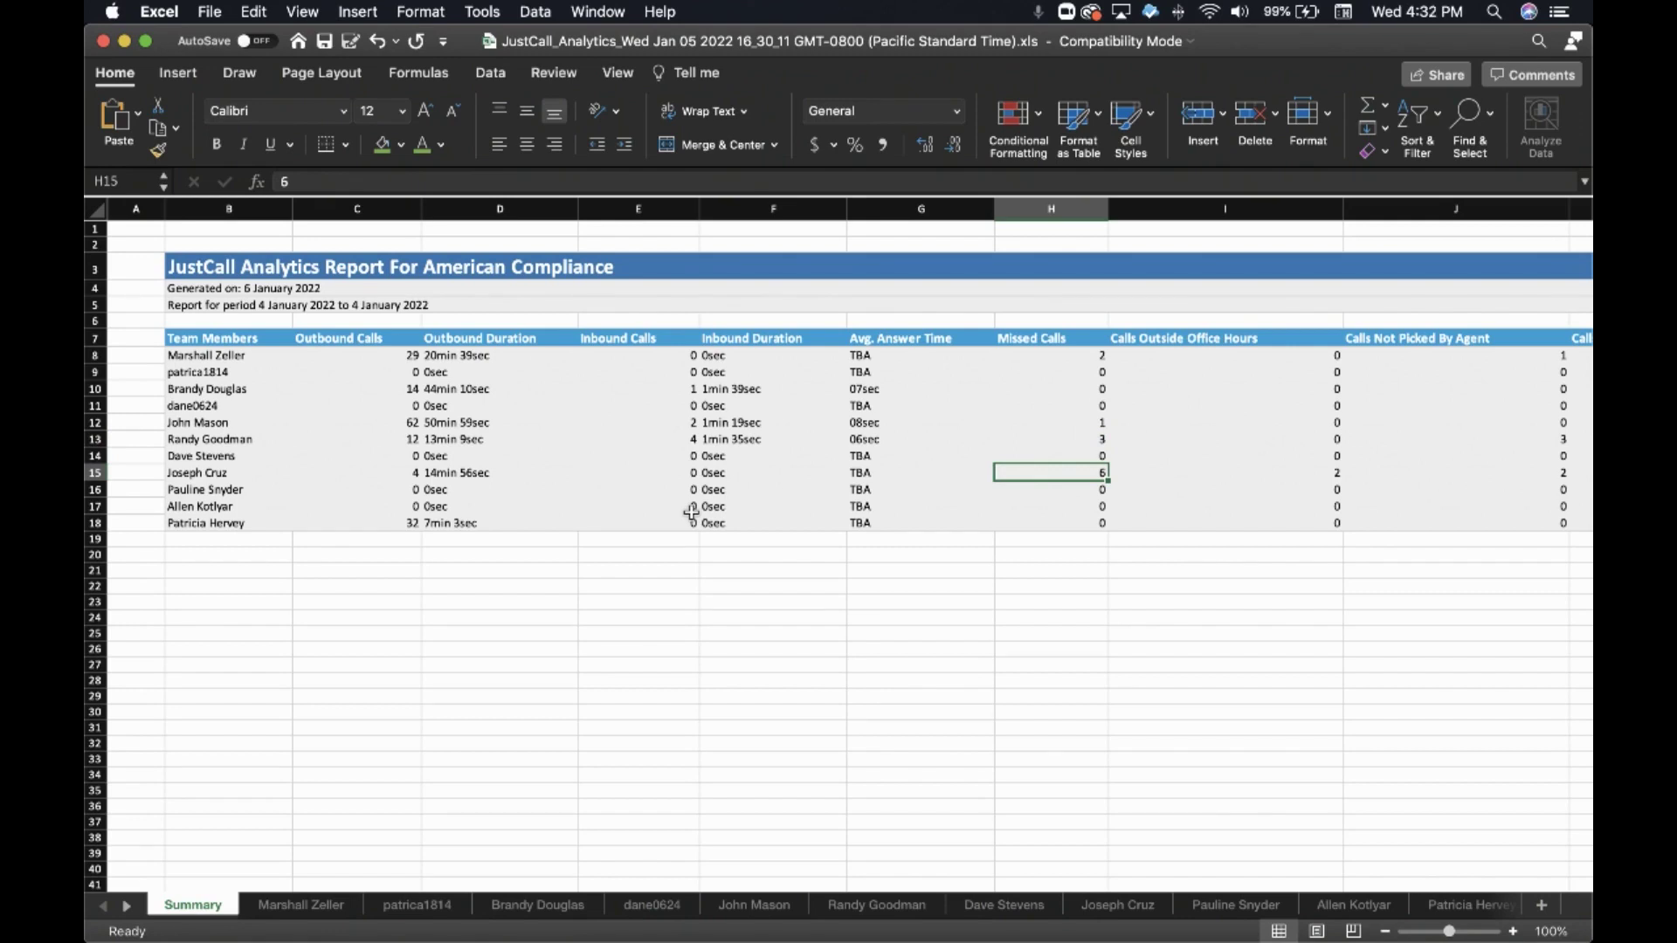
Step: Compare the Outbound Calls in C15 with the Missed Calls in H15 for the same team member
{"action": "key", "text": "Left"}
{"action": "key", "text": "Left"}
{"action": "key", "text": "Left"}
{"action": "key", "text": "Left"}
{"action": "key", "text": "Left"}
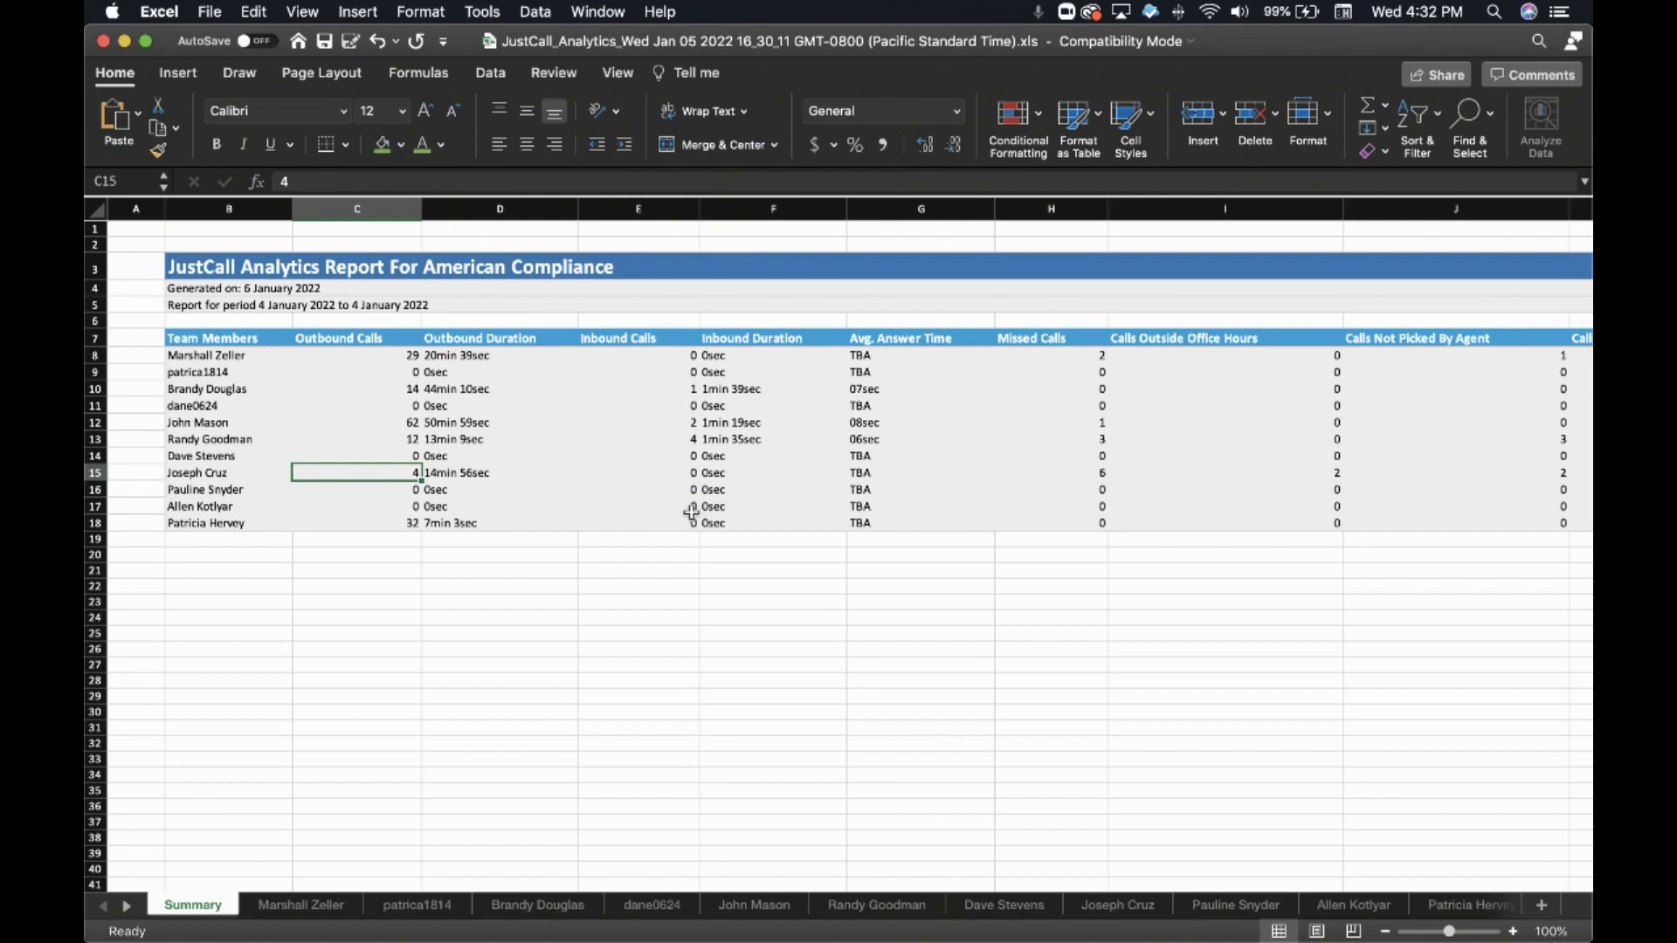
{"action": "key", "text": "Right"}
{"action": "key", "text": "Right"}
{"action": "key", "text": "Right"}
{"action": "key", "text": "Right"}
{"action": "key", "text": "Right"}
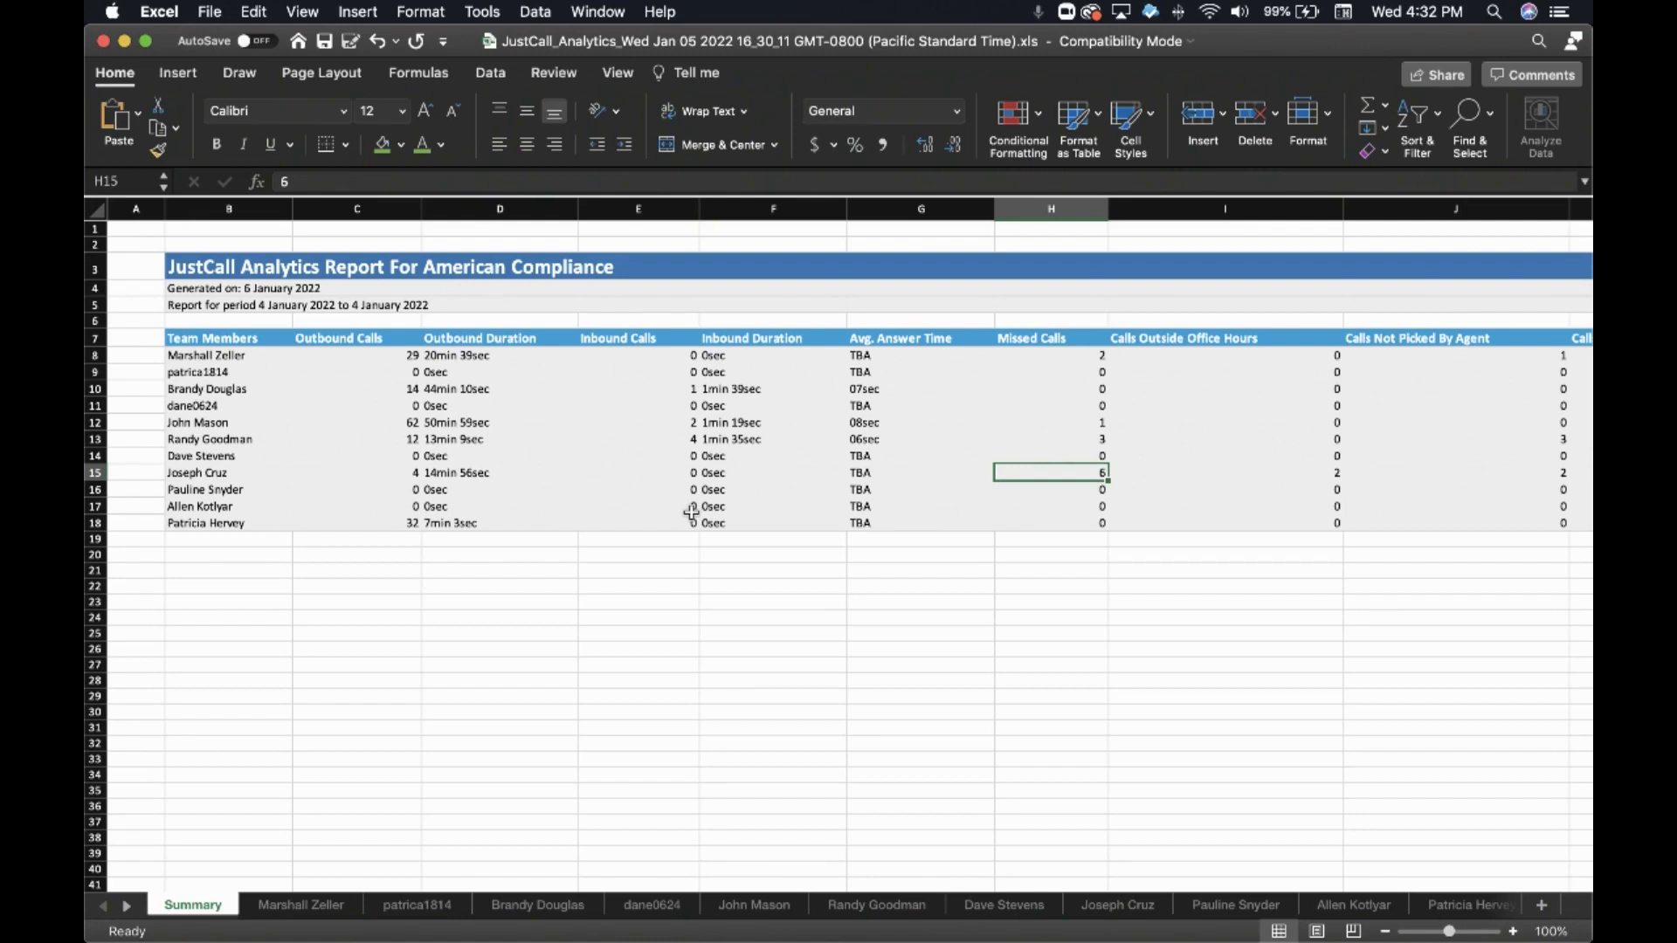
Step: Review the outbound duration, inbound figures and other call metrics across row 15
{"action": "key", "text": "Left"}
{"action": "key", "text": "Left"}
{"action": "key", "text": "Left"}
{"action": "key", "text": "Left"}
{"action": "key", "text": "Left"}
{"action": "key", "text": "Right"}
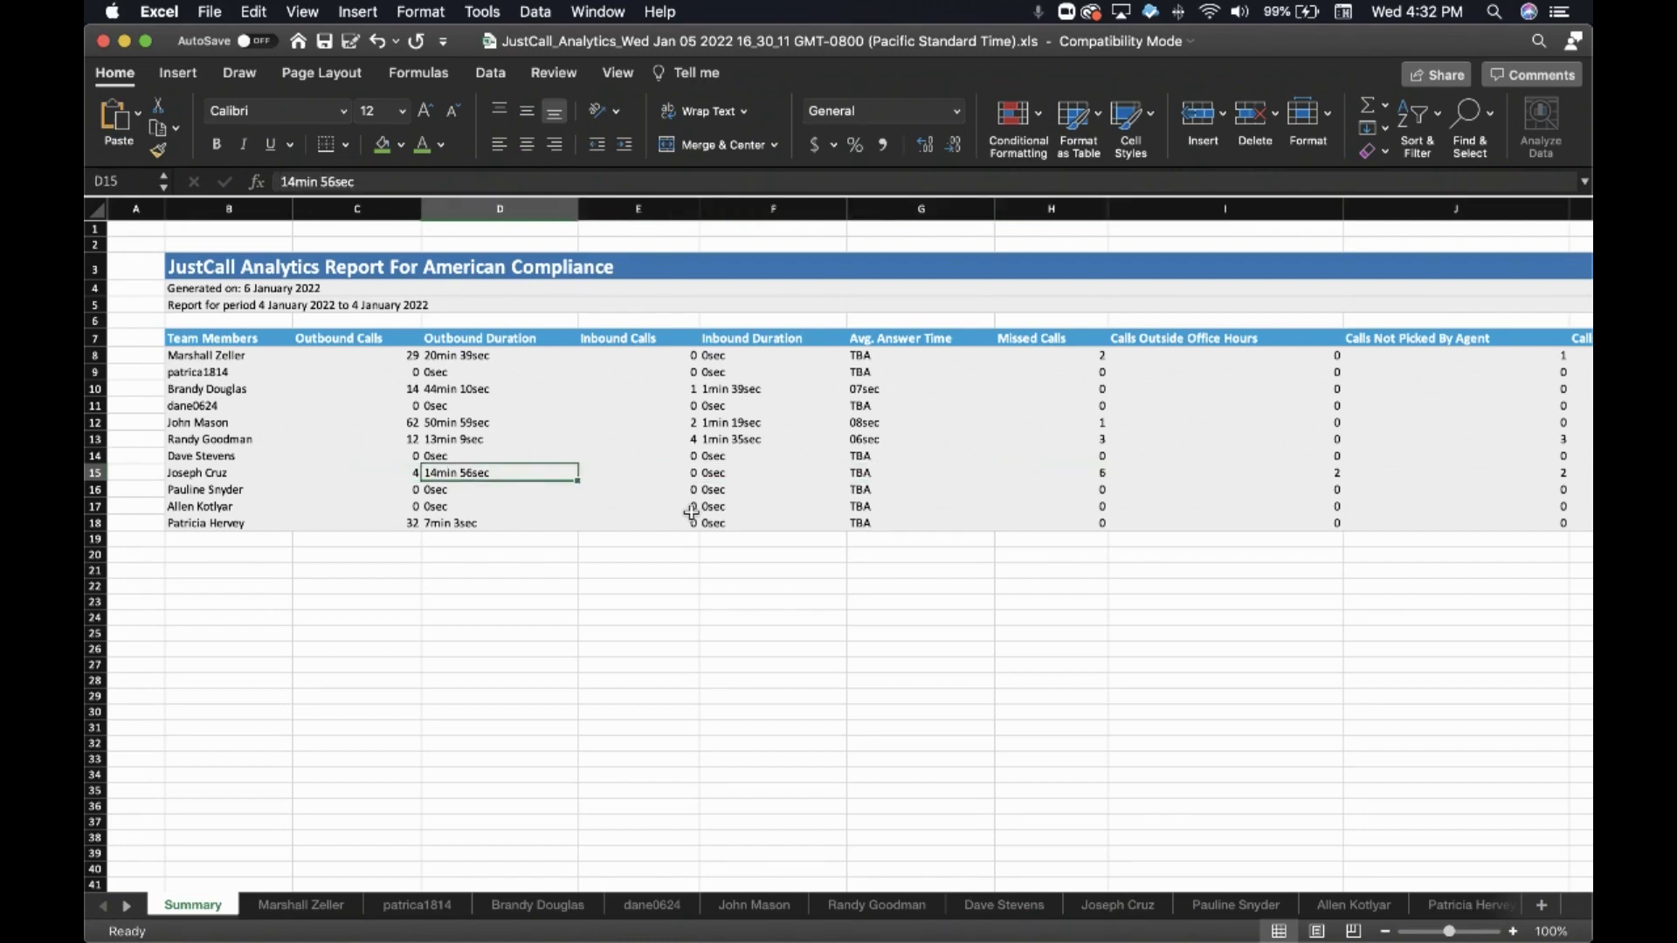
{"action": "key", "text": "Right"}
{"action": "key", "text": "Right"}
{"action": "key", "text": "Right"}
{"action": "key", "text": "Right"}
{"action": "key", "text": "Right"}
{"action": "key", "text": "Left"}
{"action": "key", "text": "Left"}
{"action": "key", "text": "Left"}
{"action": "key", "text": "Left"}
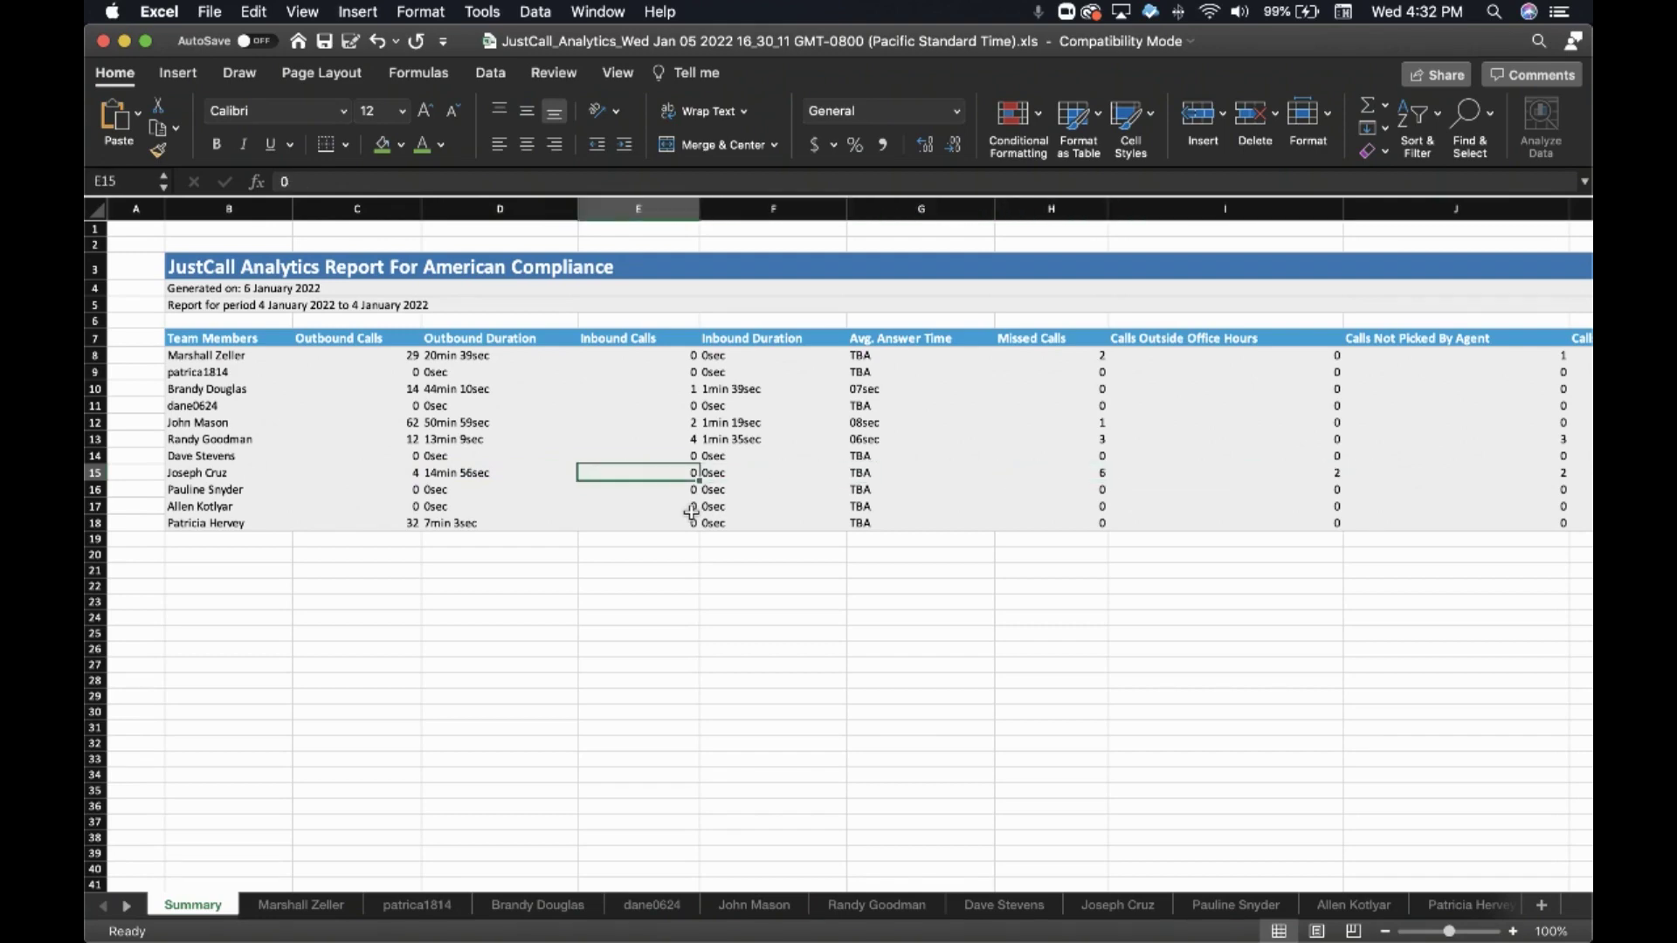
Step: Examine the row 15 team member's figures from Inbound Duration through Calls Not Picked By Agent
{"action": "key", "text": "Right"}
{"action": "key", "text": "Right"}
{"action": "key", "text": "Right"}
{"action": "key", "text": "Right"}
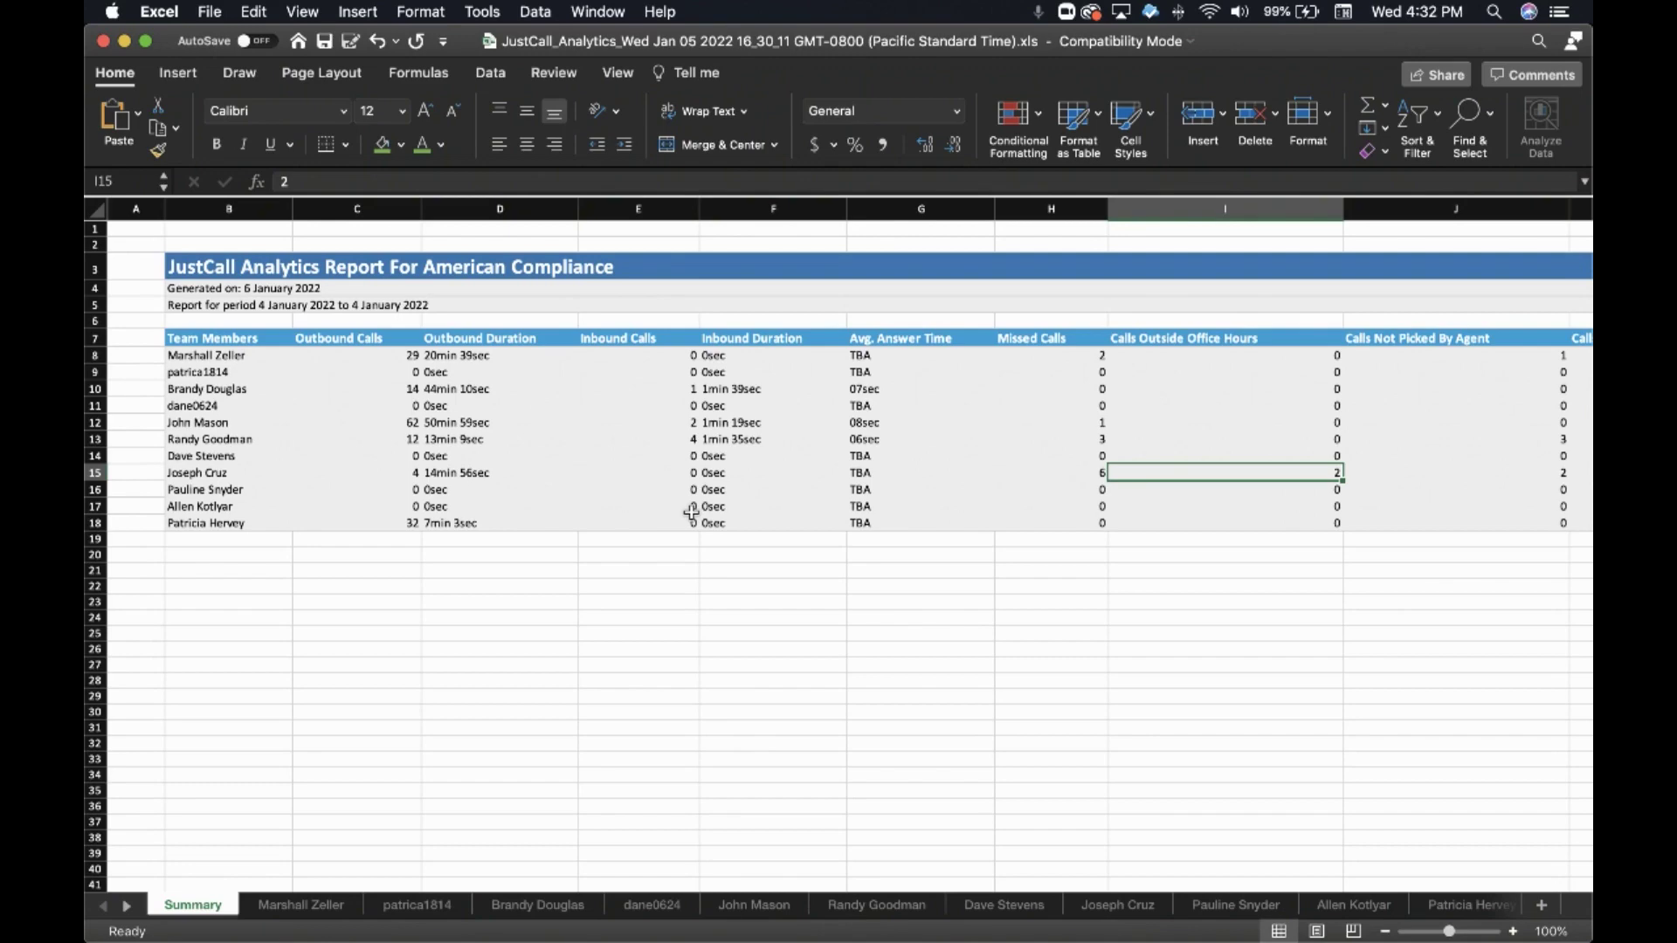
{"action": "key", "text": "Right"}
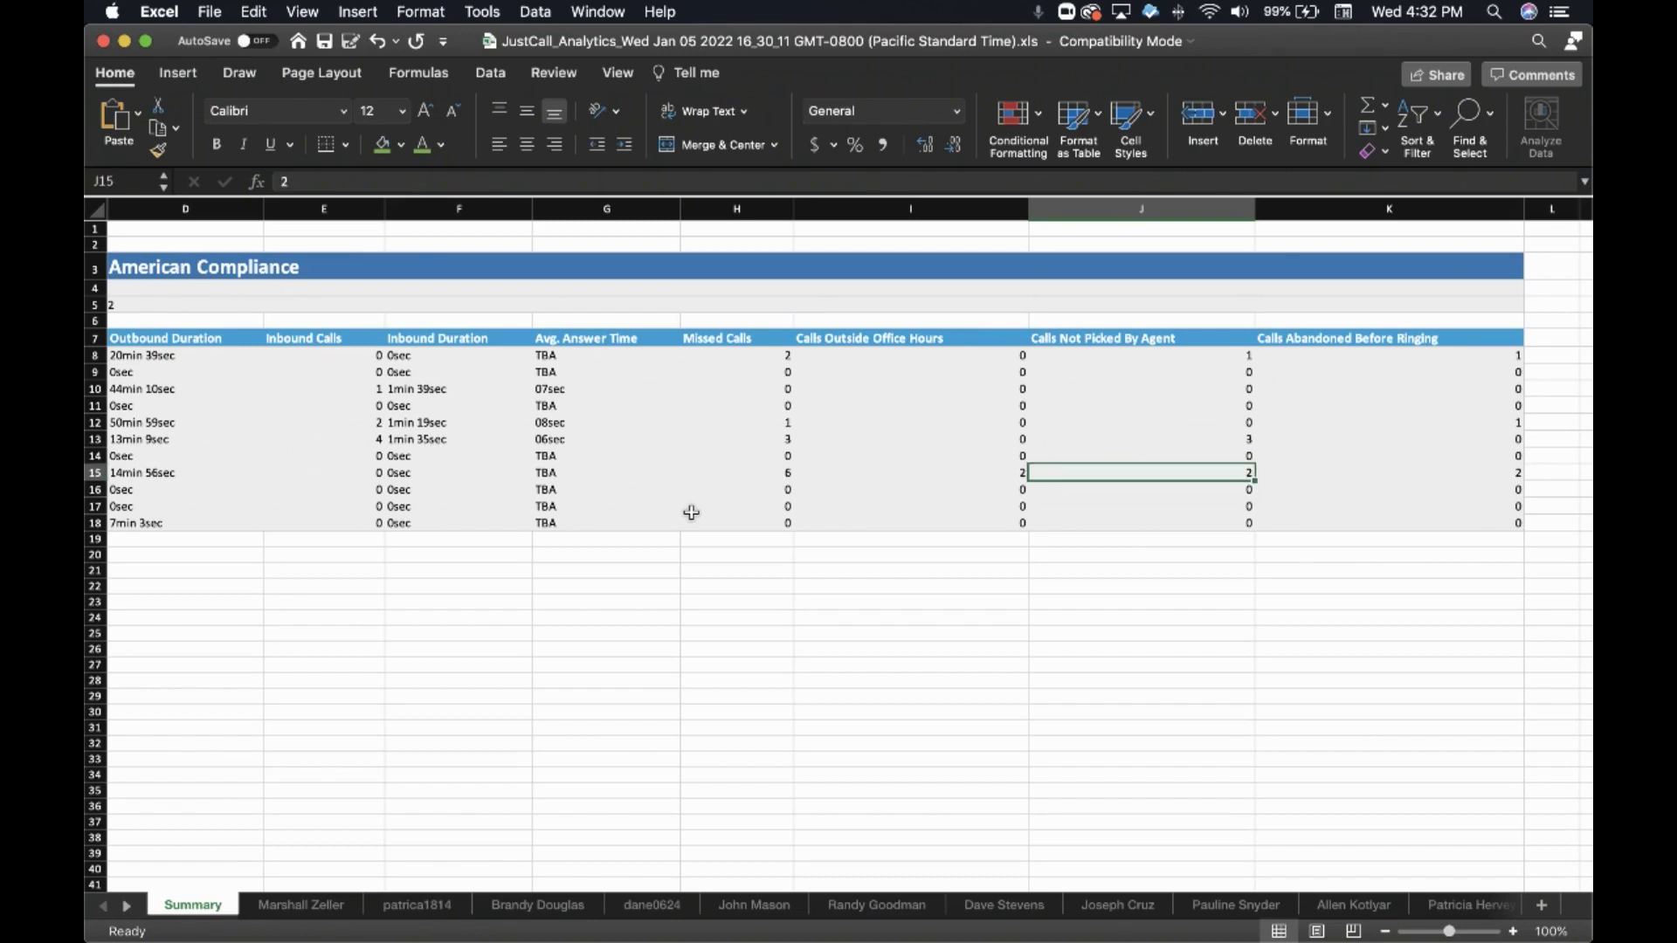
Step: Review the row 12 team member's call metrics from the name in B12 across to Calls Abandoned Before Ringing
{"action": "key", "text": "Up"}
{"action": "key", "text": "Up"}
{"action": "key", "text": "Up"}
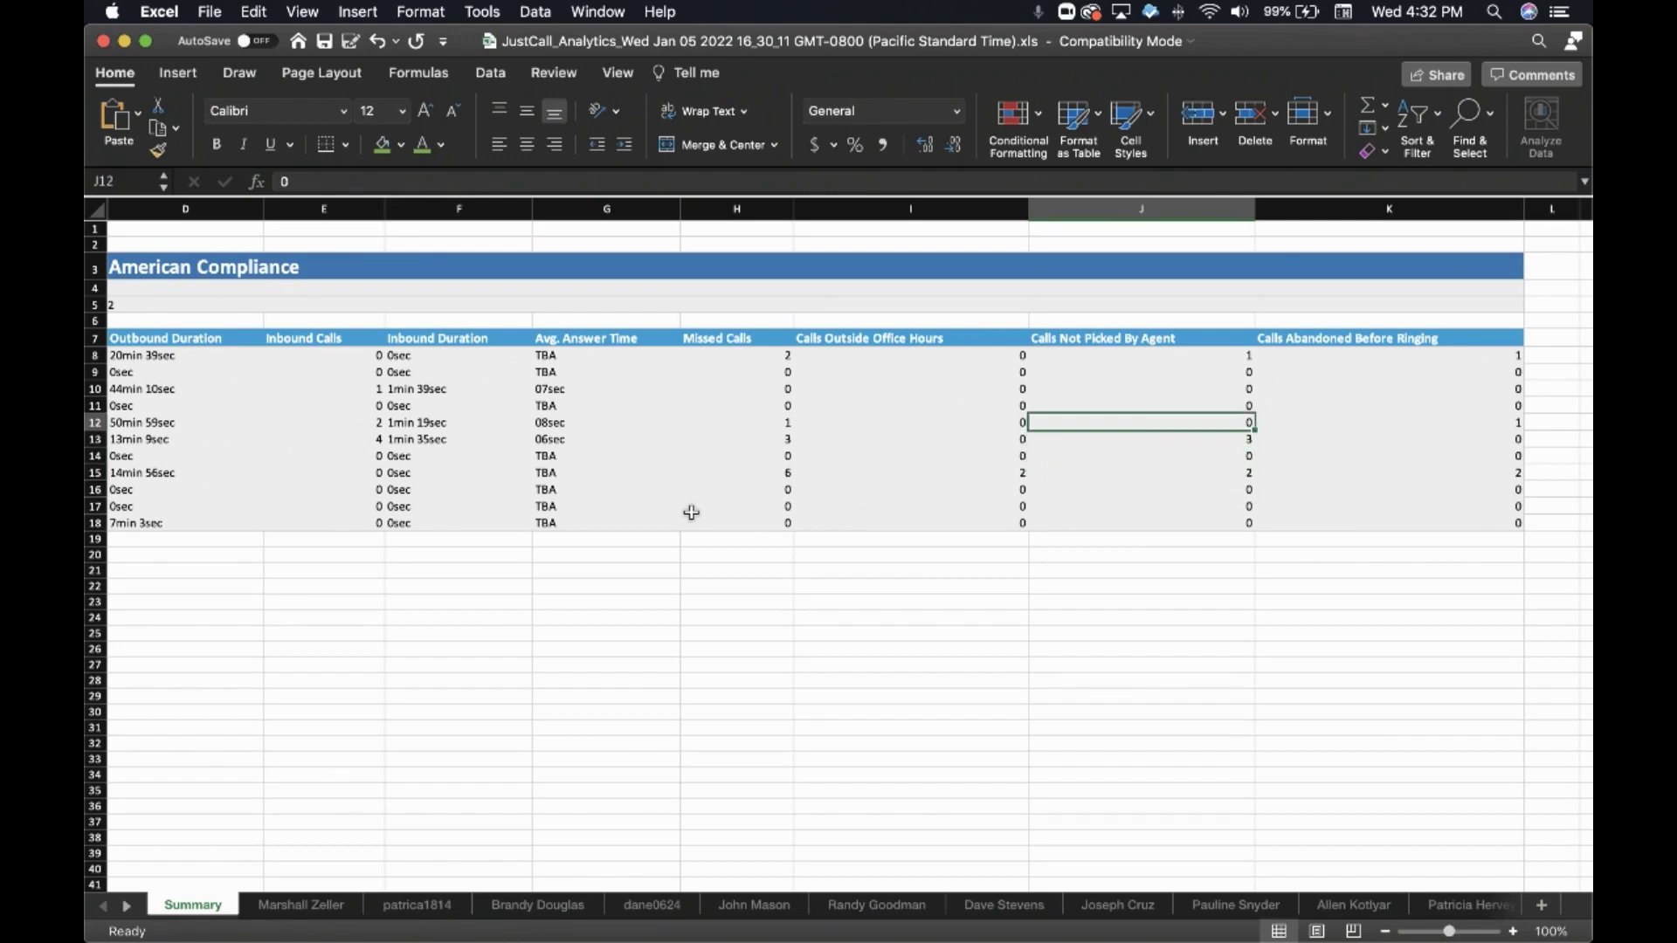
{"action": "key", "text": "Left"}
{"action": "key", "text": "Left"}
{"action": "key", "text": "Left"}
{"action": "key", "text": "Left"}
{"action": "key", "text": "Left"}
{"action": "key", "text": "Left"}
{"action": "key", "text": "Left"}
{"action": "key", "text": "Left"}
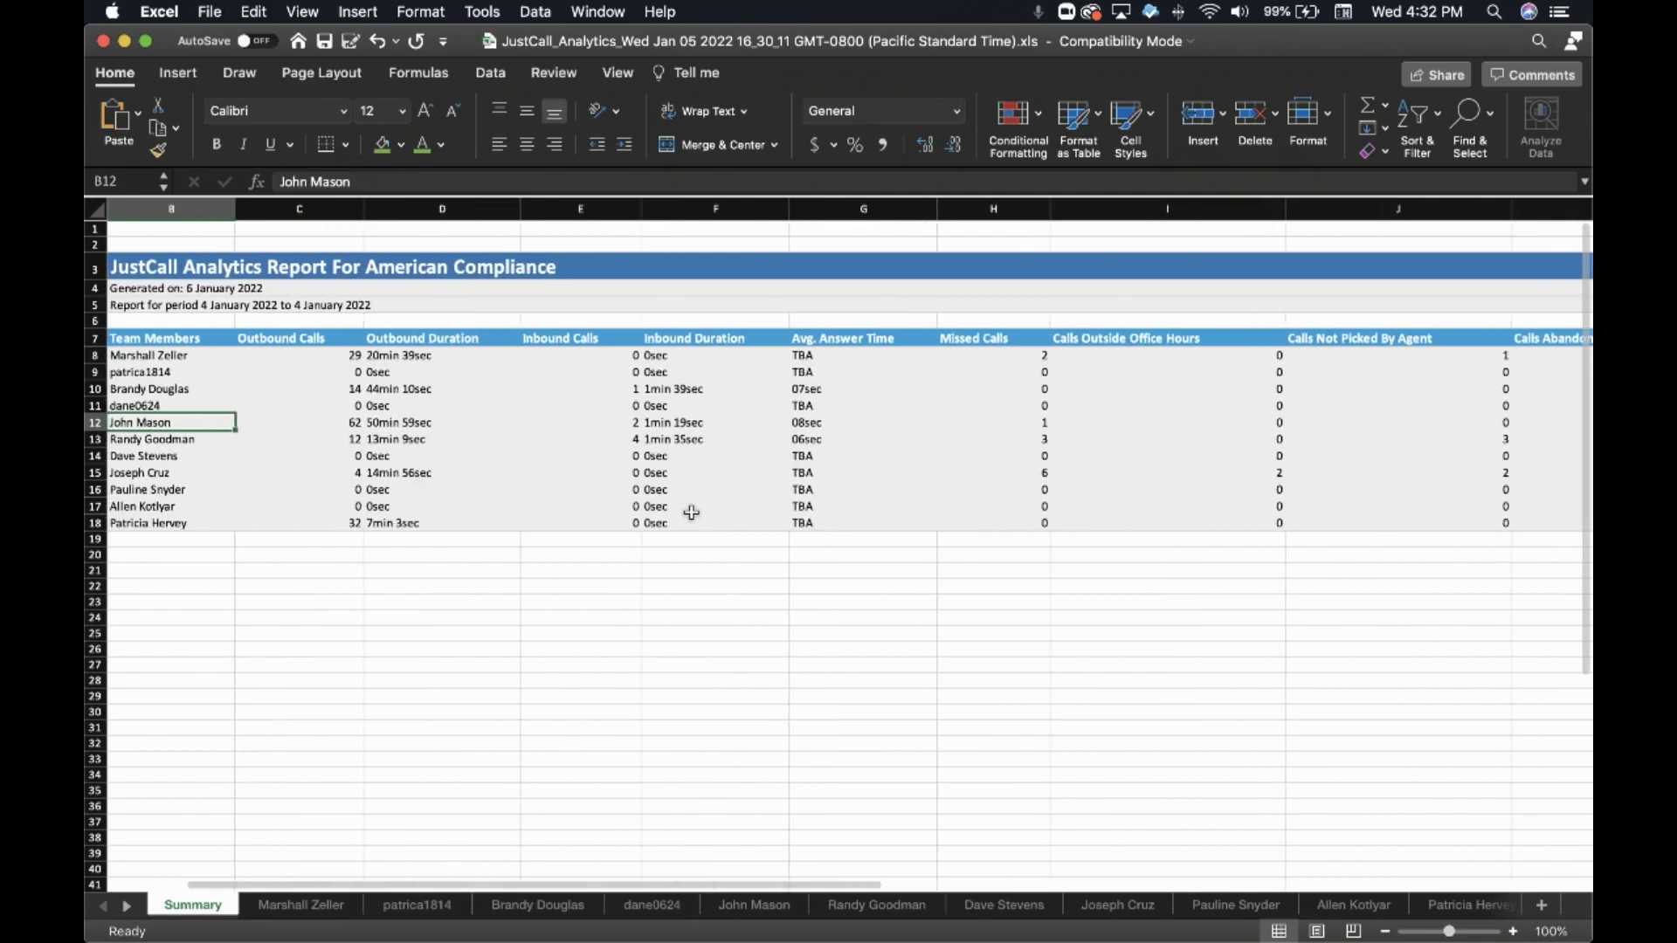
{"action": "key", "text": "Right"}
{"action": "key", "text": "Right"}
{"action": "key", "text": "Right"}
{"action": "key", "text": "Right"}
{"action": "key", "text": "Right"}
{"action": "key", "text": "Right"}
{"action": "key", "text": "Right"}
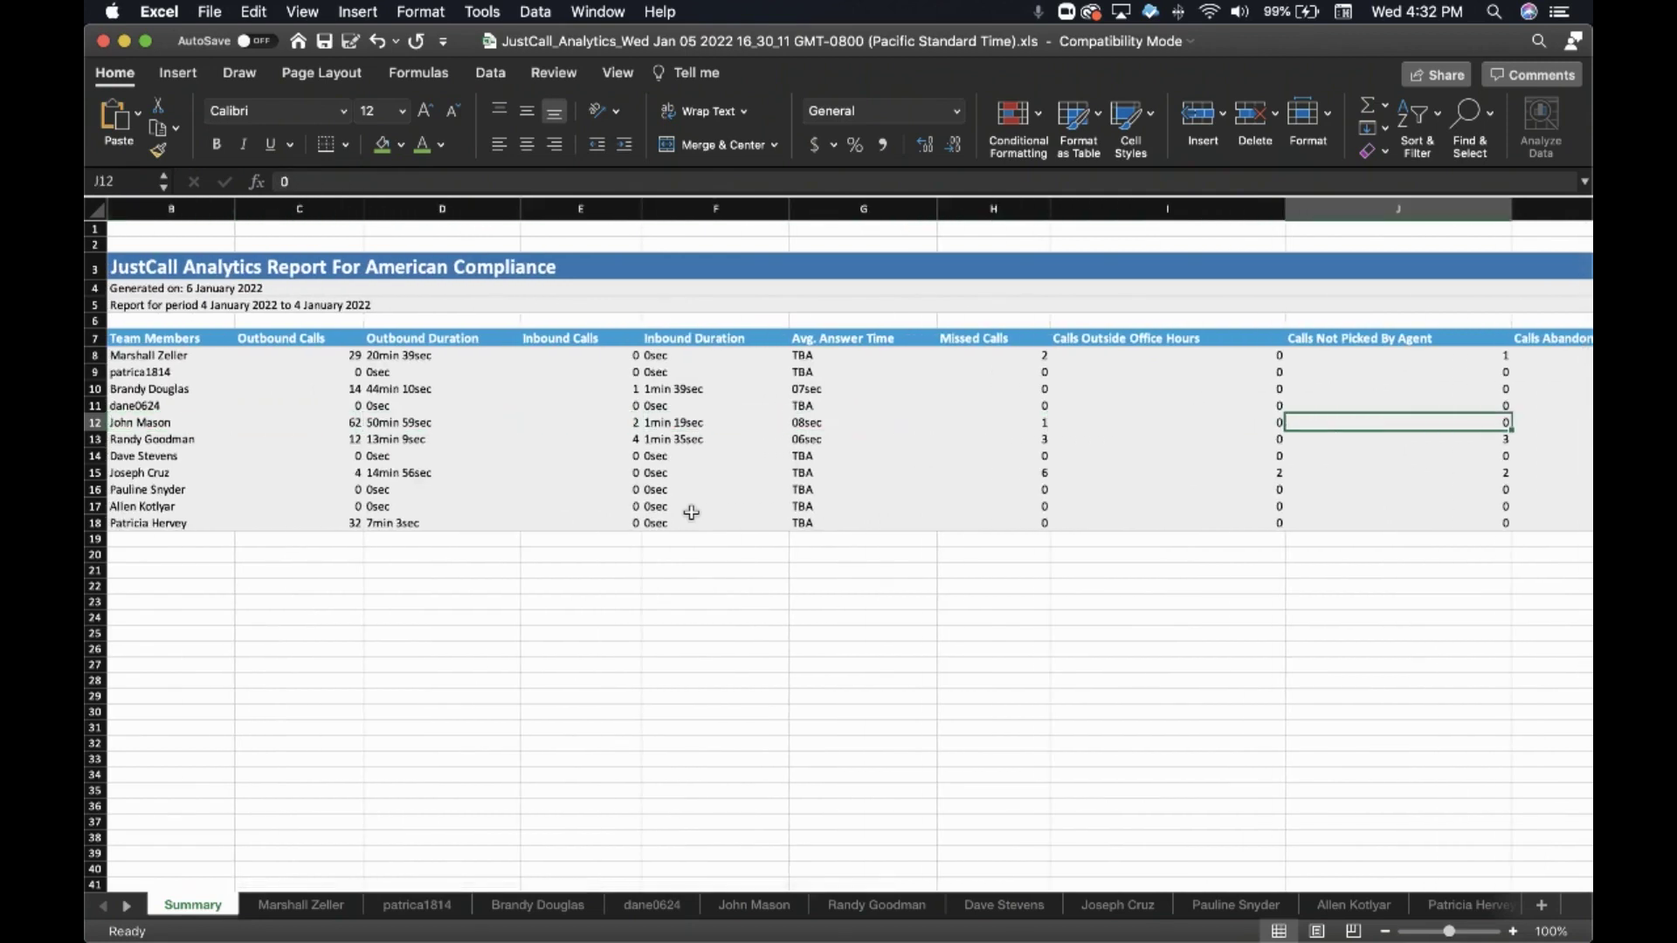
{"action": "key", "text": "Right"}
{"action": "key", "text": "Right"}
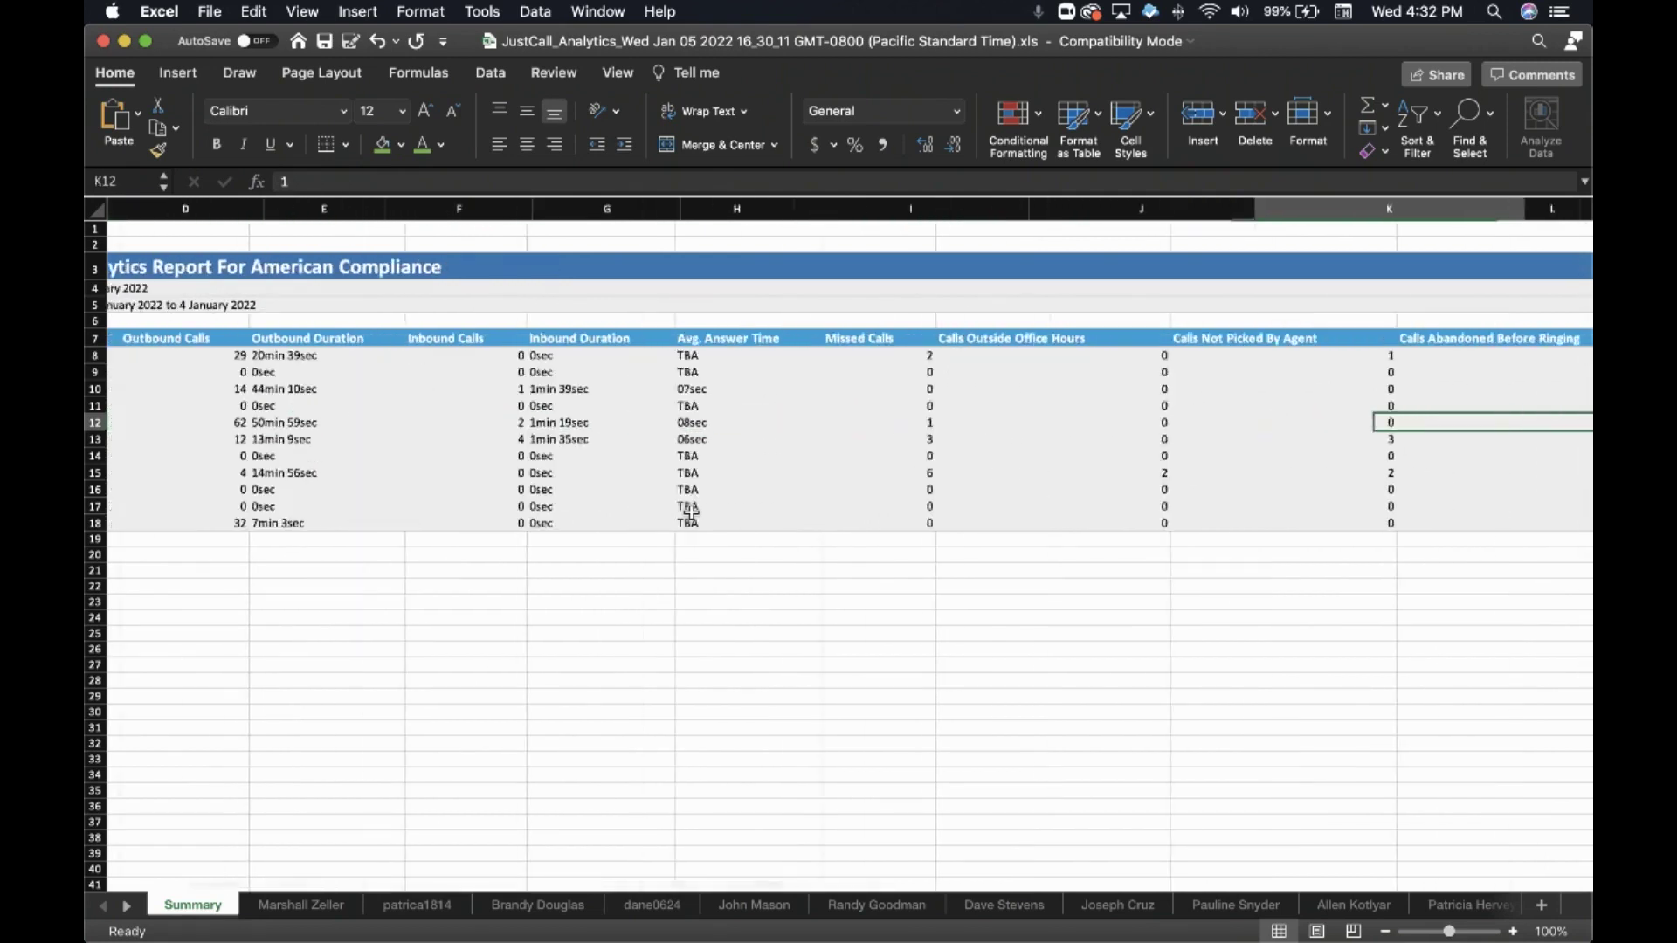
Step: Review the row 13 team member's metrics from Outbound Calls across to Calls Not Picked By Agent in J13
{"action": "key", "text": "Left"}
{"action": "key", "text": "Left"}
{"action": "key", "text": "Down"}
{"action": "key", "text": "Left"}
{"action": "key", "text": "Left"}
{"action": "key", "text": "Left"}
{"action": "key", "text": "Left"}
{"action": "key", "text": "Left"}
{"action": "key", "text": "Left"}
{"action": "key", "text": "Left"}
{"action": "key", "text": "Right"}
{"action": "key", "text": "Right"}
{"action": "key", "text": "Right"}
{"action": "key", "text": "Right"}
{"action": "key", "text": "Right"}
{"action": "key", "text": "Right"}
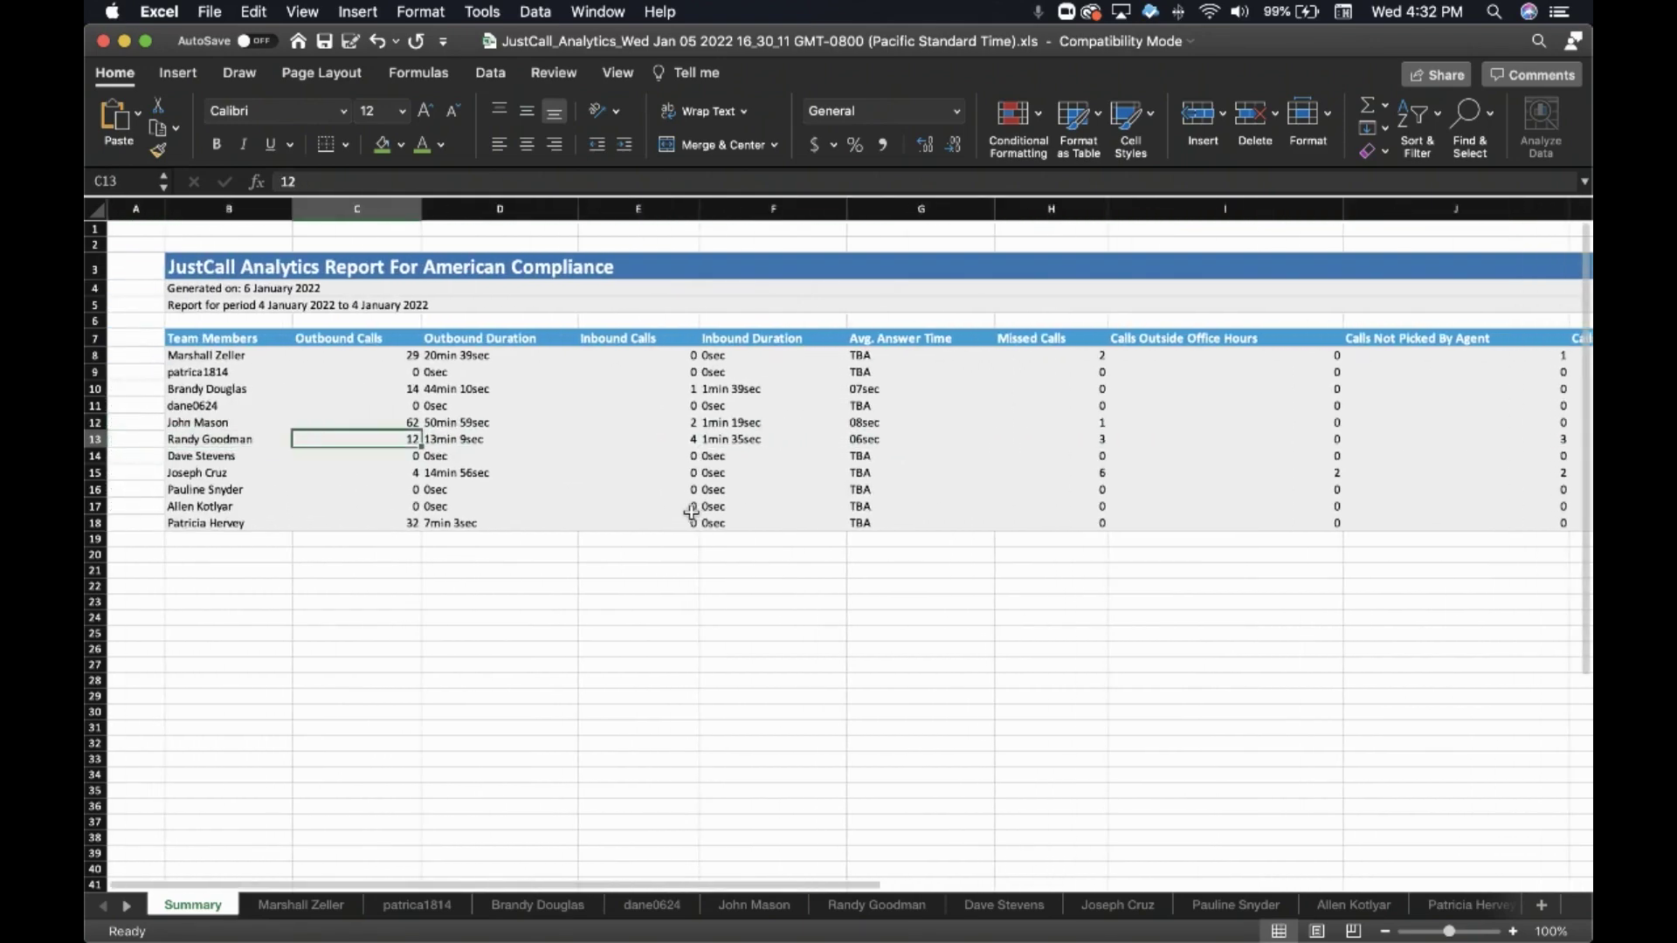
{"action": "key", "text": "Right"}
{"action": "key", "text": "Right"}
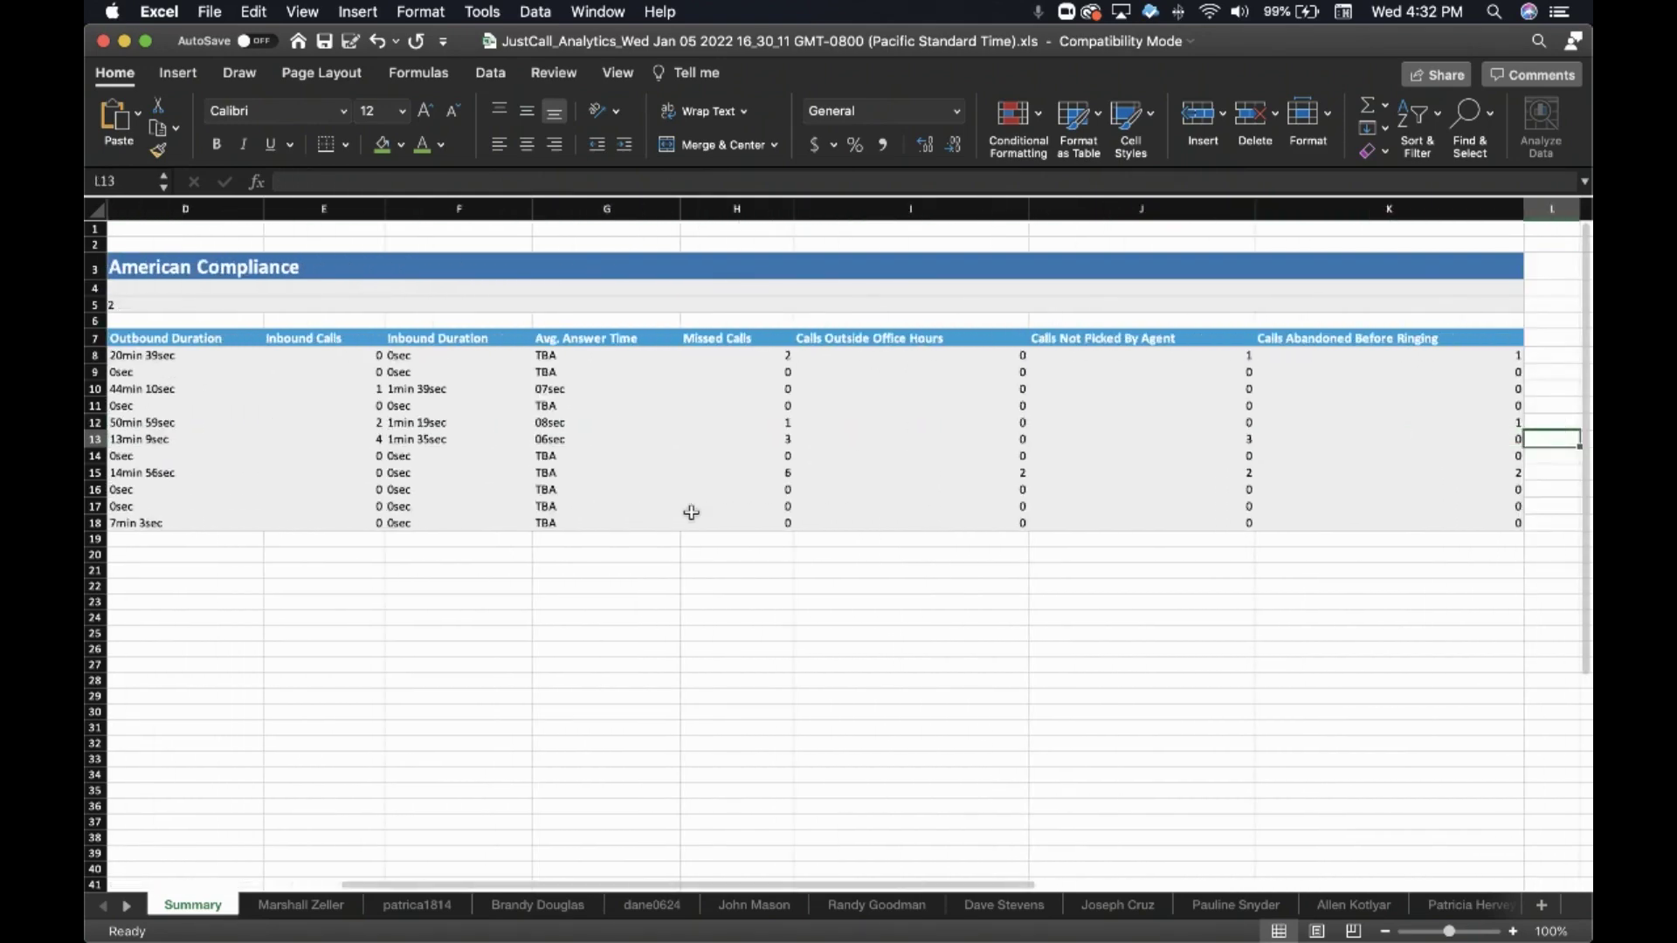
{"action": "key", "text": "Left"}
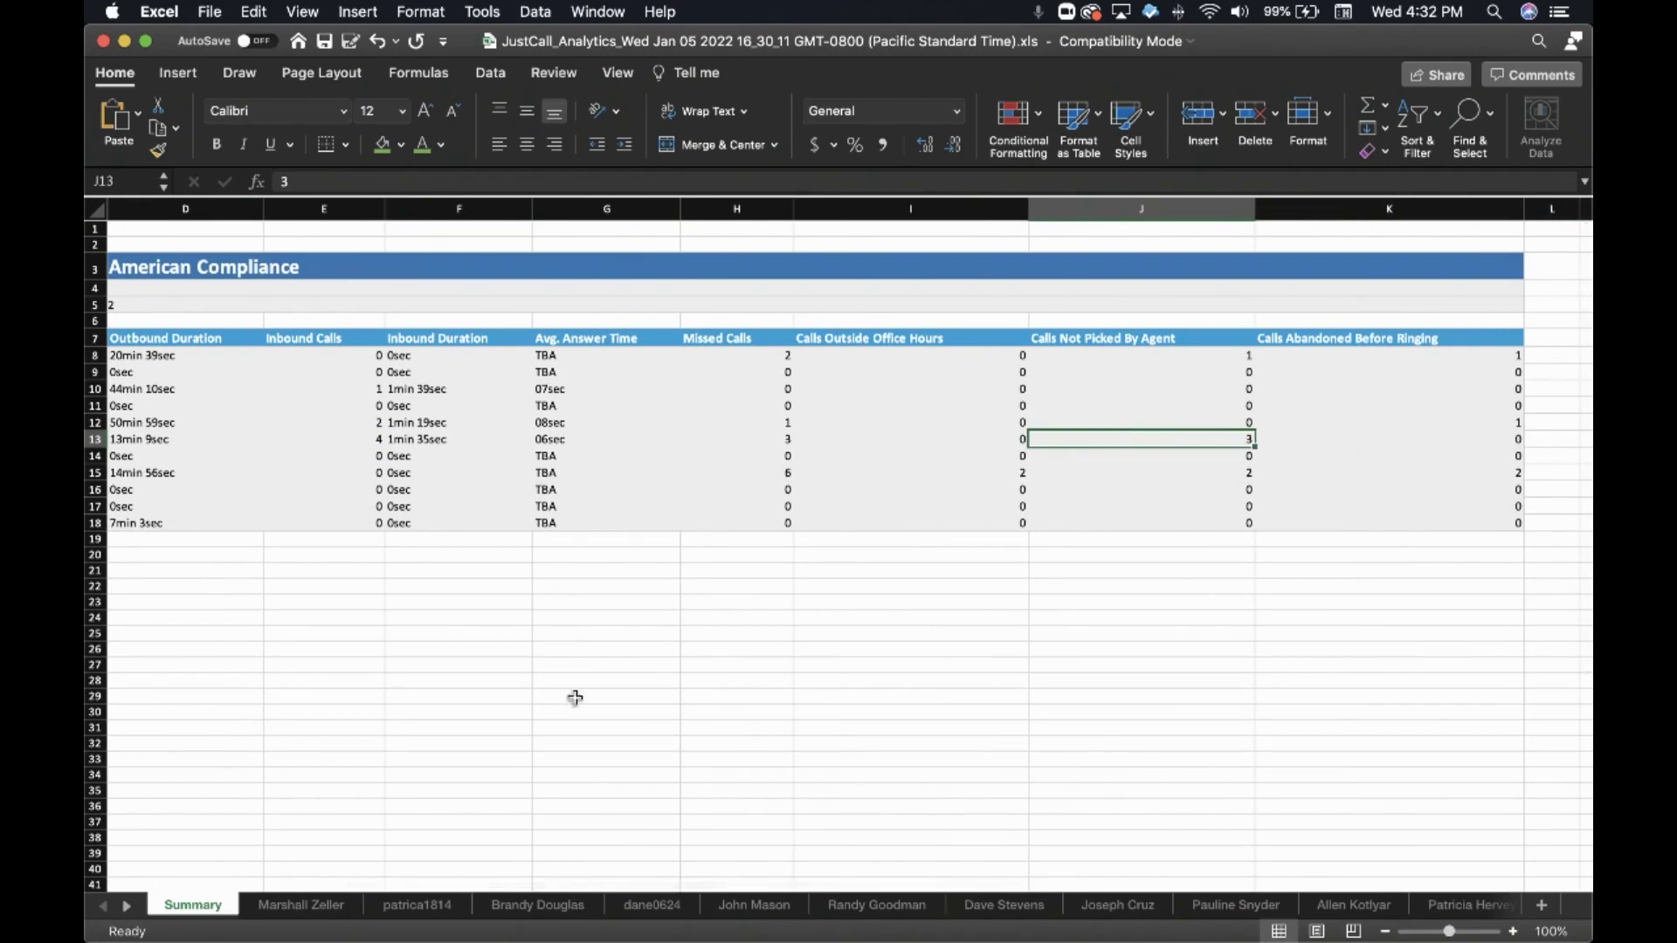
Step: Look through the individual report sheets of the first three team members and return to the first one
{"action": "left_click", "coordinate": [295, 904]}
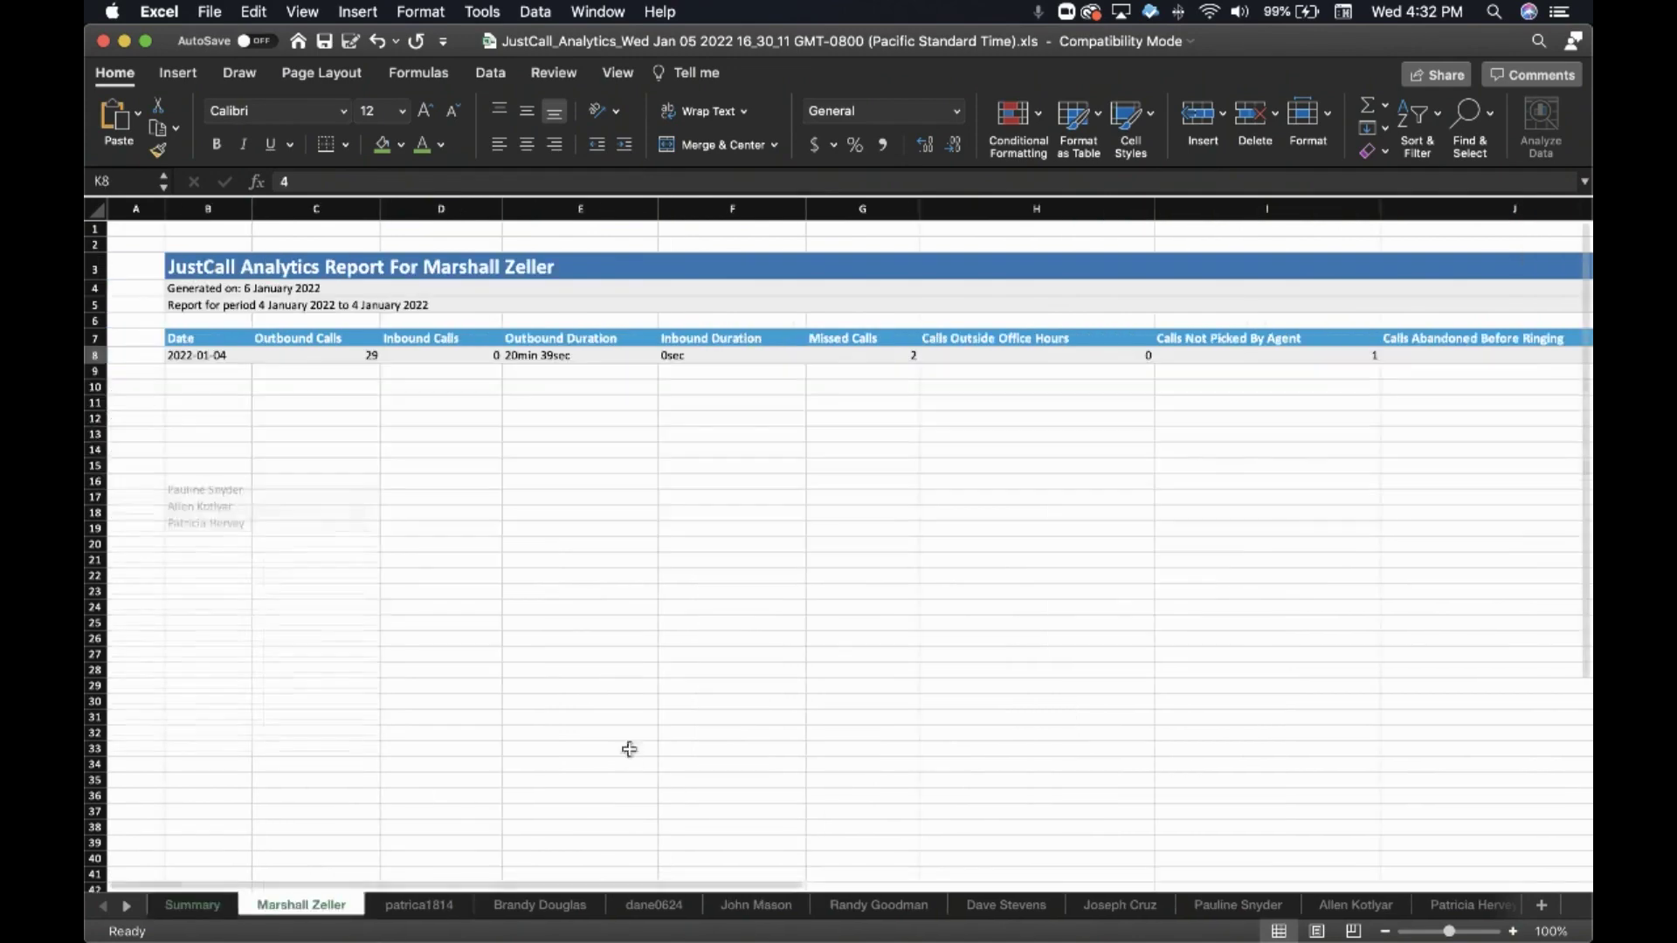
{"action": "left_click", "coordinate": [400, 914]}
{"action": "left_click", "coordinate": [534, 908]}
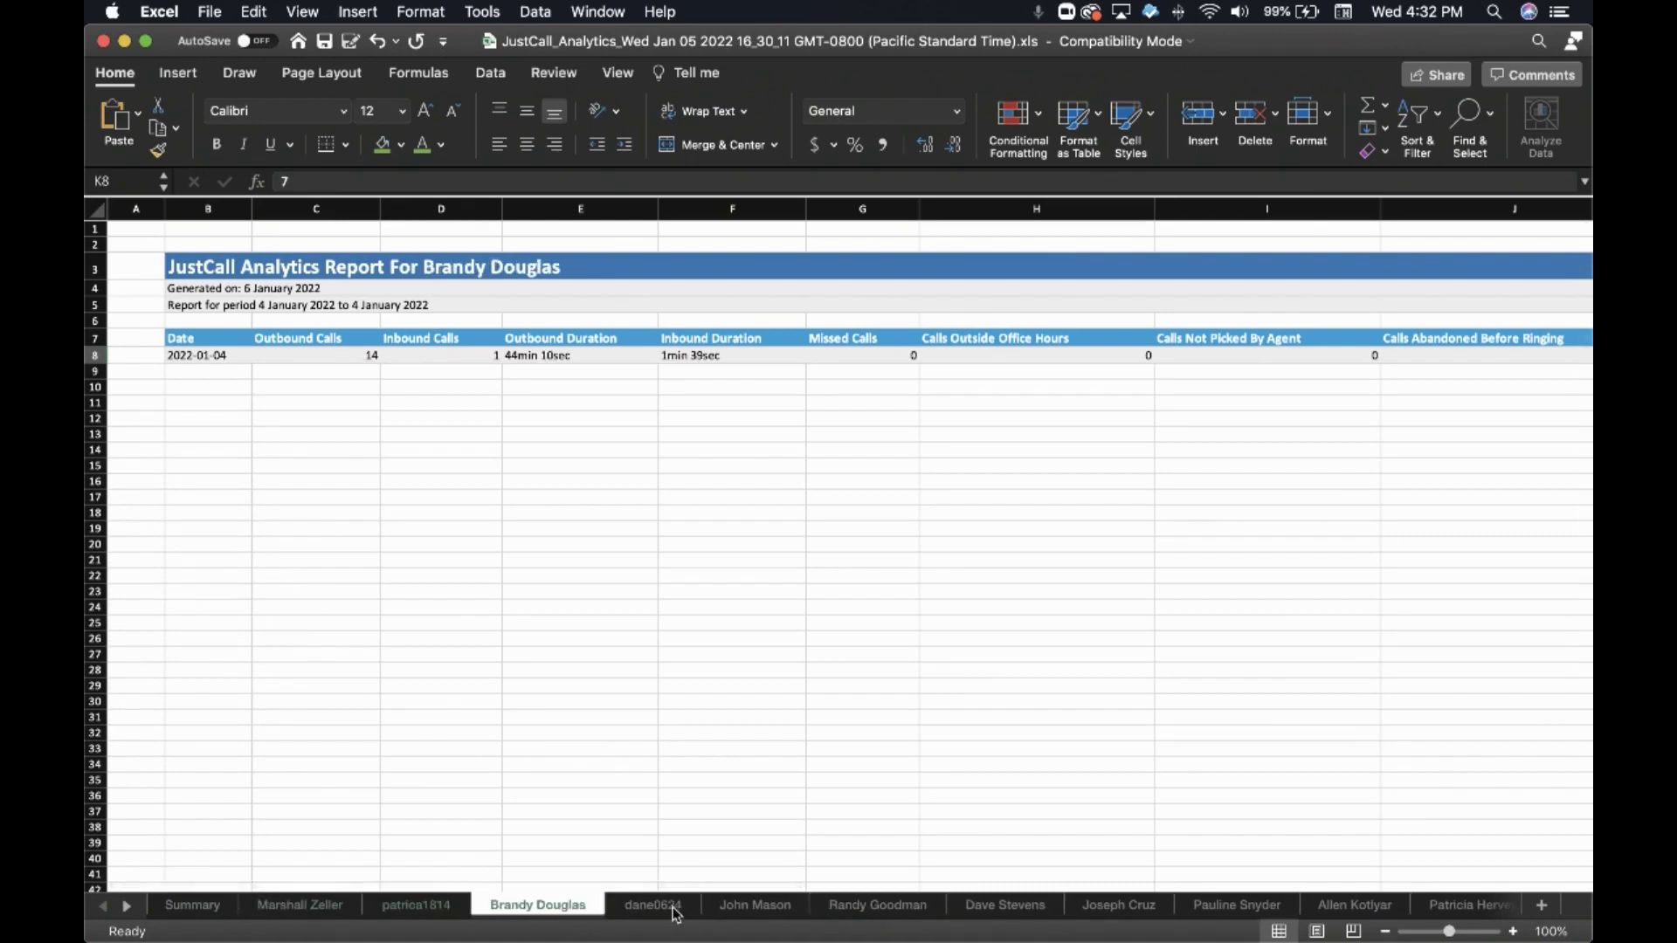
{"action": "left_click", "coordinate": [297, 903]}
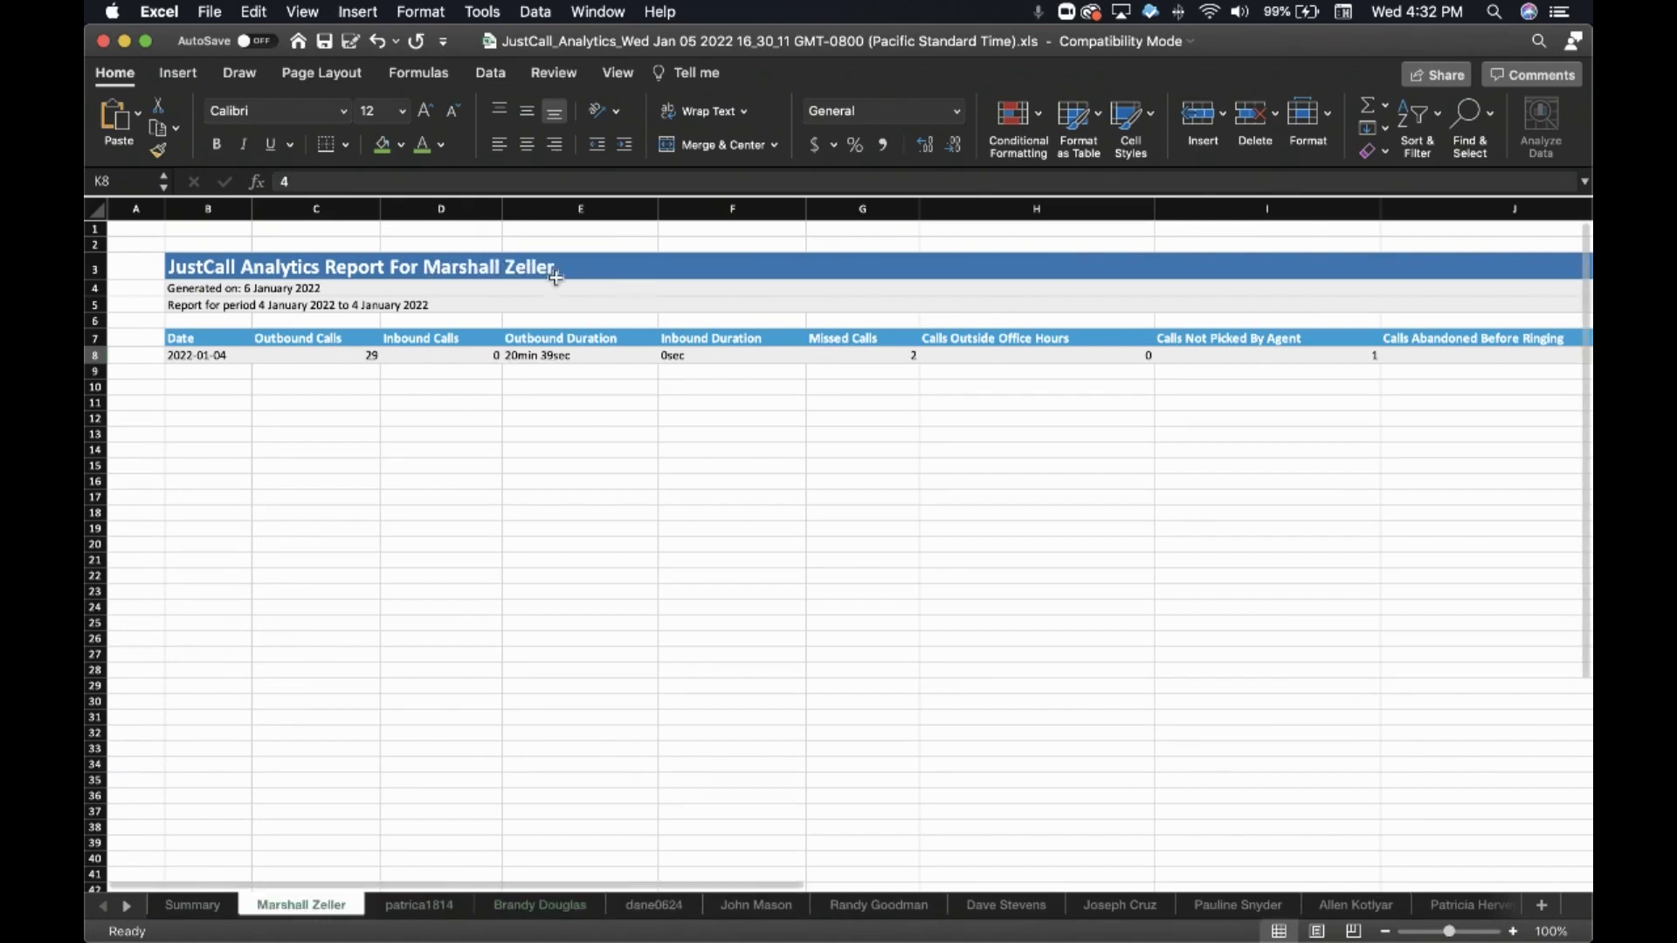
Step: Minimize the Excel workbook and set the JustCall dashboard's analytics duration to Last 30 Days
{"action": "left_click", "coordinate": [125, 42]}
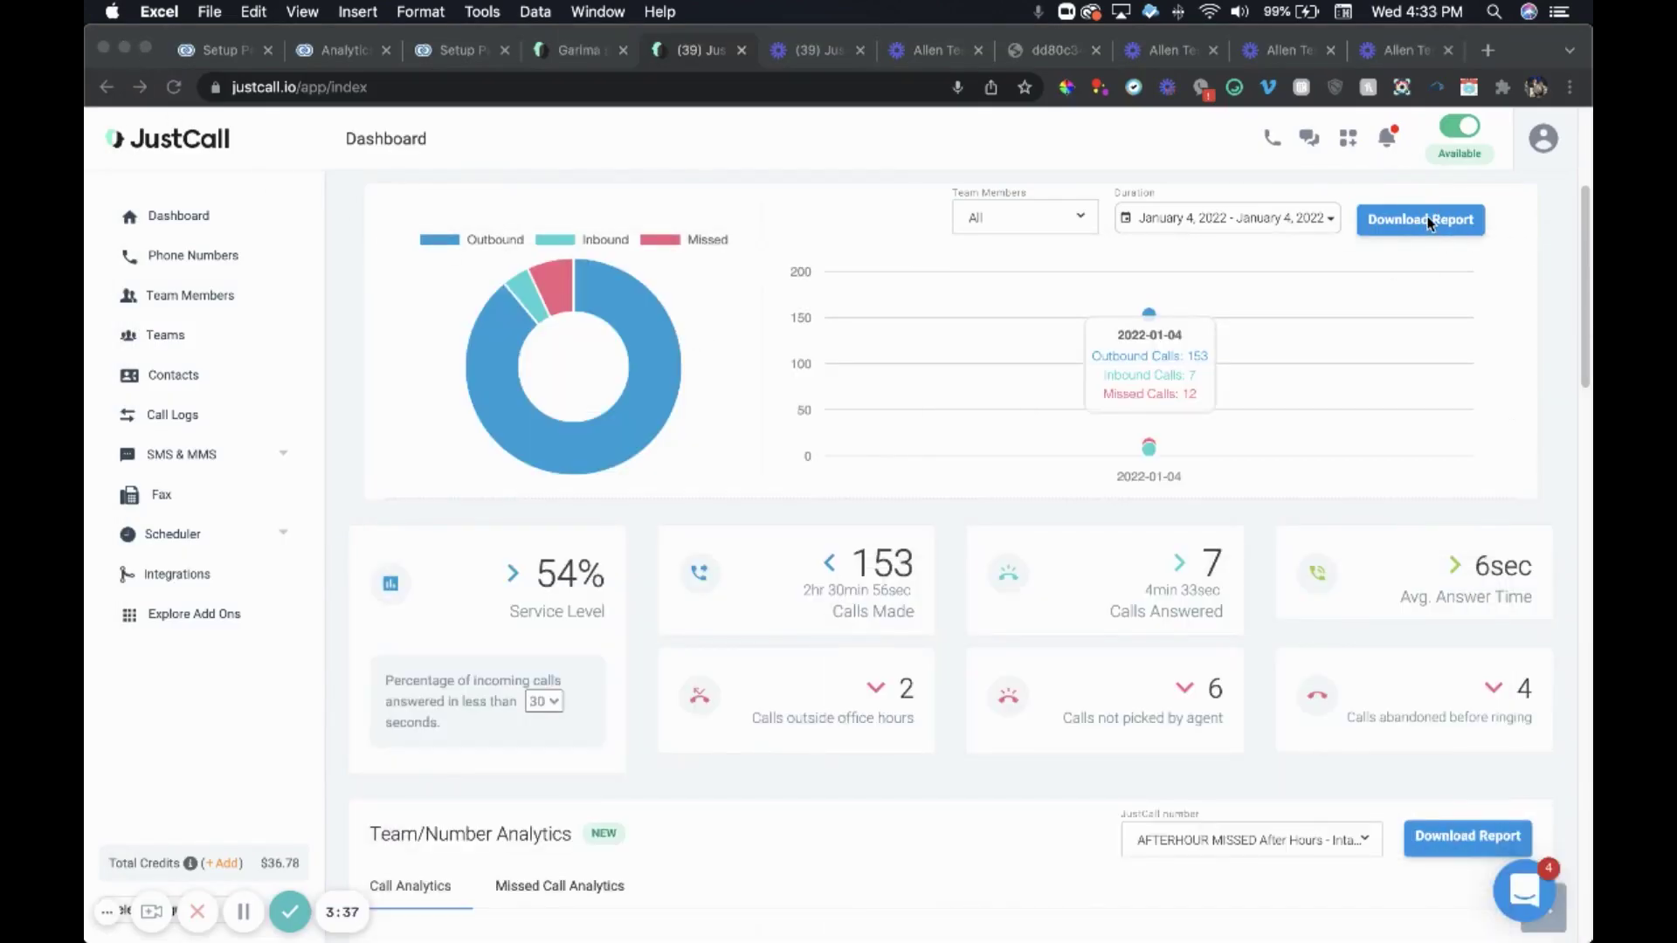
{"action": "left_click", "coordinate": [1128, 224]}
{"action": "left_click", "coordinate": [1168, 237]}
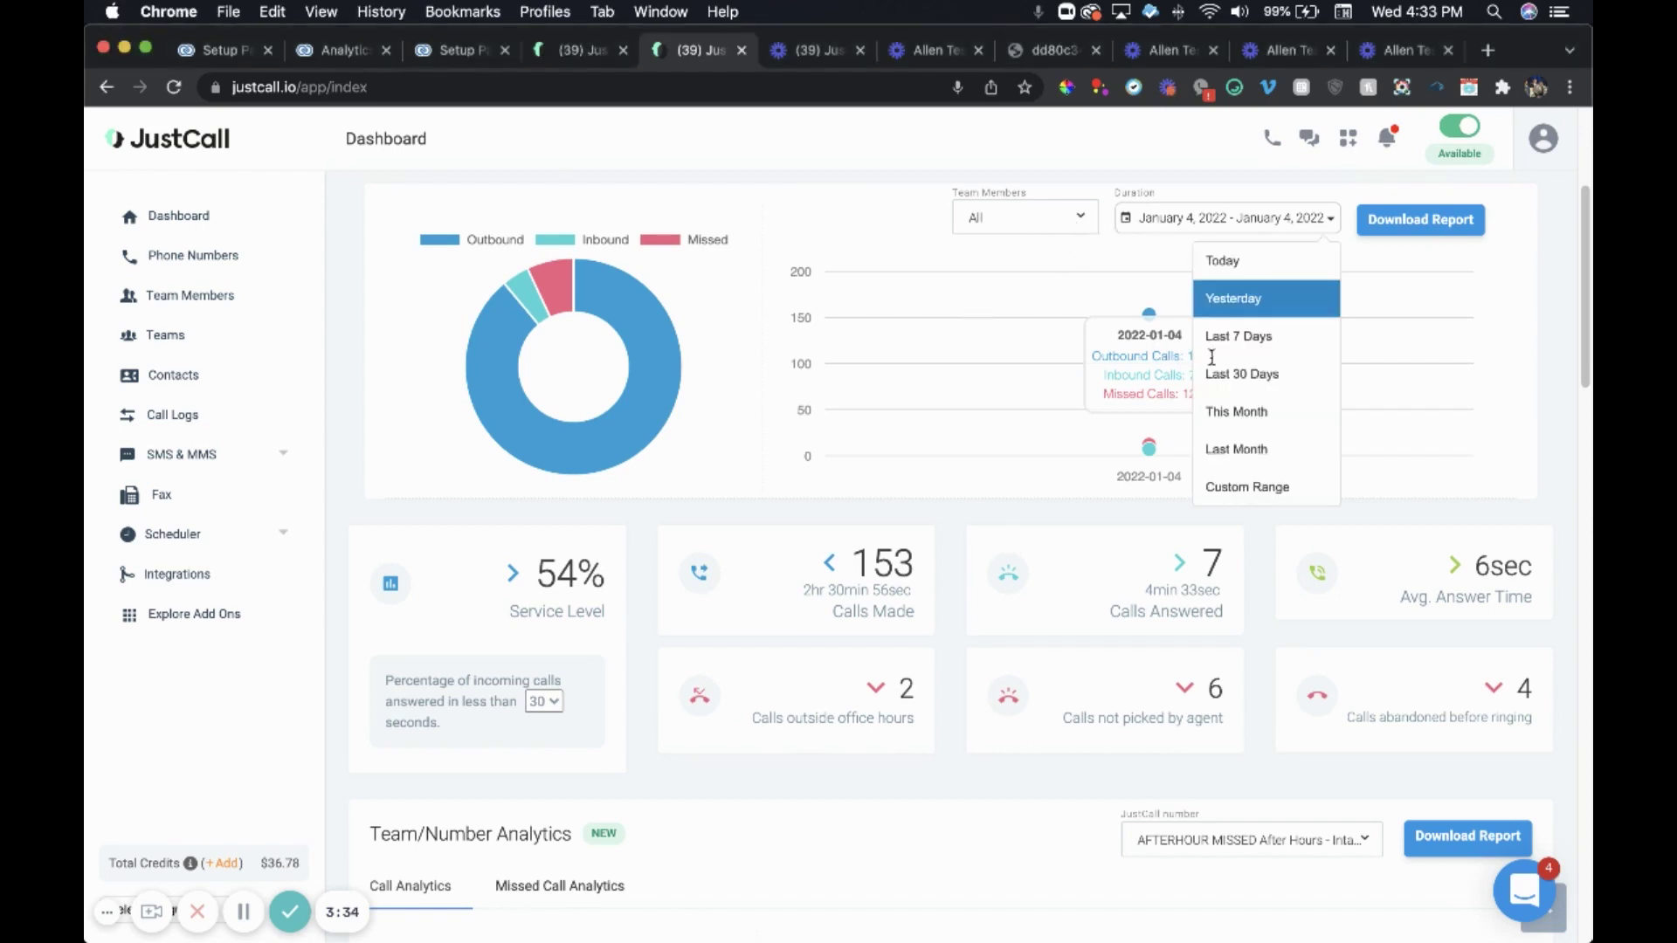
{"action": "left_click", "coordinate": [1264, 375]}
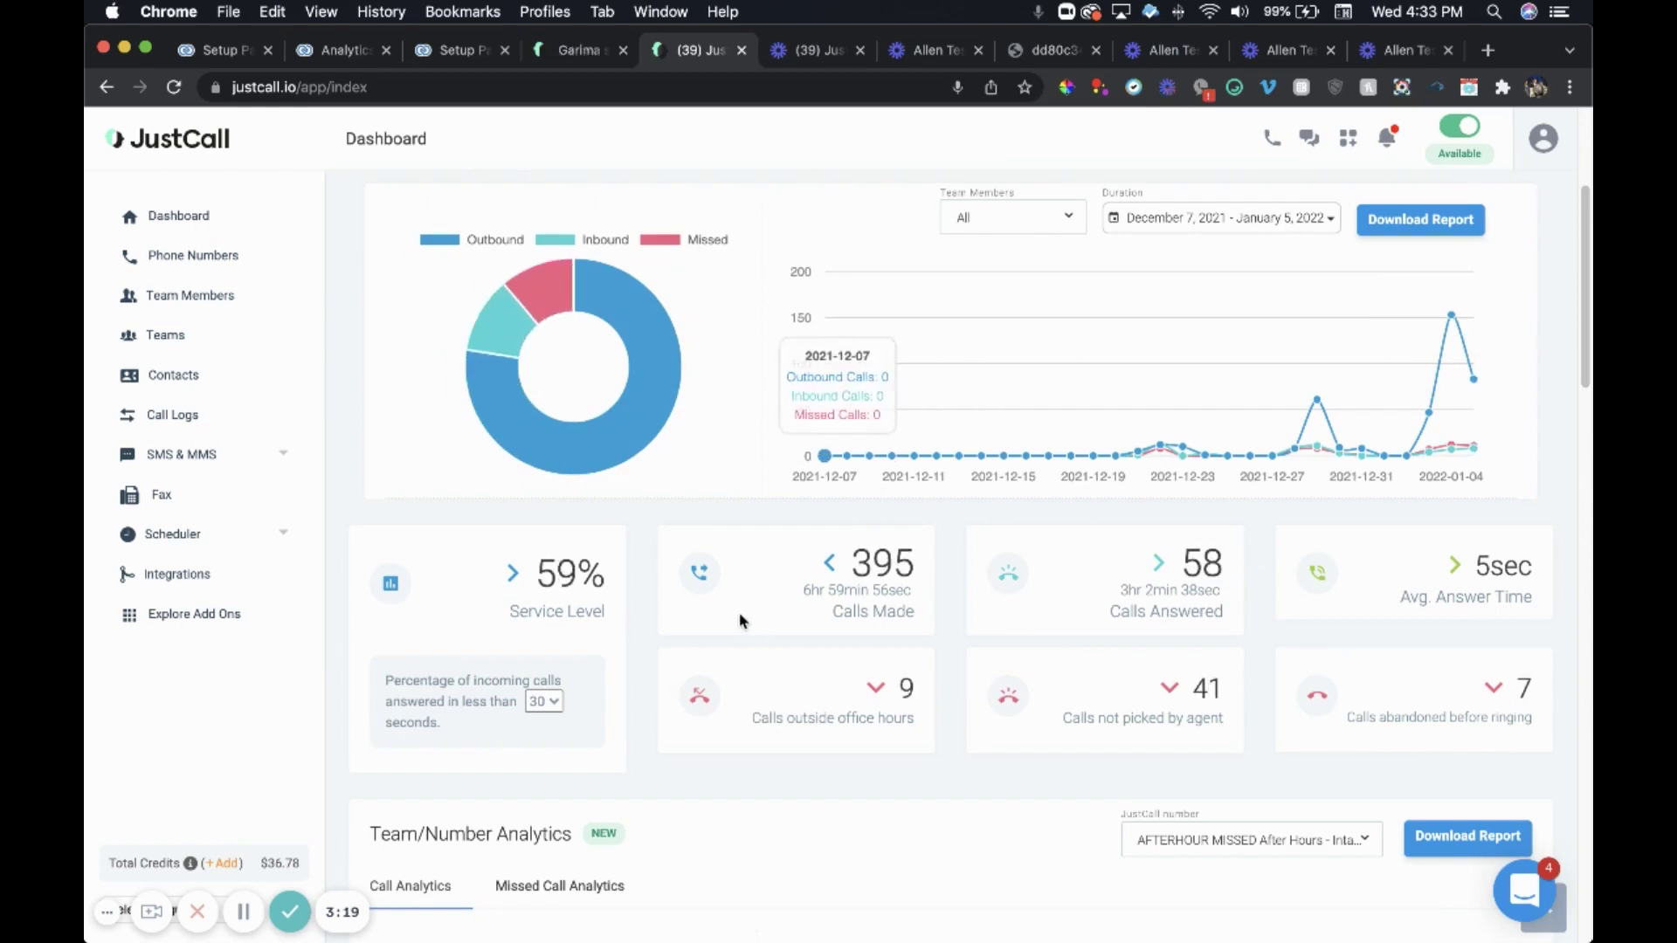
Step: Show the Team/Number Analytics for the LIVE MAILER INBOUND MAILER team
{"action": "scroll", "coordinate": [716, 612], "scroll_direction": "down", "scroll_amount": 5}
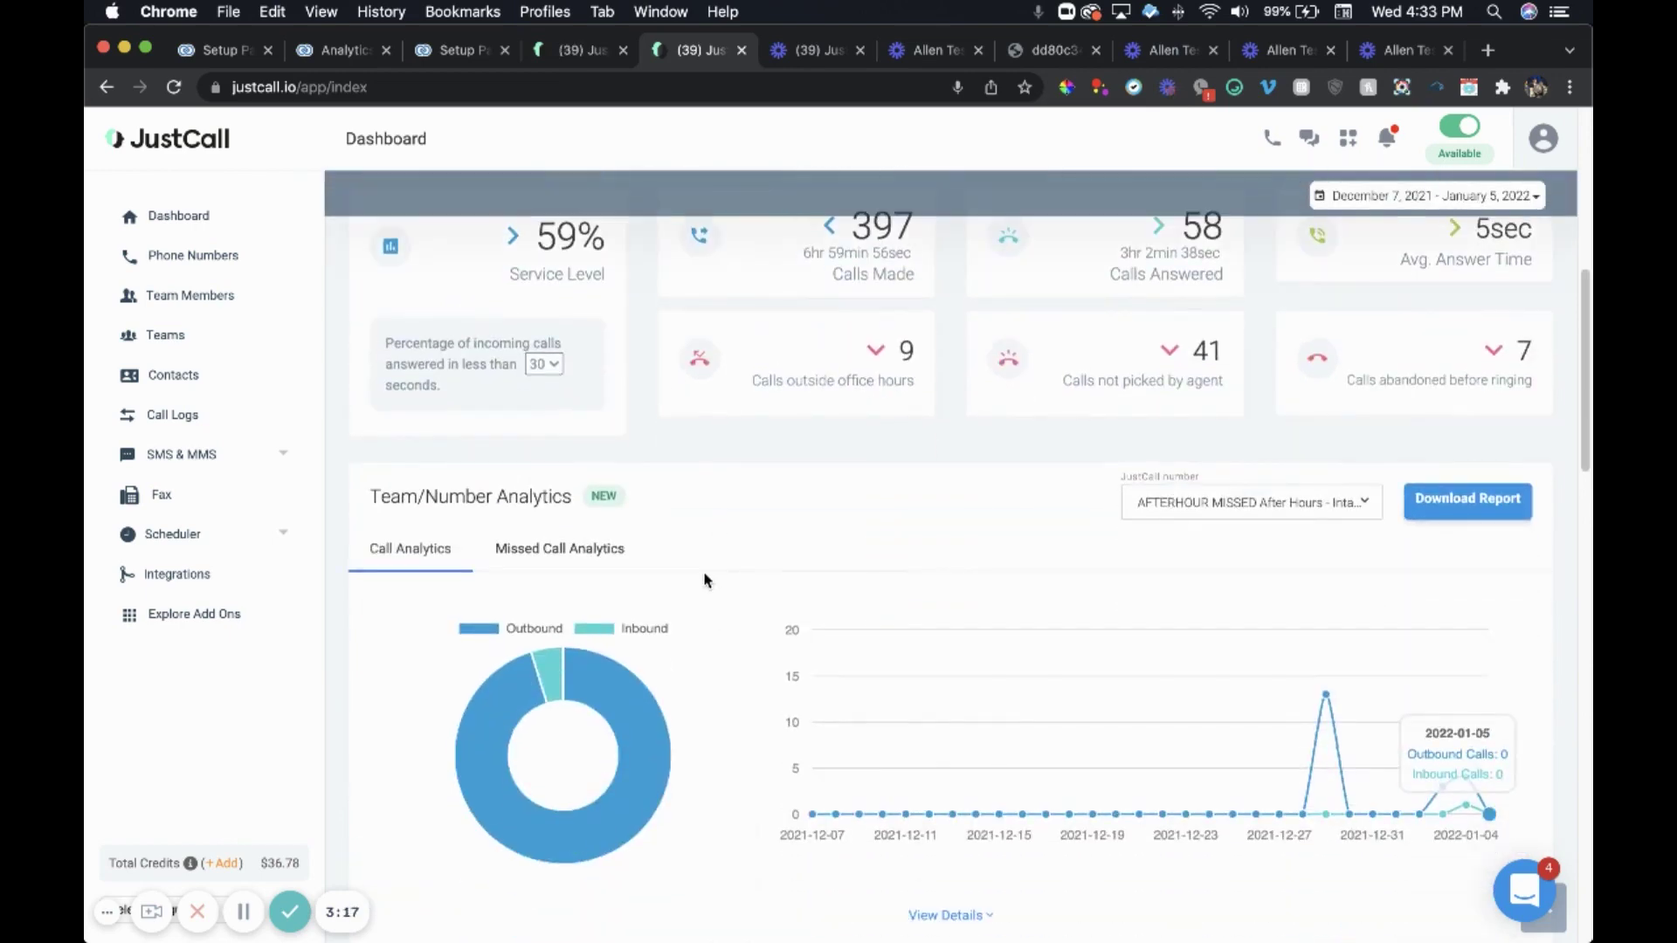
{"action": "scroll", "coordinate": [708, 581], "scroll_direction": "down", "scroll_amount": 2}
{"action": "scroll", "coordinate": [705, 574], "scroll_direction": "up", "scroll_amount": 1}
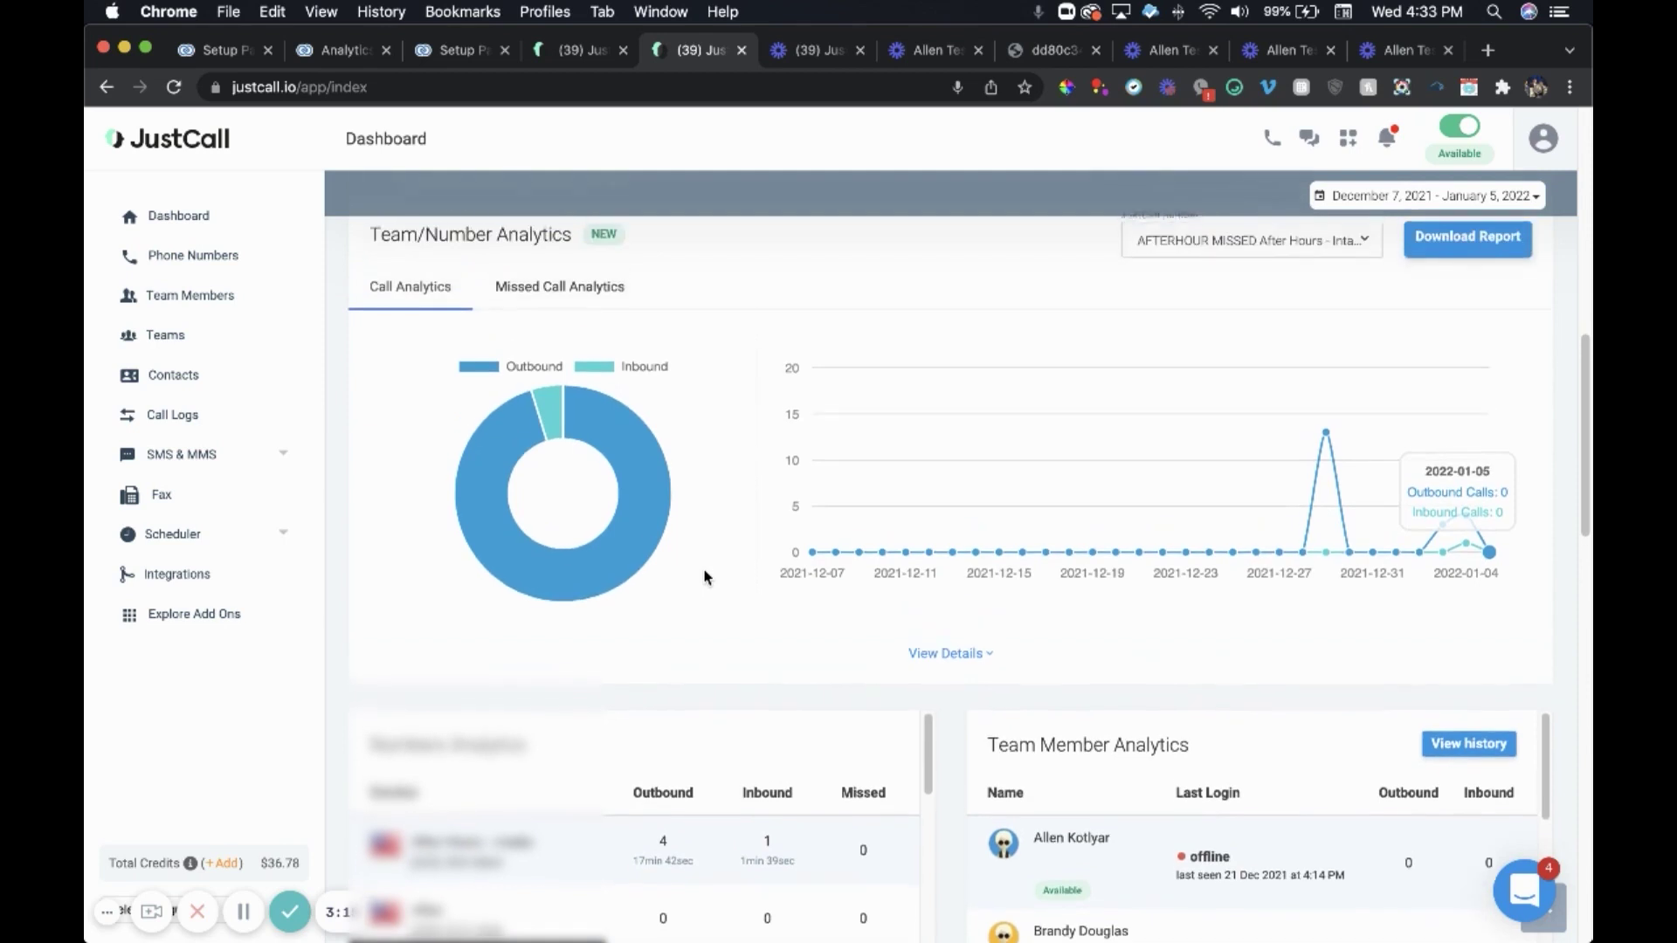
{"action": "left_click", "coordinate": [1334, 295]}
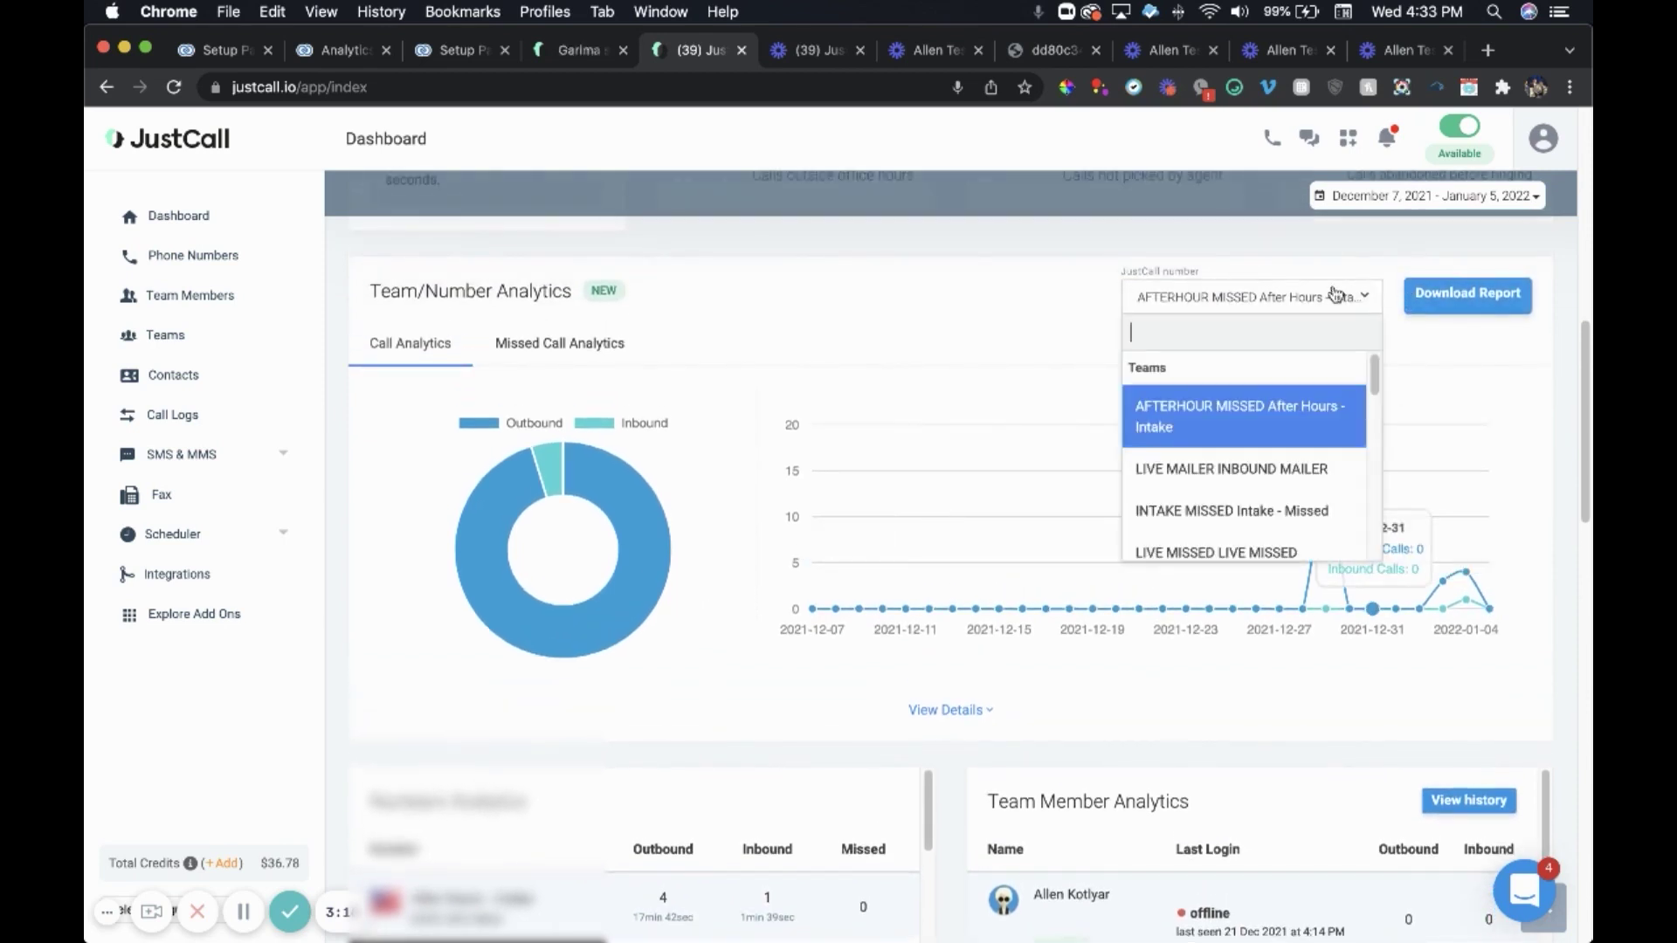
{"action": "left_click", "coordinate": [1290, 468]}
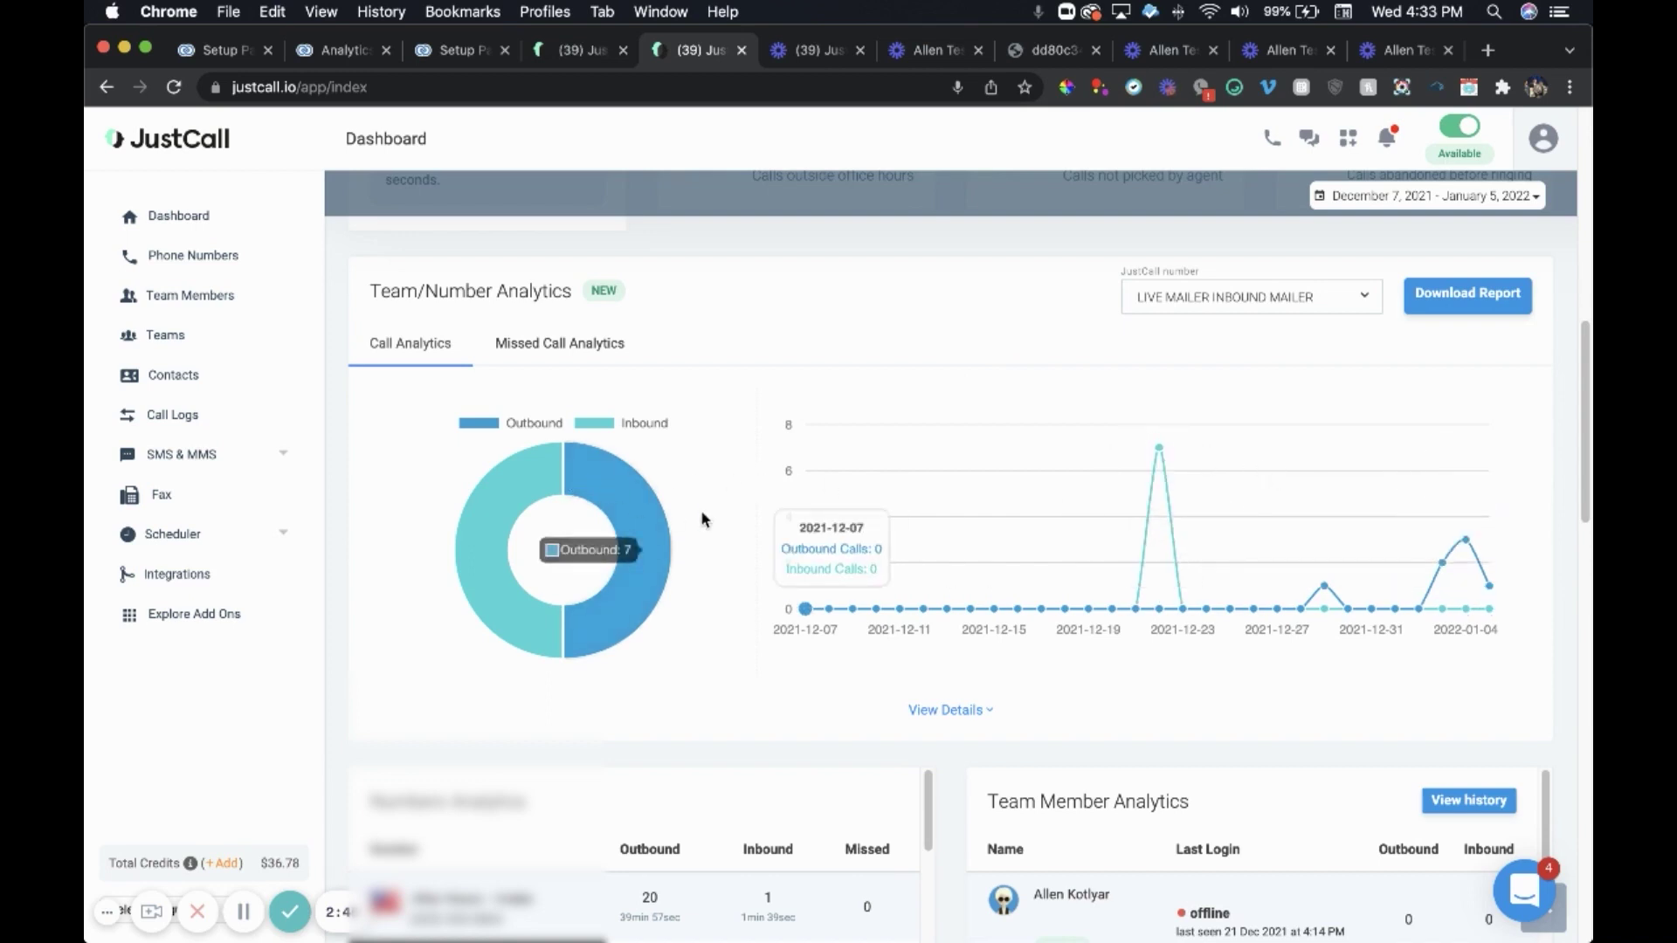
Step: Review the 30-day outbound, inbound and missed calls per number in Numbers Analytics and each agent's calls in Team Member Analytics
{"action": "scroll", "coordinate": [702, 519], "scroll_direction": "down", "scroll_amount": 5}
{"action": "scroll", "coordinate": [706, 511], "scroll_direction": "down", "scroll_amount": 1}
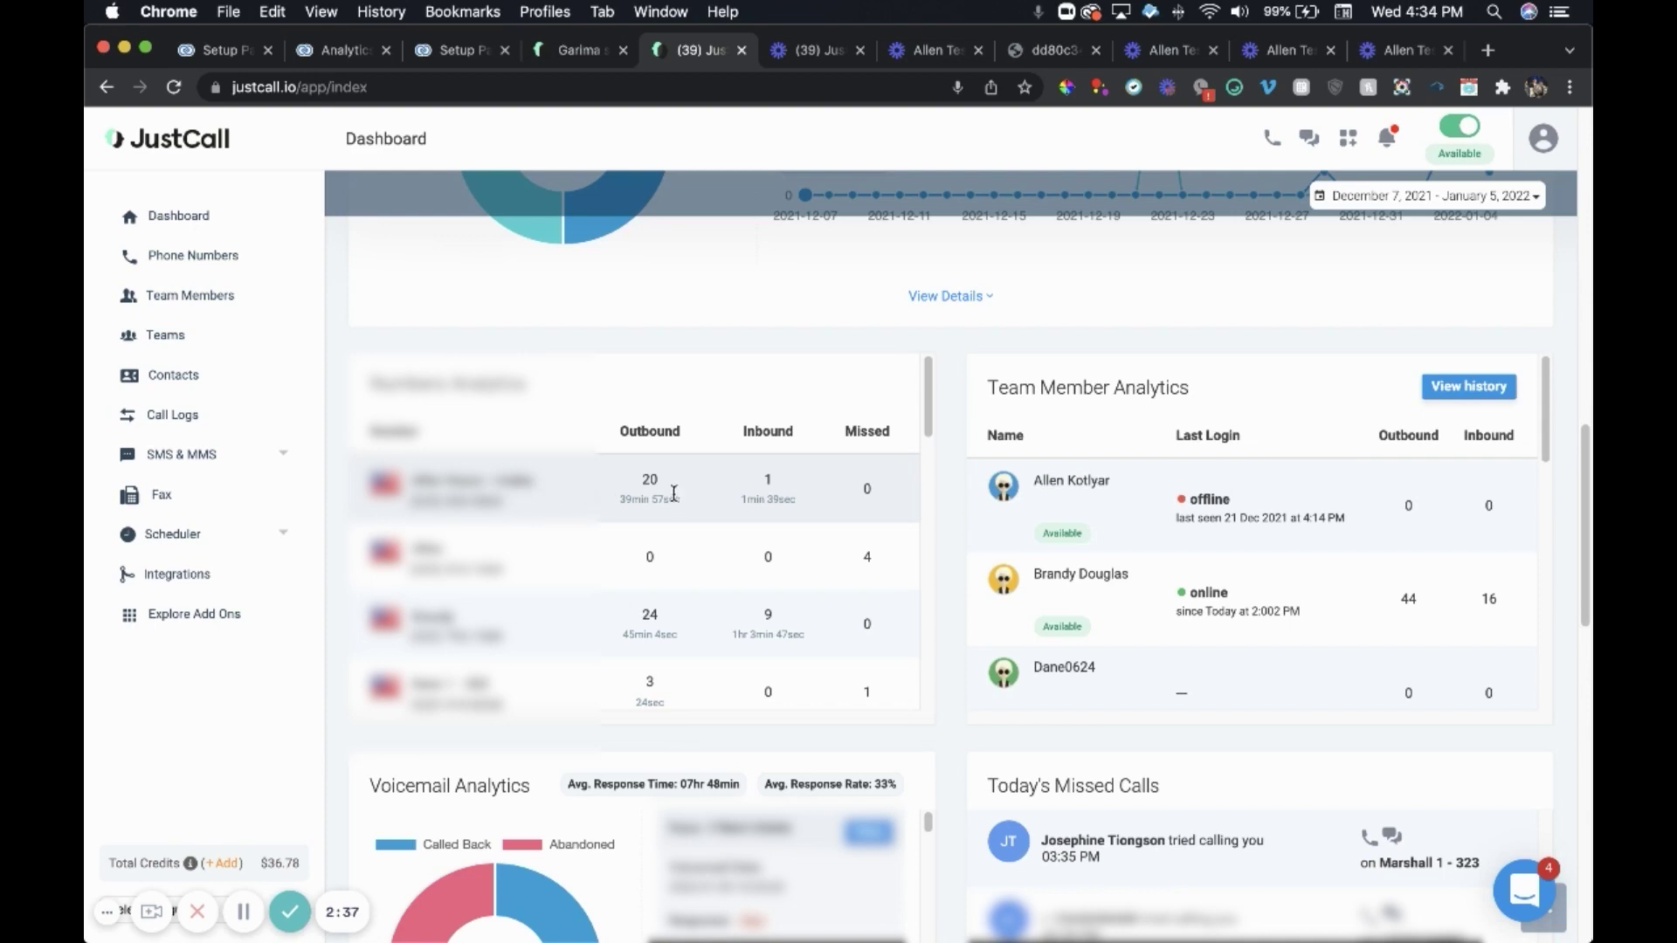
{"action": "scroll", "coordinate": [654, 489], "scroll_direction": "down", "scroll_amount": 5}
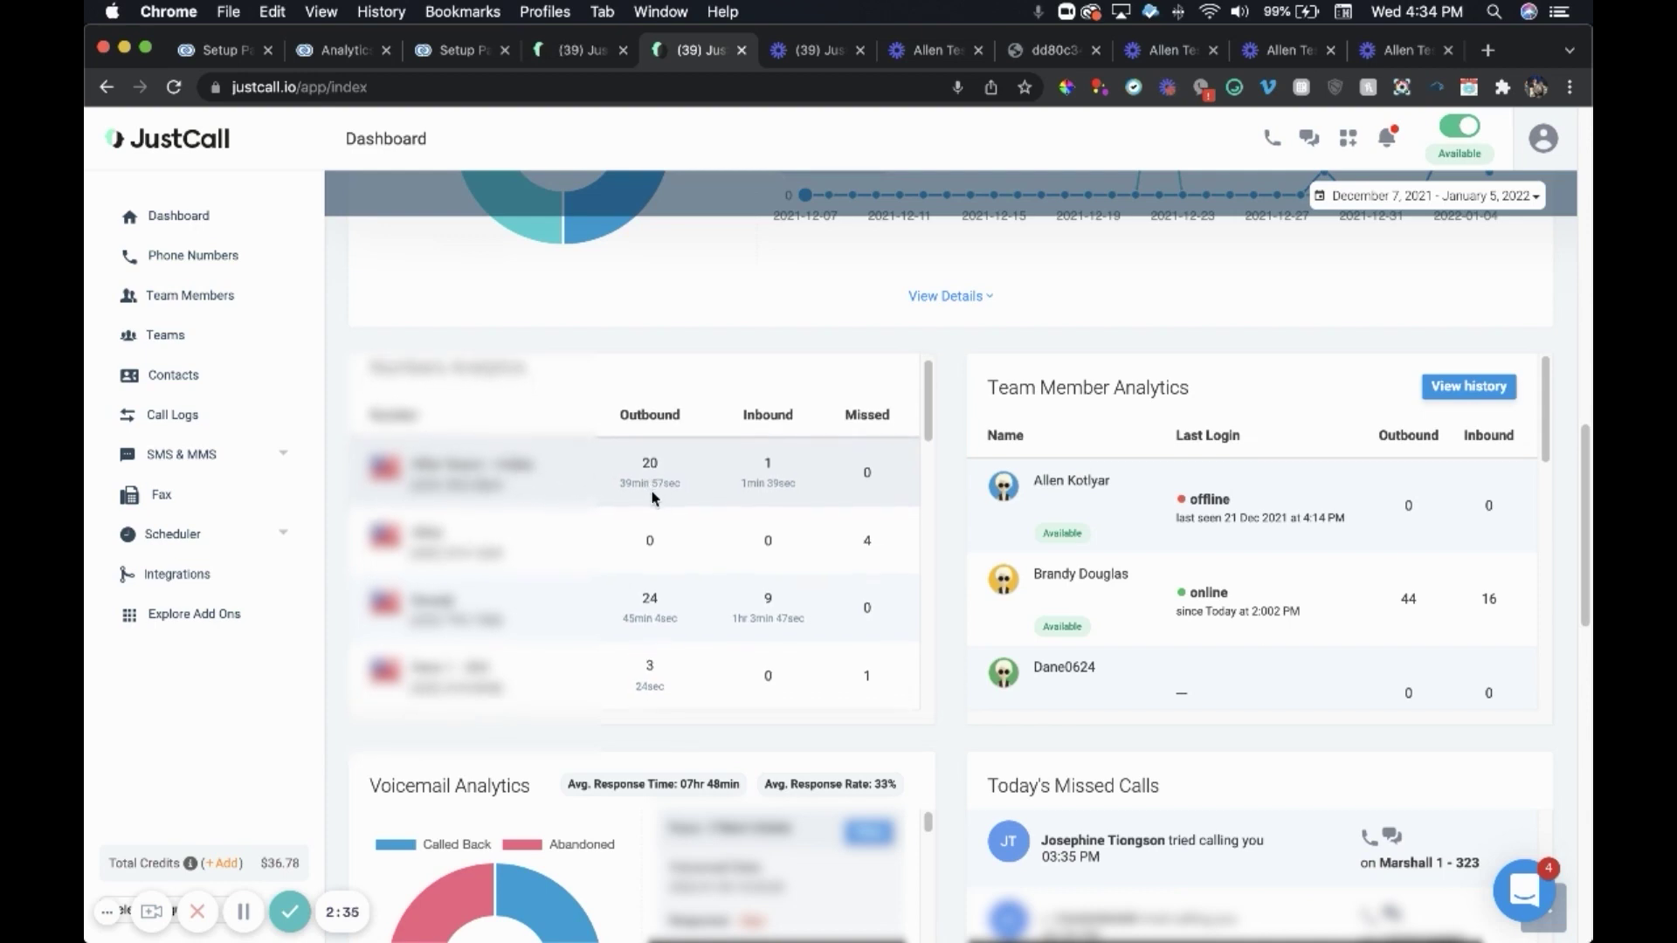
{"action": "scroll", "coordinate": [638, 646], "scroll_direction": "down", "scroll_amount": 1}
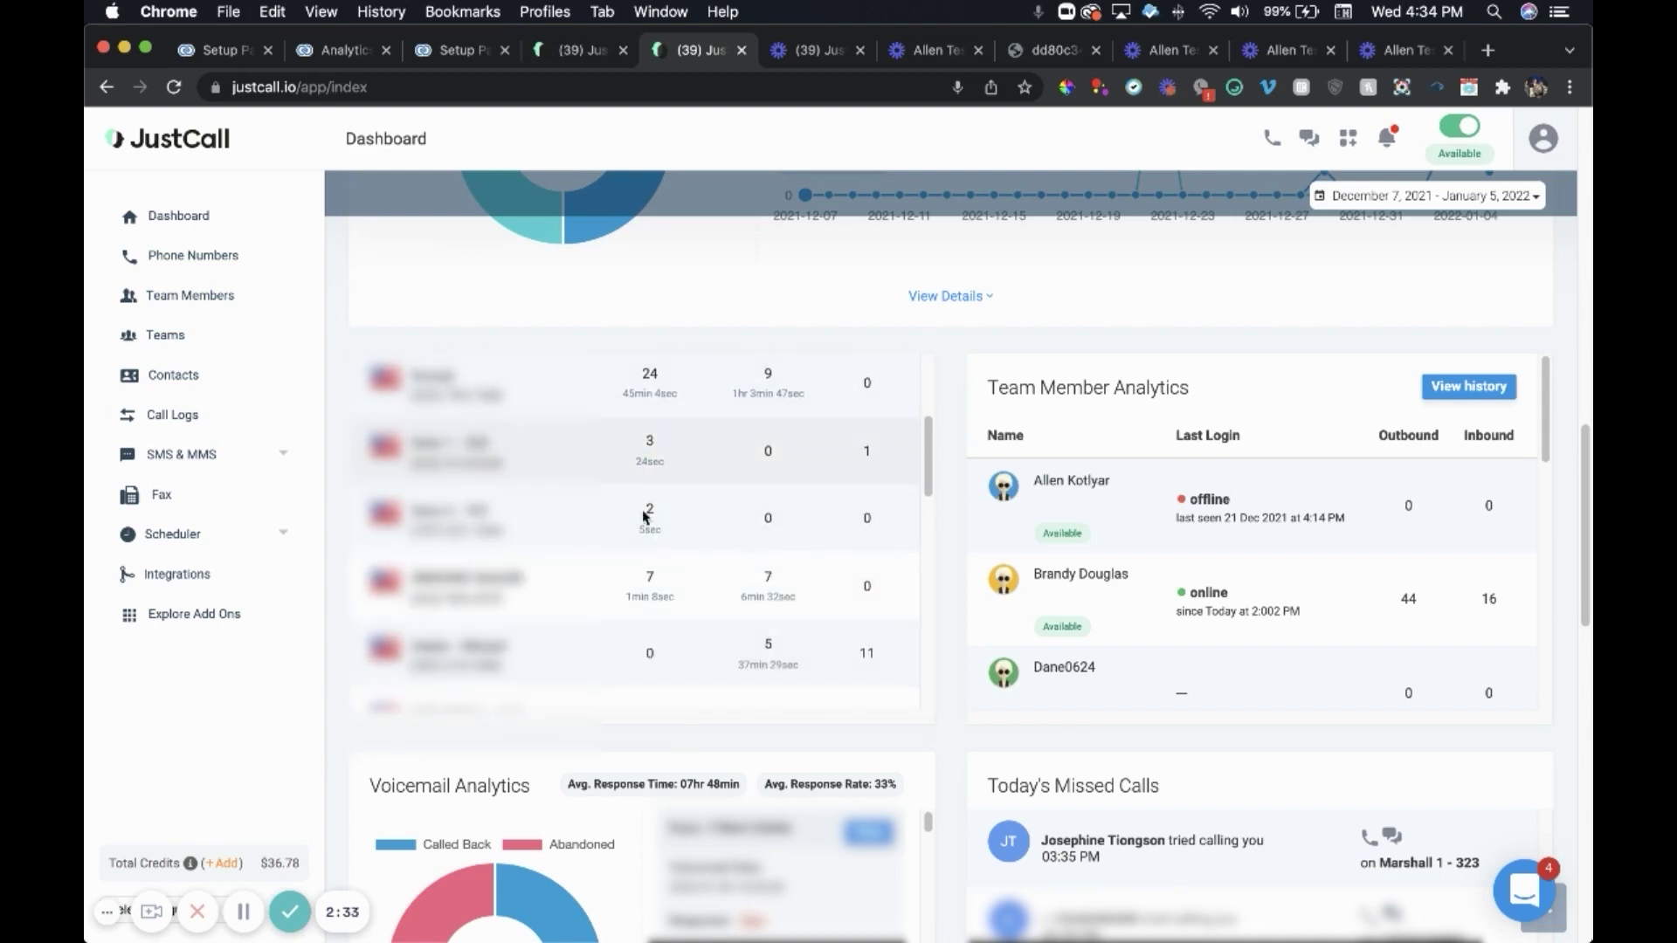
{"action": "scroll", "coordinate": [655, 632], "scroll_direction": "up", "scroll_amount": 6}
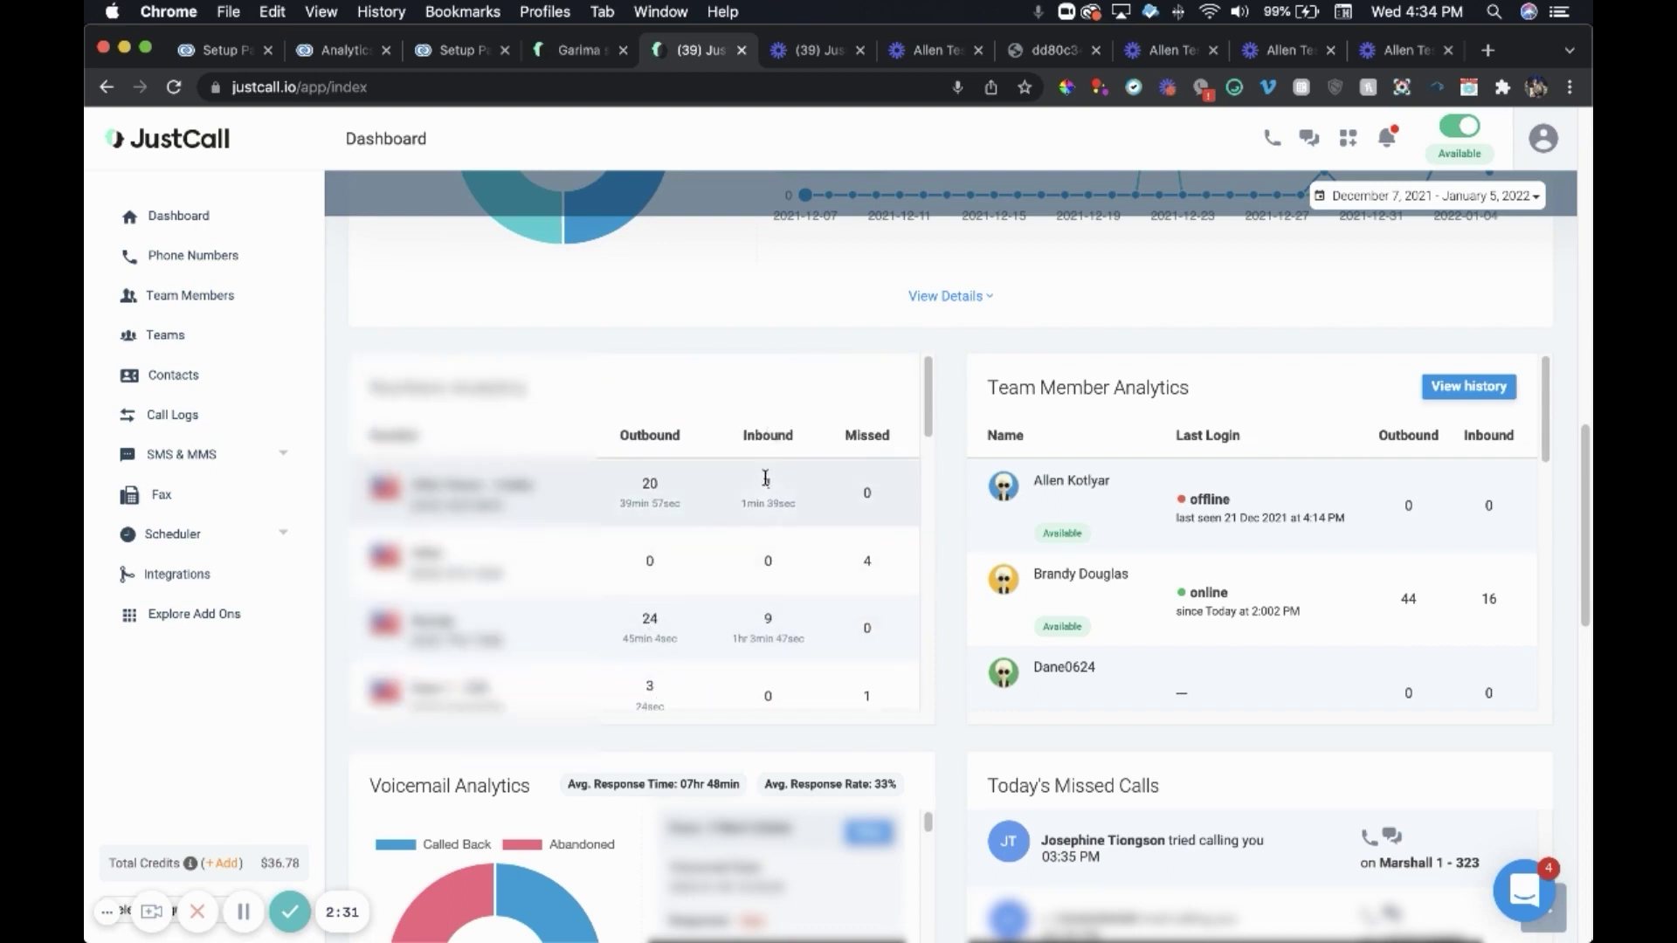
{"action": "scroll", "coordinate": [797, 513], "scroll_direction": "down", "scroll_amount": 6}
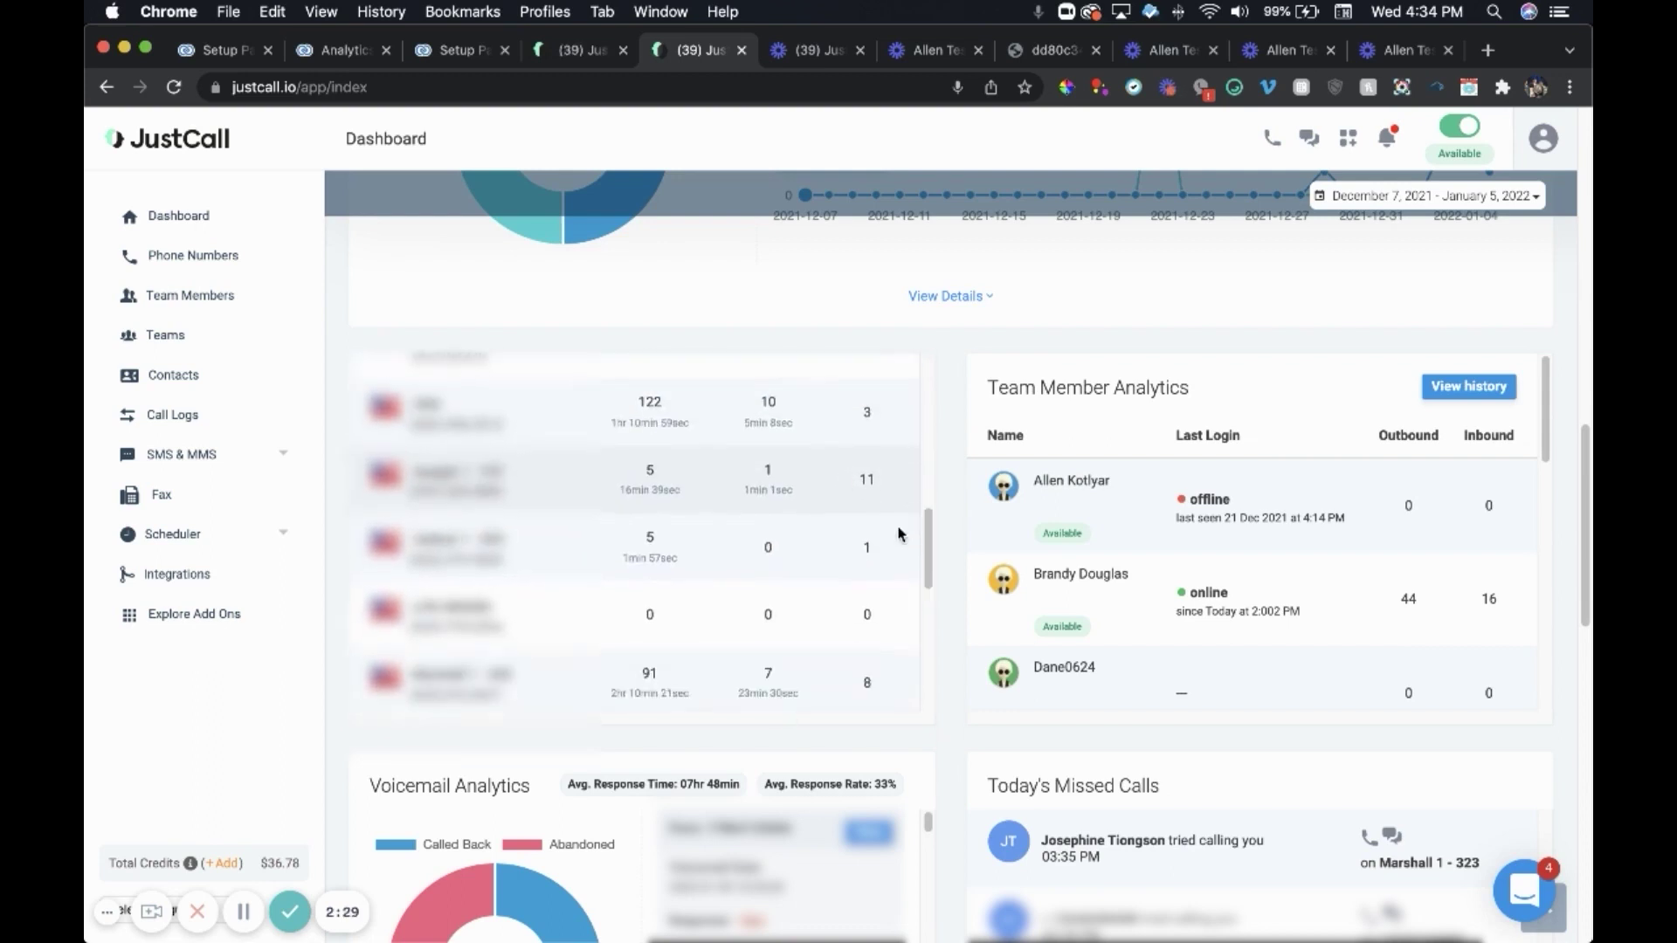
{"action": "scroll", "coordinate": [644, 655], "scroll_direction": "down", "scroll_amount": 5}
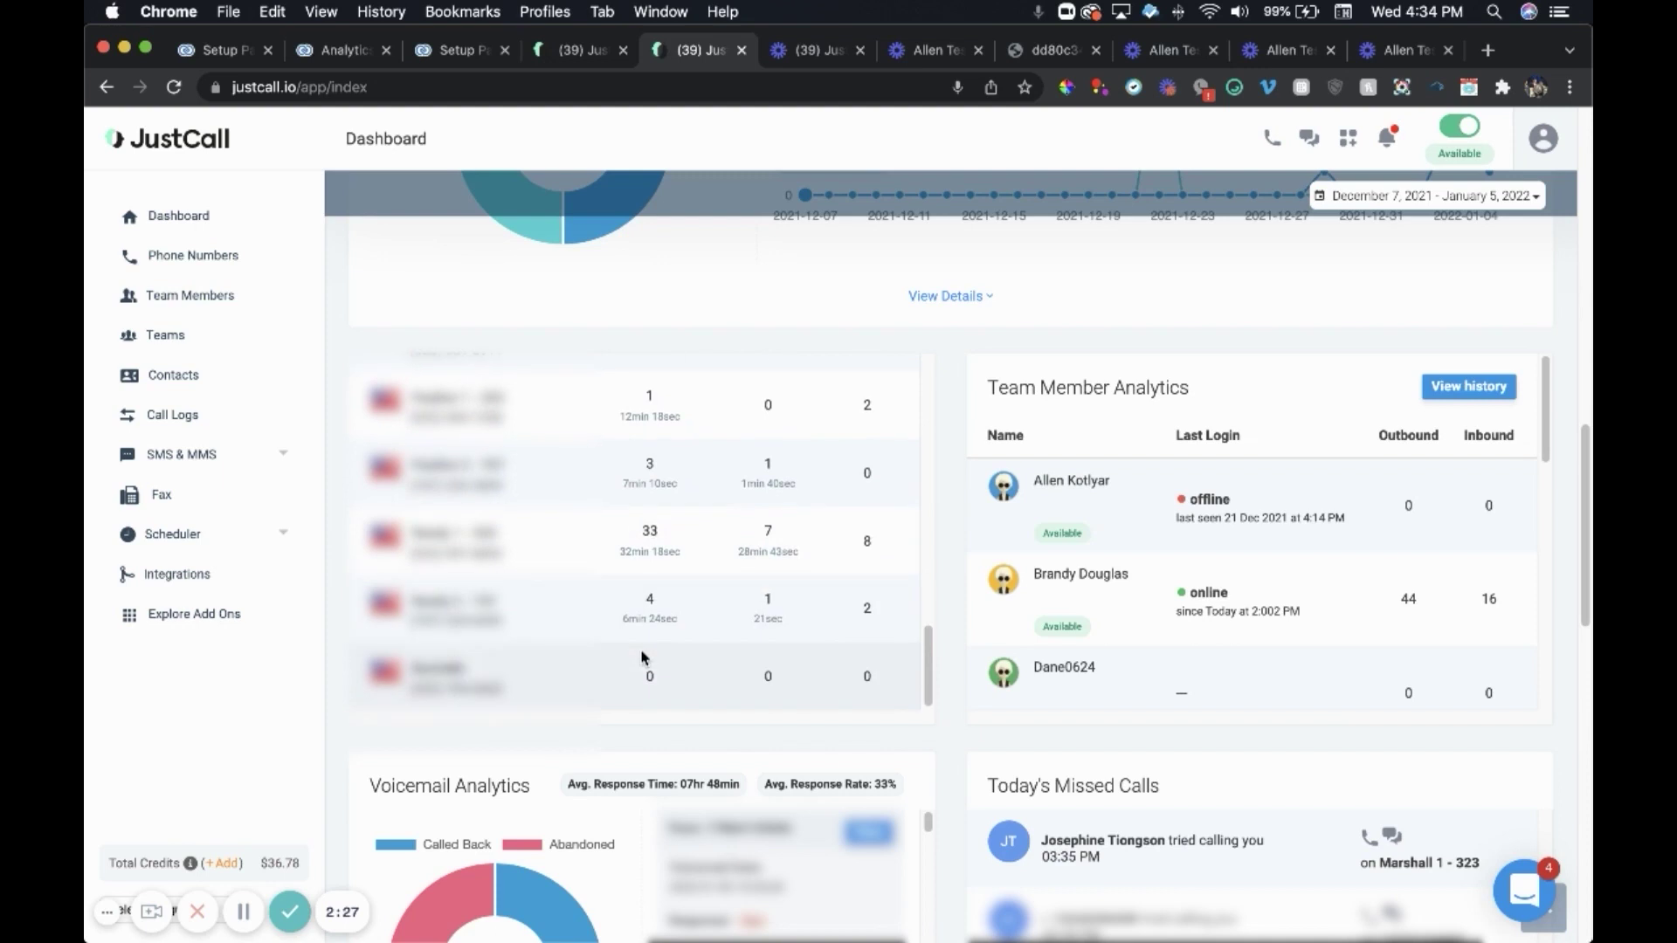
{"action": "scroll", "coordinate": [636, 648], "scroll_direction": "up", "scroll_amount": 8}
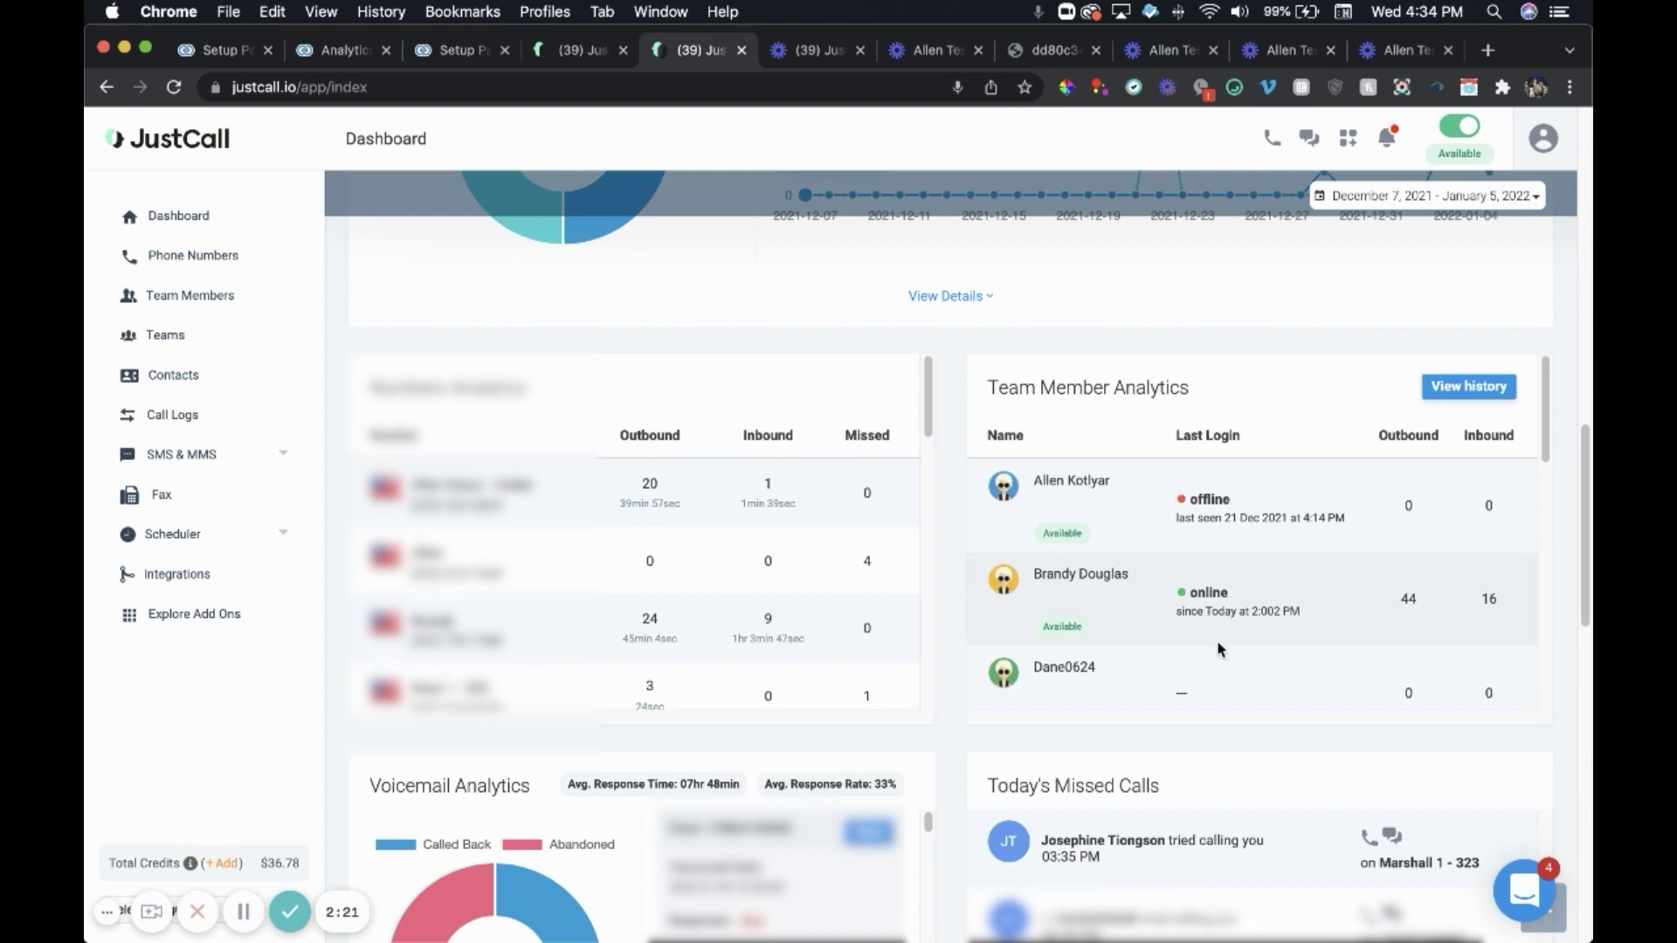
{"action": "scroll", "coordinate": [1266, 576], "scroll_direction": "down", "scroll_amount": 2}
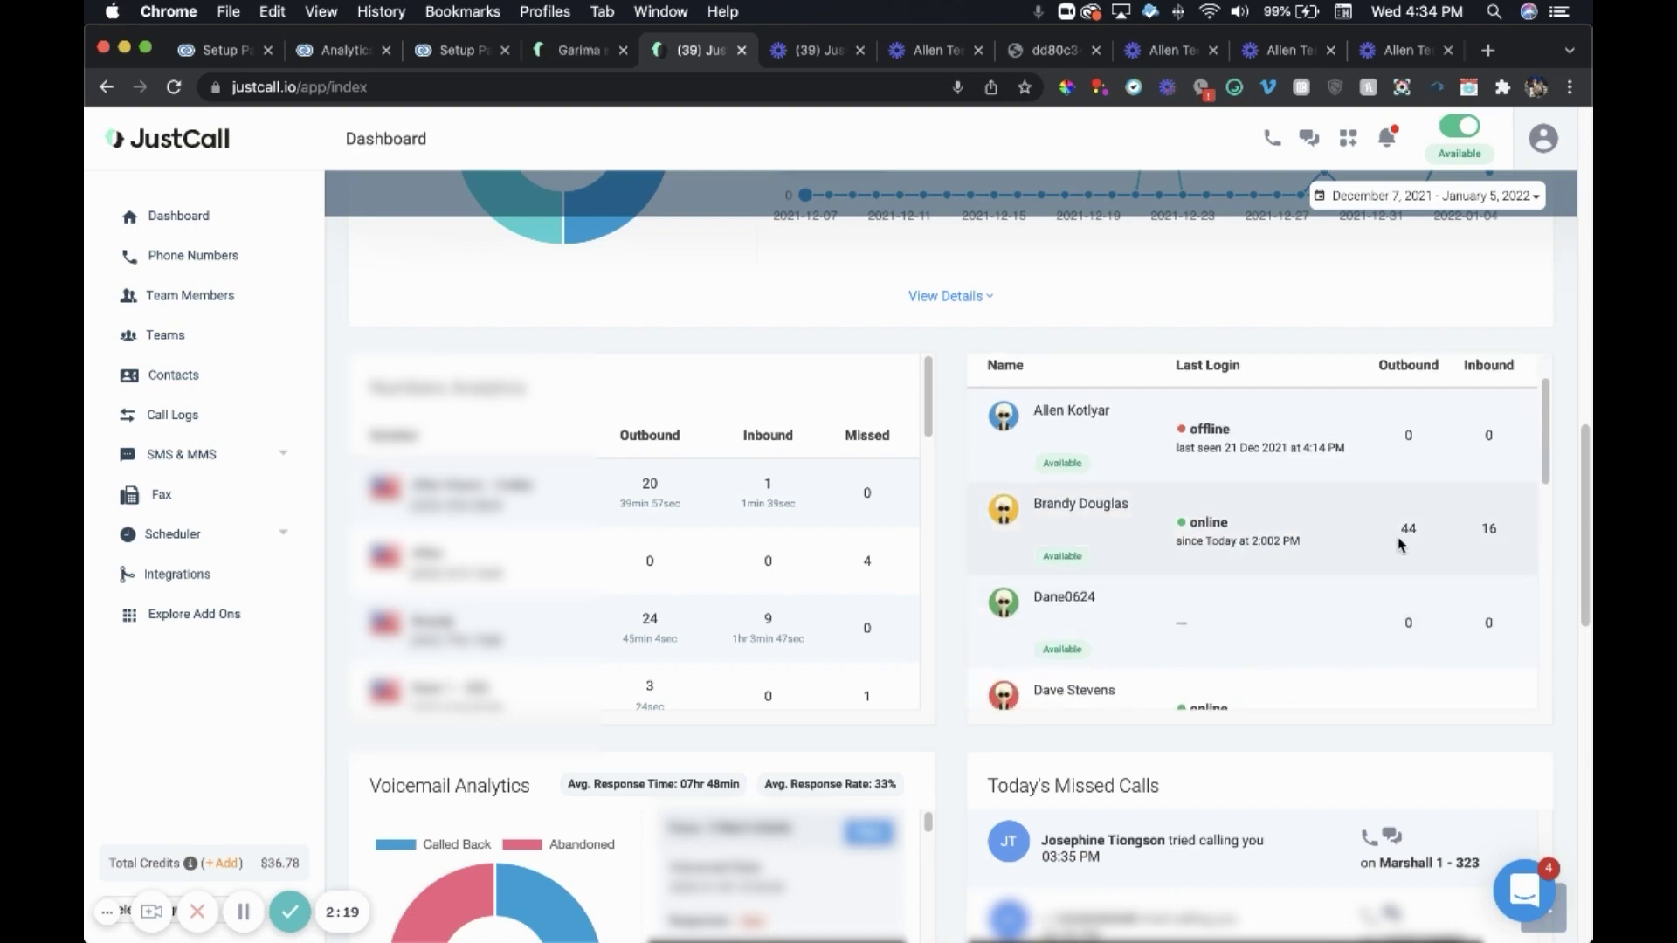
{"action": "scroll", "coordinate": [1400, 544], "scroll_direction": "down", "scroll_amount": 10}
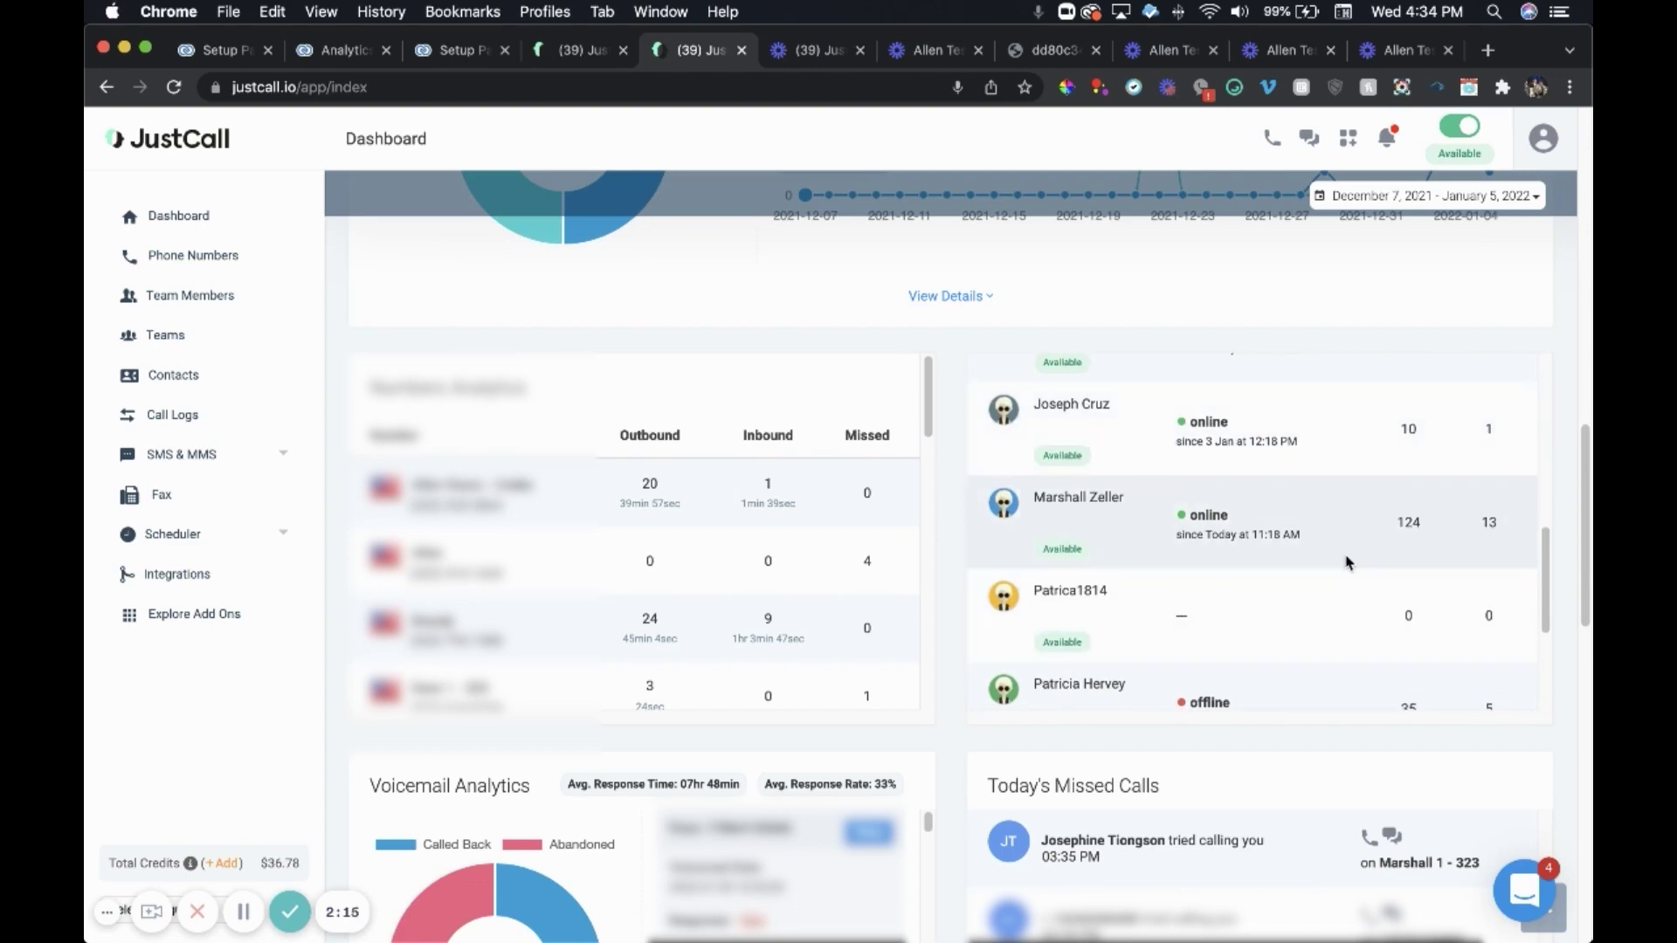
Step: Set the dashboard analytics duration to Today, keeping all team members selected
{"action": "scroll", "coordinate": [1345, 564], "scroll_direction": "up", "scroll_amount": 15}
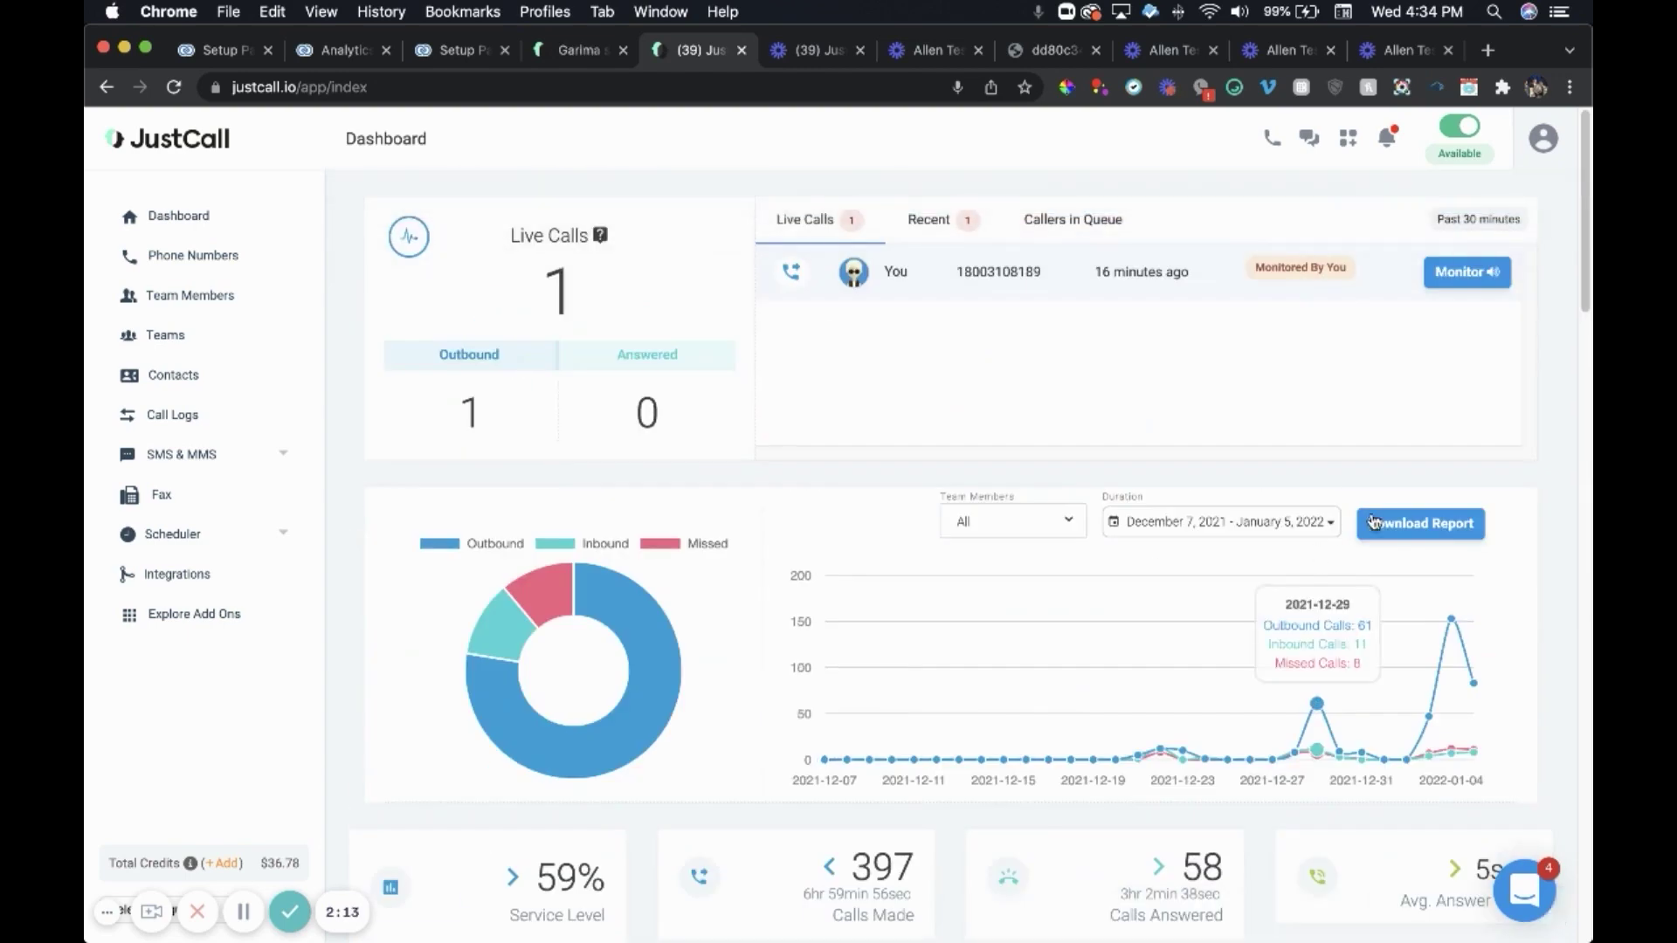
{"action": "left_click", "coordinate": [1018, 529]}
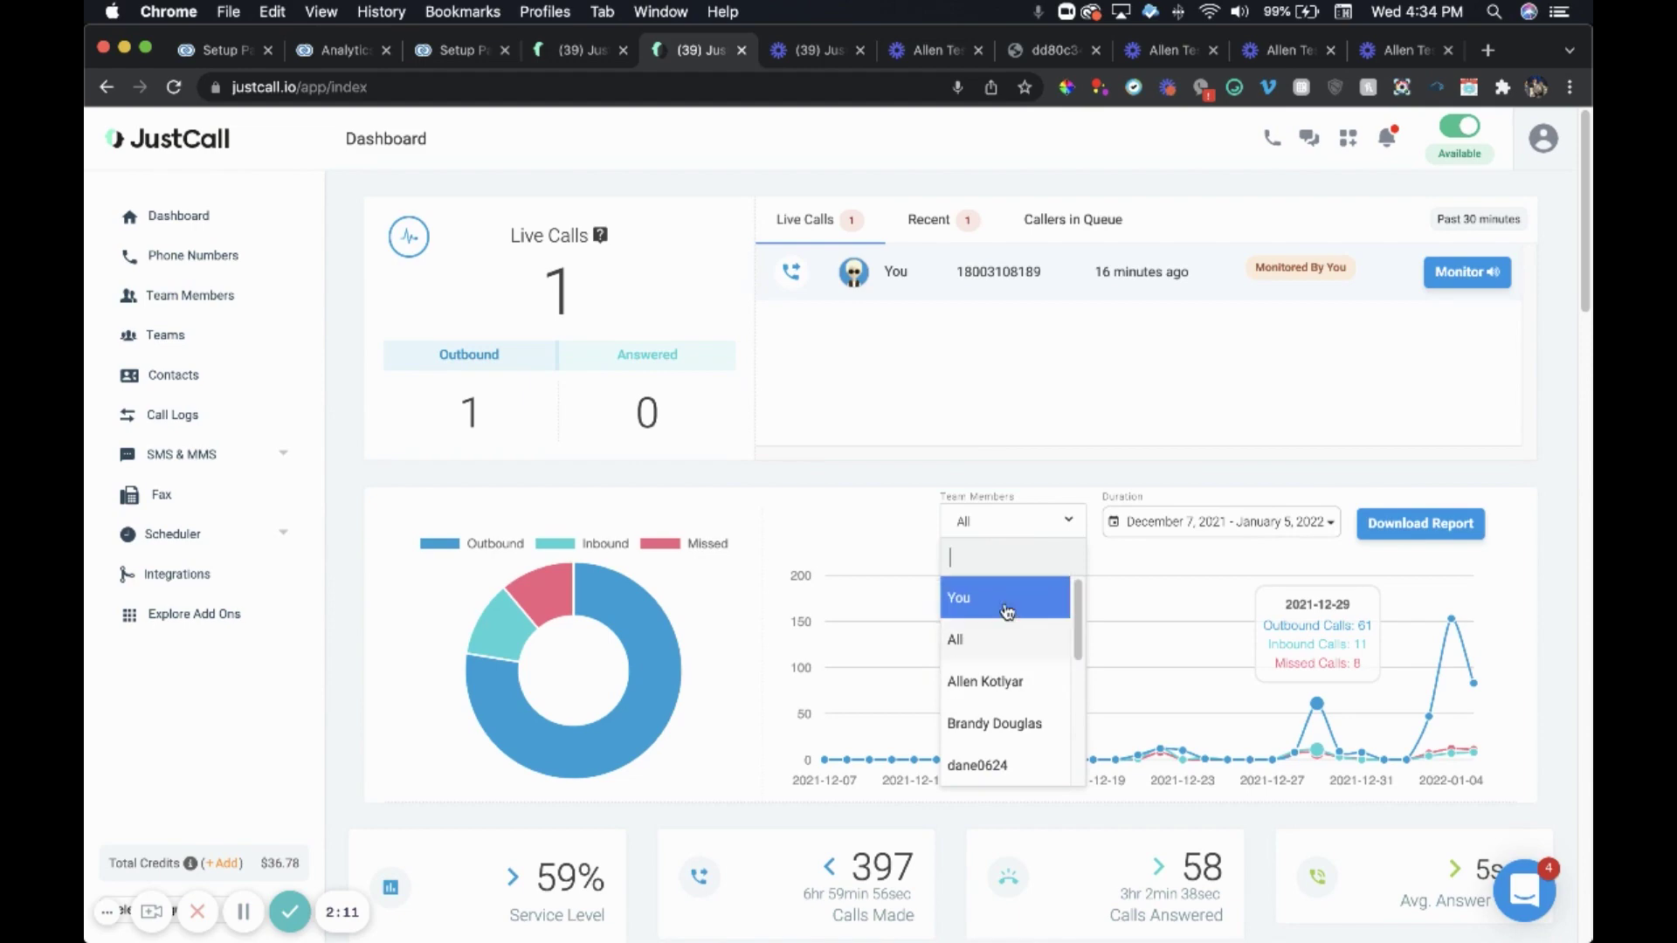
{"action": "left_click", "coordinate": [1223, 539]}
{"action": "left_click", "coordinate": [1259, 571]}
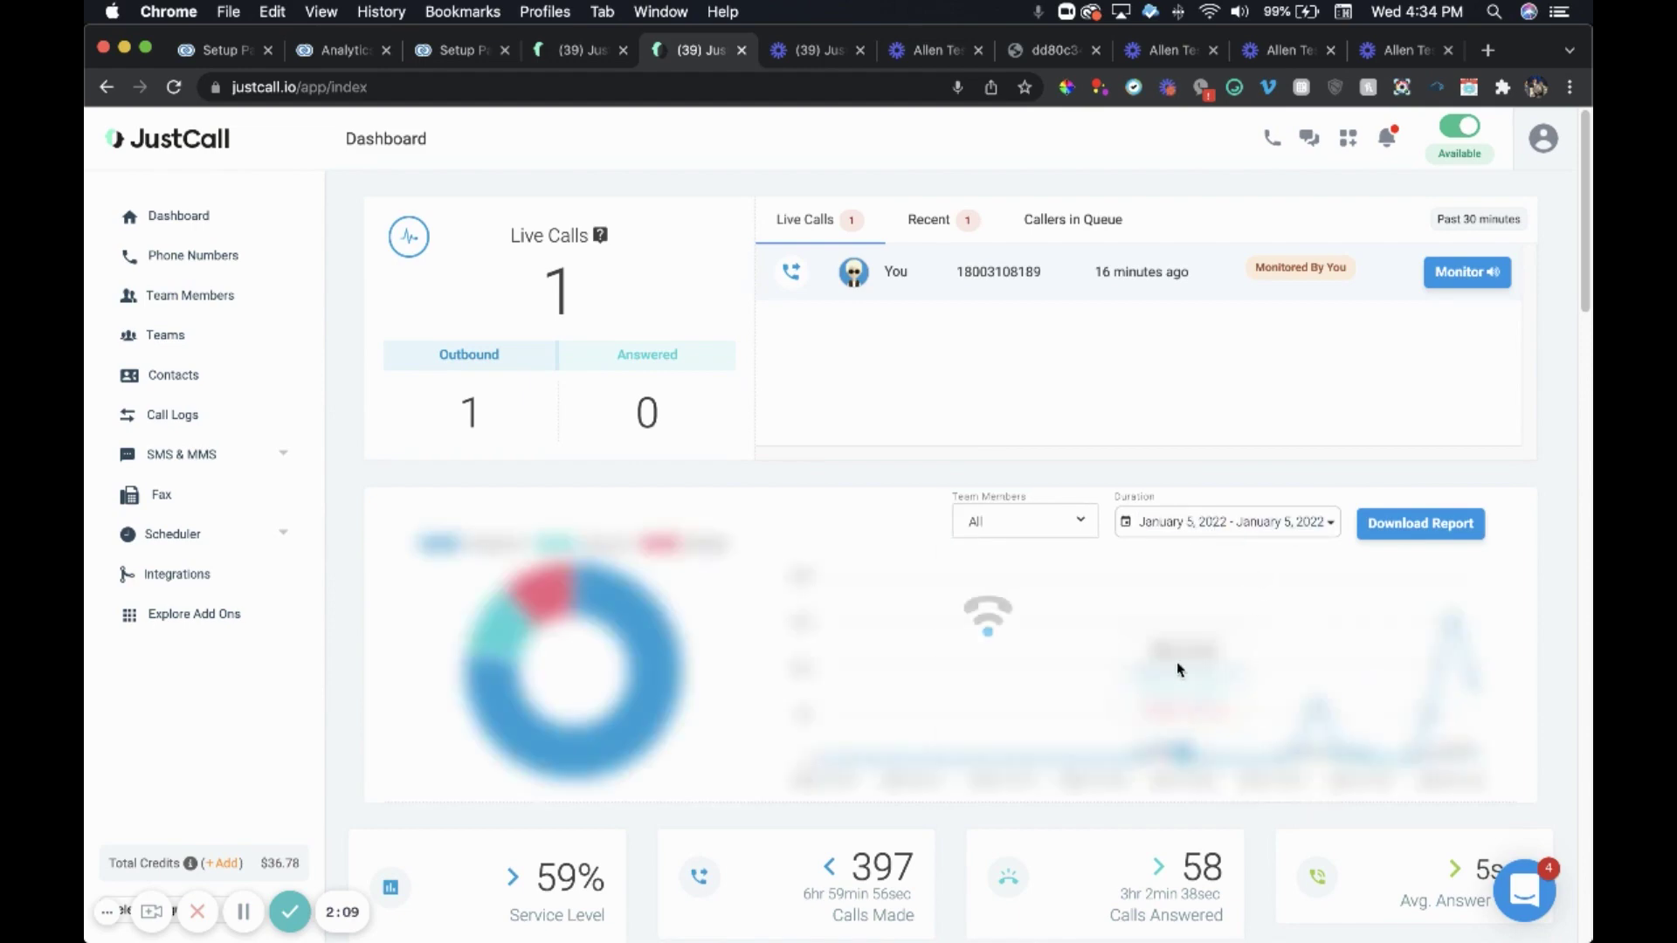
Step: Examine today's last login, outbound and inbound calls for each agent in Team Member Analytics
{"action": "scroll", "coordinate": [1283, 643], "scroll_direction": "down", "scroll_amount": 4}
{"action": "scroll", "coordinate": [1284, 643], "scroll_direction": "down", "scroll_amount": 6}
{"action": "scroll", "coordinate": [1340, 606], "scroll_direction": "down", "scroll_amount": 3}
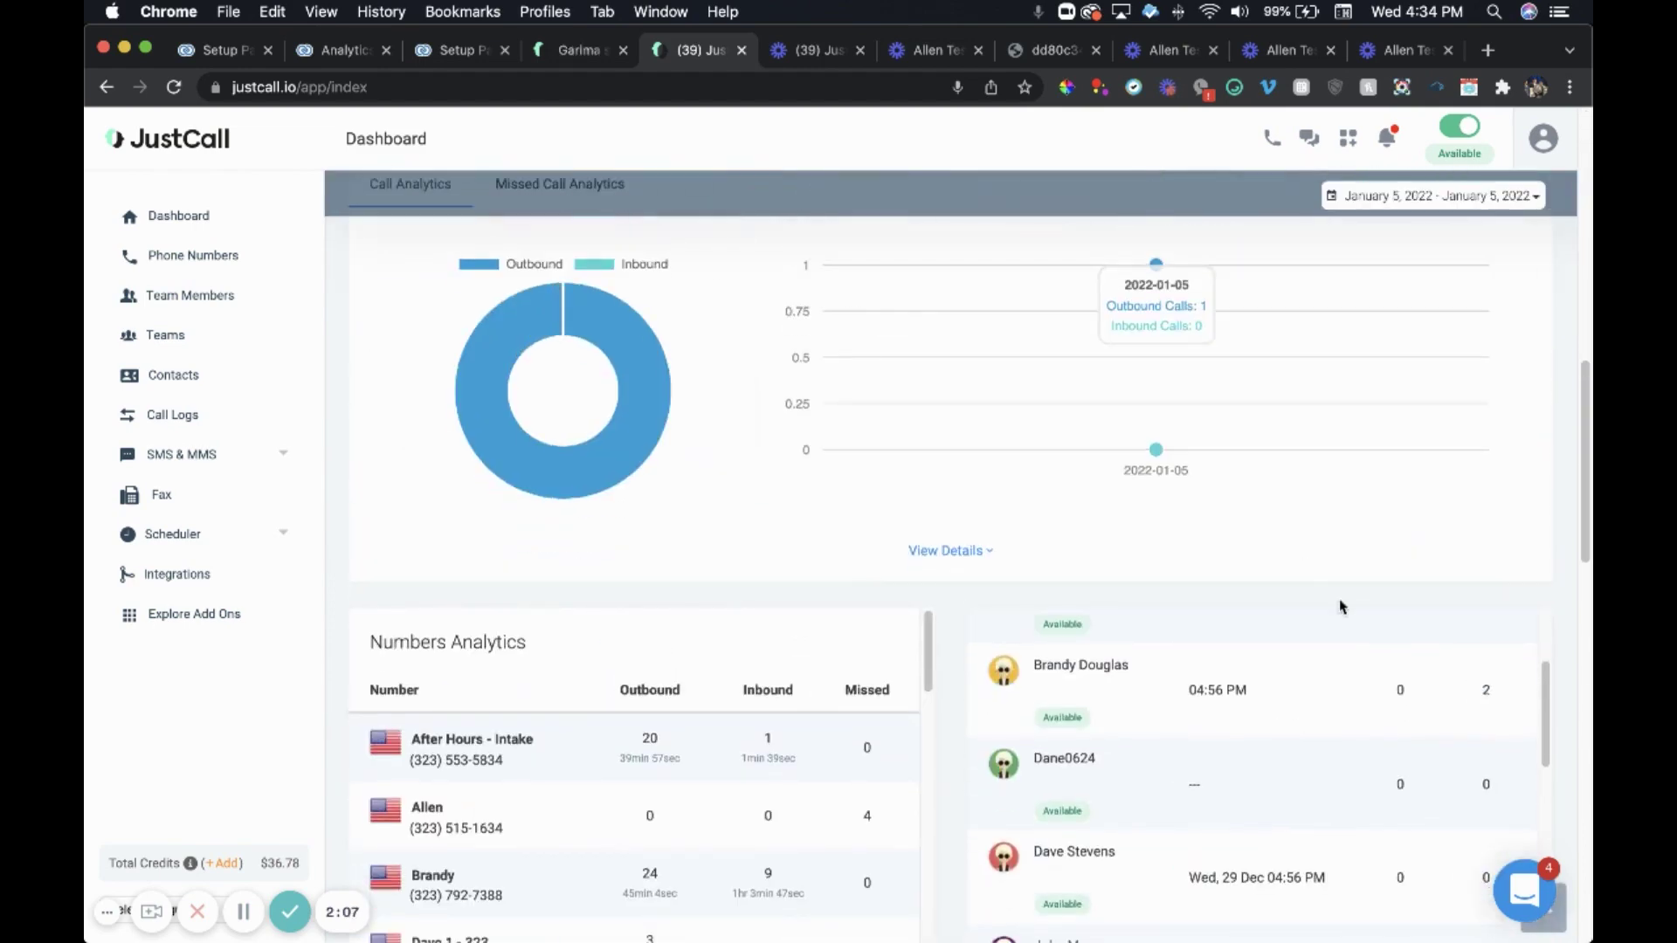
{"action": "scroll", "coordinate": [1582, 569], "scroll_direction": "up", "scroll_amount": 2}
{"action": "scroll", "coordinate": [1583, 568], "scroll_direction": "down", "scroll_amount": 4}
{"action": "scroll", "coordinate": [1373, 587], "scroll_direction": "up", "scroll_amount": 3}
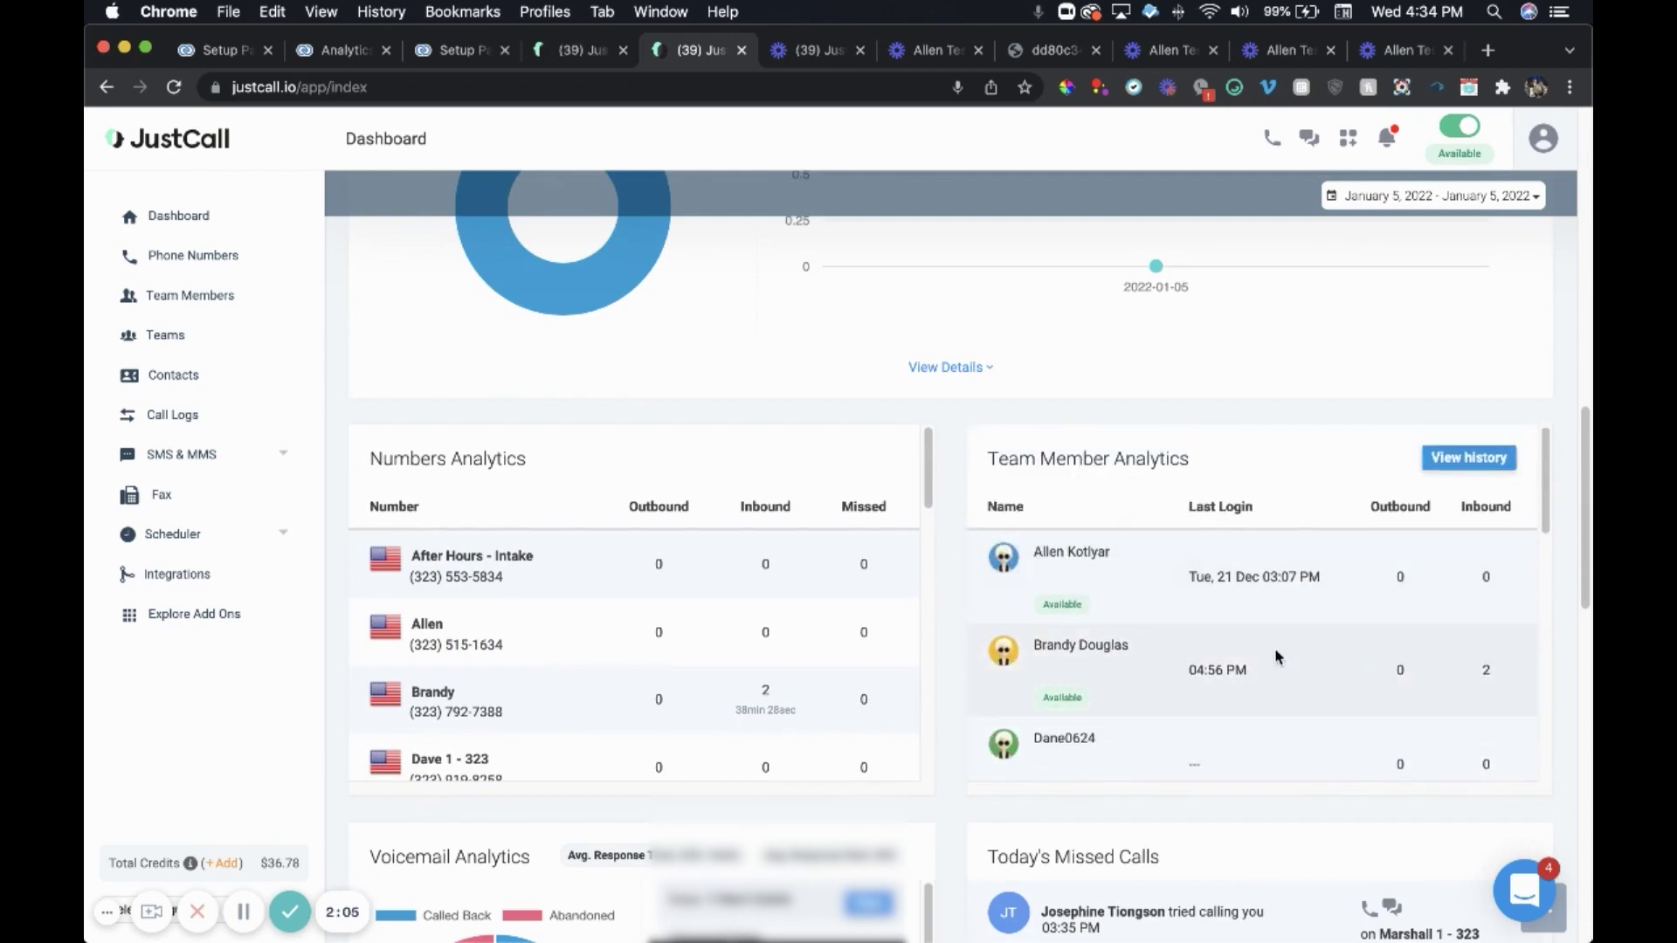
{"action": "scroll", "coordinate": [1496, 642], "scroll_direction": "down", "scroll_amount": 2}
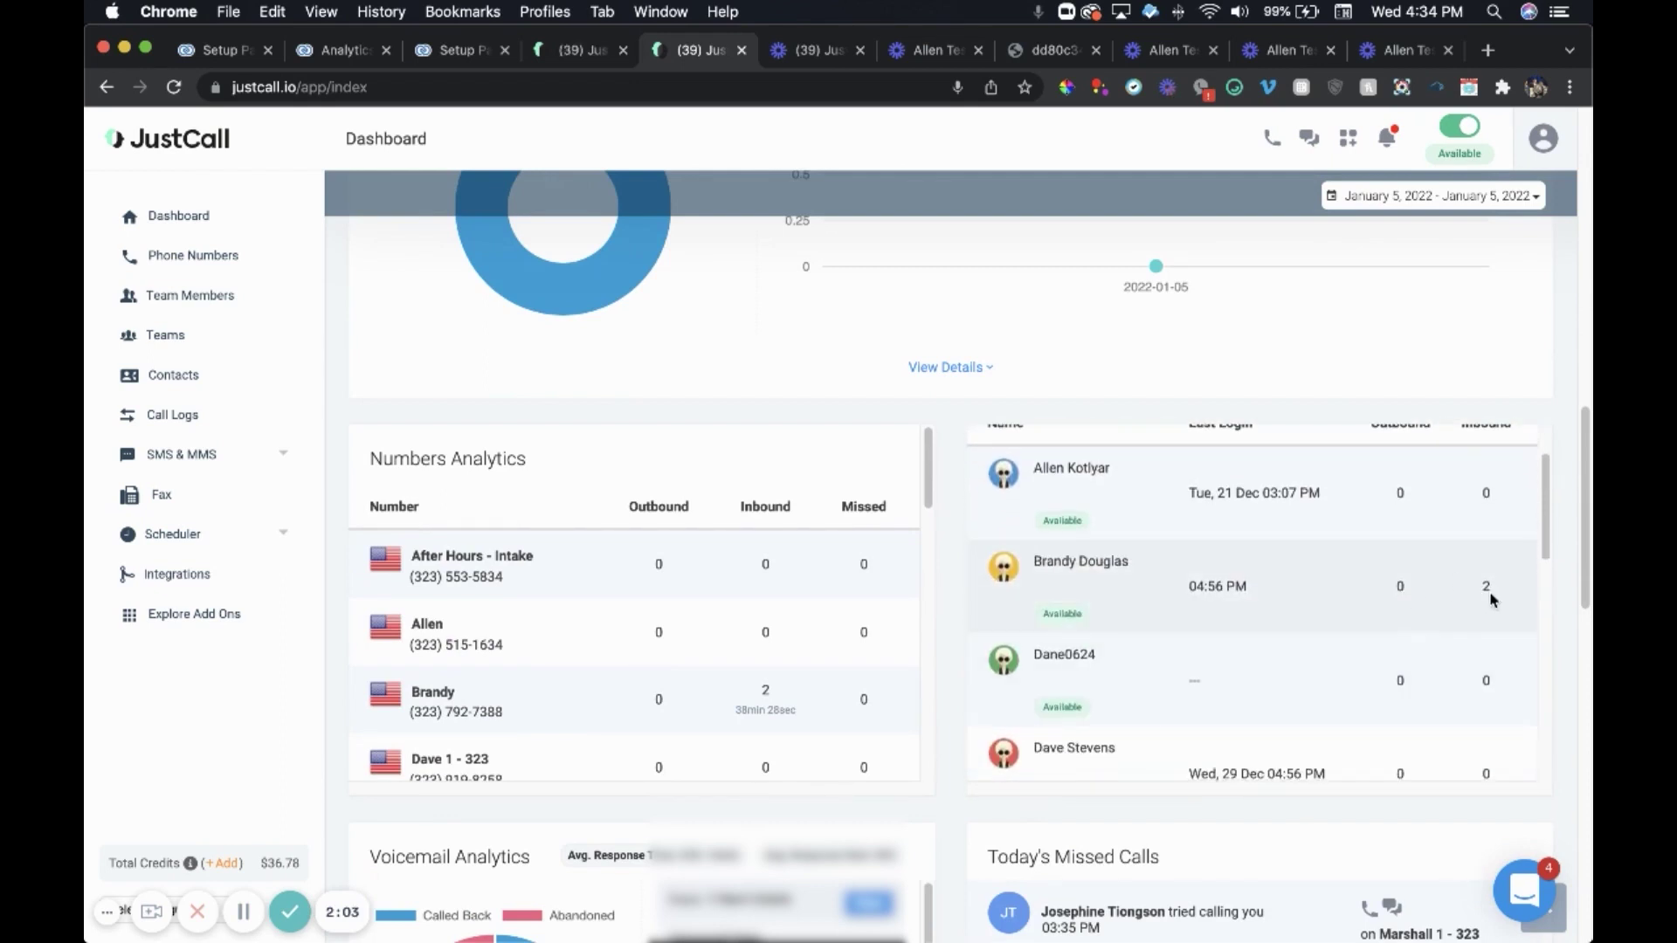
{"action": "scroll", "coordinate": [1411, 646], "scroll_direction": "down", "scroll_amount": 6}
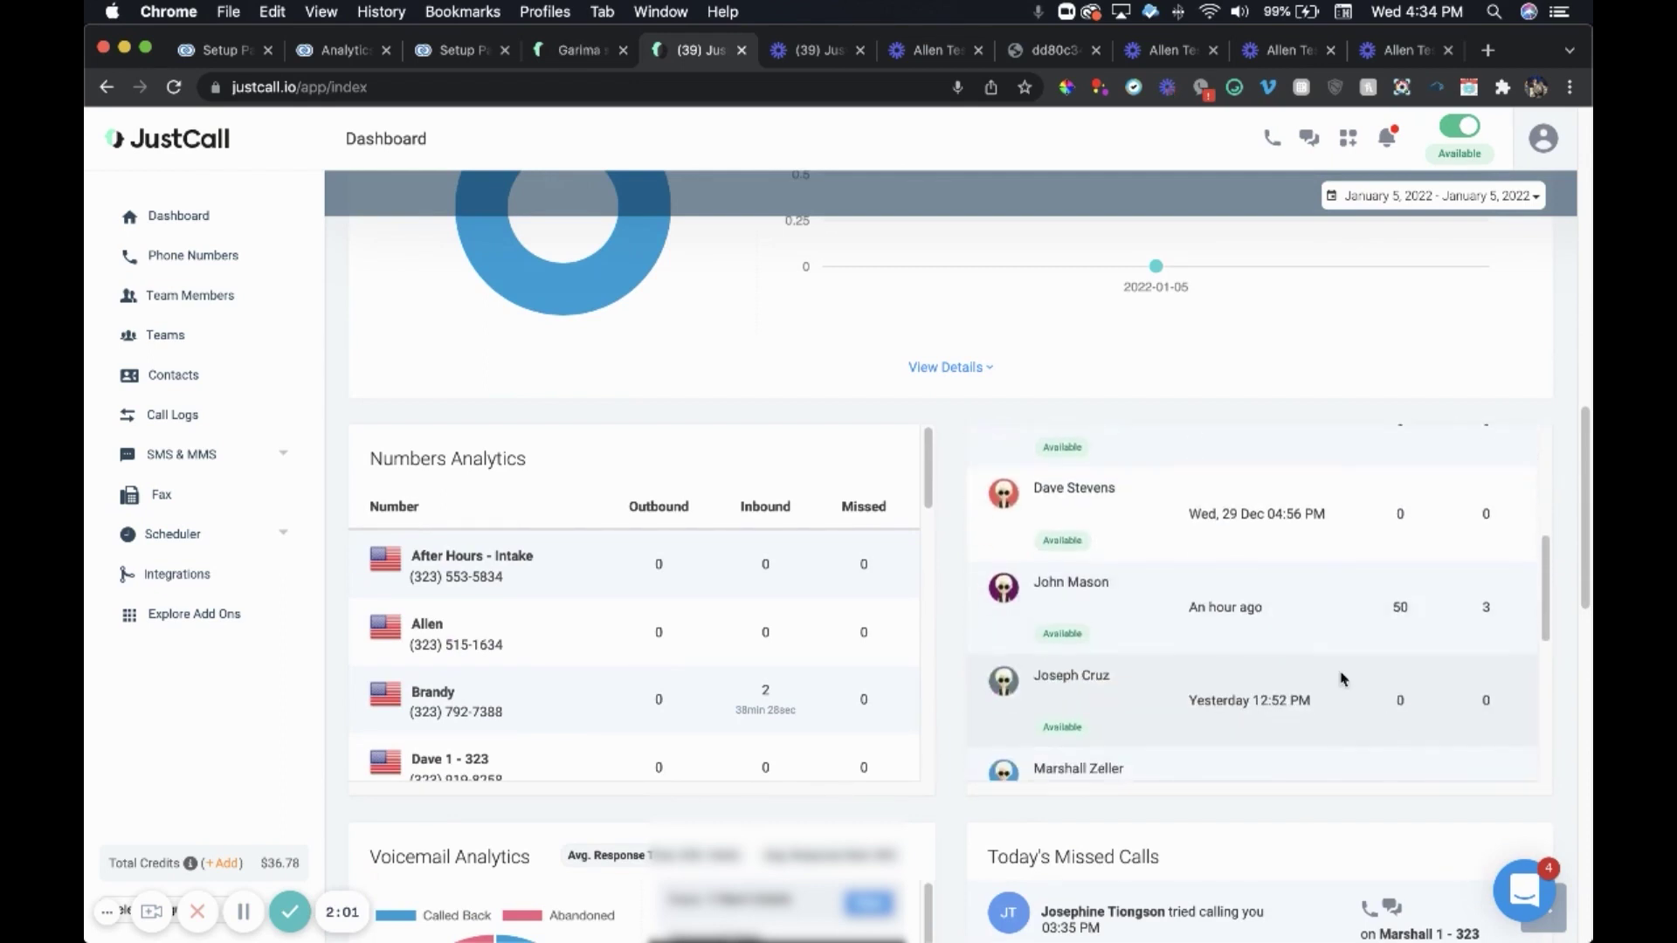
Step: Check the missed calls and voicemail analytics, open the called-back voicemail's recording, view its playback options and close the recording page
{"action": "scroll", "coordinate": [1482, 625], "scroll_direction": "down", "scroll_amount": 5}
{"action": "scroll", "coordinate": [1436, 650], "scroll_direction": "down", "scroll_amount": 8}
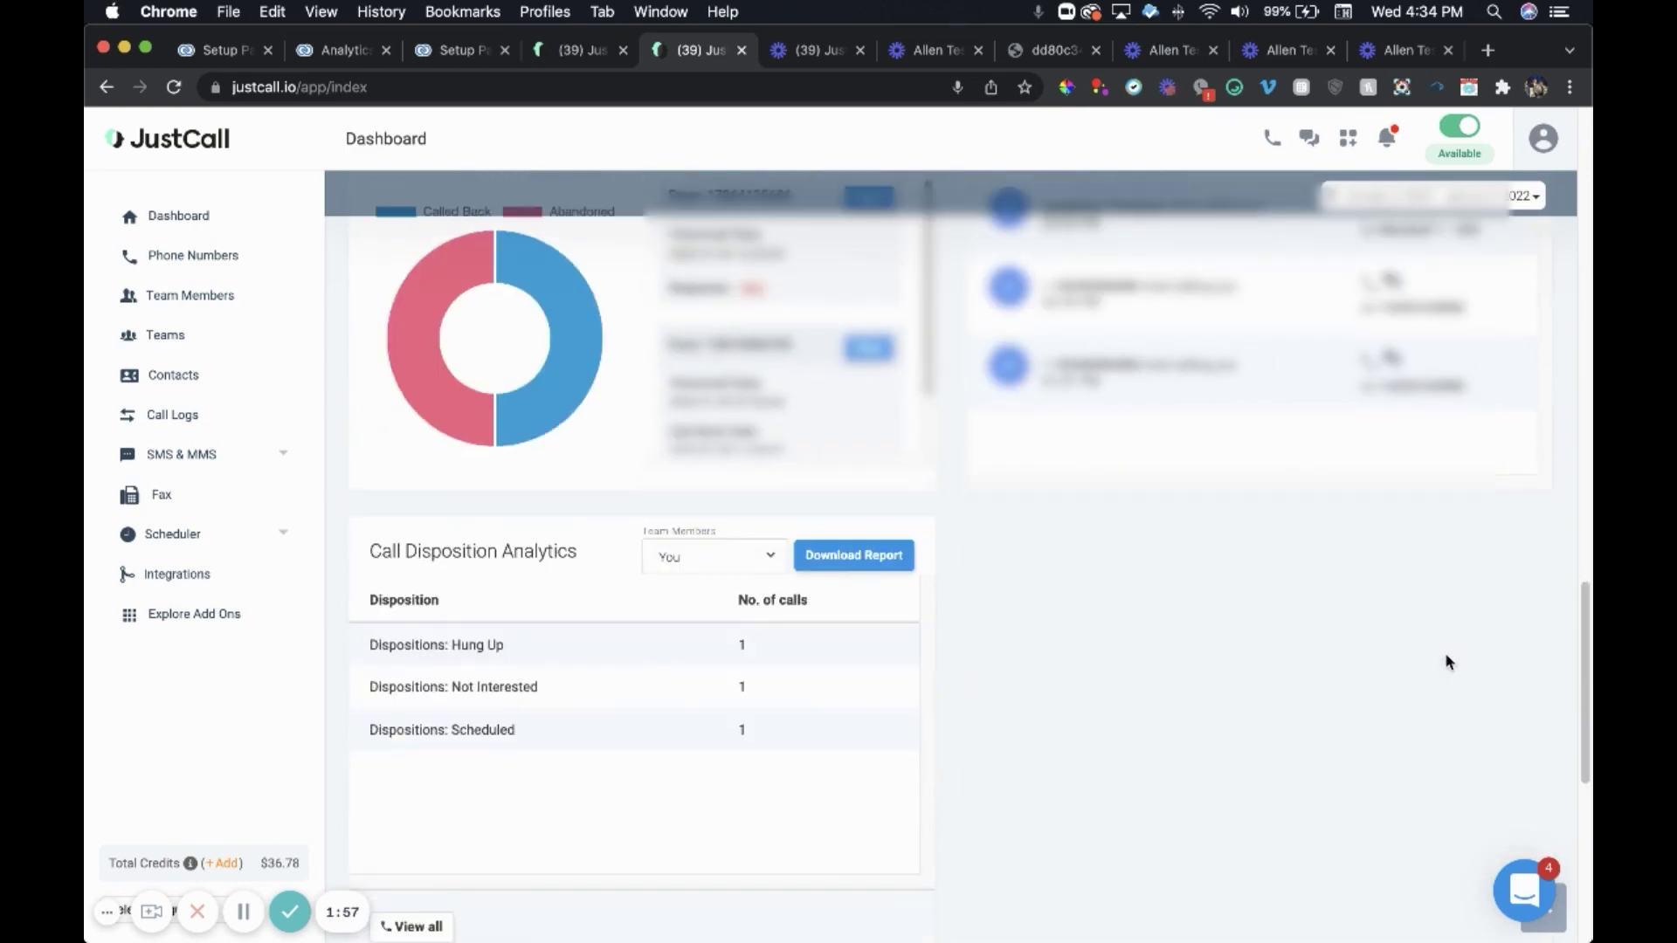
{"action": "scroll", "coordinate": [1196, 648], "scroll_direction": "up", "scroll_amount": 5}
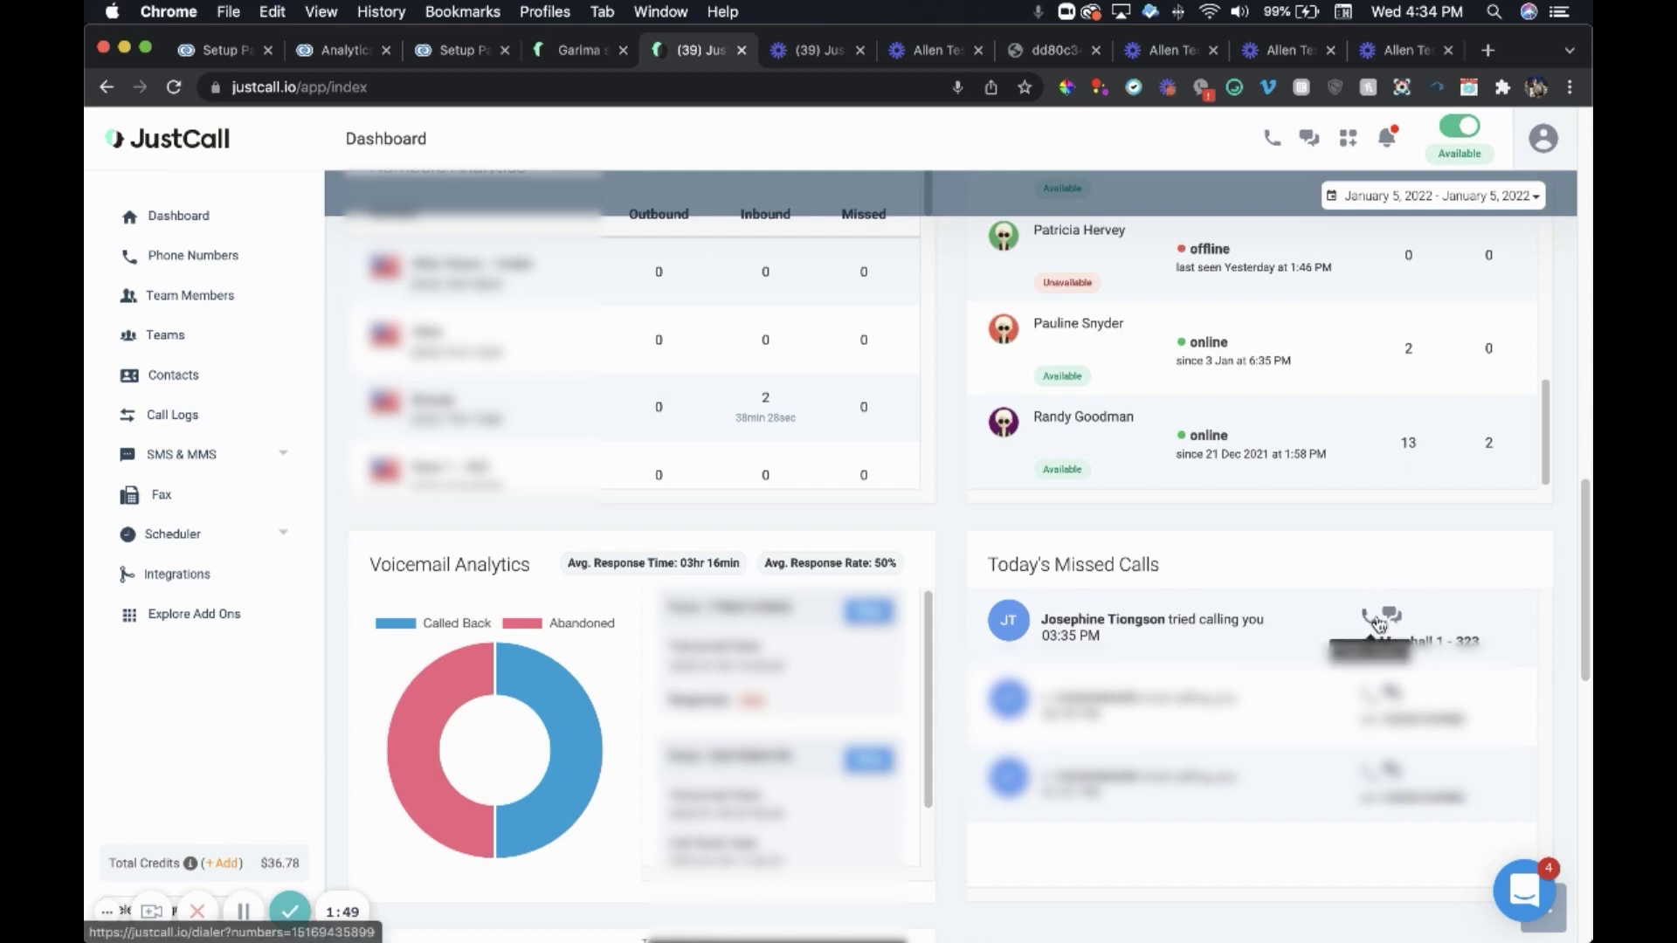
{"action": "scroll", "coordinate": [1126, 677], "scroll_direction": "down", "scroll_amount": 5}
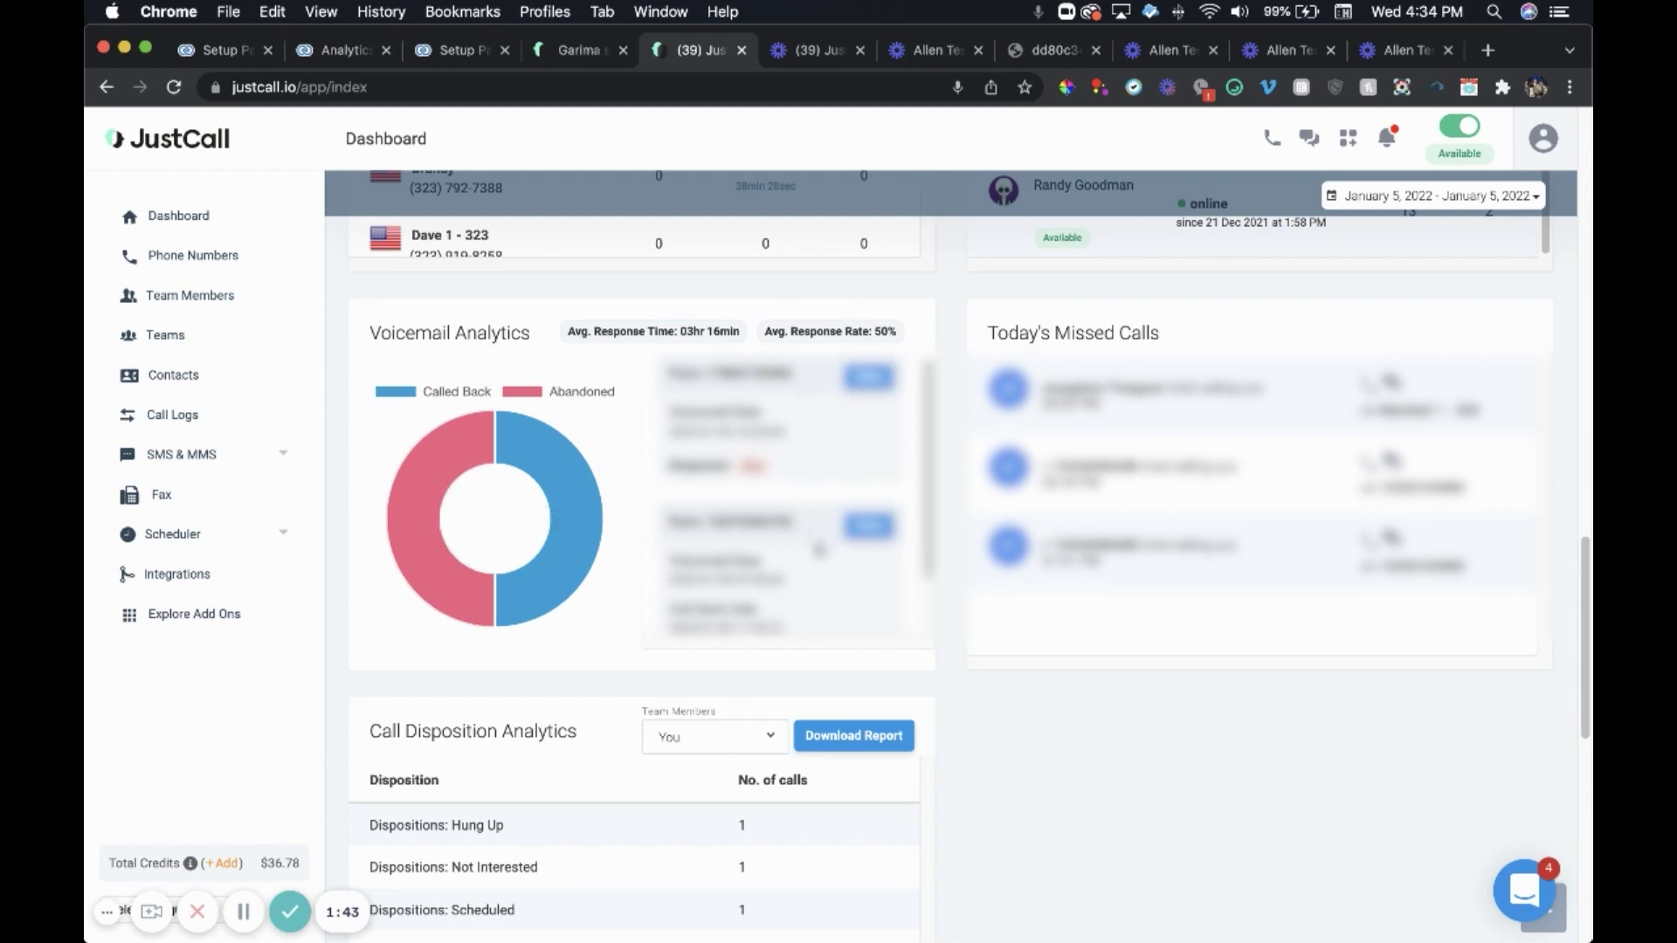
{"action": "scroll", "coordinate": [820, 549], "scroll_direction": "down", "scroll_amount": 2}
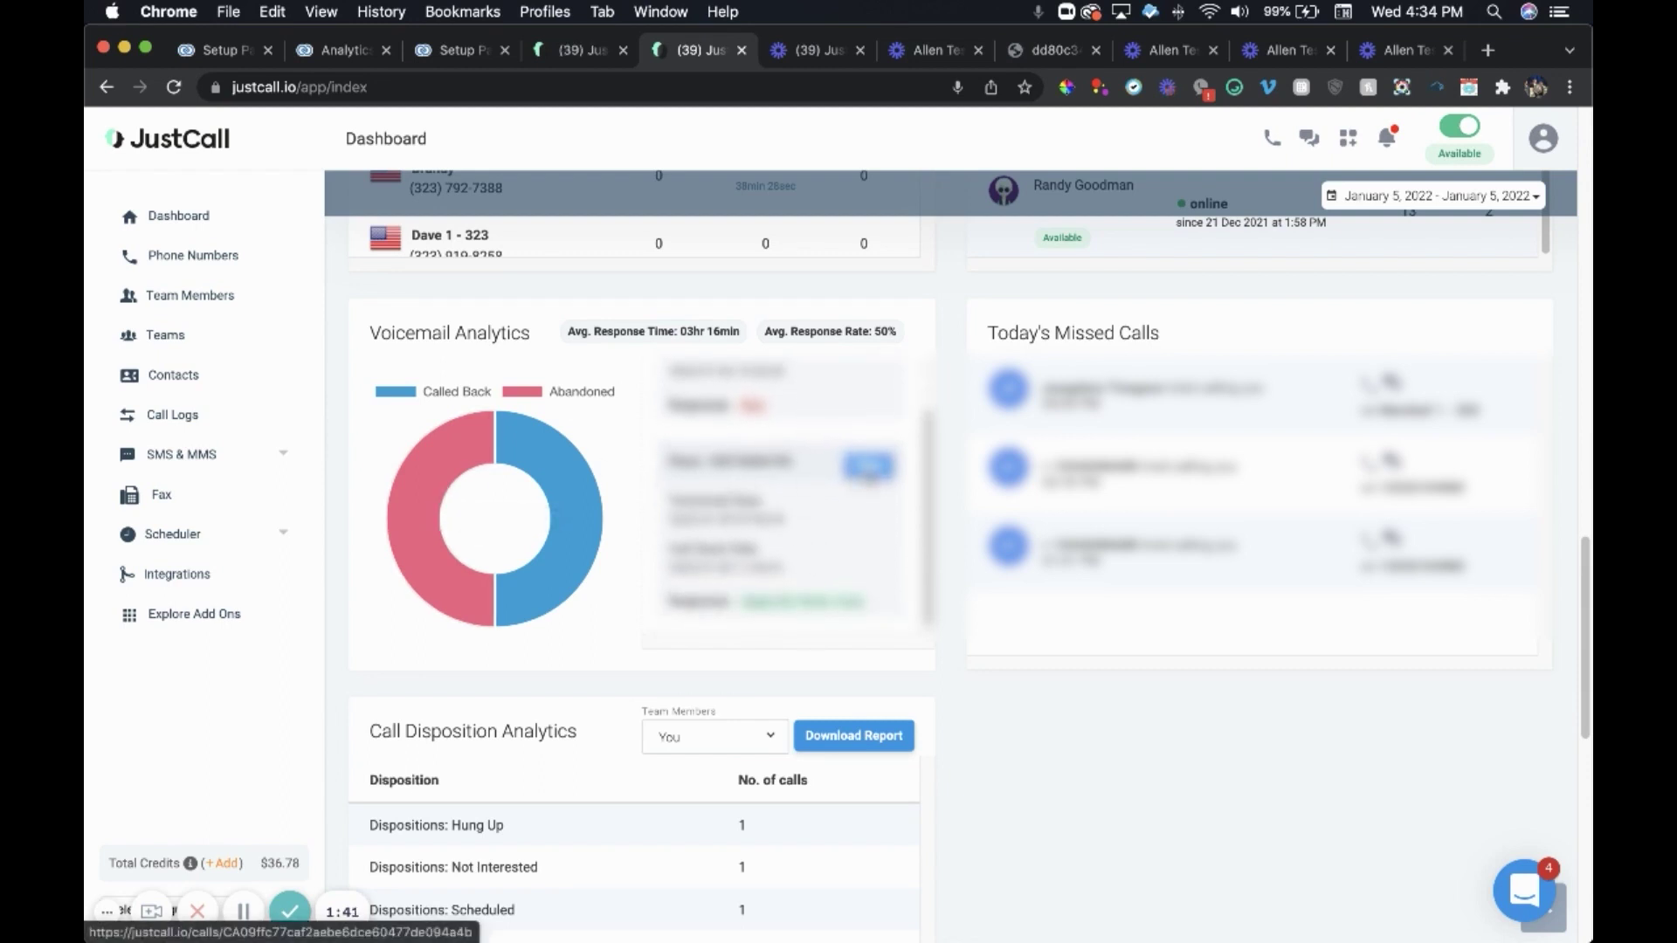
{"action": "left_click", "coordinate": [867, 467]}
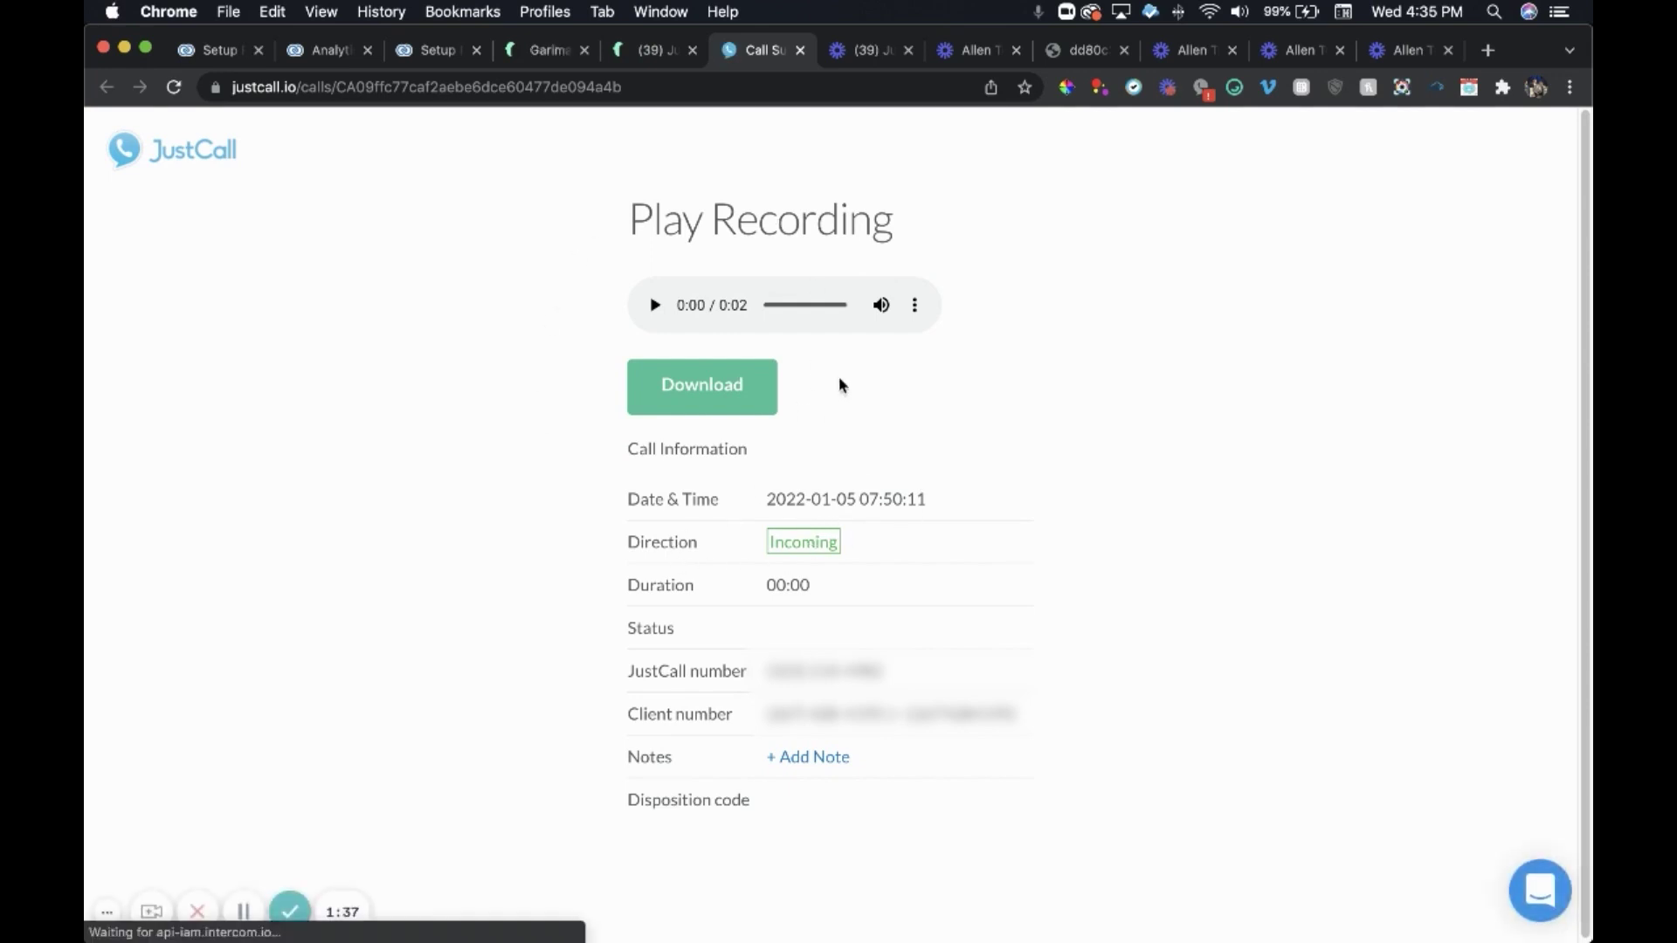
{"action": "left_click", "coordinate": [915, 305]}
{"action": "left_click", "coordinate": [1009, 239]}
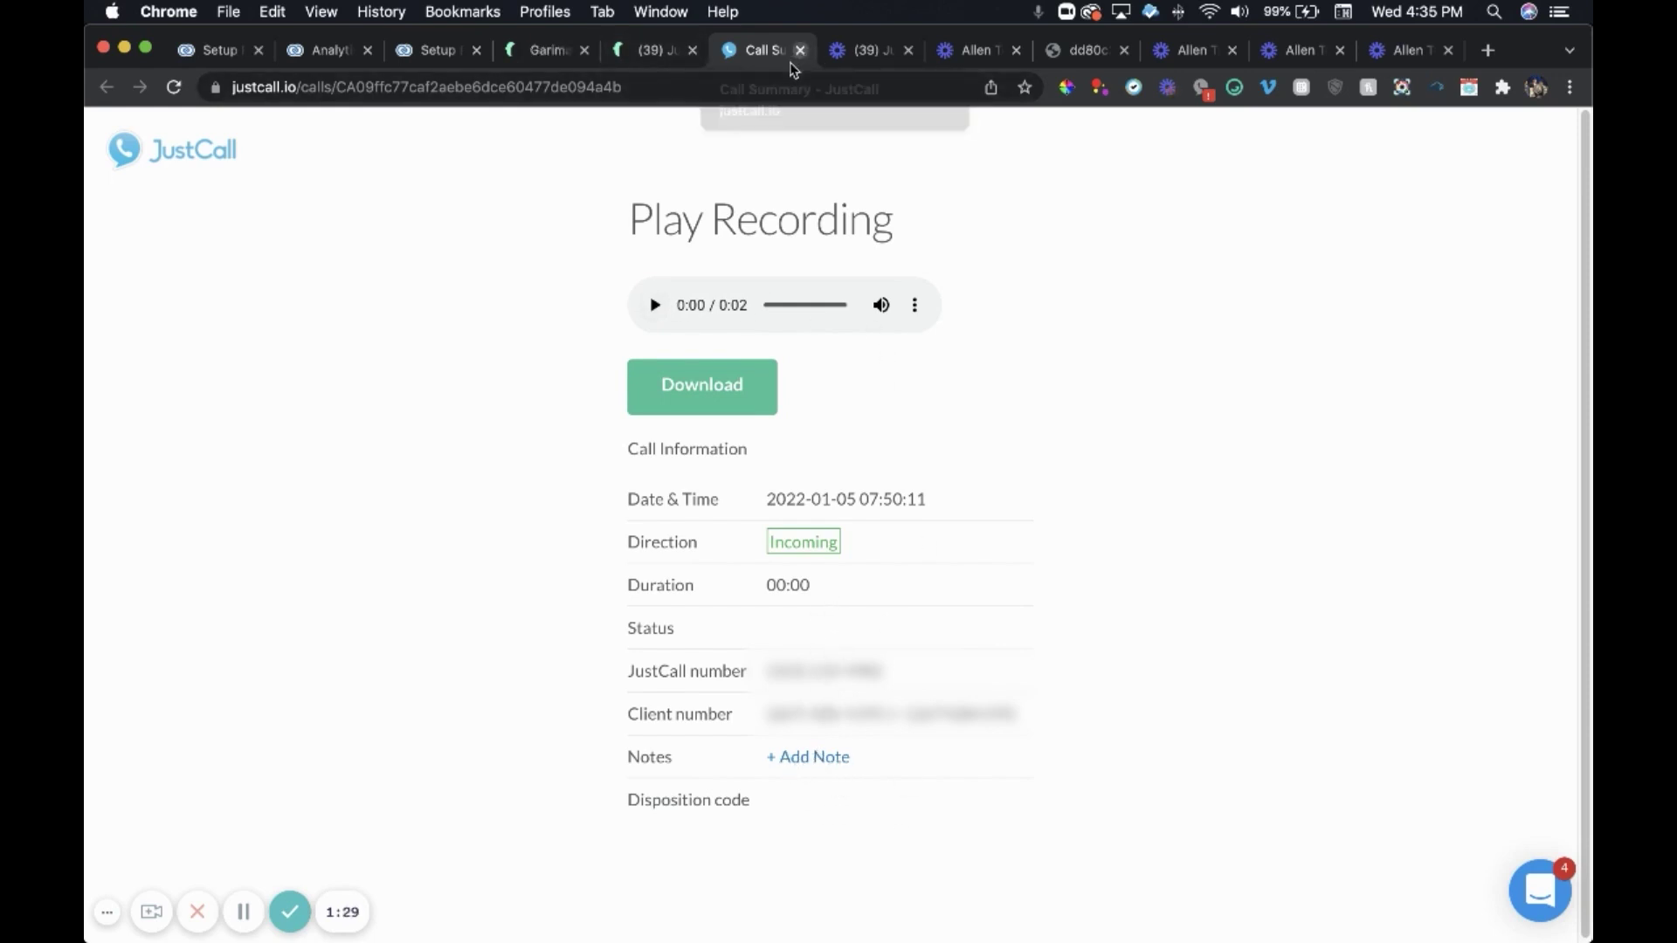
{"action": "left_click", "coordinate": [798, 51]}
Step: Set the Call Disposition Analytics to show all team members
{"action": "scroll", "coordinate": [560, 566], "scroll_direction": "down", "scroll_amount": 6}
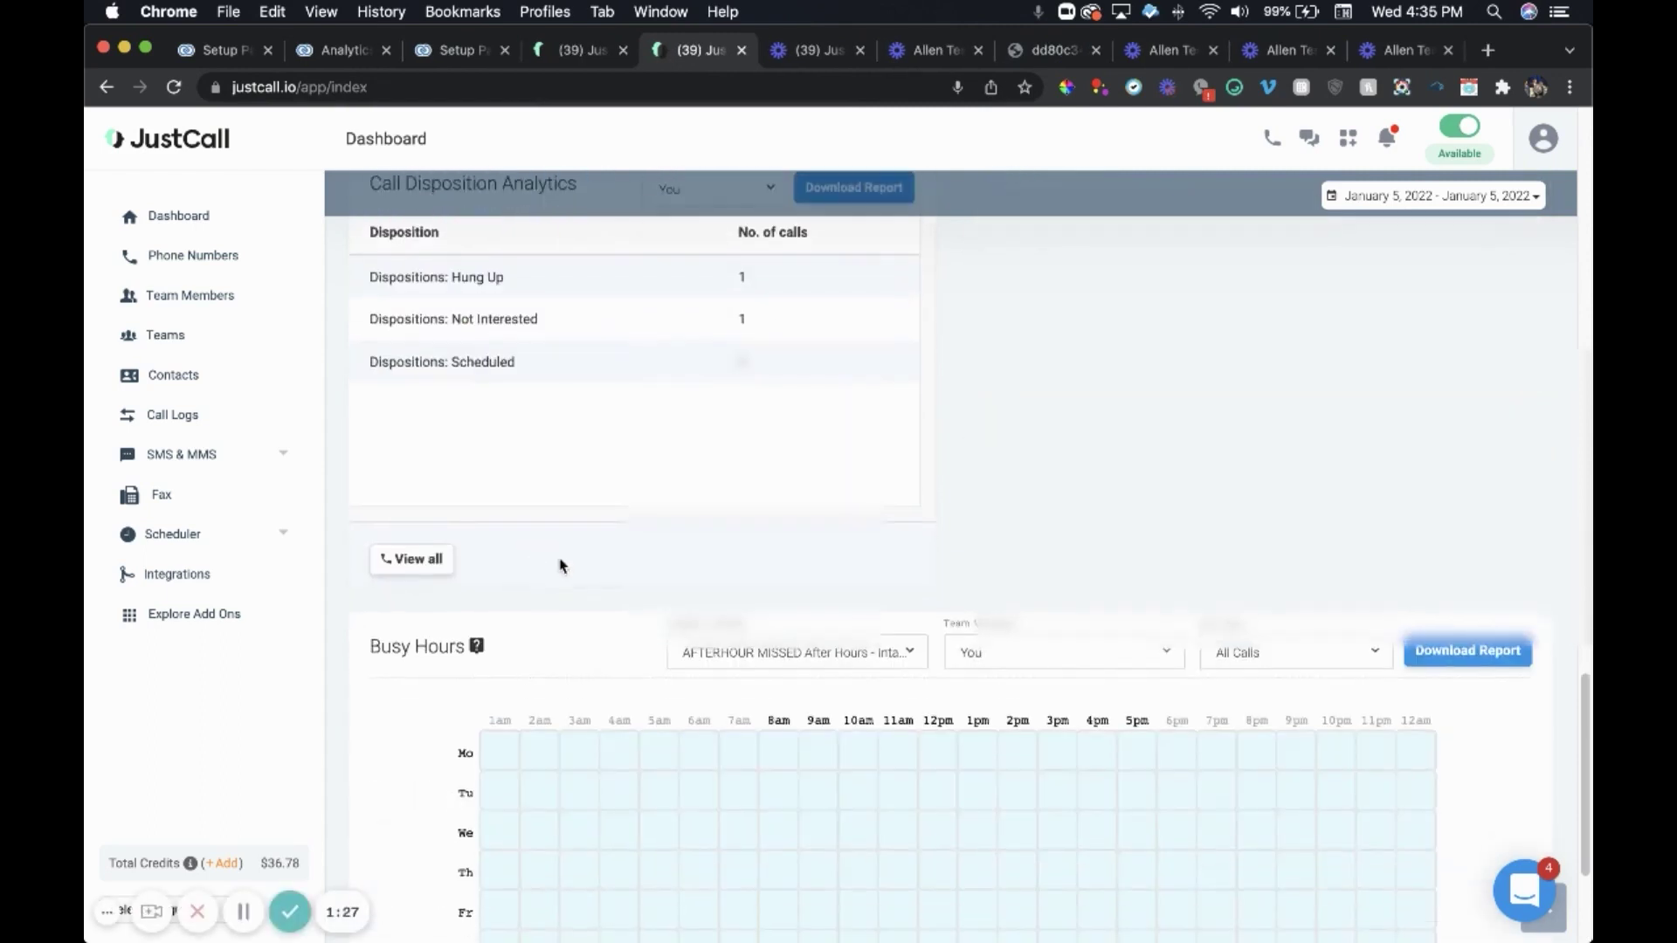
{"action": "scroll", "coordinate": [856, 527], "scroll_direction": "up", "scroll_amount": 3}
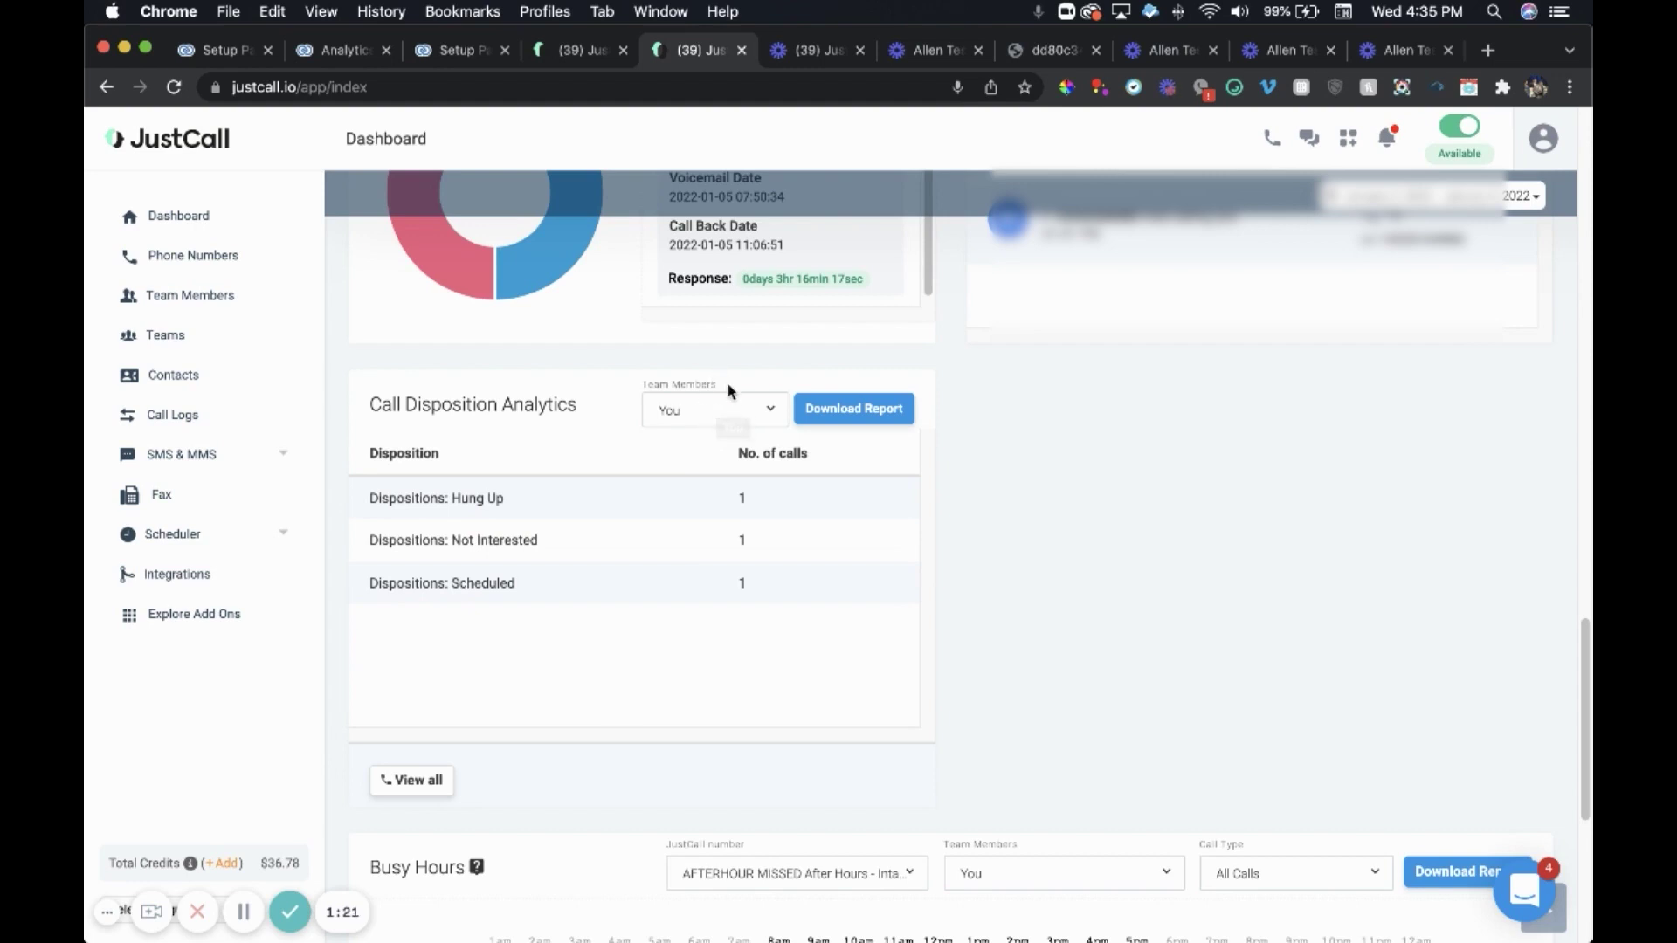
{"action": "left_click", "coordinate": [741, 410]}
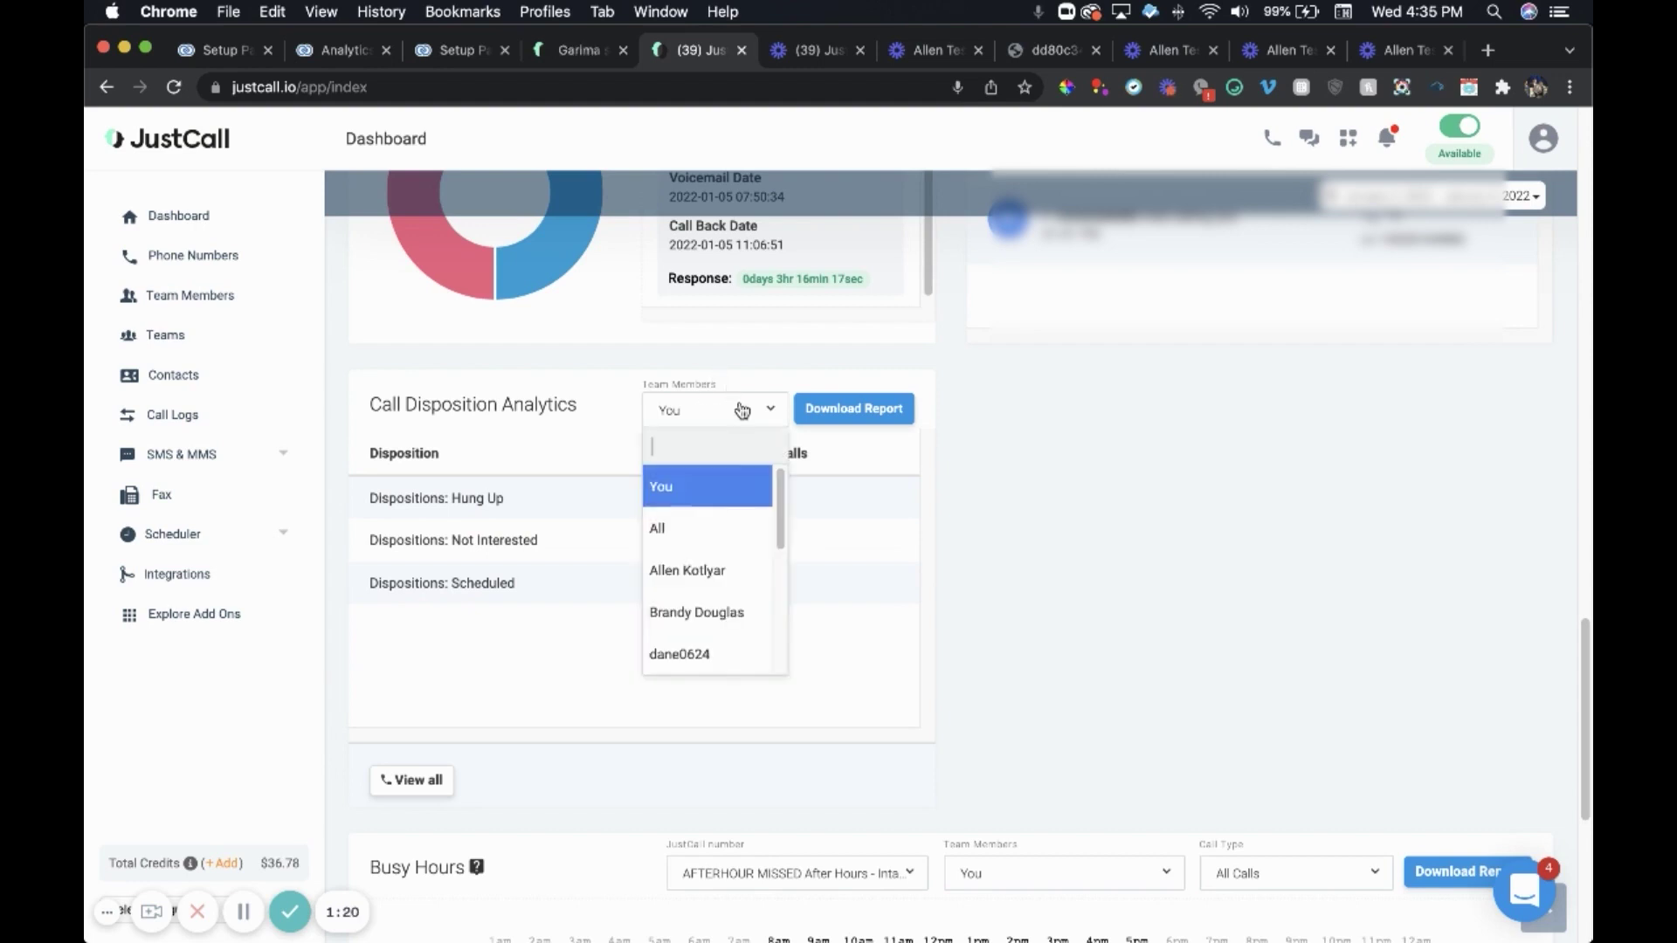
{"action": "left_click", "coordinate": [724, 534]}
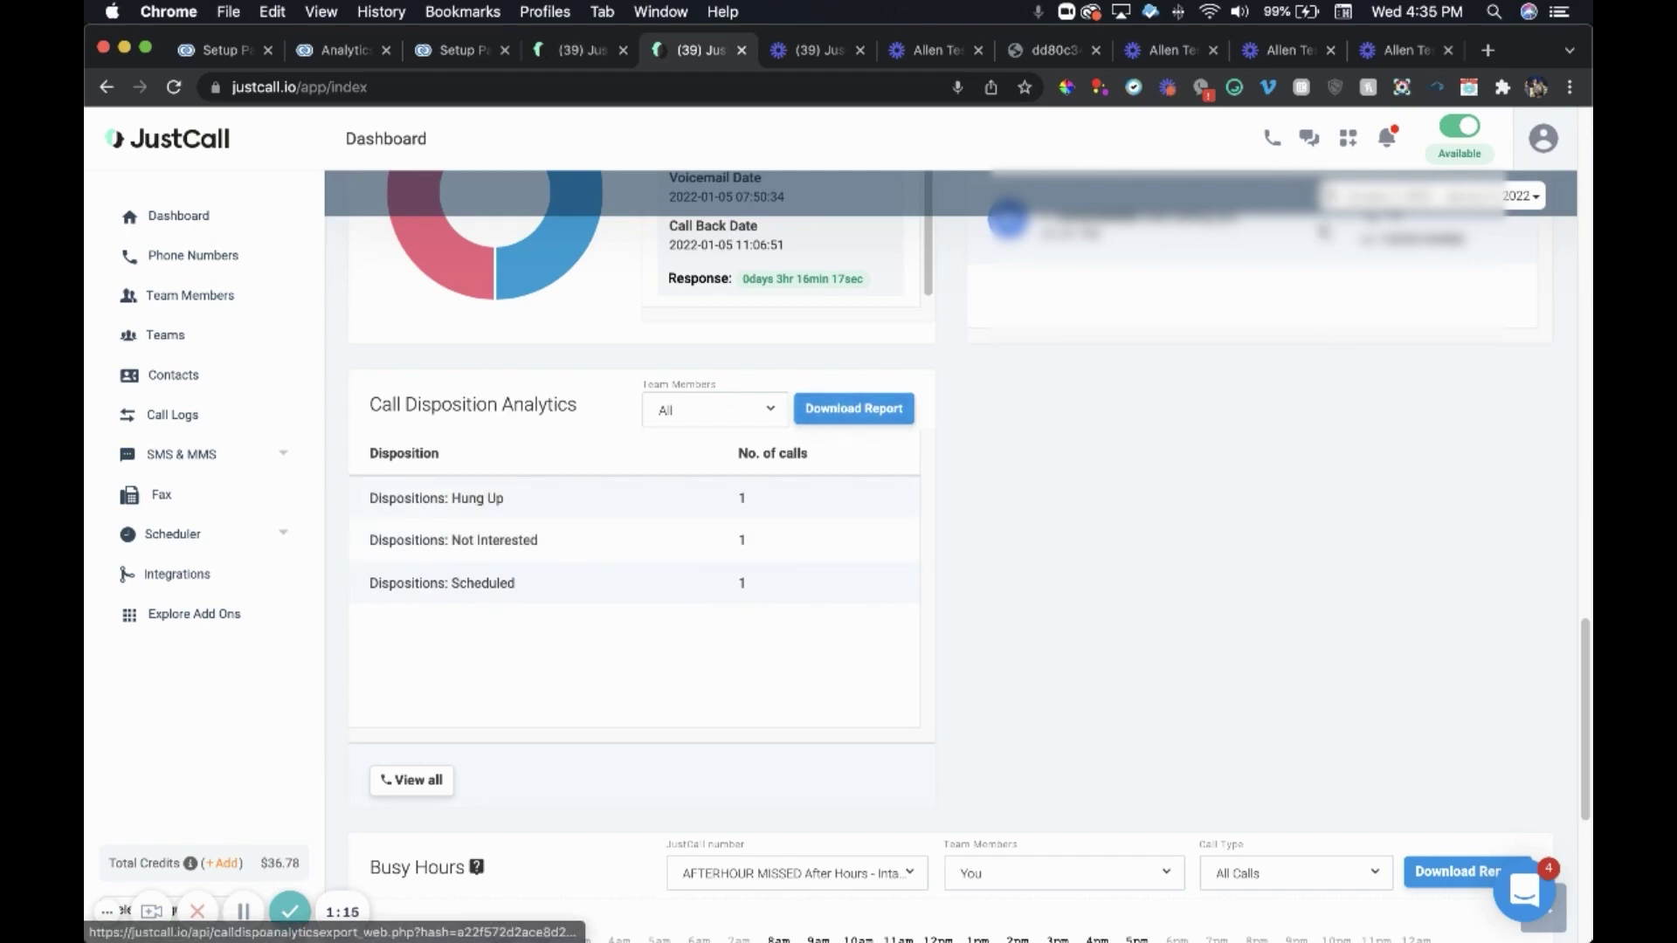
Step: Examine today's Team/Number Analytics, voicemail analytics and call dispositions across the dashboard
{"action": "scroll", "coordinate": [1275, 489], "scroll_direction": "up", "scroll_amount": 10}
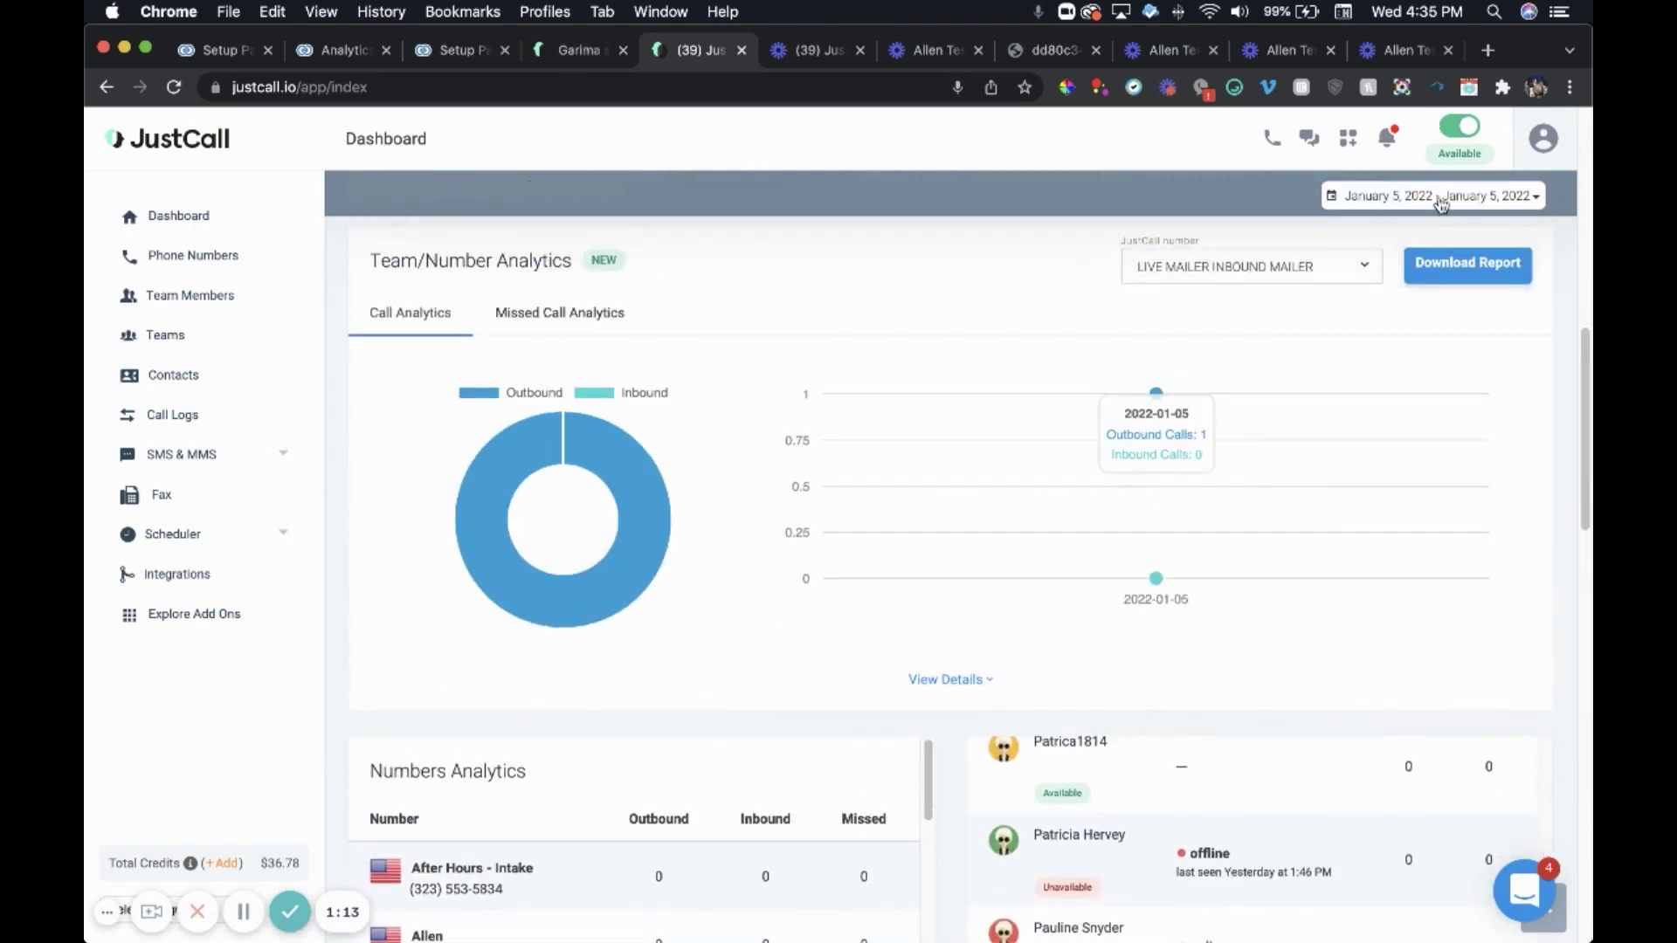
{"action": "scroll", "coordinate": [1185, 489], "scroll_direction": "down", "scroll_amount": 8}
{"action": "scroll", "coordinate": [1153, 456], "scroll_direction": "up", "scroll_amount": 8}
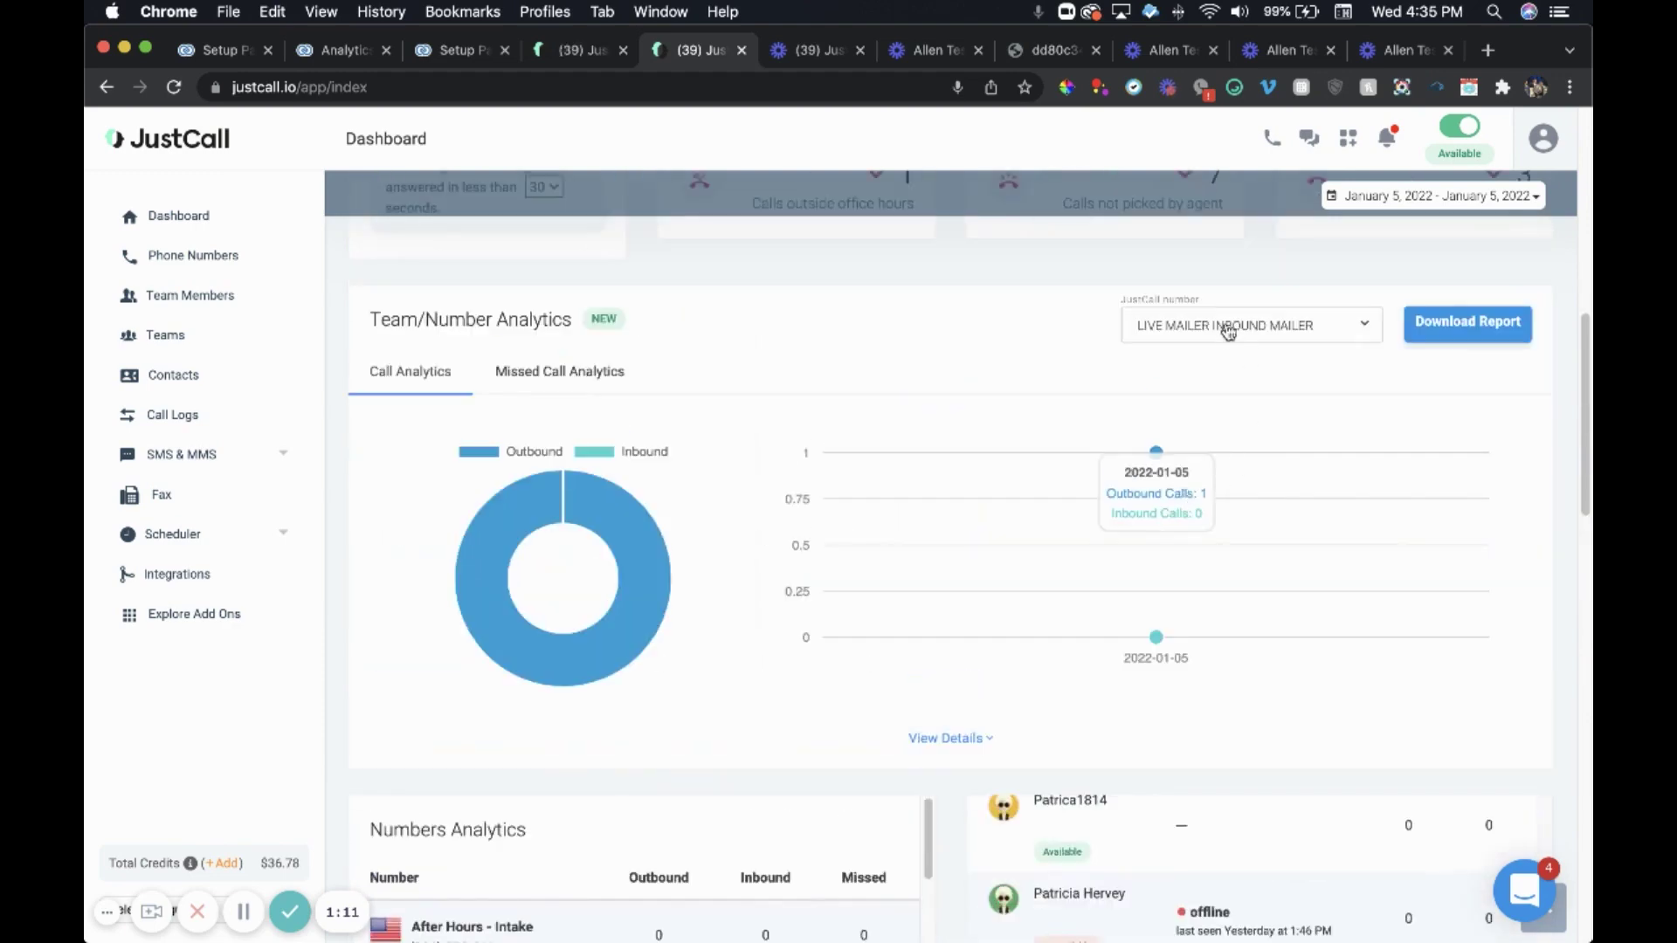
{"action": "scroll", "coordinate": [1226, 391], "scroll_direction": "up", "scroll_amount": 8}
{"action": "scroll", "coordinate": [1205, 397], "scroll_direction": "down", "scroll_amount": 20}
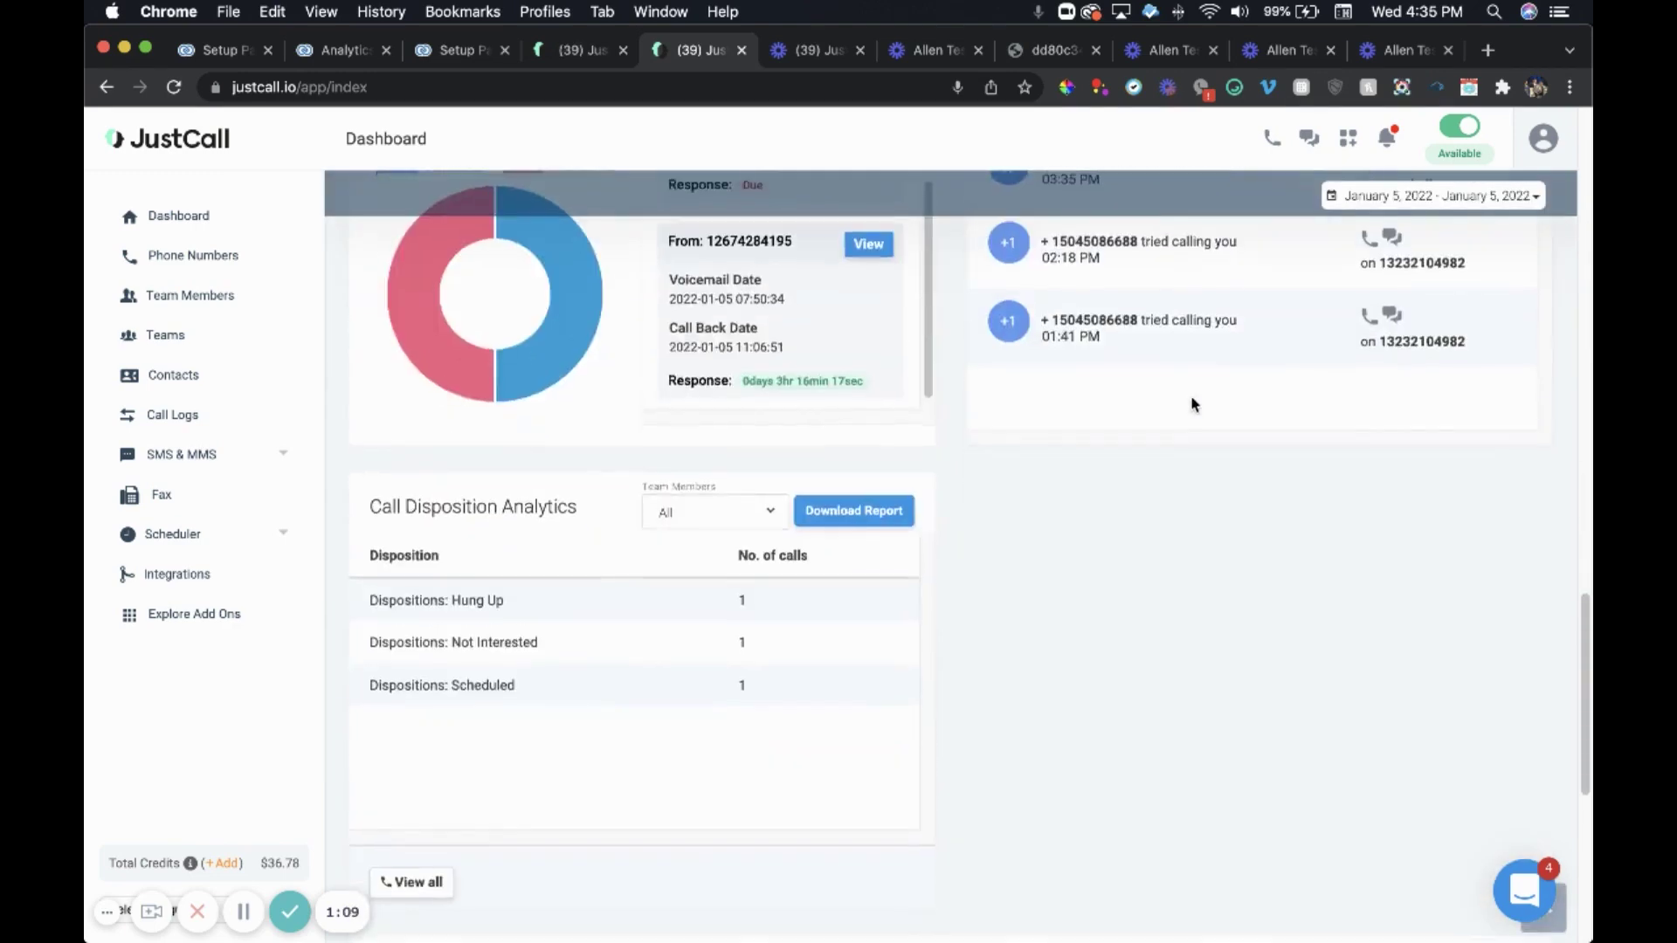
{"action": "scroll", "coordinate": [912, 575], "scroll_direction": "up", "scroll_amount": 10}
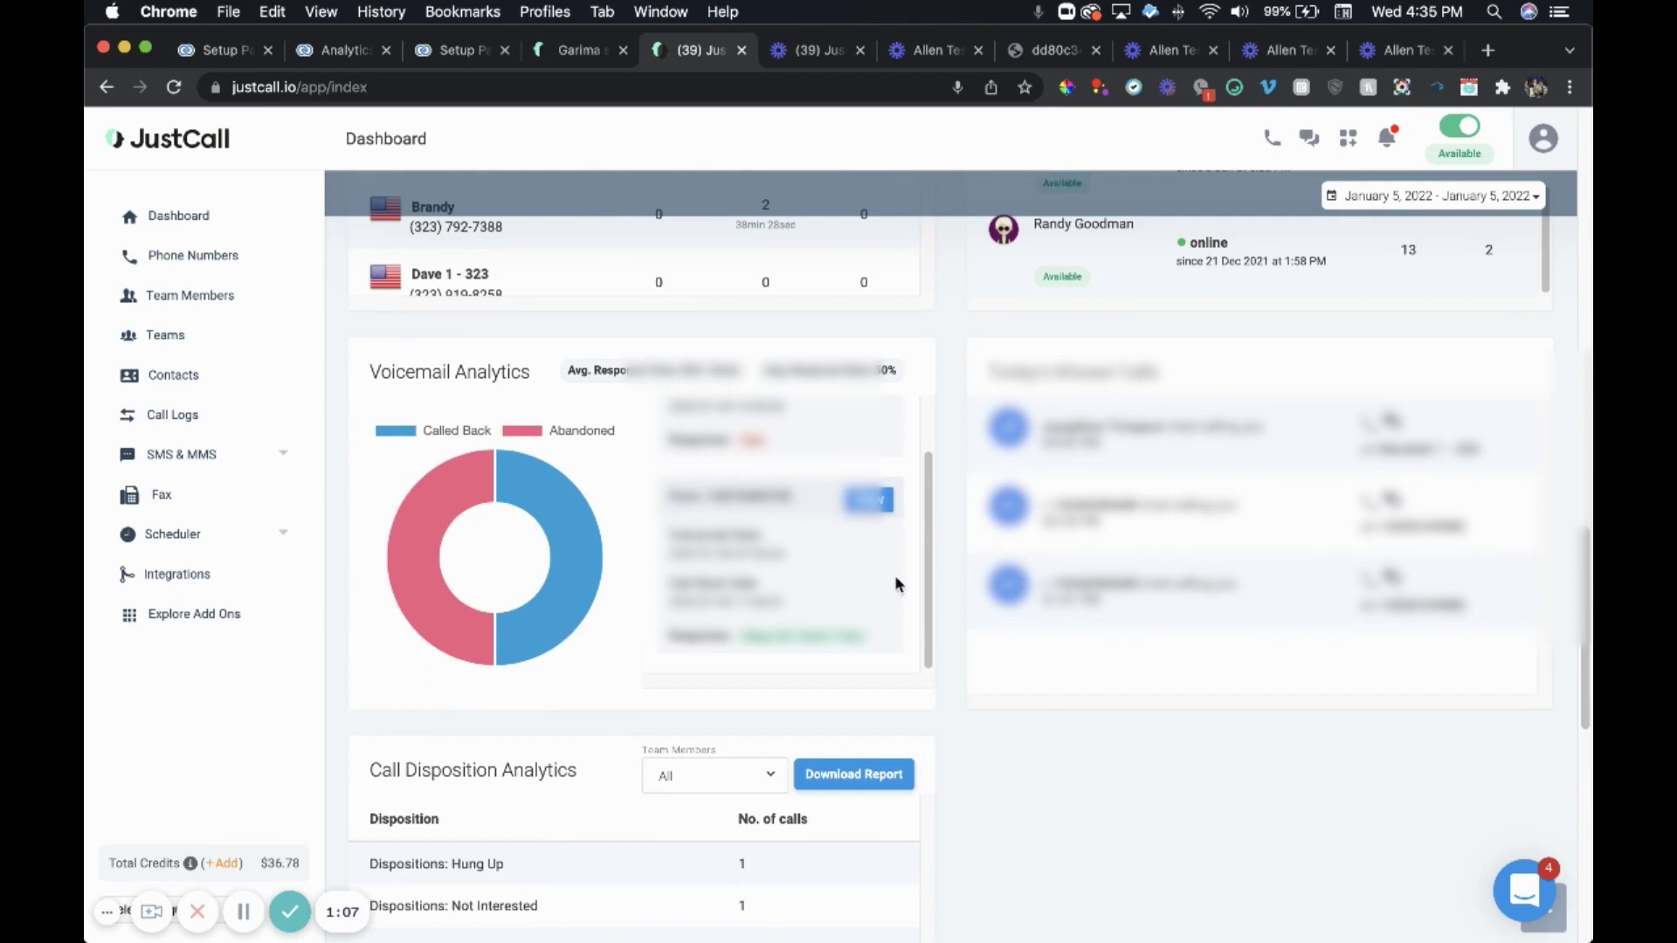
{"action": "scroll", "coordinate": [1042, 705], "scroll_direction": "down", "scroll_amount": 1}
{"action": "scroll", "coordinate": [926, 646], "scroll_direction": "down", "scroll_amount": 4}
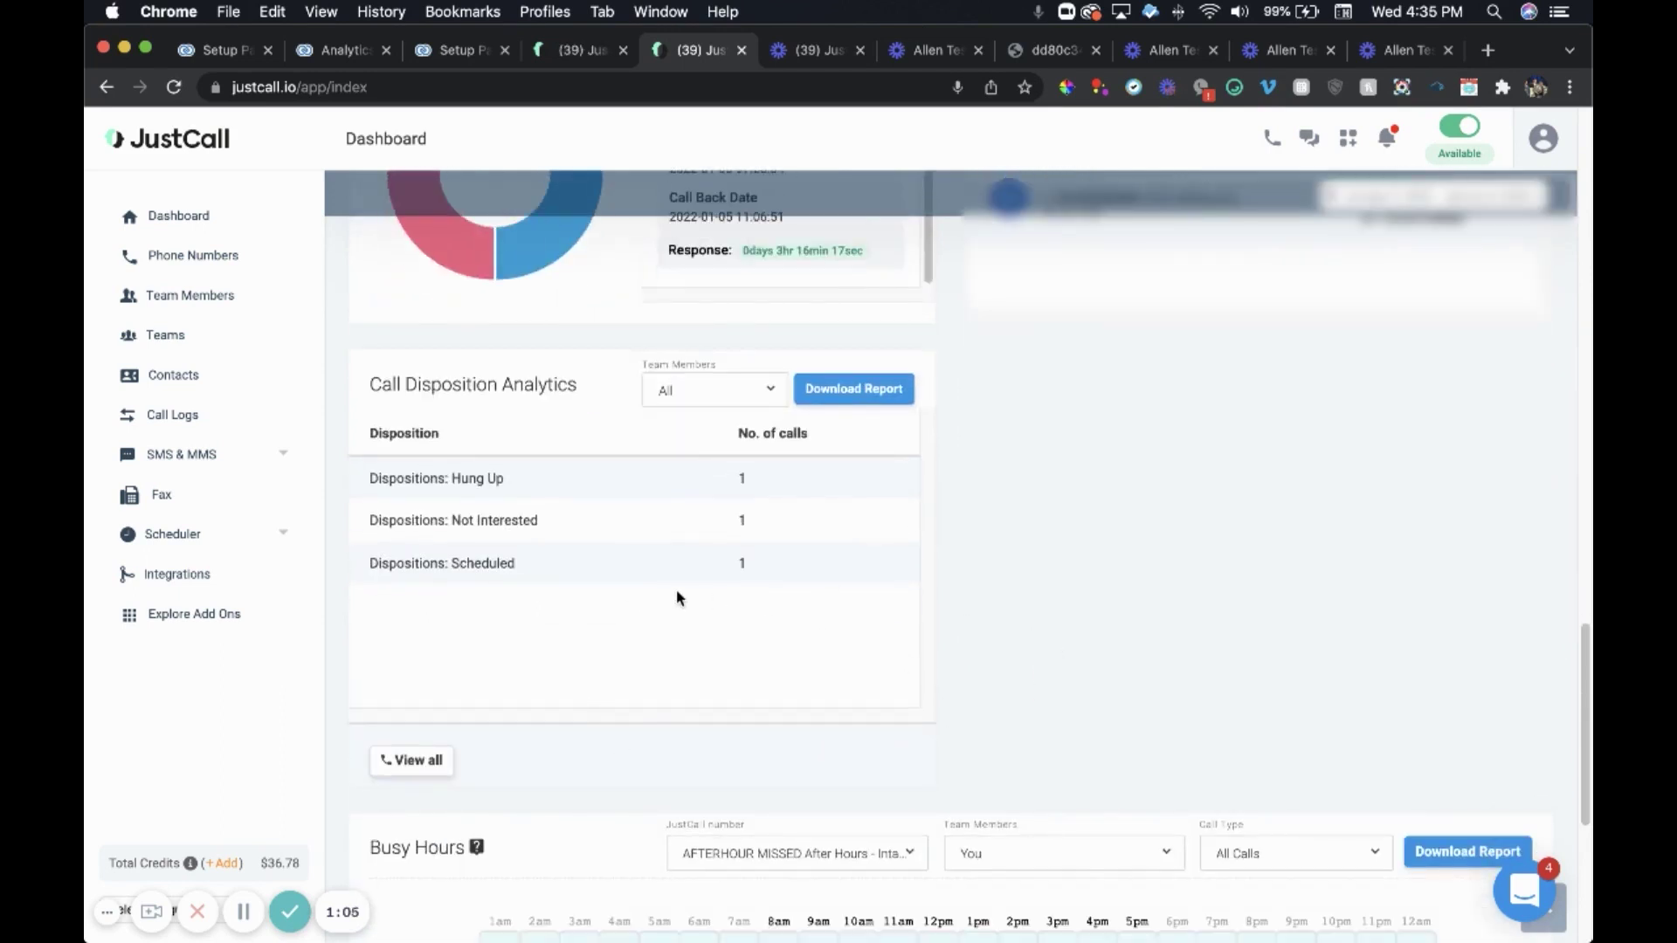
Step: Download the call disposition report for all team members, review its Summary and Call Details sheets in Excel, and return to the dashboard
{"action": "left_click", "coordinate": [854, 388]}
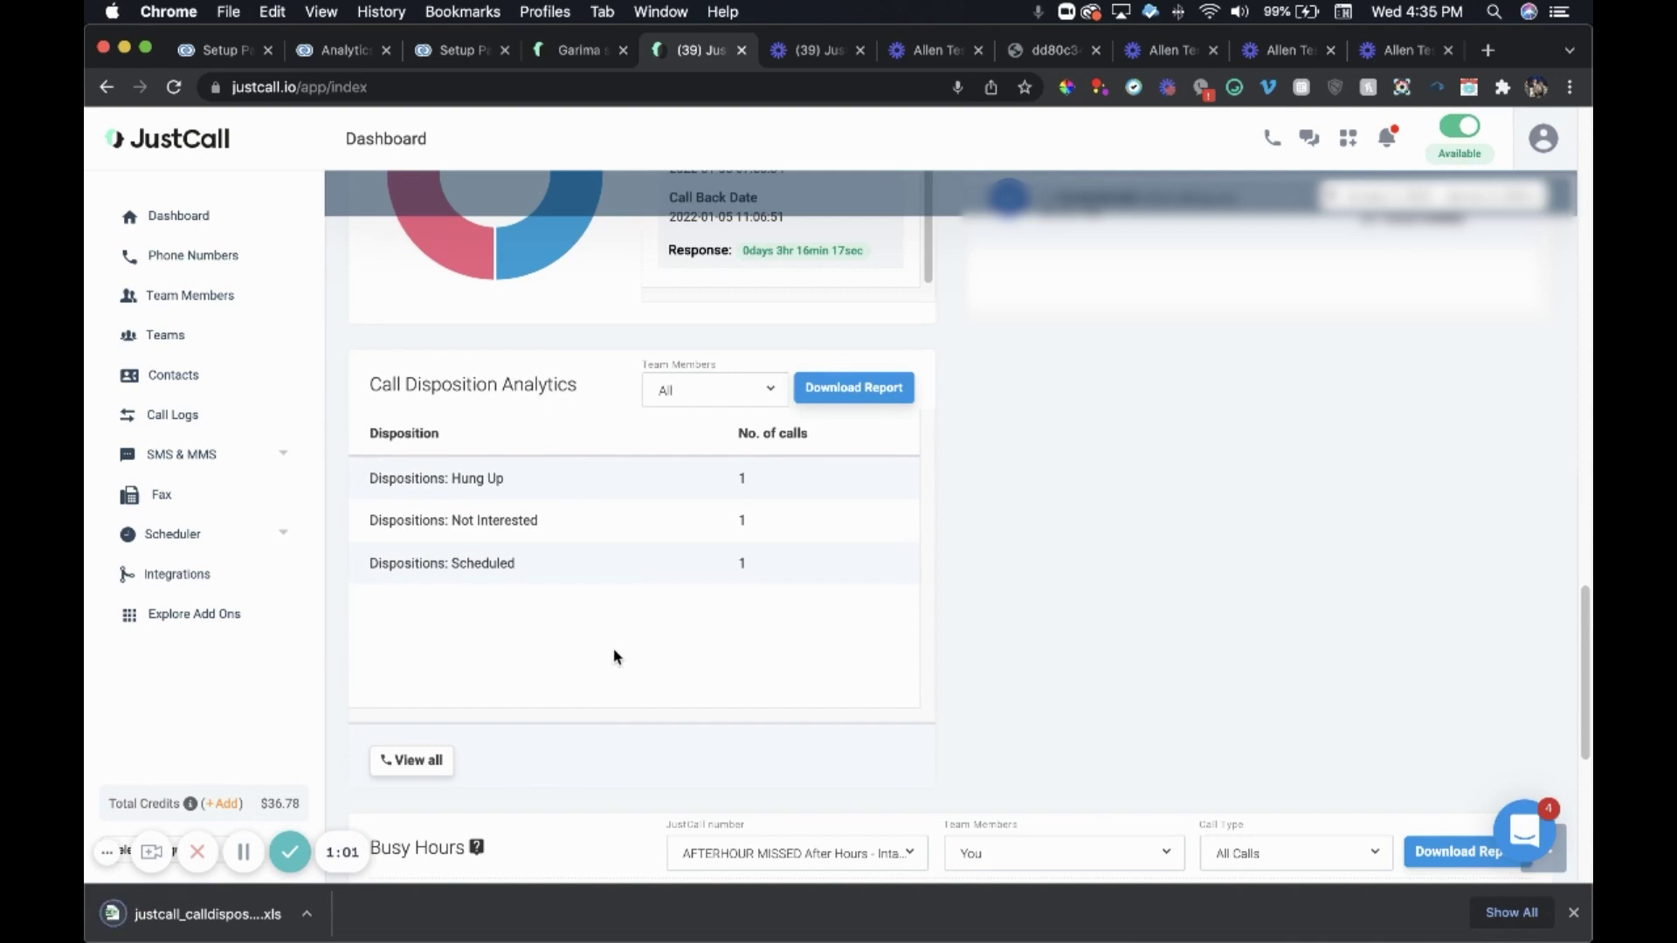
{"action": "left_click", "coordinate": [175, 926]}
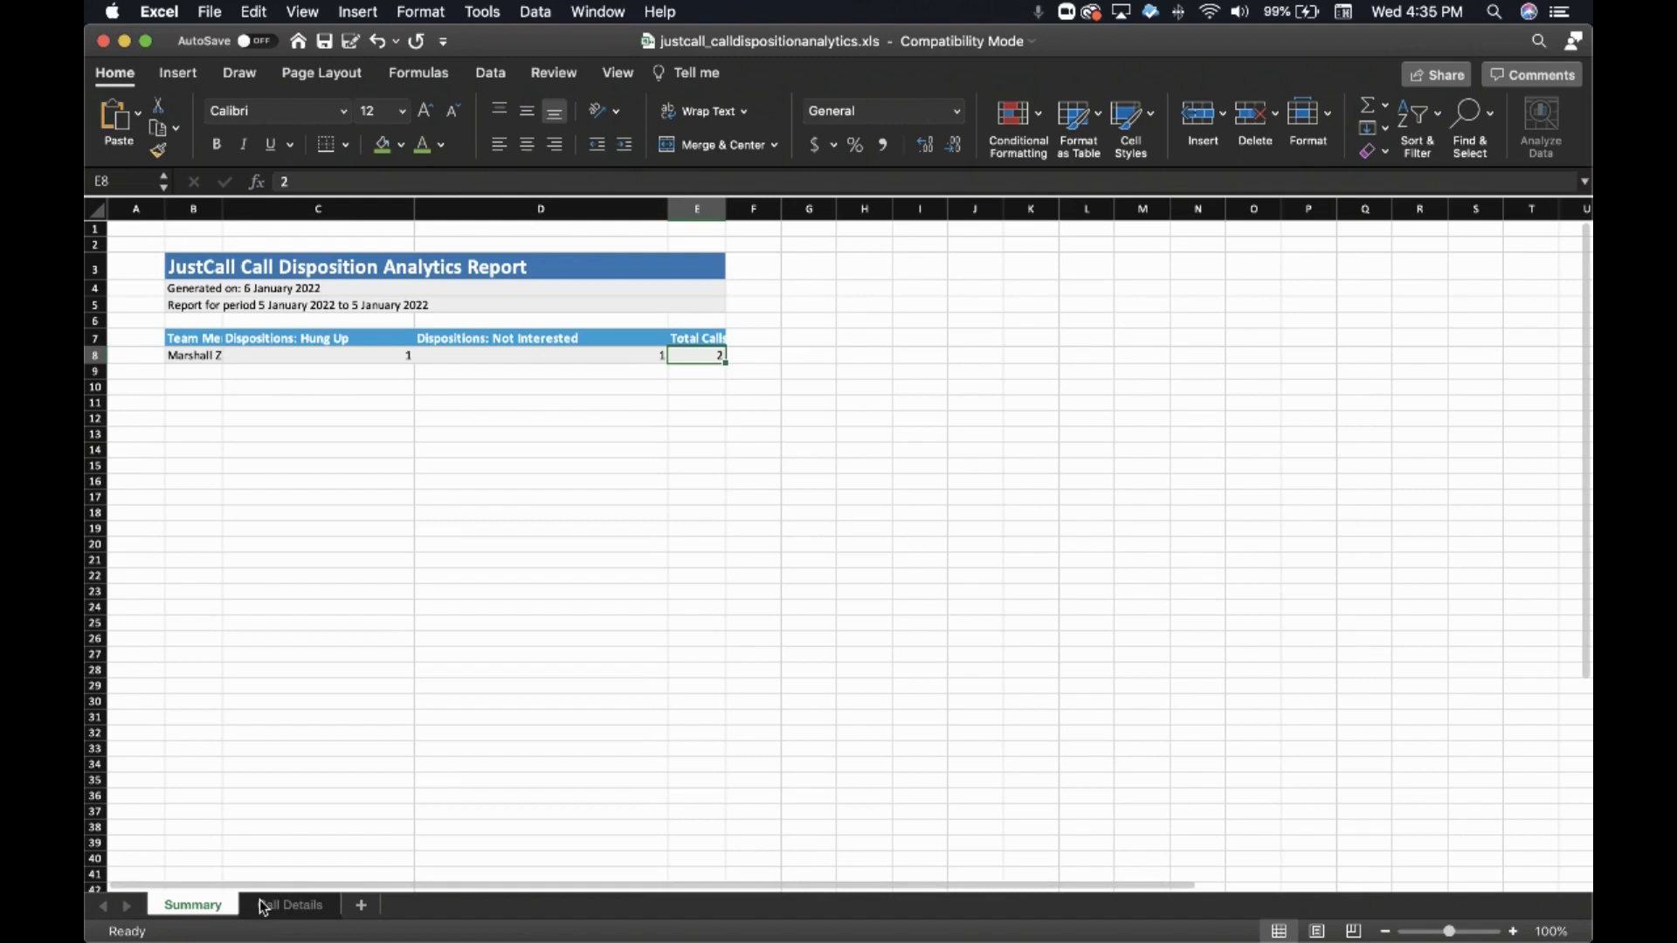
{"action": "left_click", "coordinate": [283, 913]}
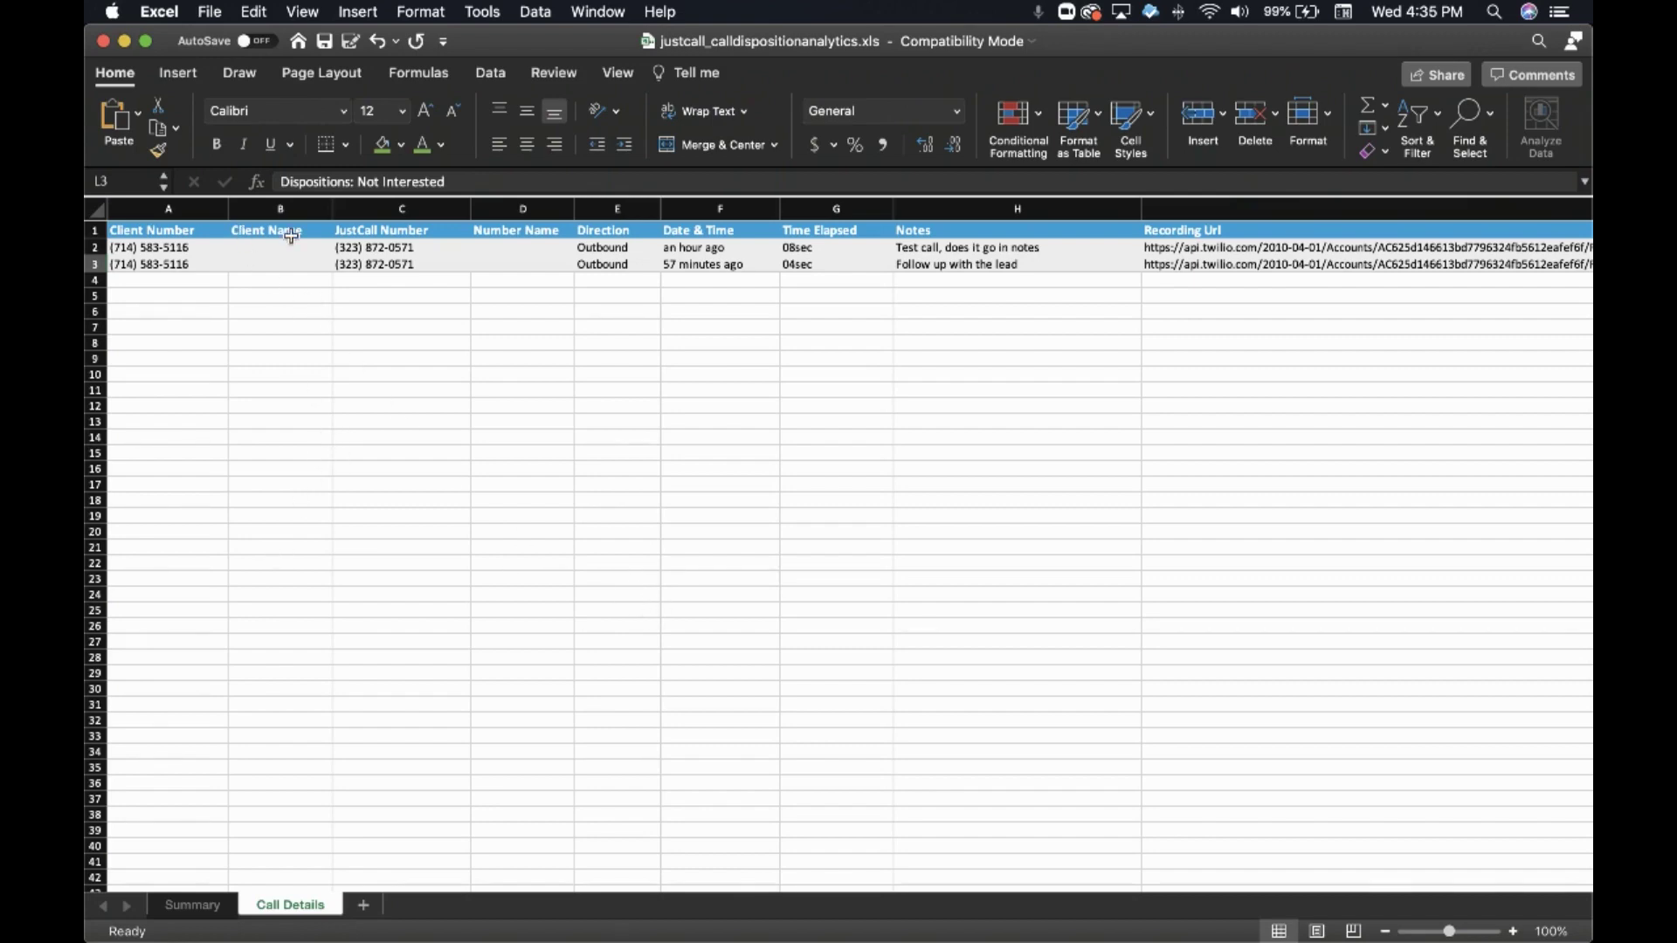
{"action": "scroll", "coordinate": [311, 504], "scroll_direction": "down", "scroll_amount": 5}
{"action": "scroll", "coordinate": [311, 504], "scroll_direction": "up", "scroll_amount": 5}
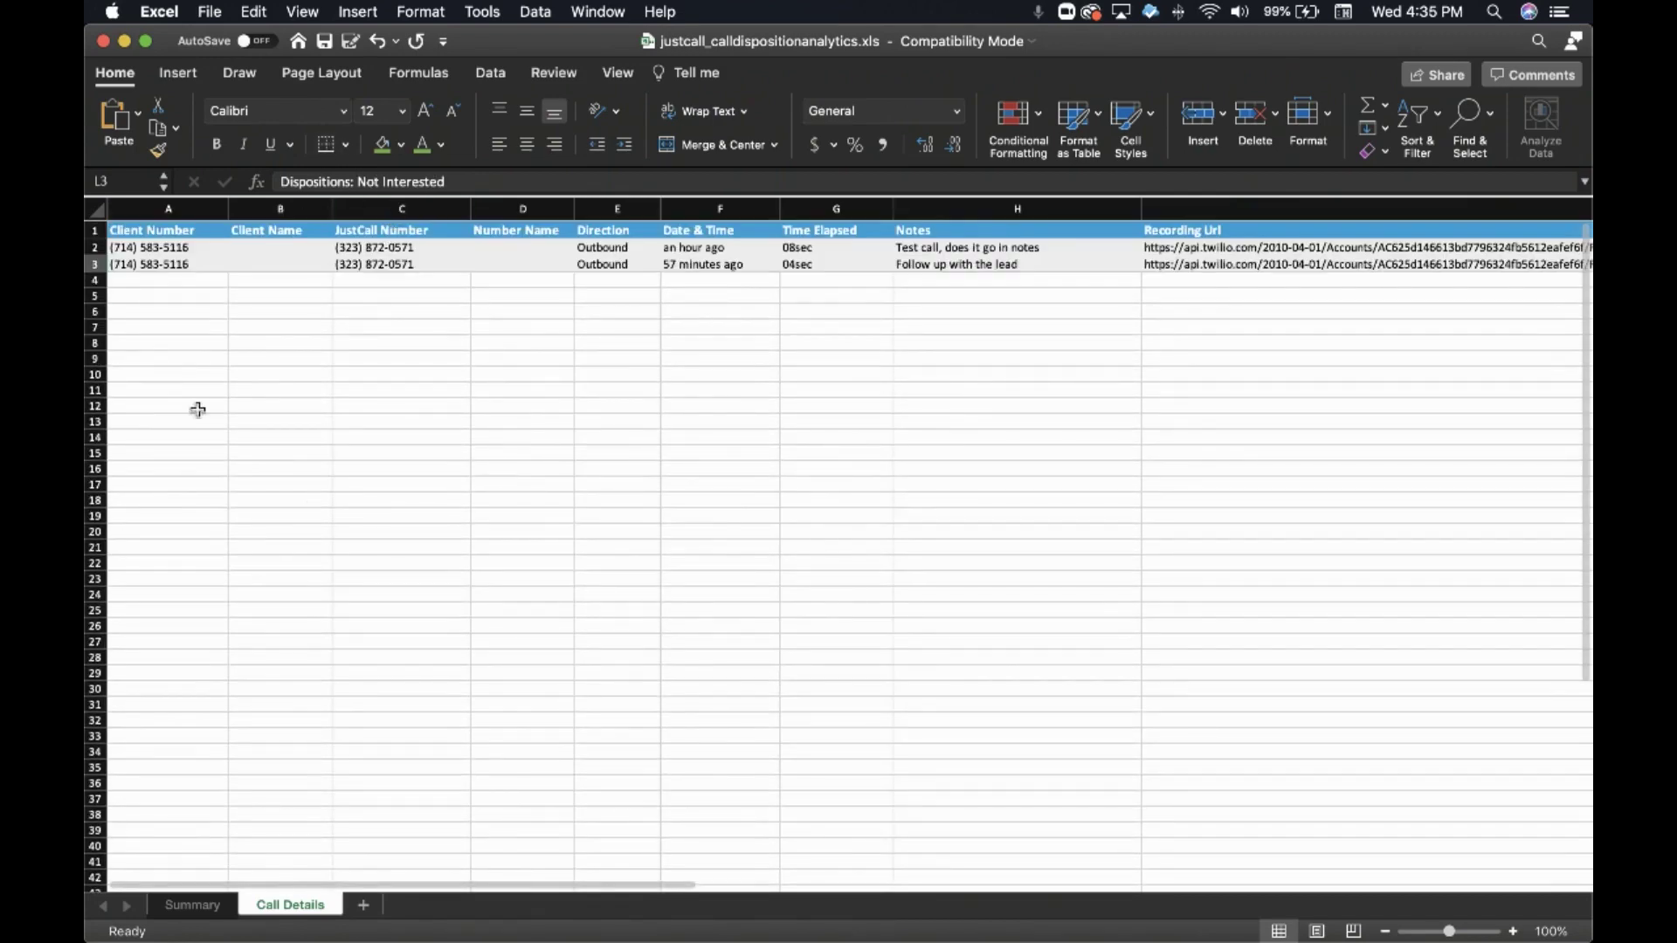
{"action": "left_click", "coordinate": [124, 42]}
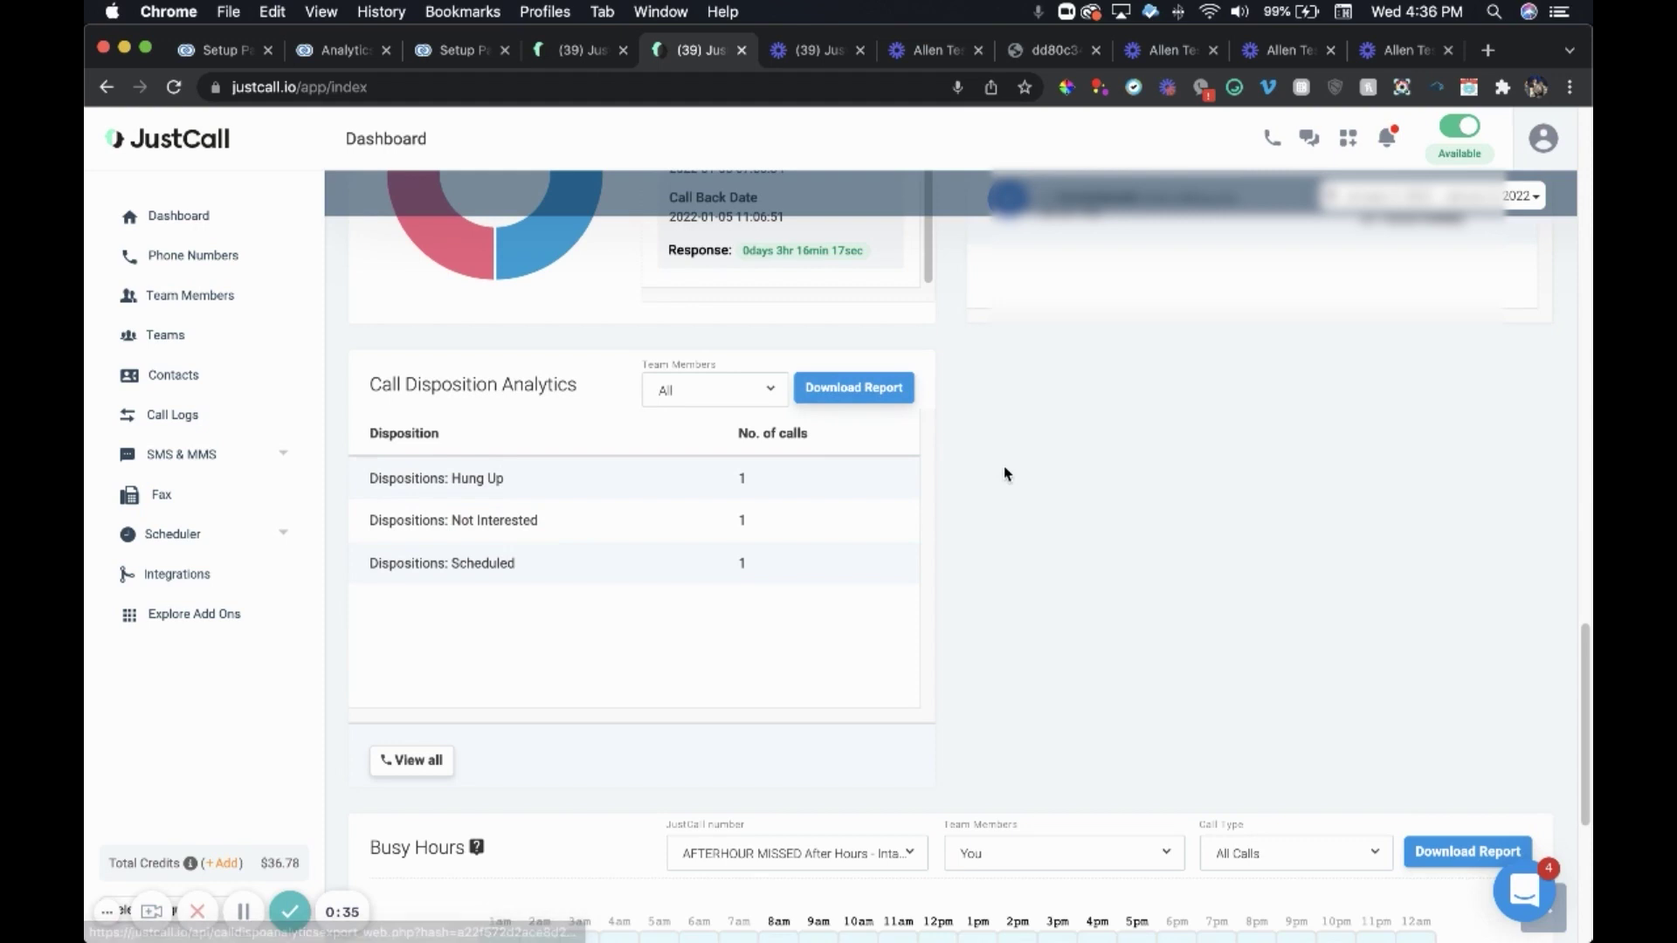
Step: Open the full call logs from Call Disposition Analytics, set the search type to Disposition Code and filter to Jan 5, 22, keeping all team members
{"action": "left_click", "coordinate": [441, 761]}
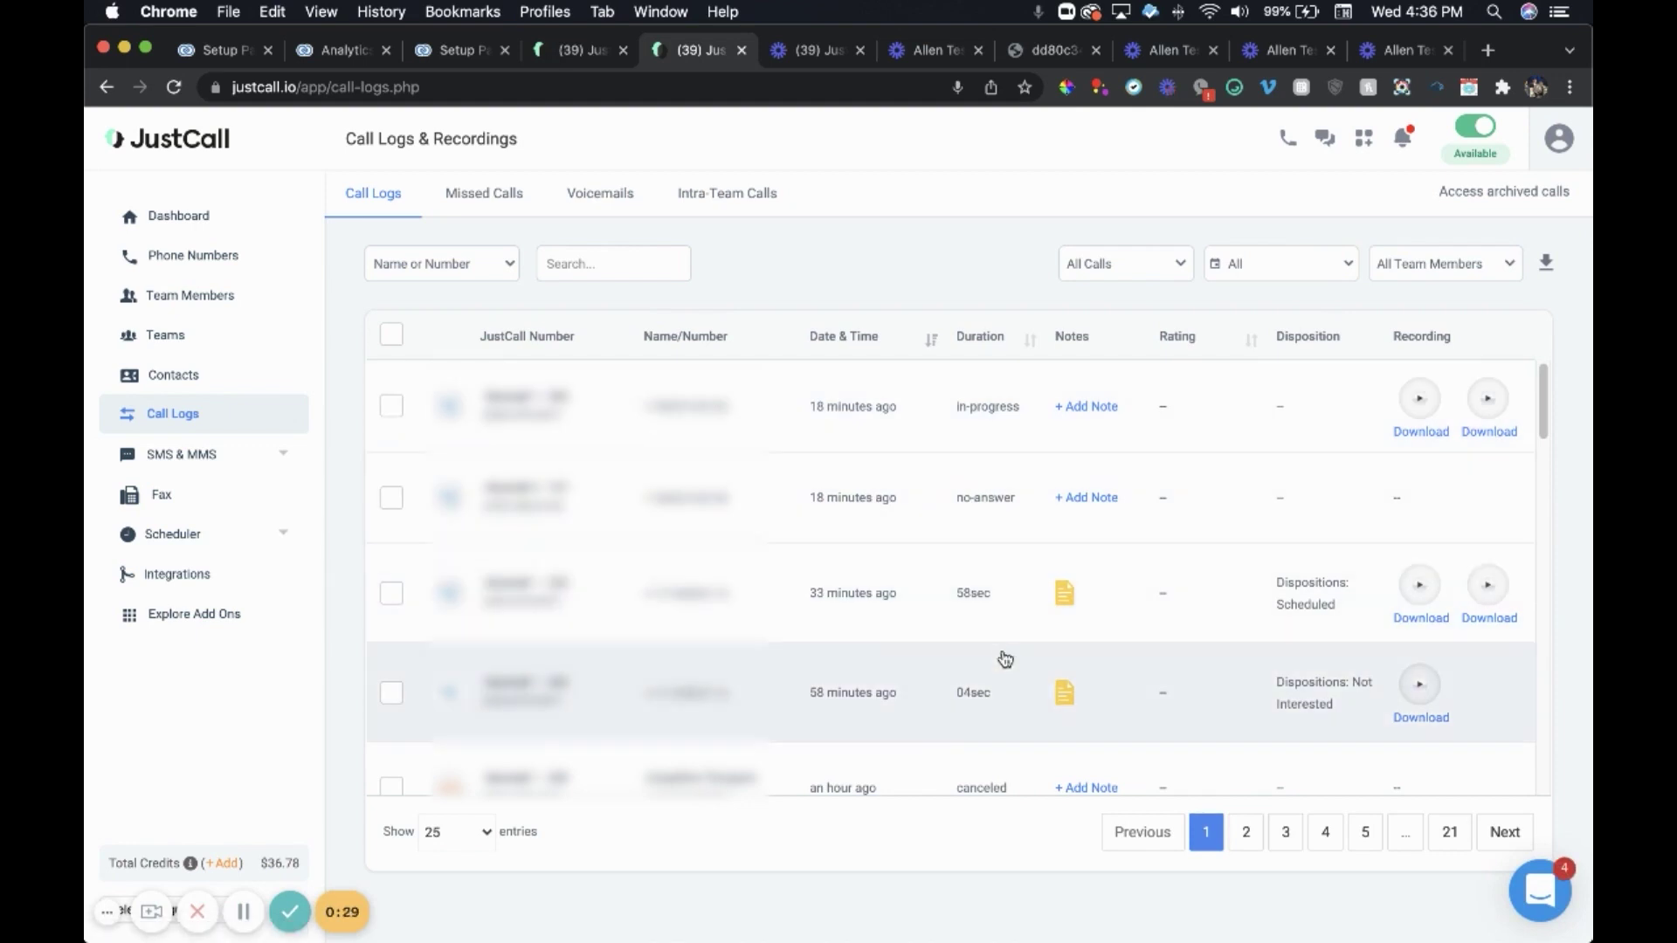
{"action": "left_click", "coordinate": [450, 262]}
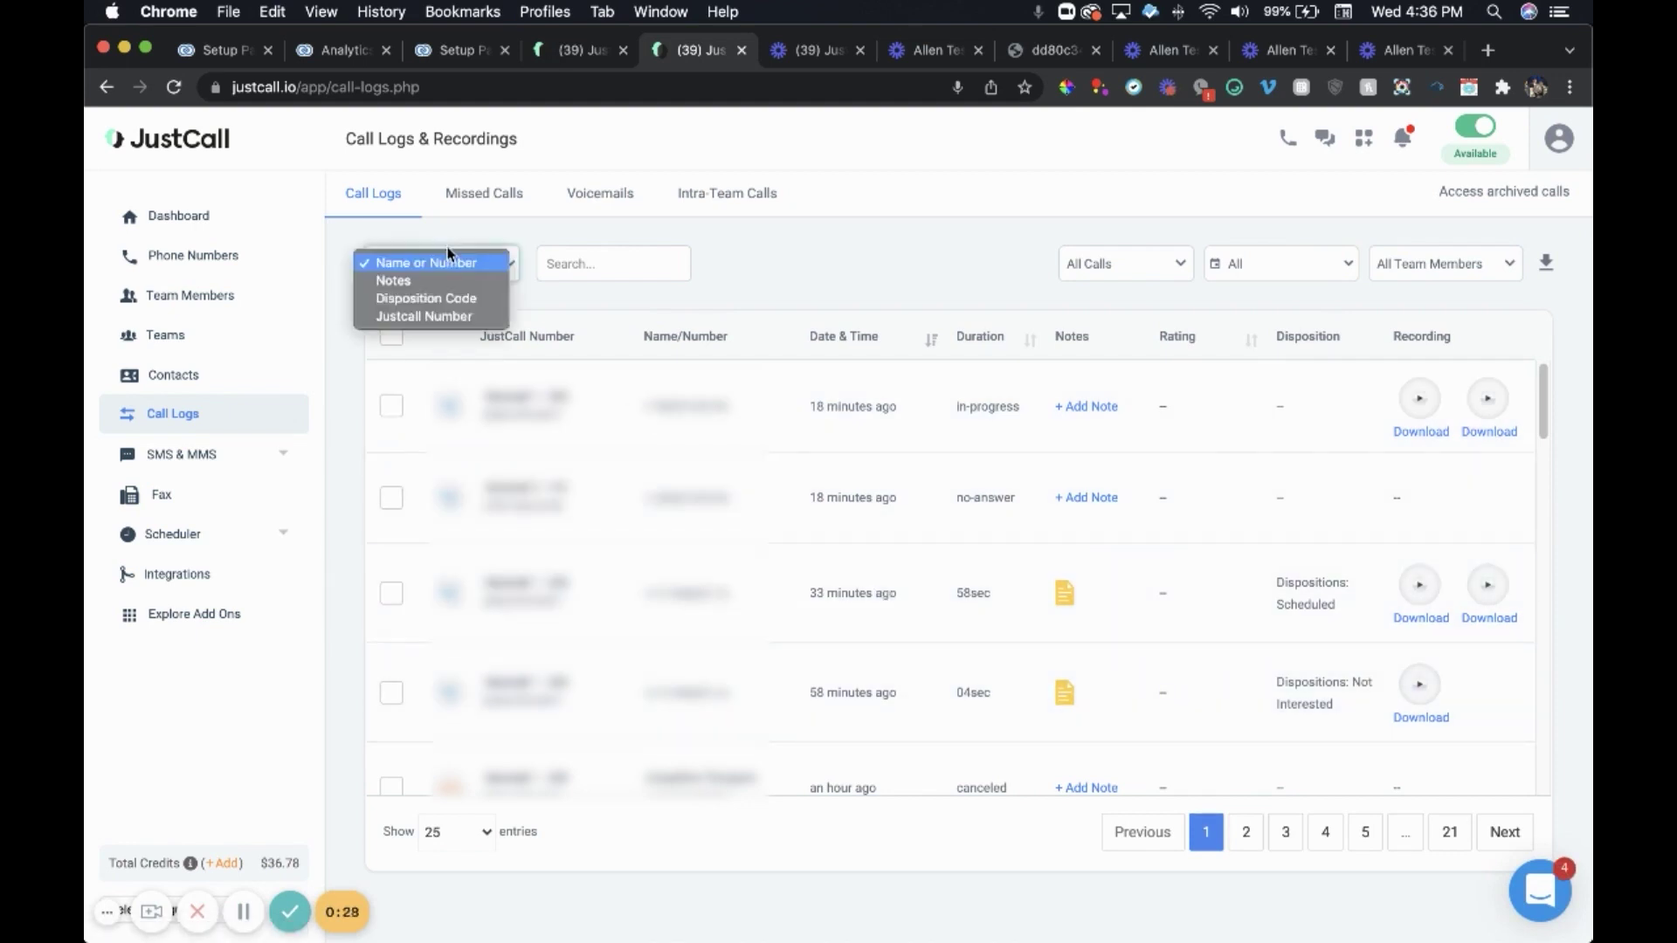
{"action": "left_click", "coordinate": [475, 297]}
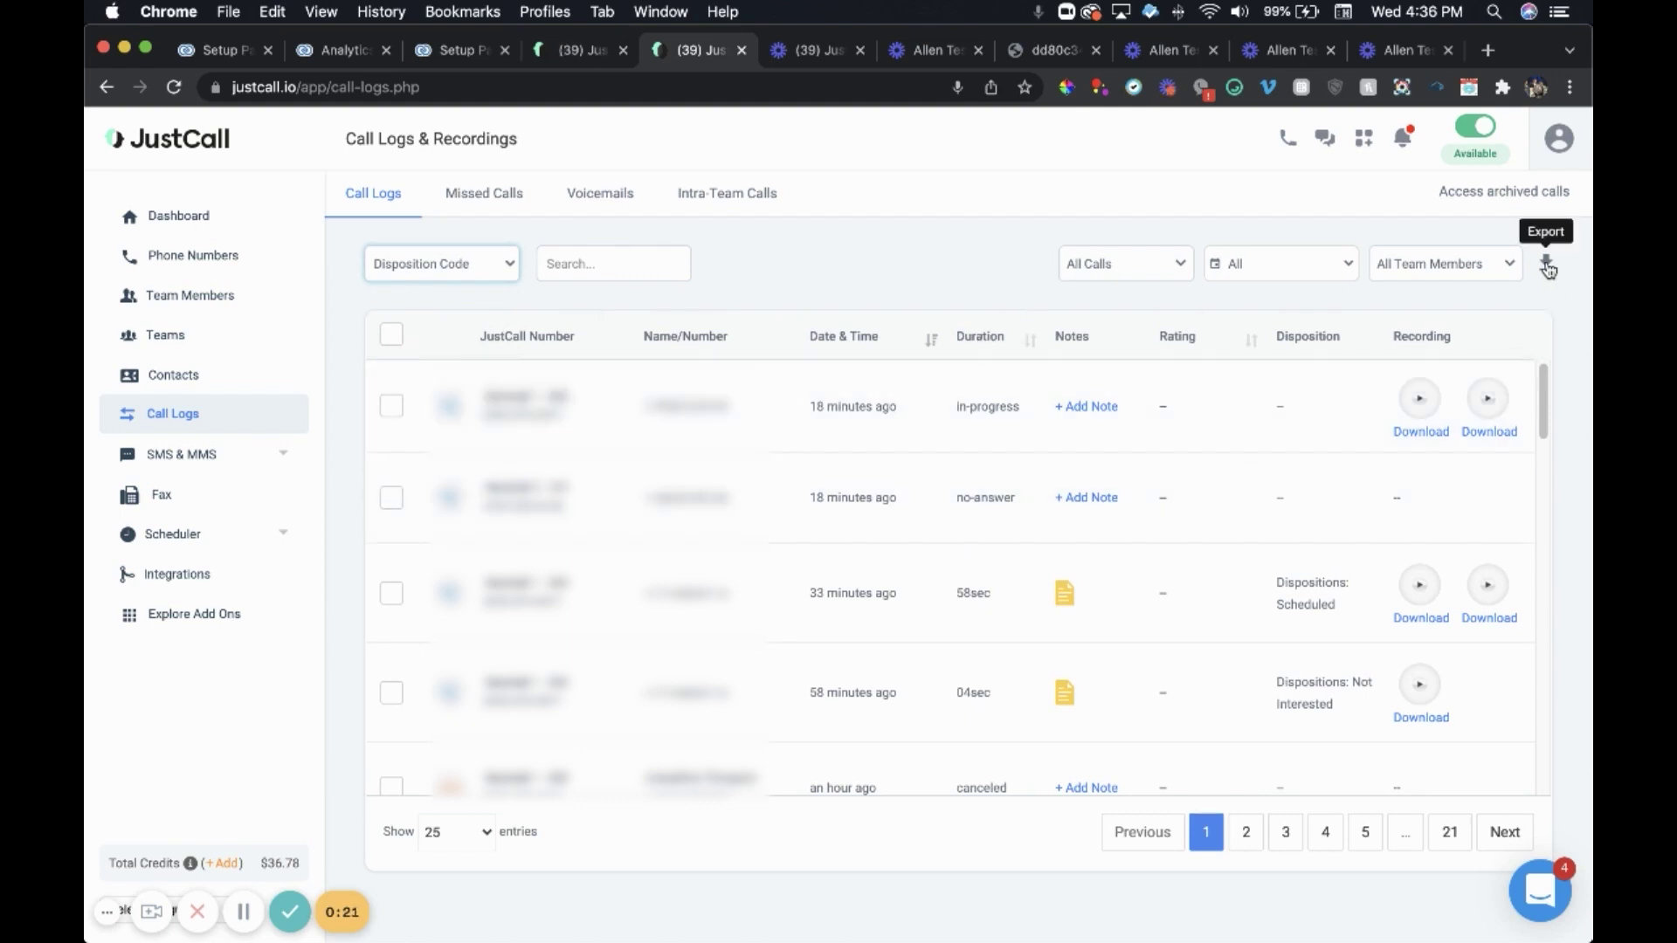
{"action": "left_click", "coordinate": [1288, 274]}
{"action": "left_click", "coordinate": [732, 354]}
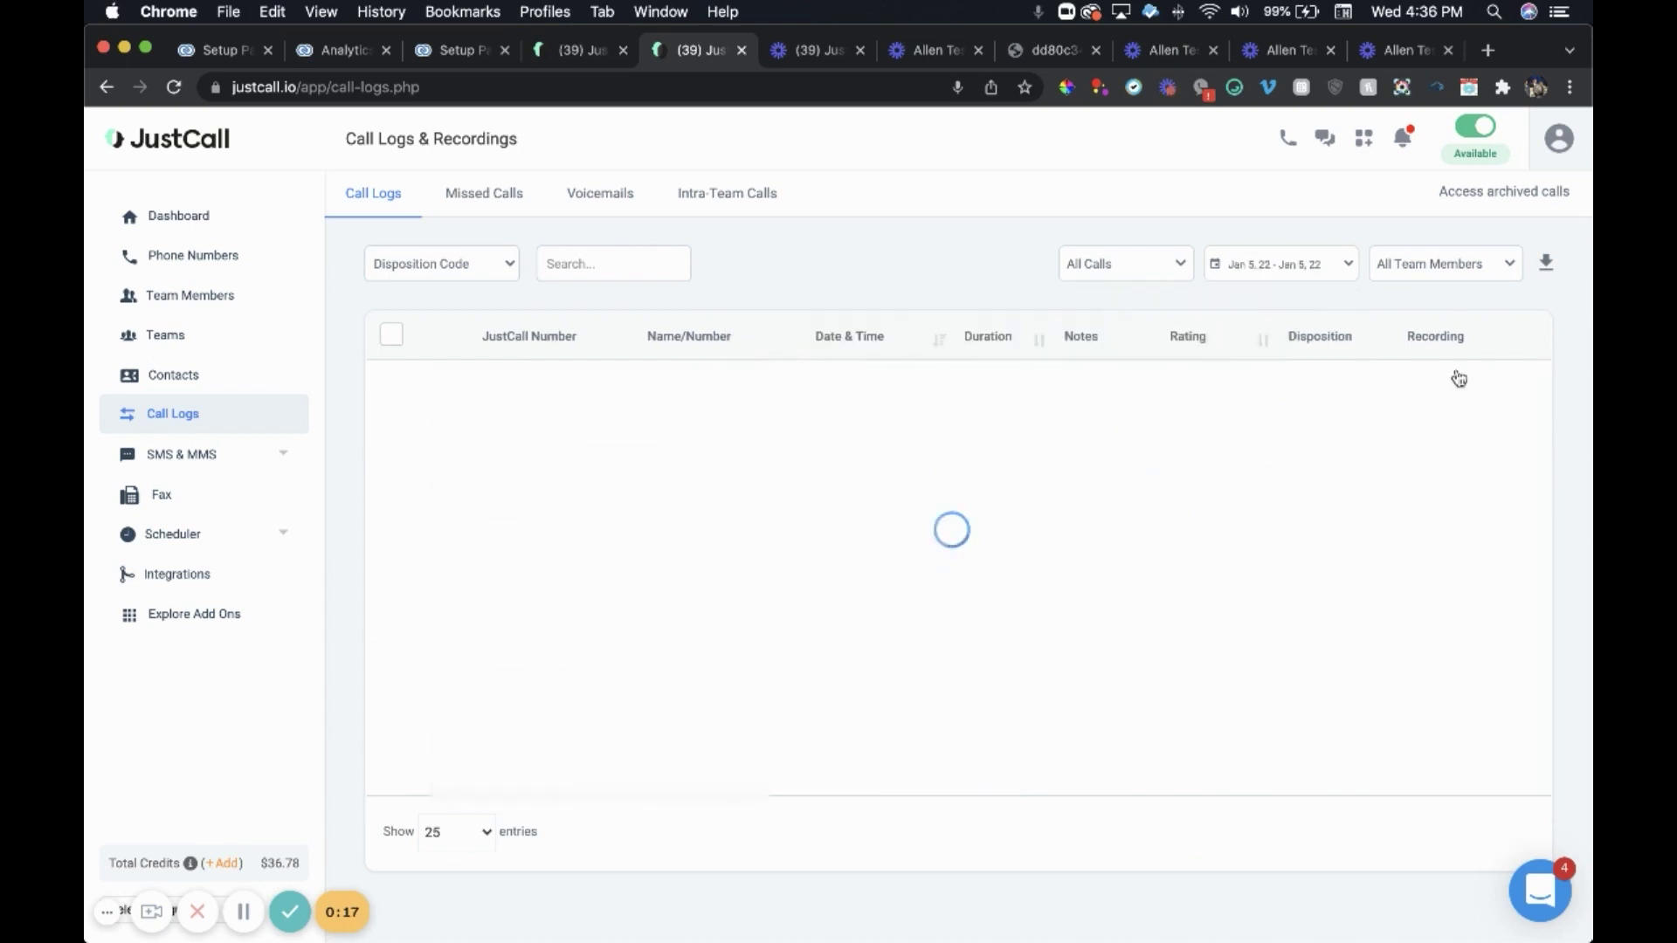
{"action": "left_click", "coordinate": [1459, 263]}
{"action": "left_click", "coordinate": [878, 249]}
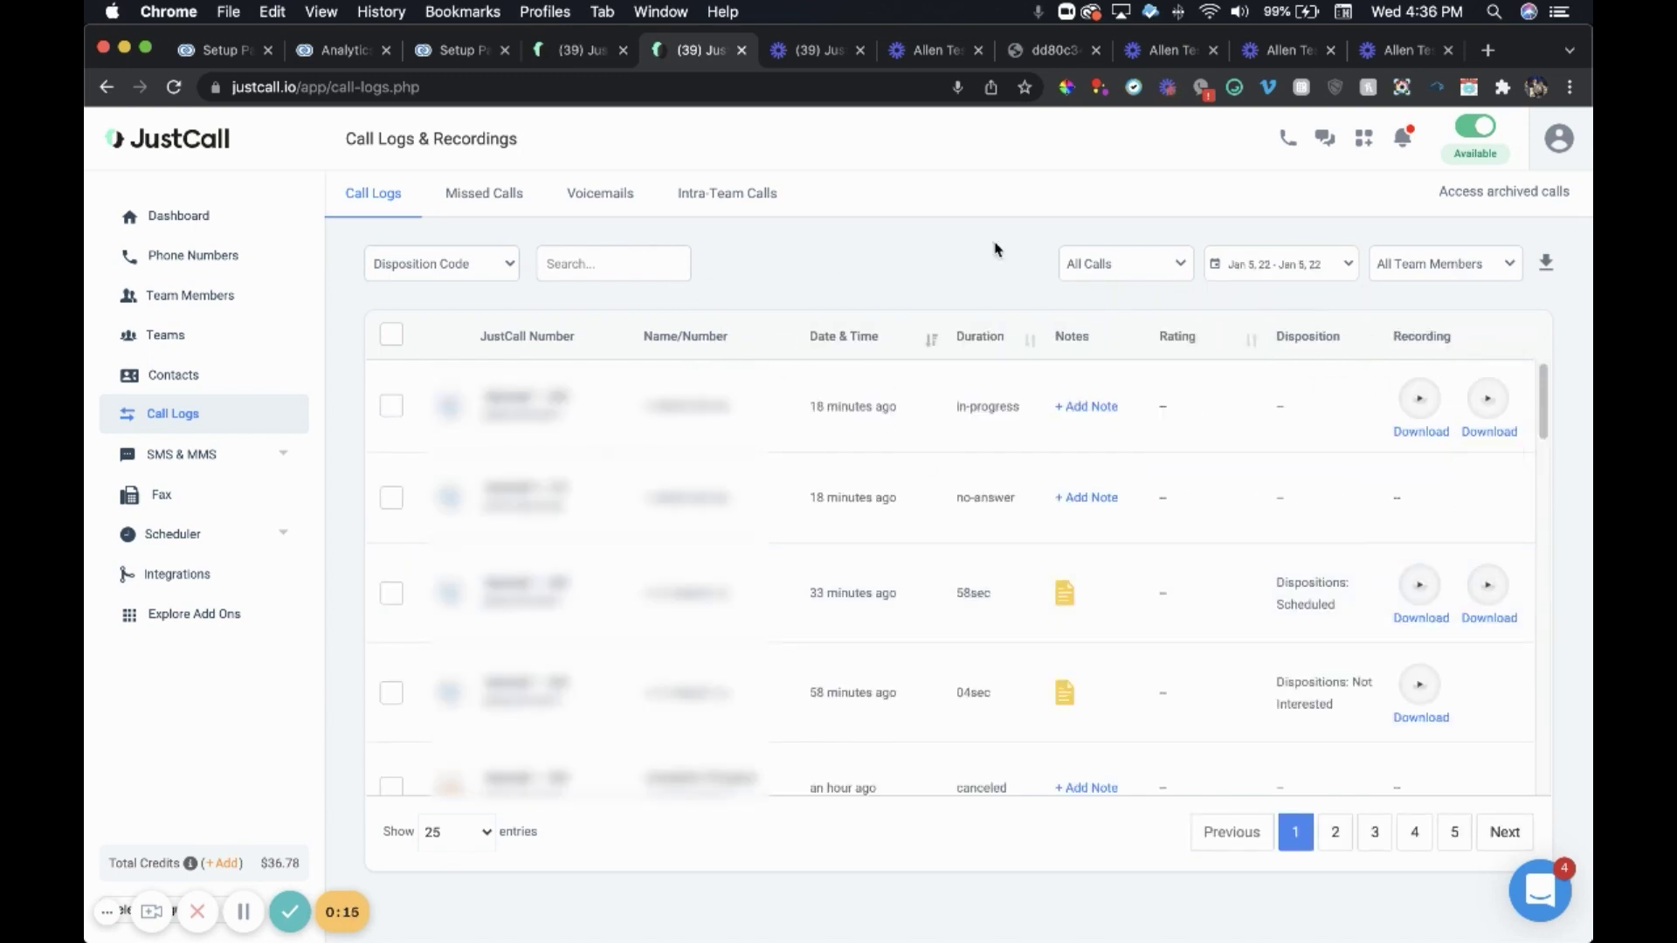
Step: Export the filtered call logs and review the call rows and columns of the exported file in Excel
{"action": "left_click", "coordinate": [1547, 267]}
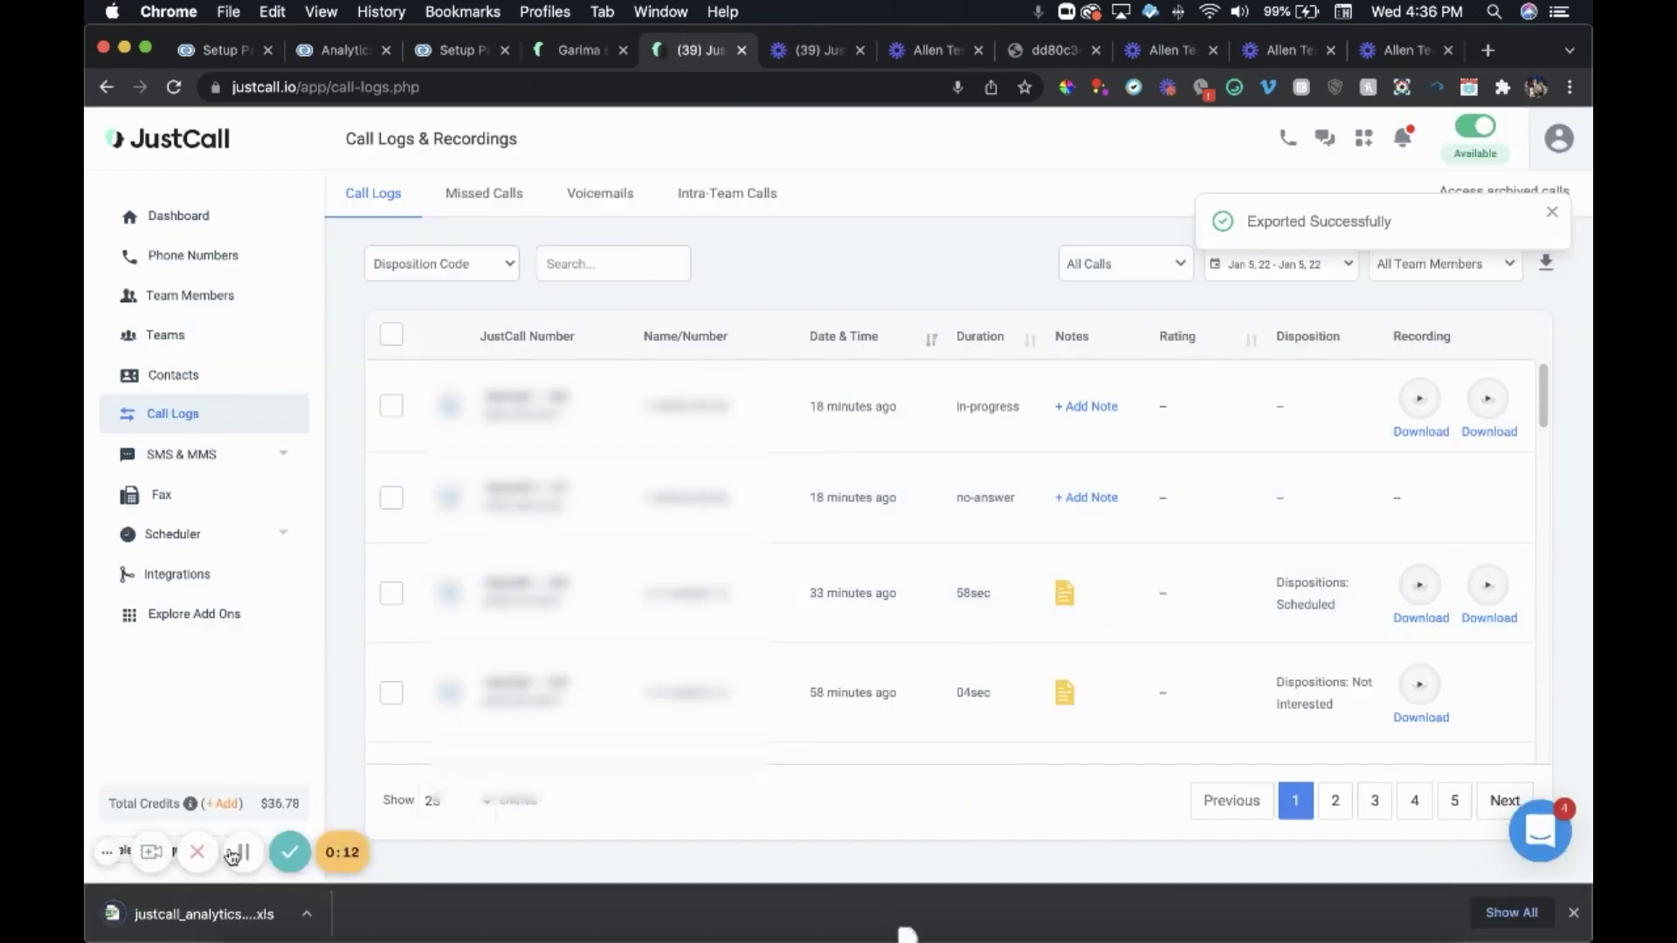
{"action": "left_click", "coordinate": [201, 914]}
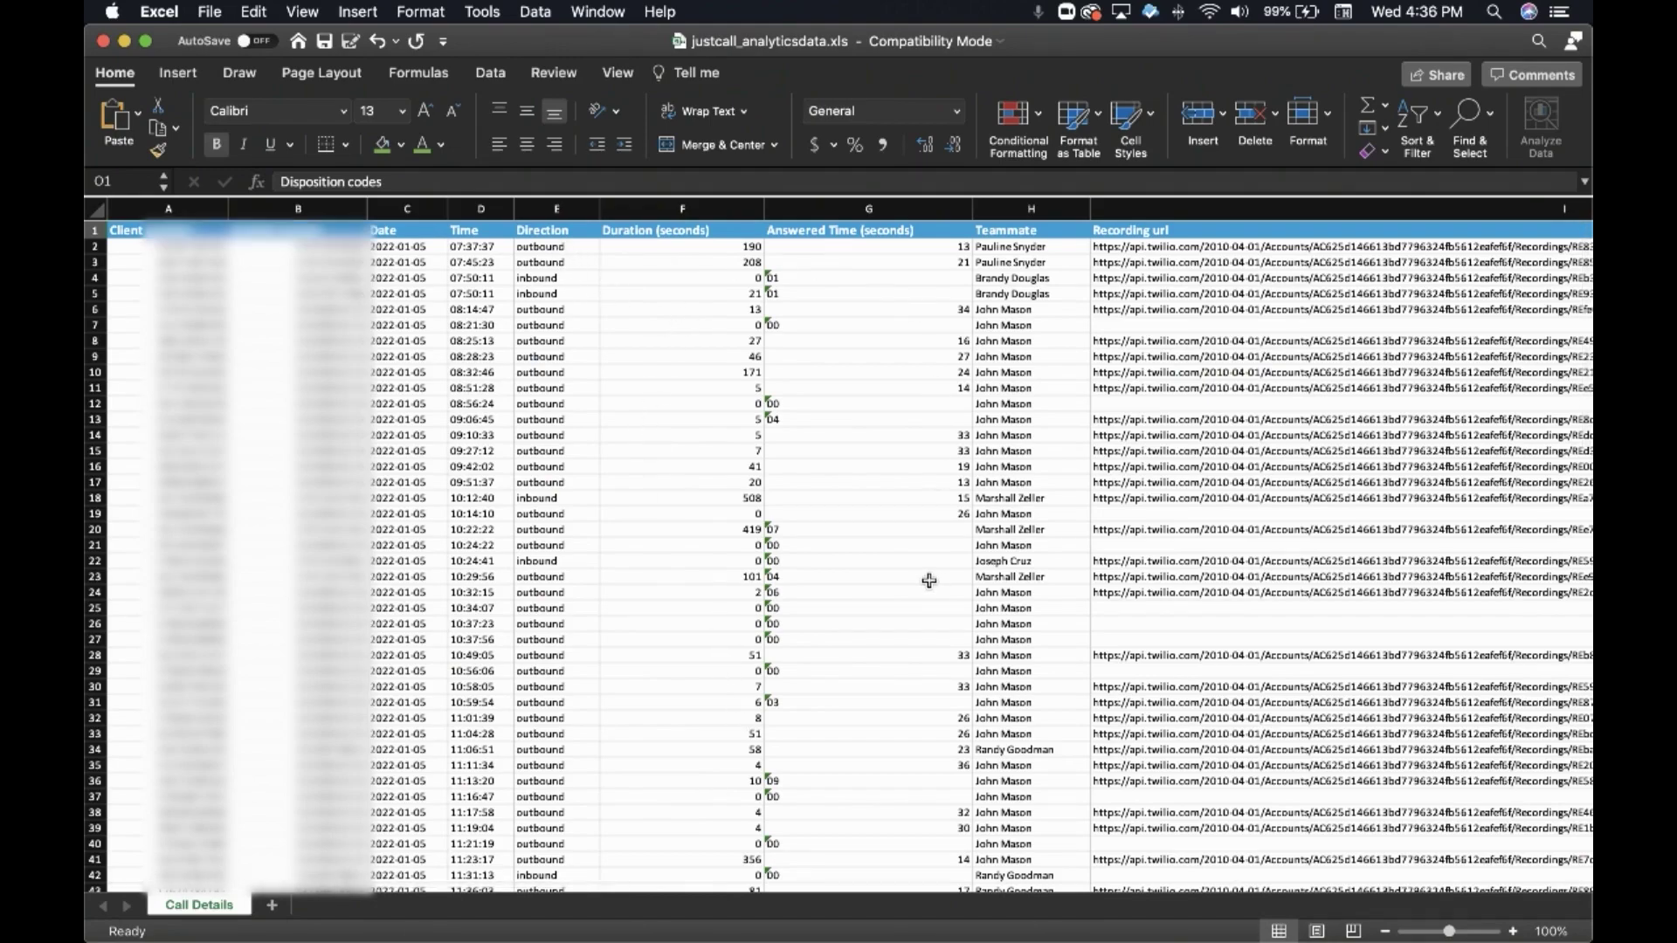
{"action": "scroll", "coordinate": [928, 581], "scroll_direction": "down", "scroll_amount": 10}
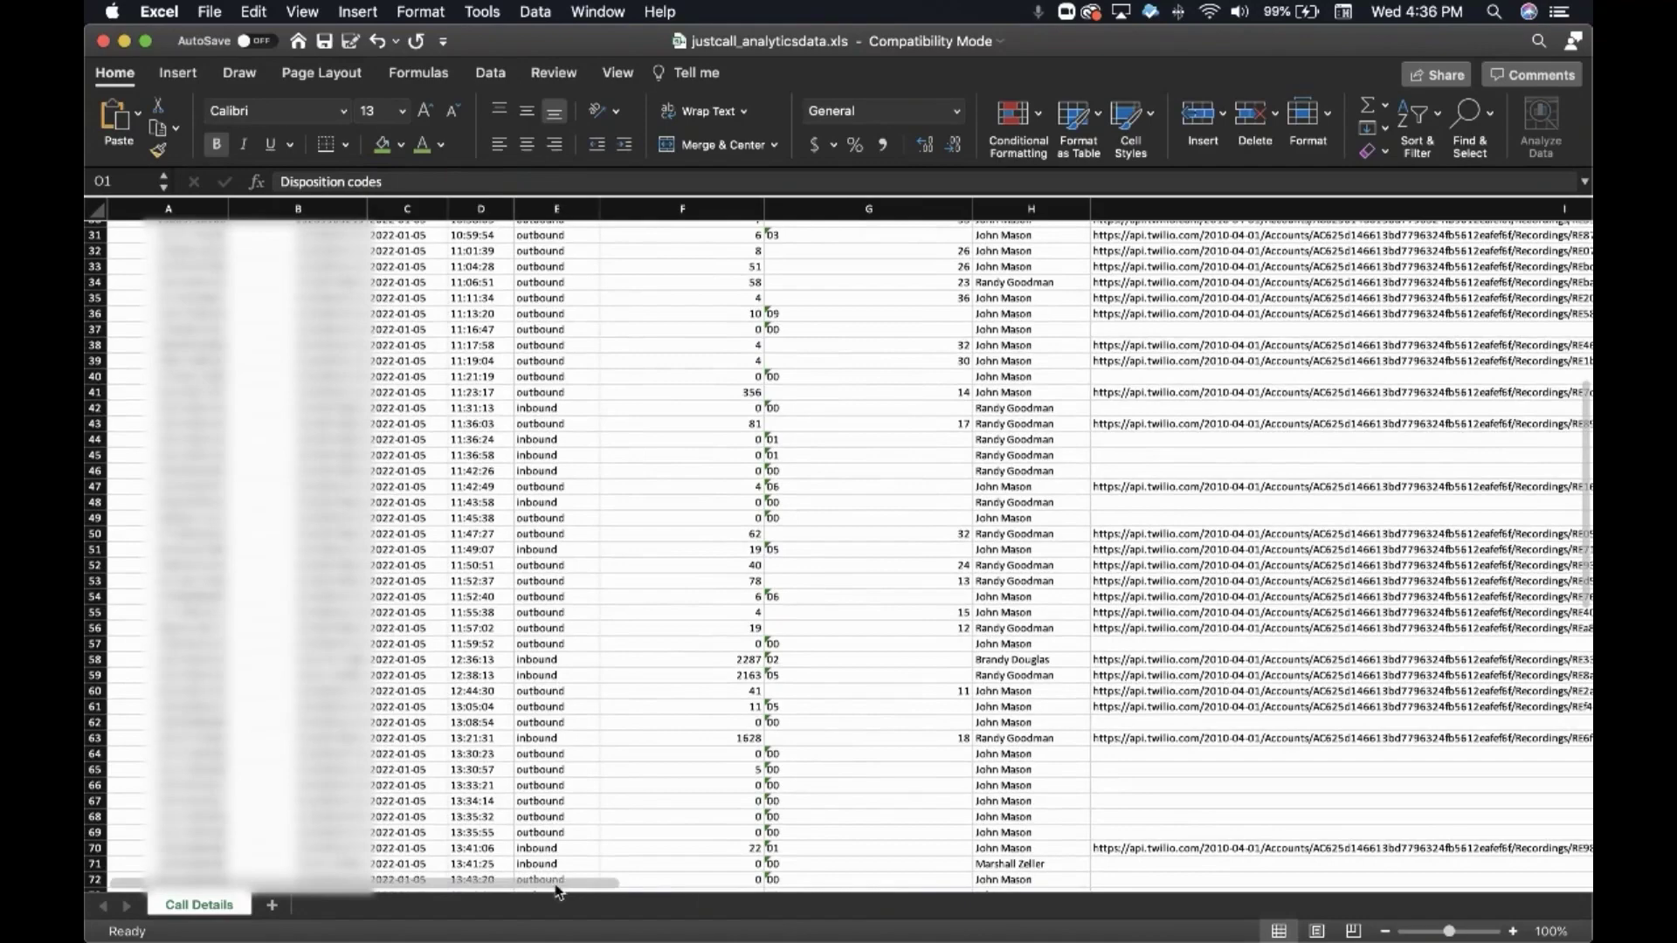
{"action": "left_click_drag", "start_coordinate": [437, 886], "coordinate": [1025, 883]}
{"action": "scroll", "coordinate": [1072, 733], "scroll_direction": "left", "scroll_amount": 5}
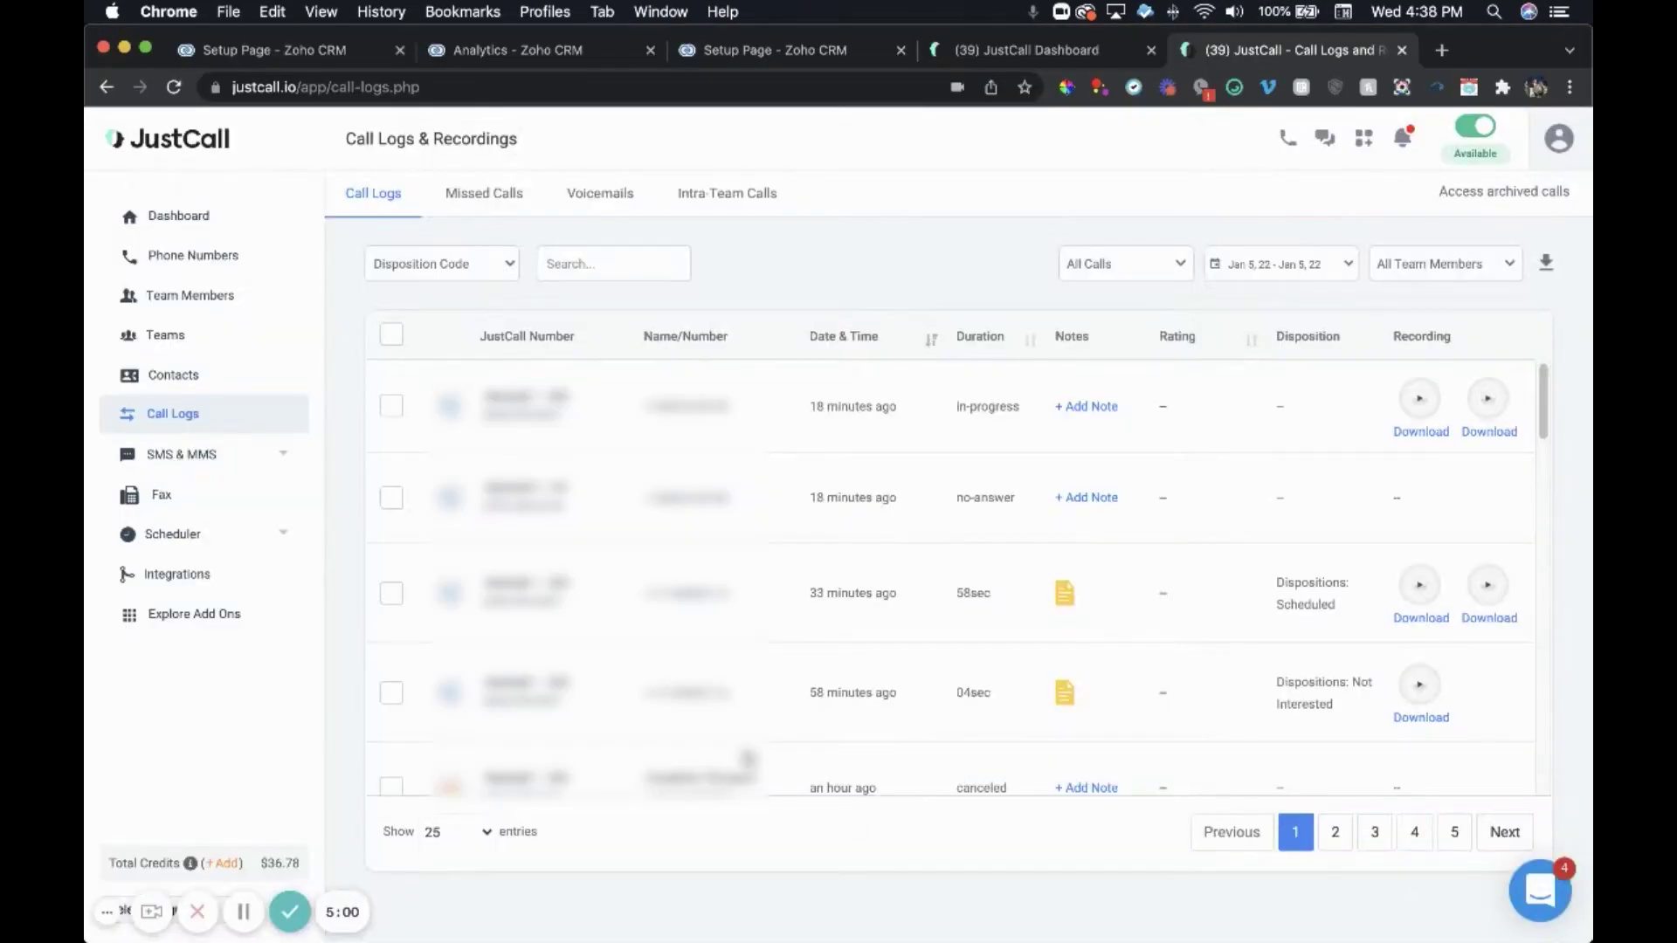
Step: Return from the call logs to the dashboard and review the Call Disposition Analytics for December 30, 2021 to January 5, 2022
{"action": "left_click", "coordinate": [157, 213]}
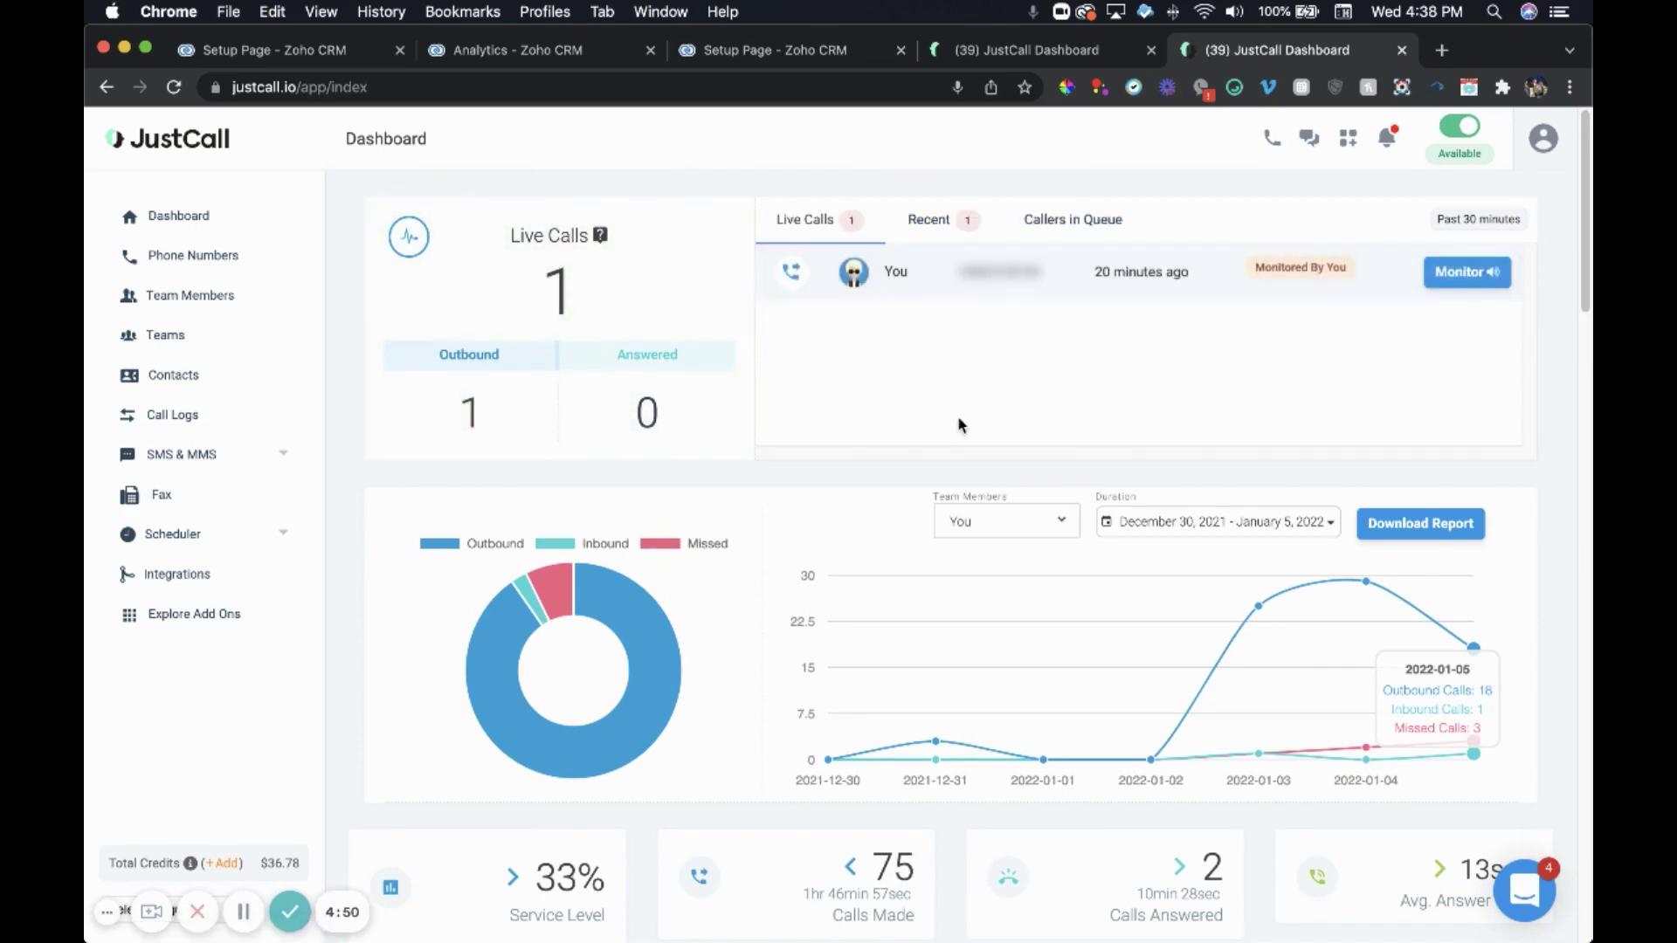
{"action": "scroll", "coordinate": [957, 415], "scroll_direction": "down", "scroll_amount": 6}
{"action": "scroll", "coordinate": [996, 512], "scroll_direction": "down", "scroll_amount": 5}
{"action": "scroll", "coordinate": [823, 572], "scroll_direction": "down", "scroll_amount": 5}
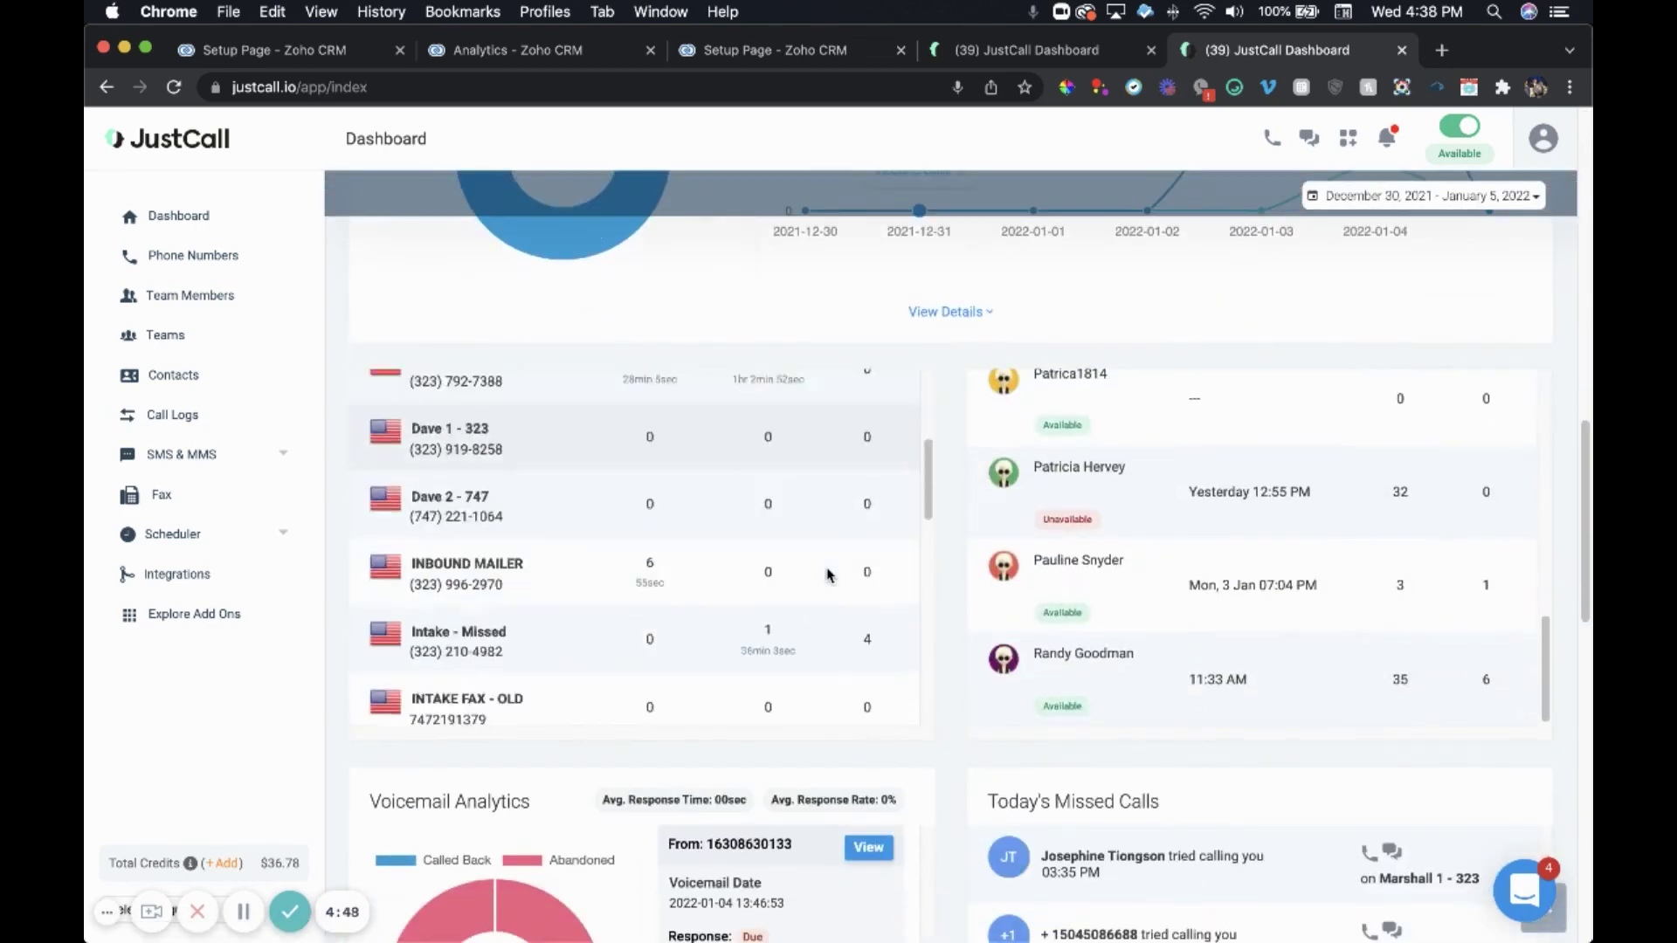
{"action": "scroll", "coordinate": [941, 550], "scroll_direction": "down", "scroll_amount": 10}
{"action": "scroll", "coordinate": [926, 542], "scroll_direction": "up", "scroll_amount": 7}
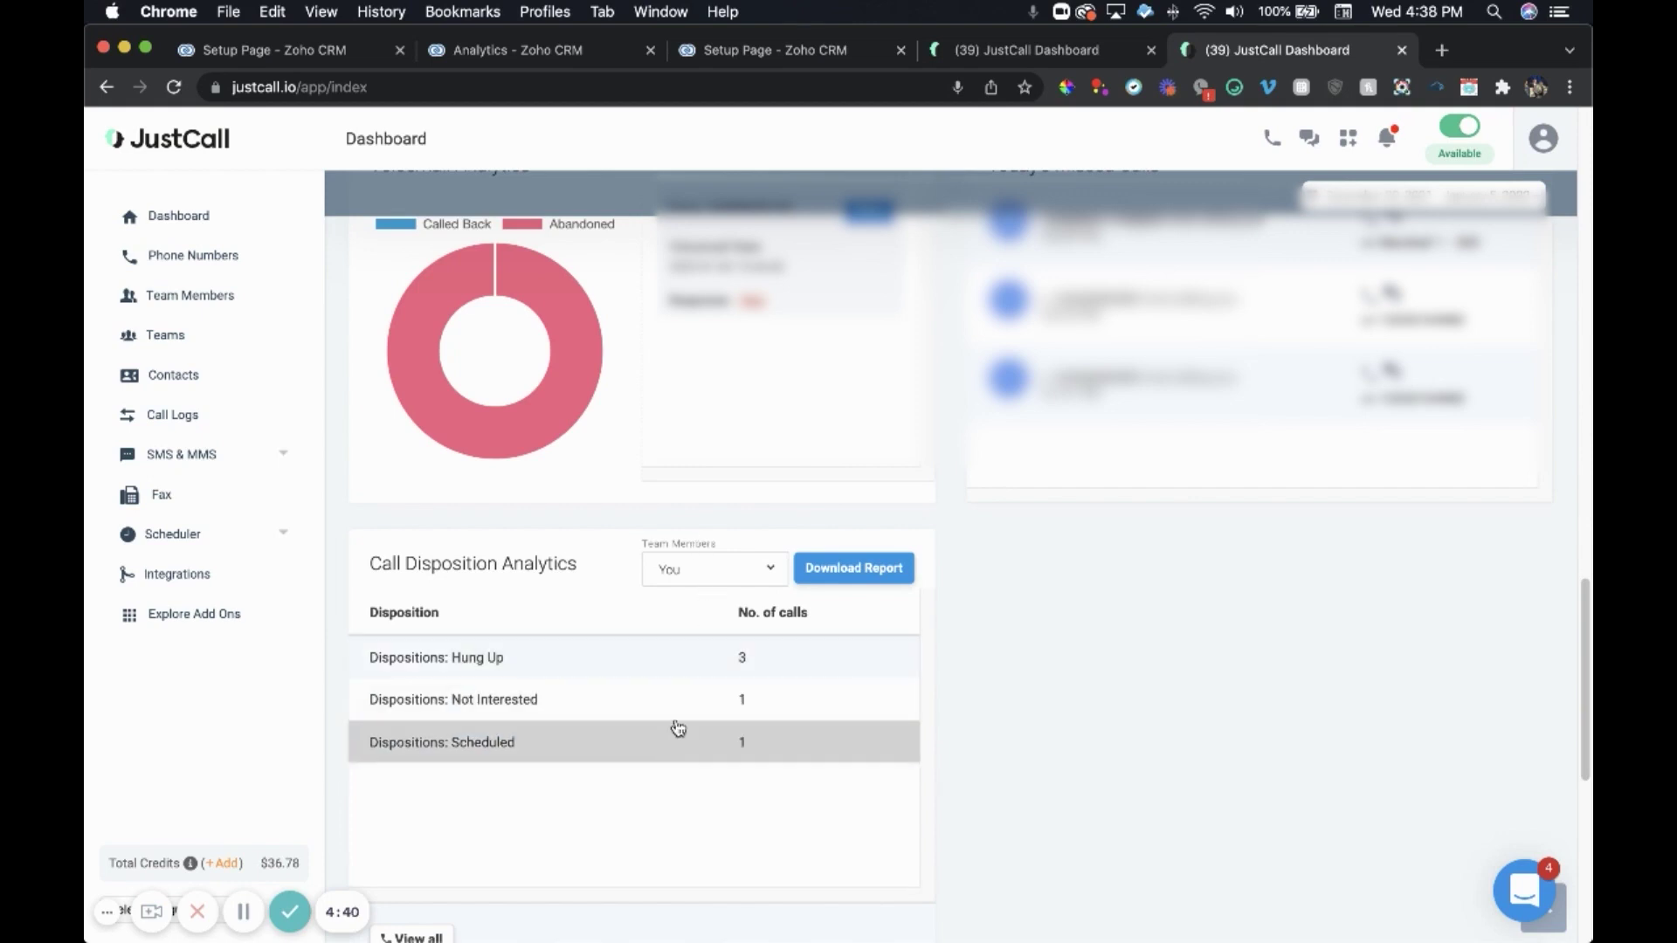
Step: Set the Busy Hours chart to cover all JustCall numbers
{"action": "scroll", "coordinate": [950, 546], "scroll_direction": "down", "scroll_amount": 4}
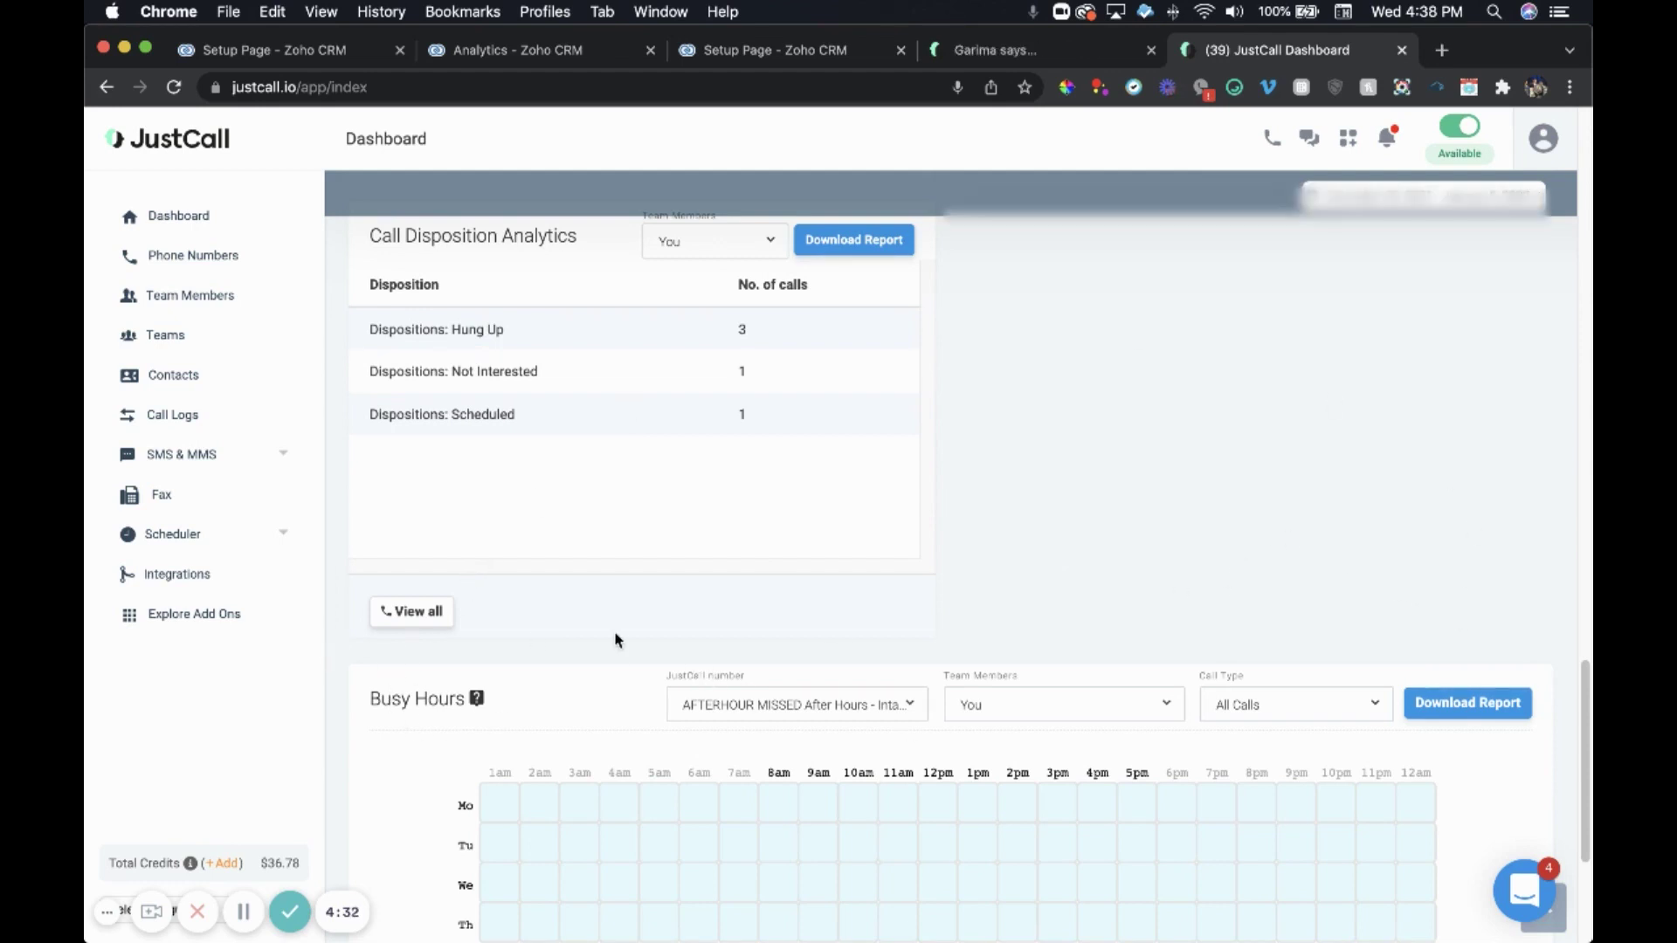
{"action": "scroll", "coordinate": [616, 640], "scroll_direction": "down", "scroll_amount": 3}
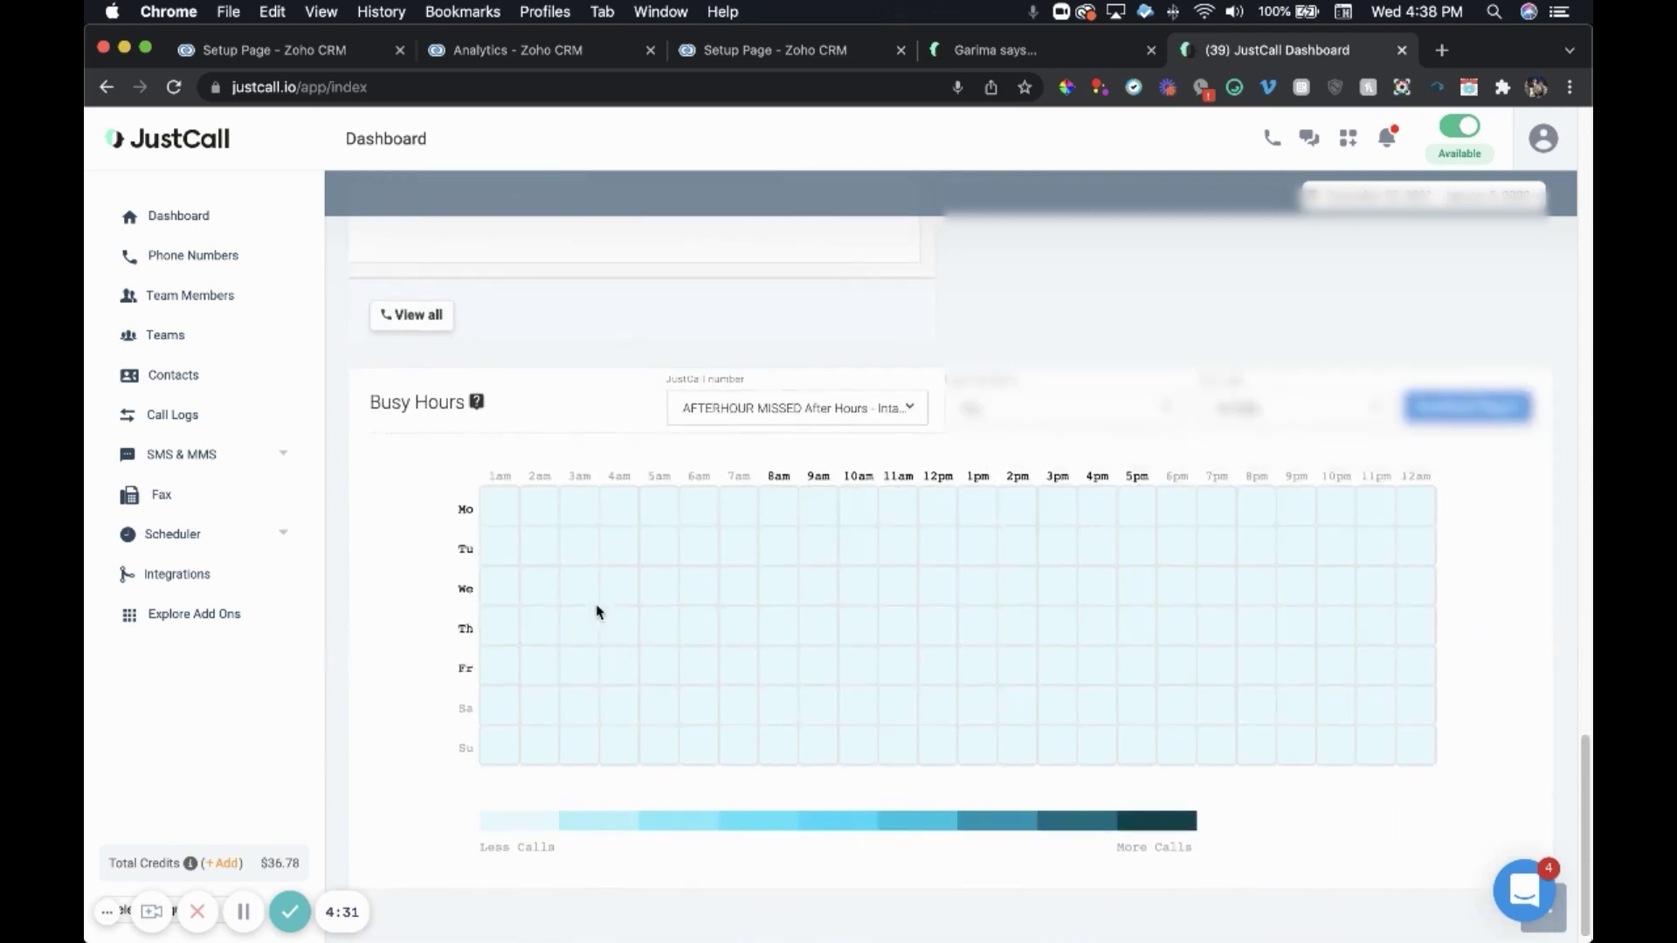
{"action": "left_click", "coordinate": [867, 417]}
{"action": "left_click", "coordinate": [828, 482]}
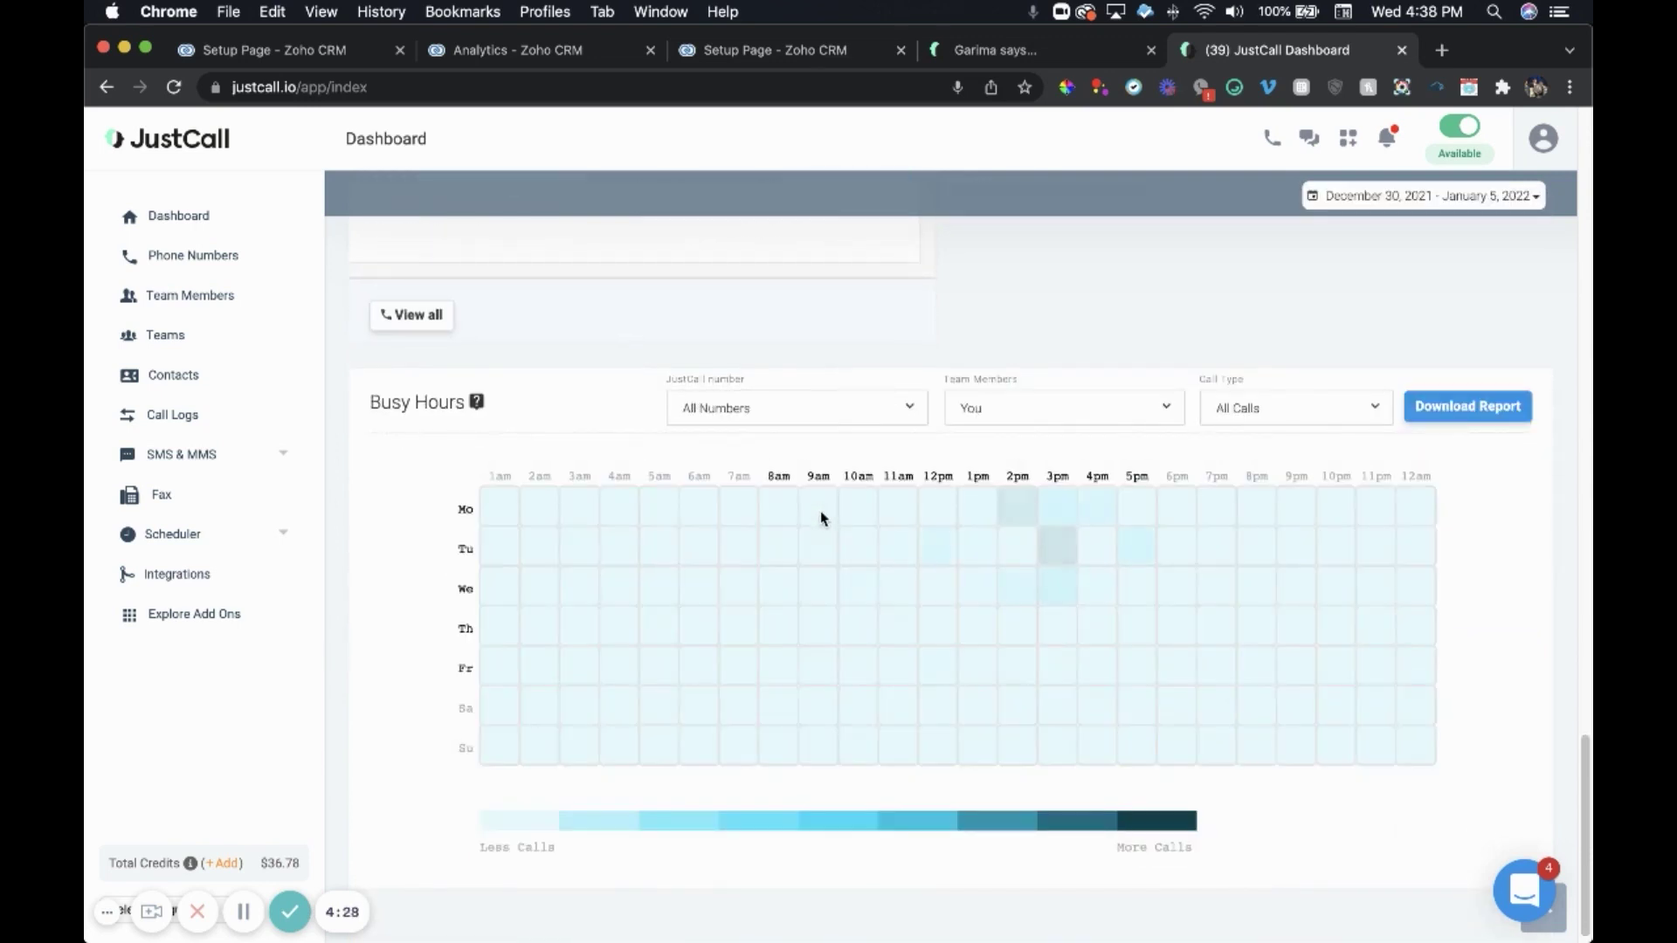
Step: Set the Busy Hours chart to all team members and inbound calls, and inspect the call counts of Tuesday's busiest hours
{"action": "left_click", "coordinate": [1030, 409]}
{"action": "left_click", "coordinate": [1044, 521]}
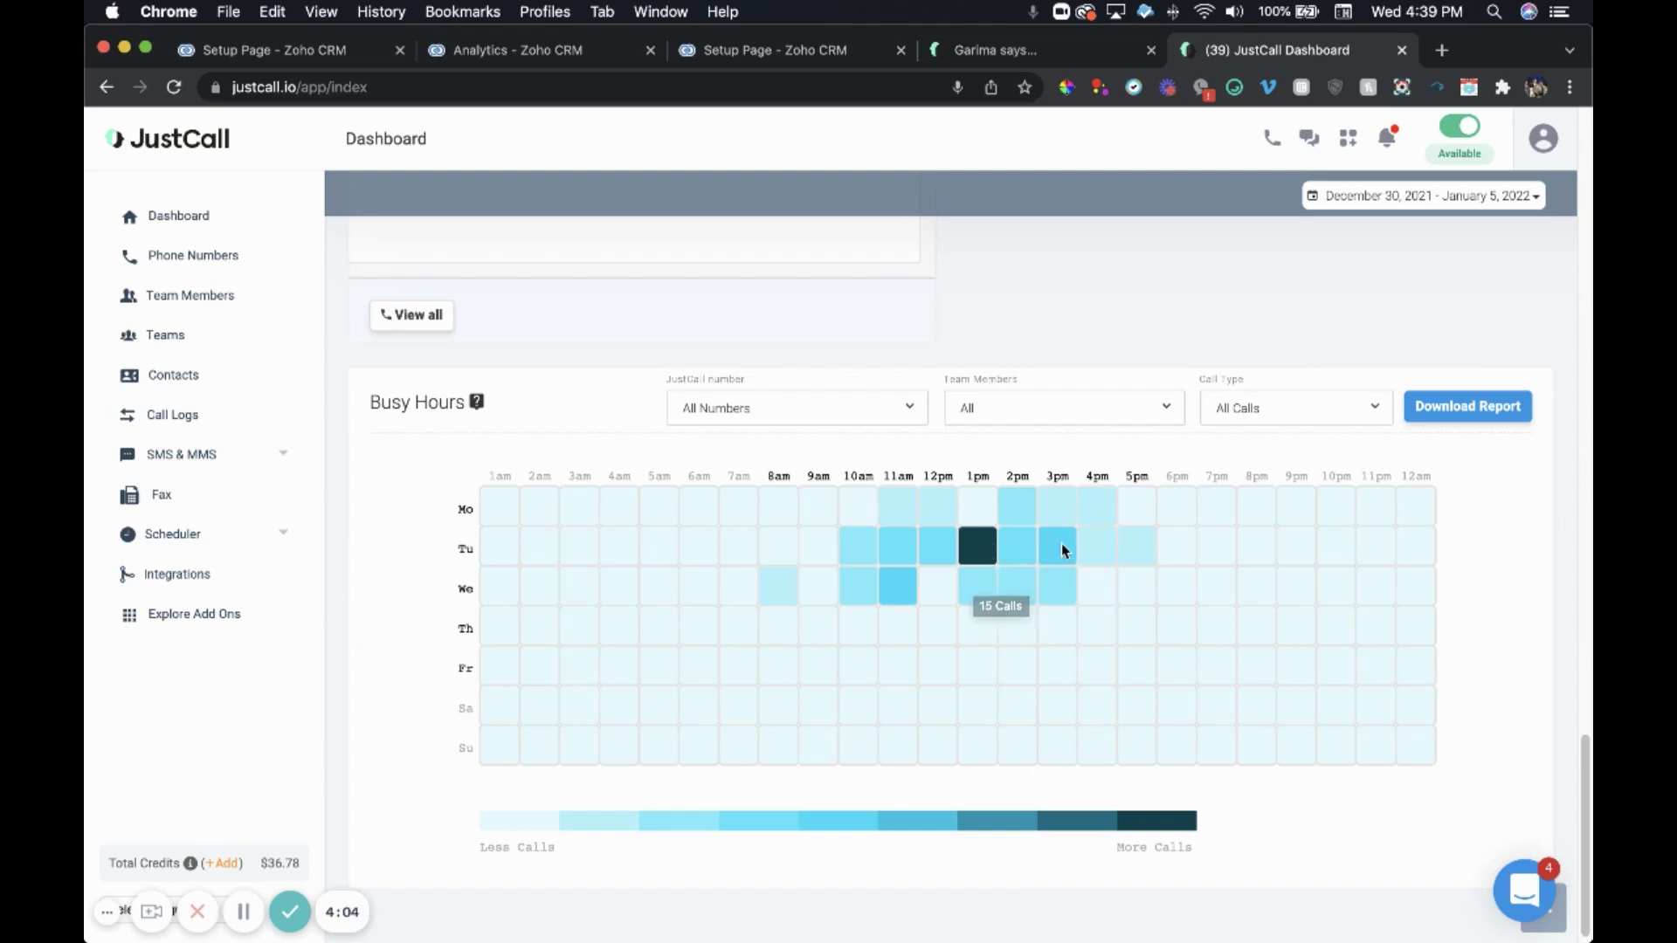
{"action": "left_click", "coordinate": [1285, 414]}
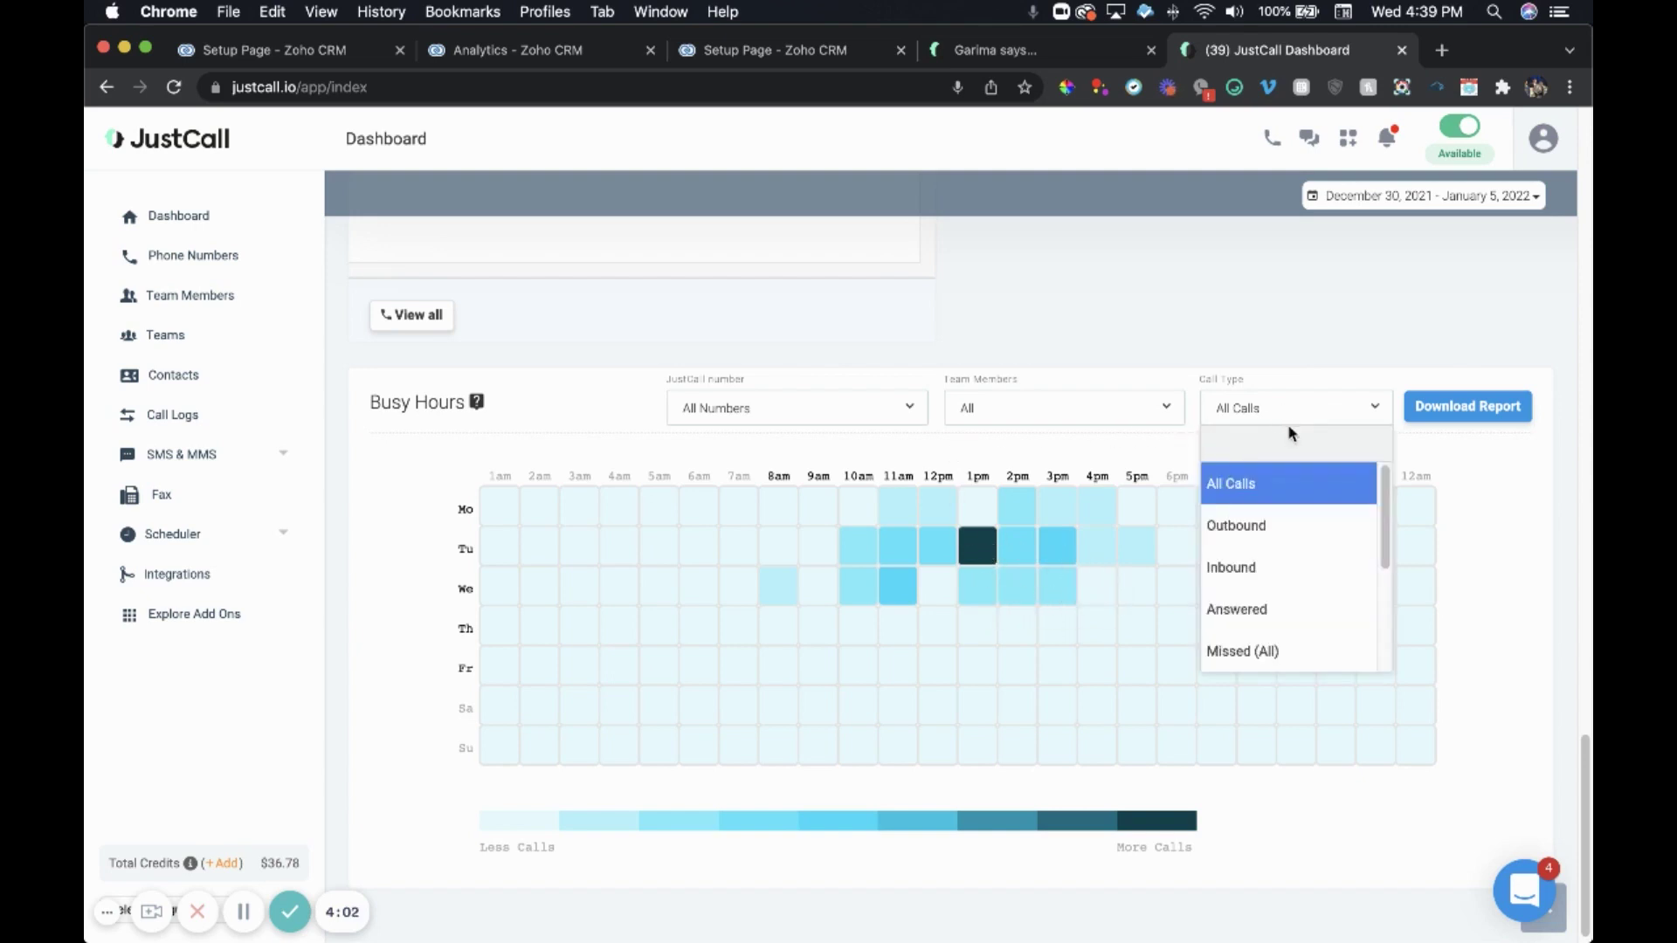
{"action": "left_click", "coordinate": [1295, 577]}
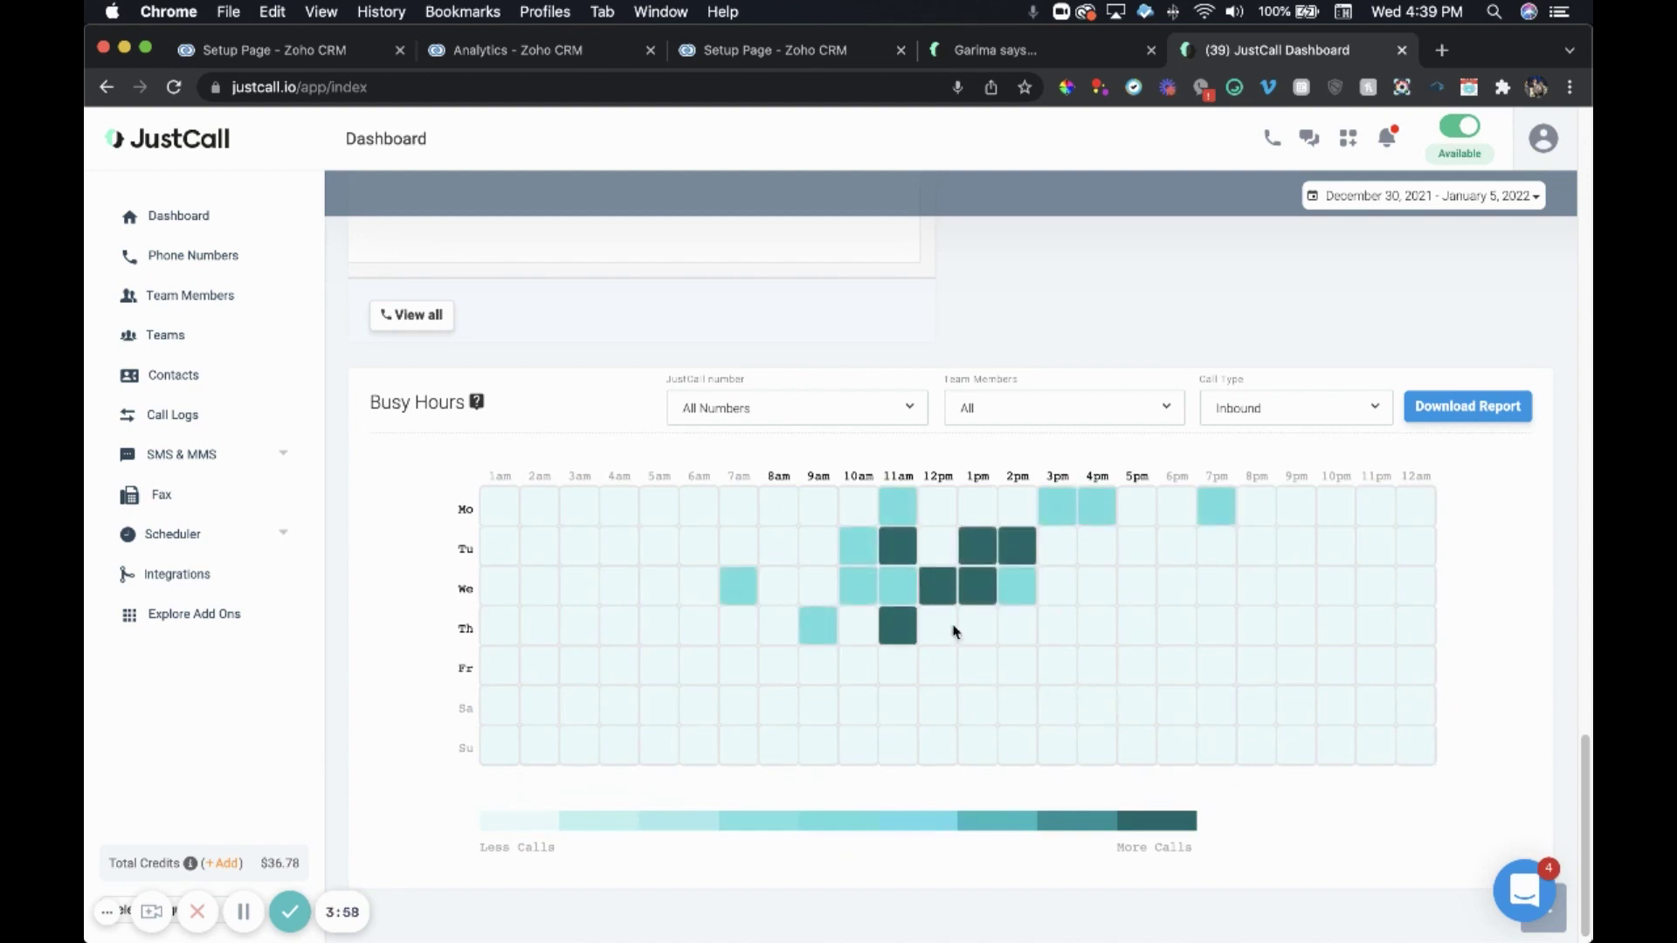
{"action": "mouse_move", "coordinate": [906, 556]}
{"action": "mouse_move", "coordinate": [1016, 562]}
Step: Switch the Busy Hours chart to outbound calls for one team member's JustCall number and inspect the hourly call counts
{"action": "left_click", "coordinate": [1257, 407]}
{"action": "left_click", "coordinate": [1314, 524]}
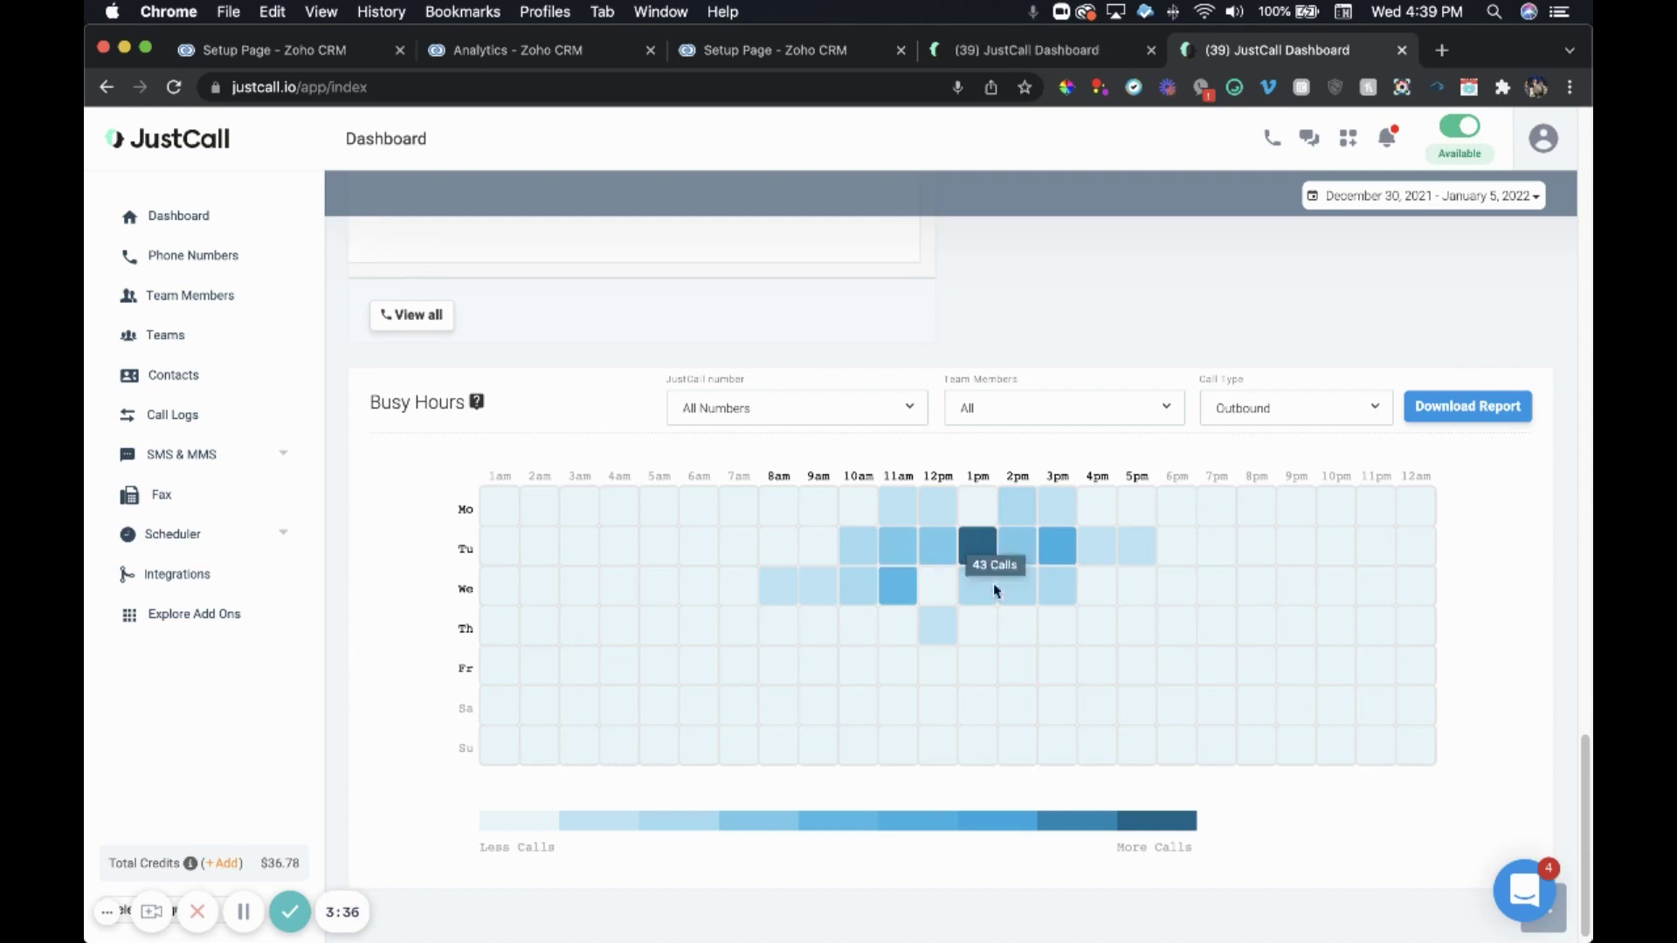
{"action": "left_click", "coordinate": [826, 421]}
{"action": "scroll", "coordinate": [882, 583], "scroll_direction": "down", "scroll_amount": 5}
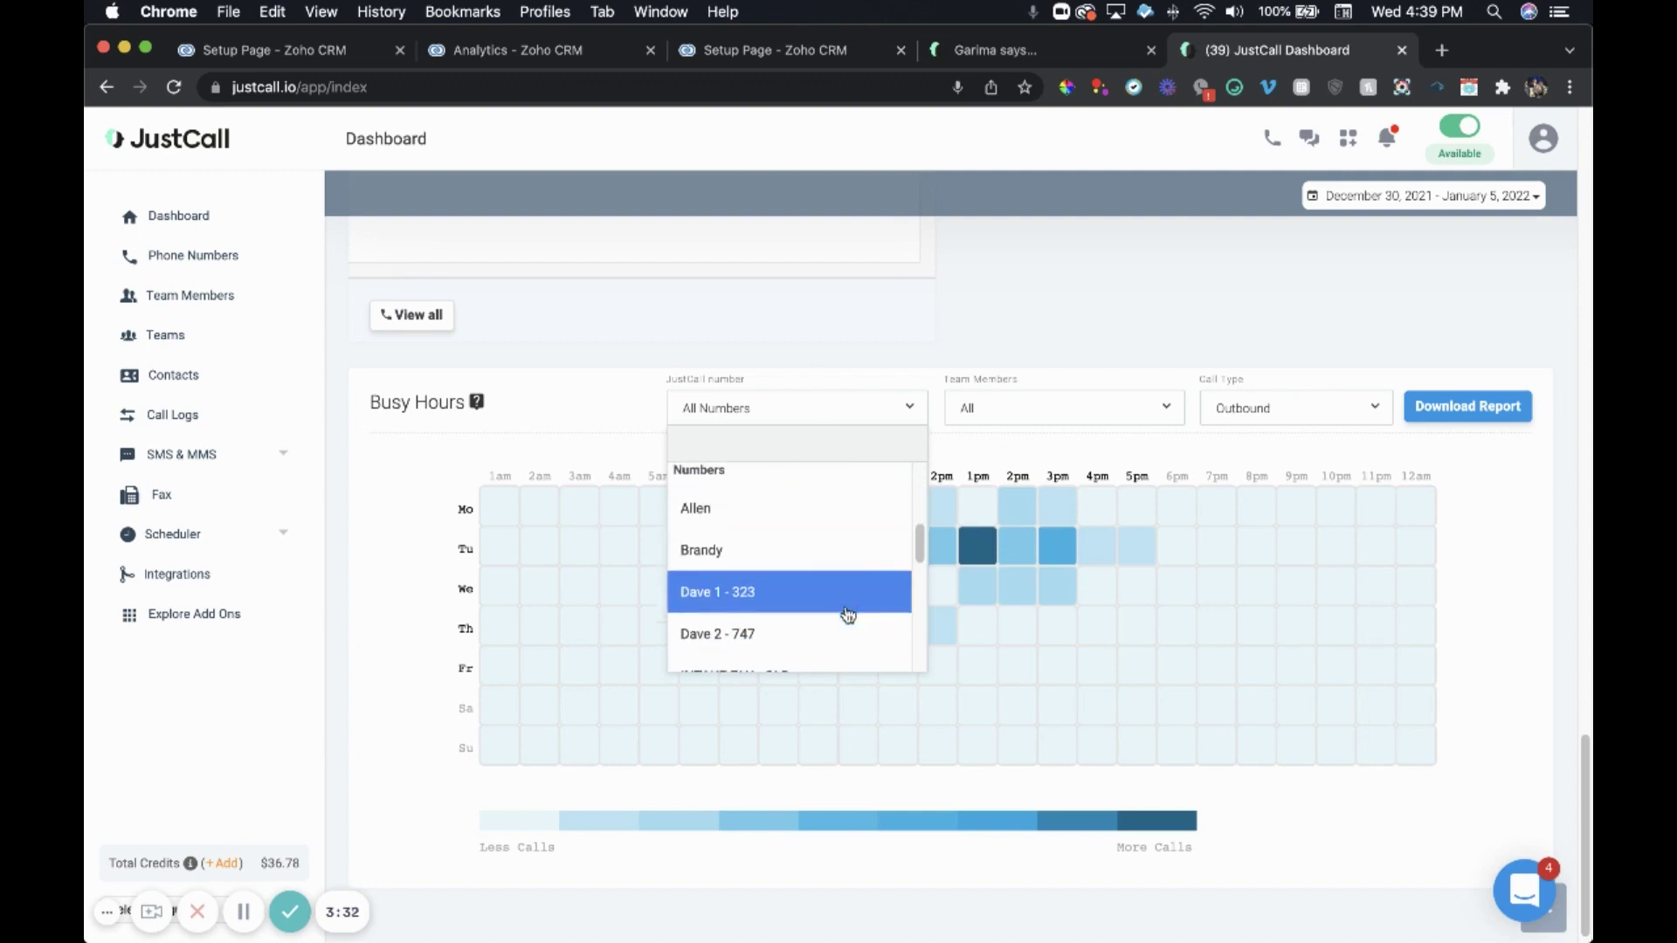
{"action": "scroll", "coordinate": [847, 616], "scroll_direction": "down", "scroll_amount": 3}
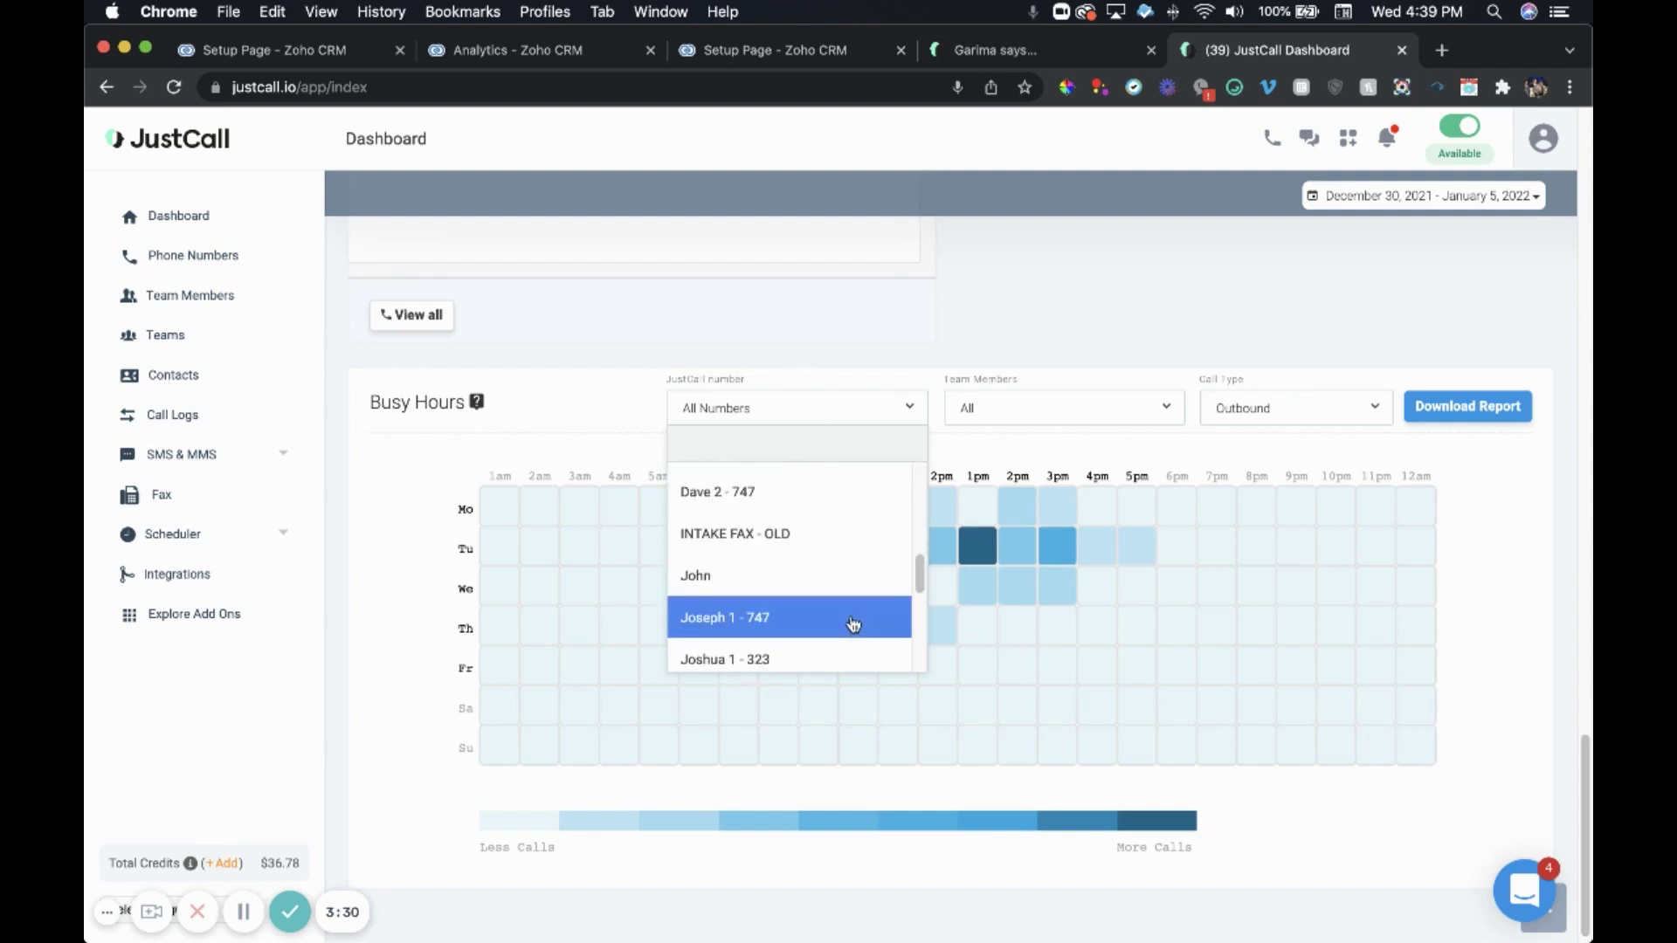
{"action": "left_click", "coordinate": [834, 578]}
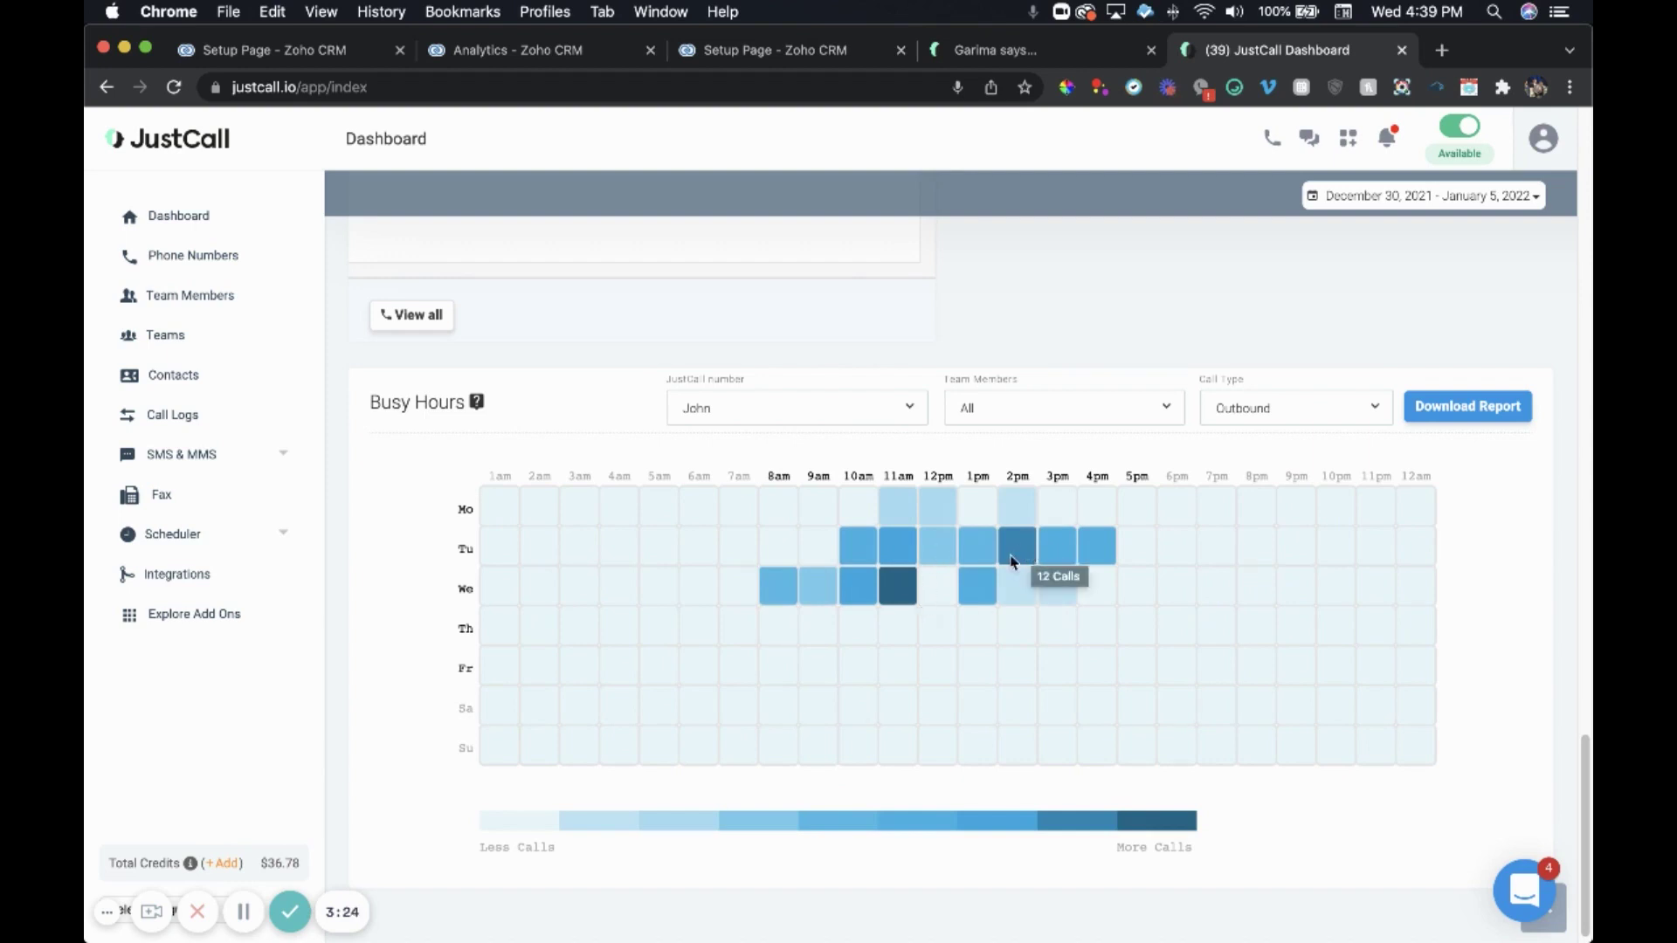
{"action": "mouse_move", "coordinate": [819, 576]}
Step: Filter the Busy Hours chart to the team member who owns the selected JustCall number
{"action": "left_click", "coordinate": [1268, 412]}
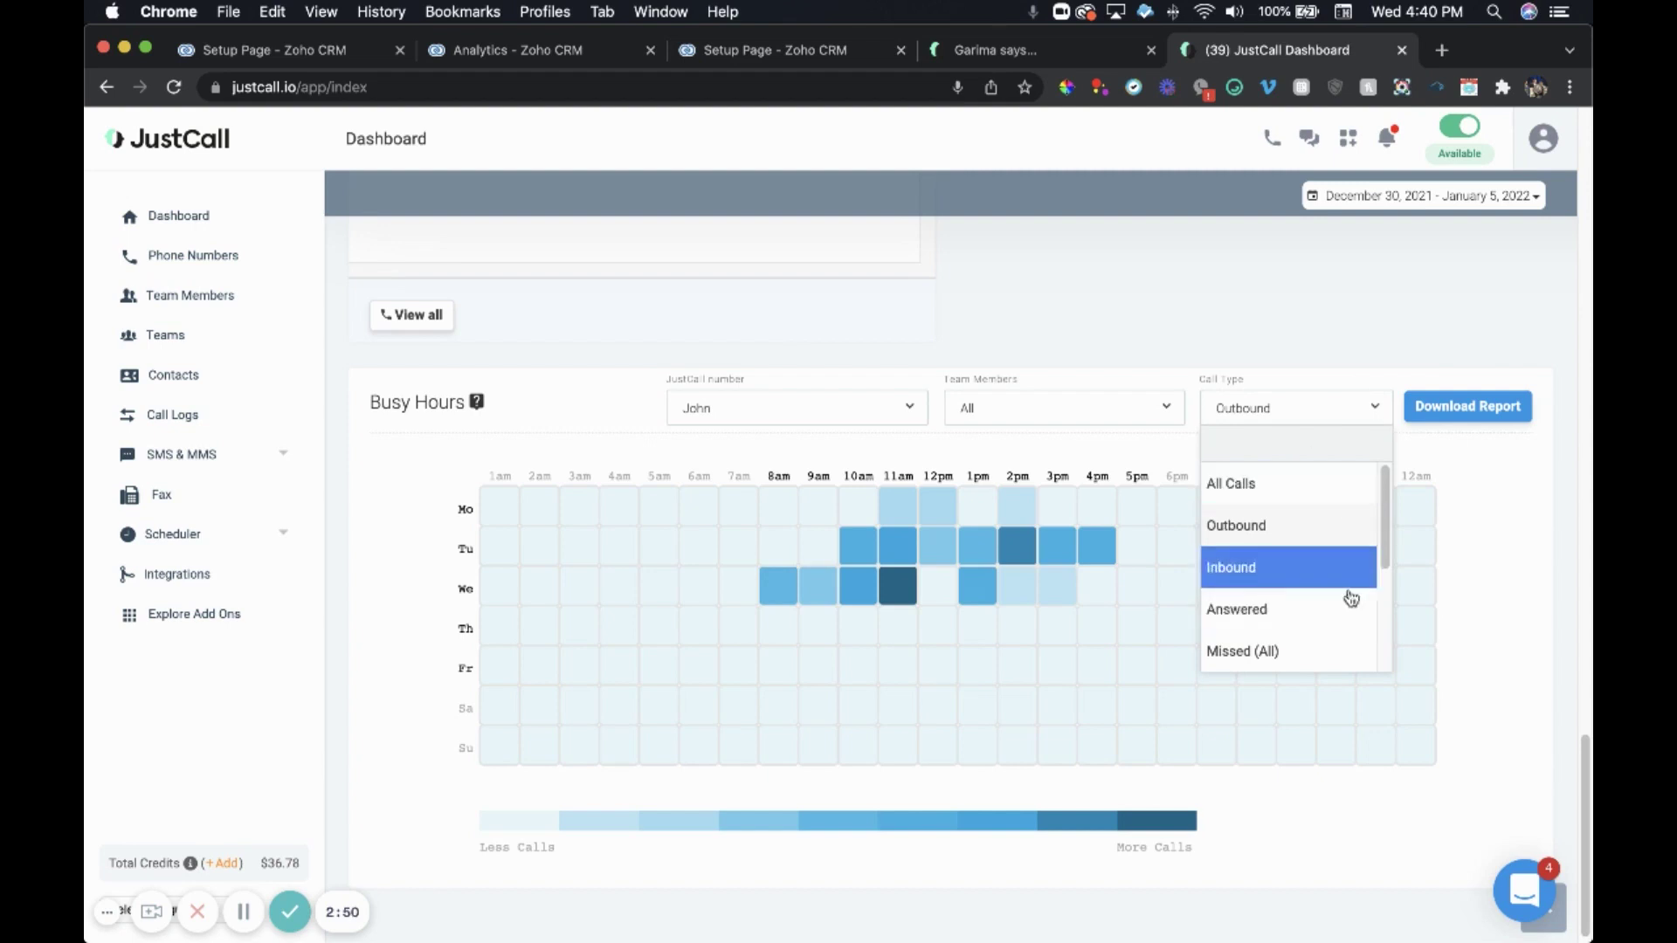
{"action": "left_click", "coordinate": [1089, 411]}
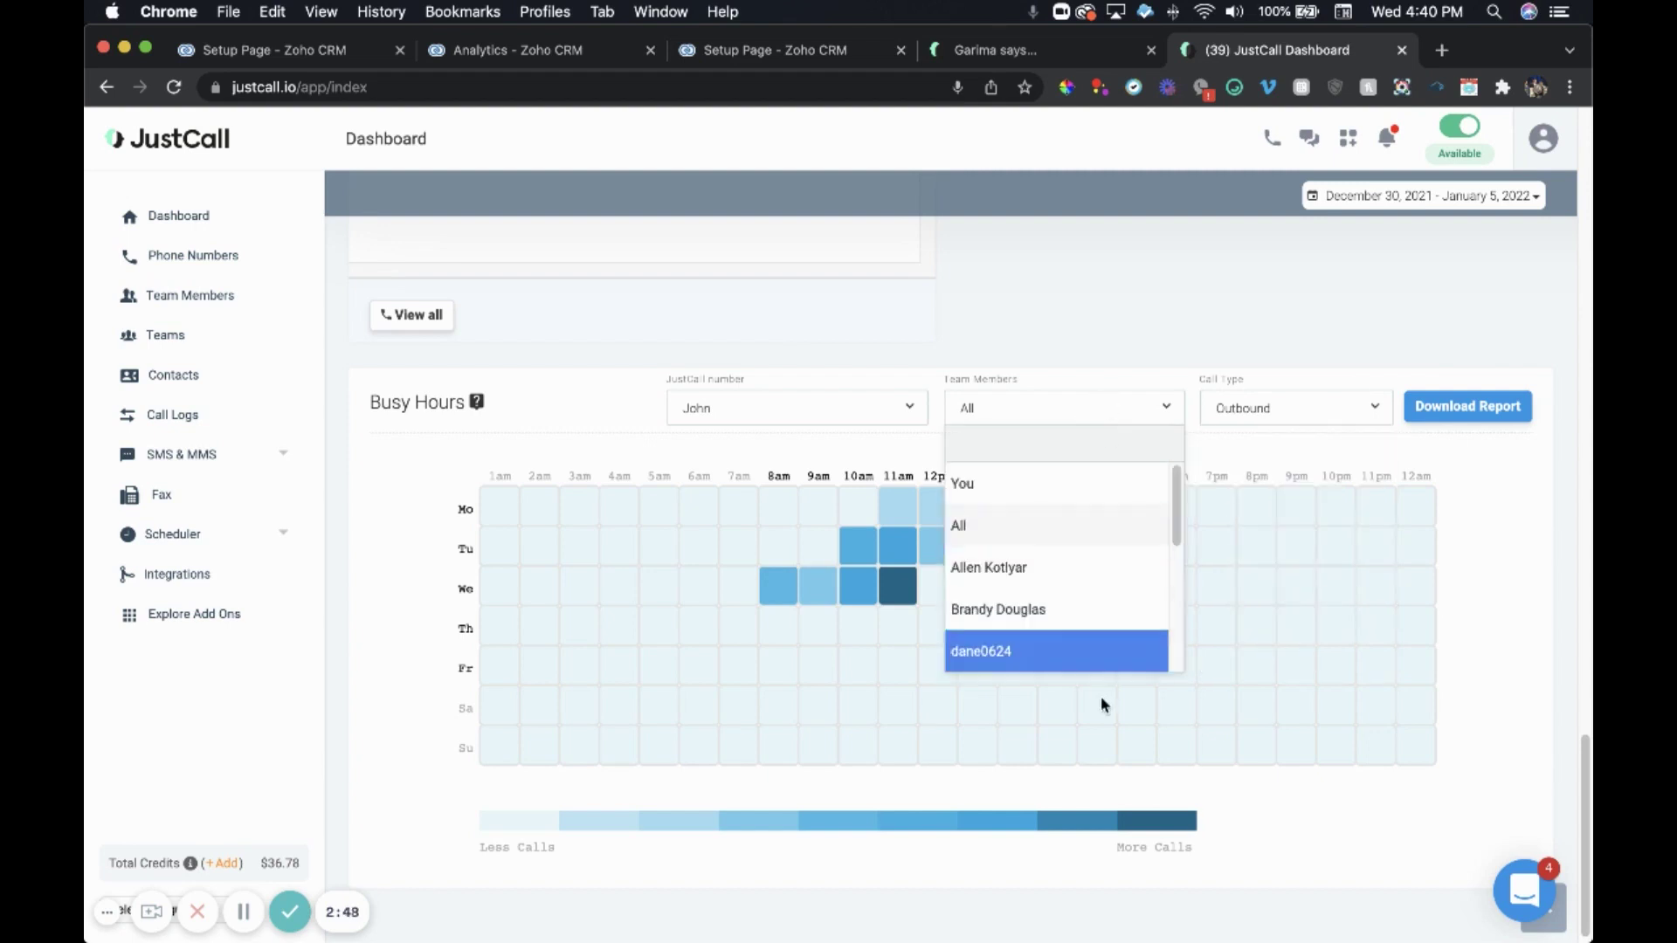
{"action": "scroll", "coordinate": [1095, 574], "scroll_direction": "up", "scroll_amount": 4}
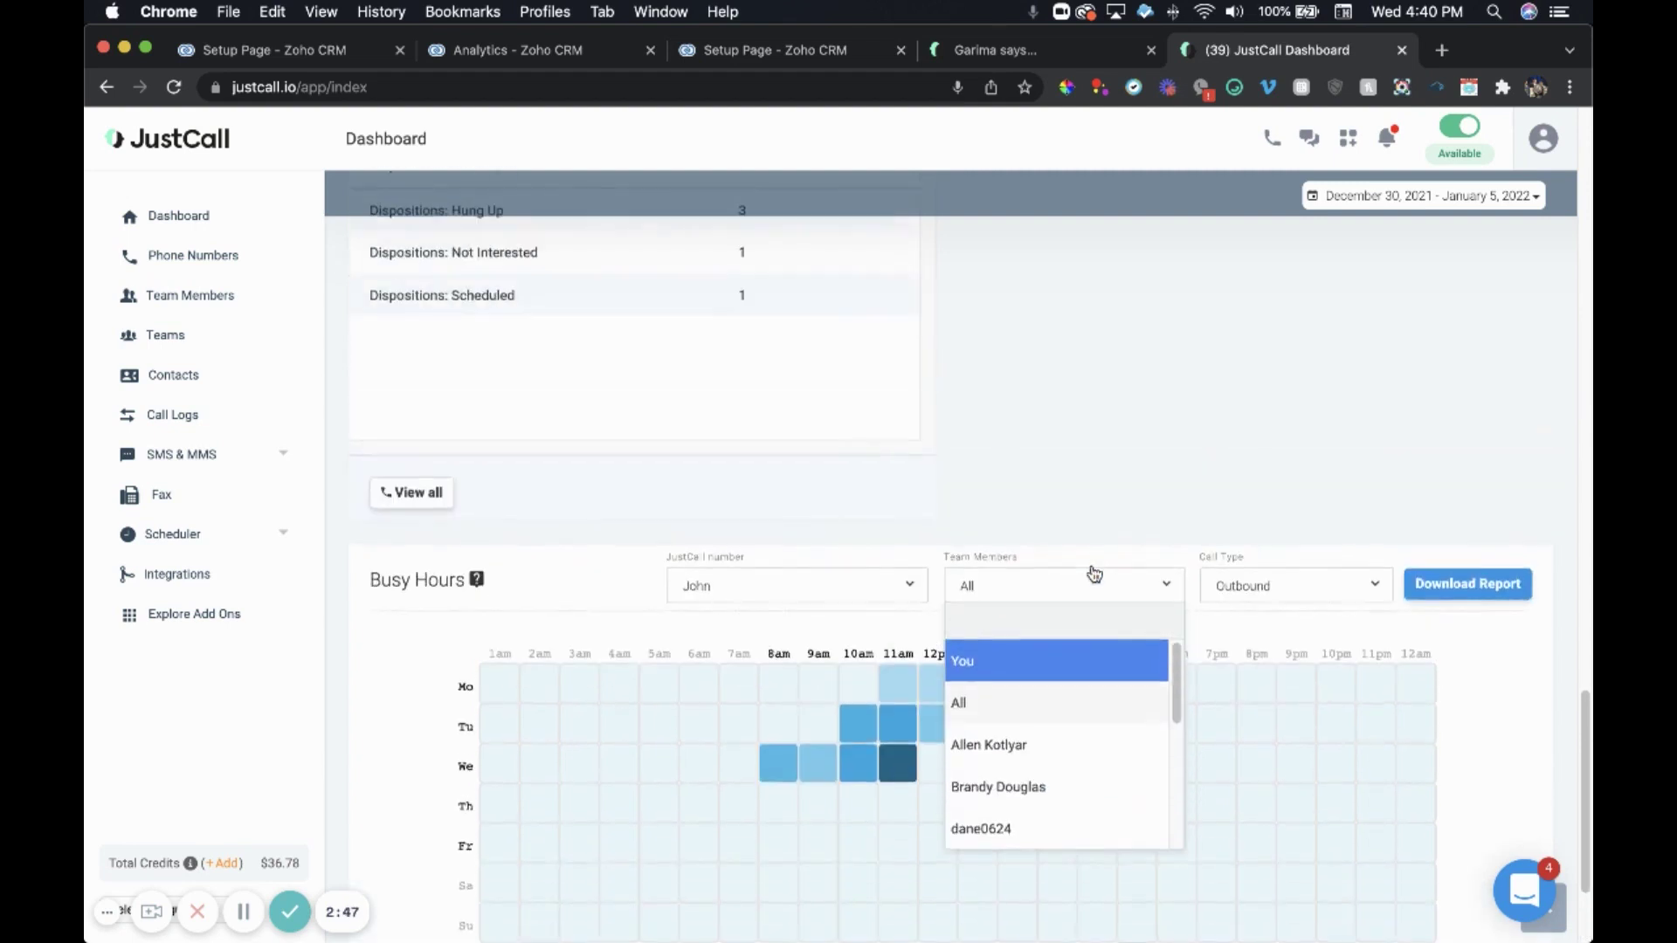
{"action": "type", "text": "joh"}
{"action": "left_click", "coordinate": [1051, 657]}
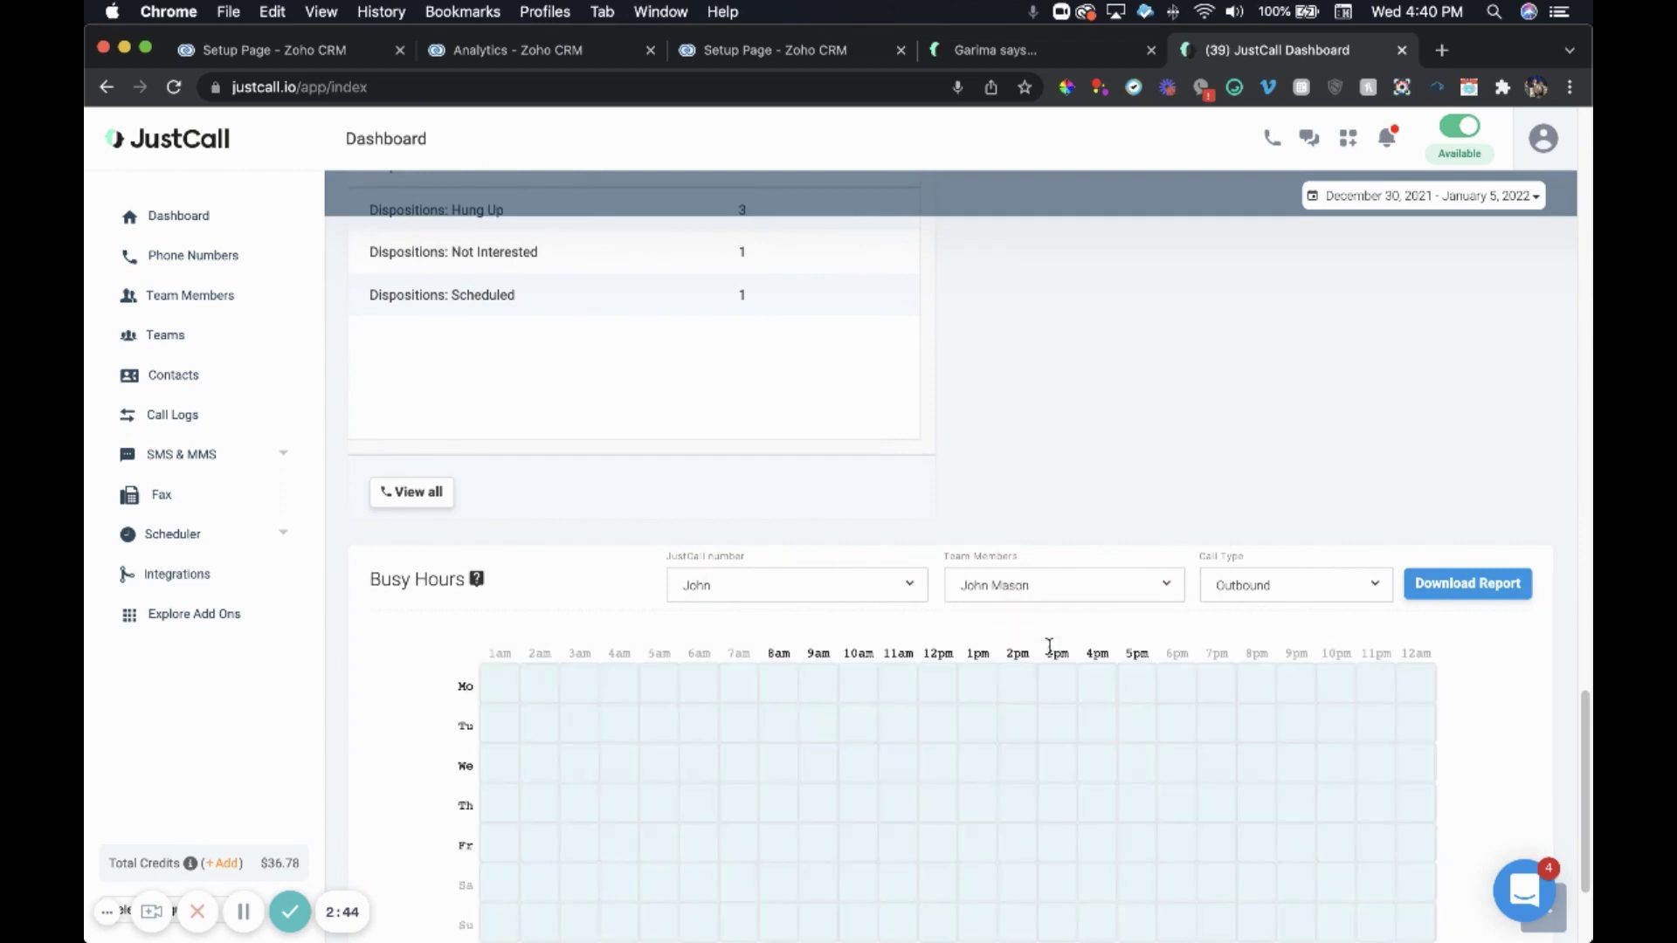
{"action": "scroll", "coordinate": [1196, 704], "scroll_direction": "down", "scroll_amount": 4}
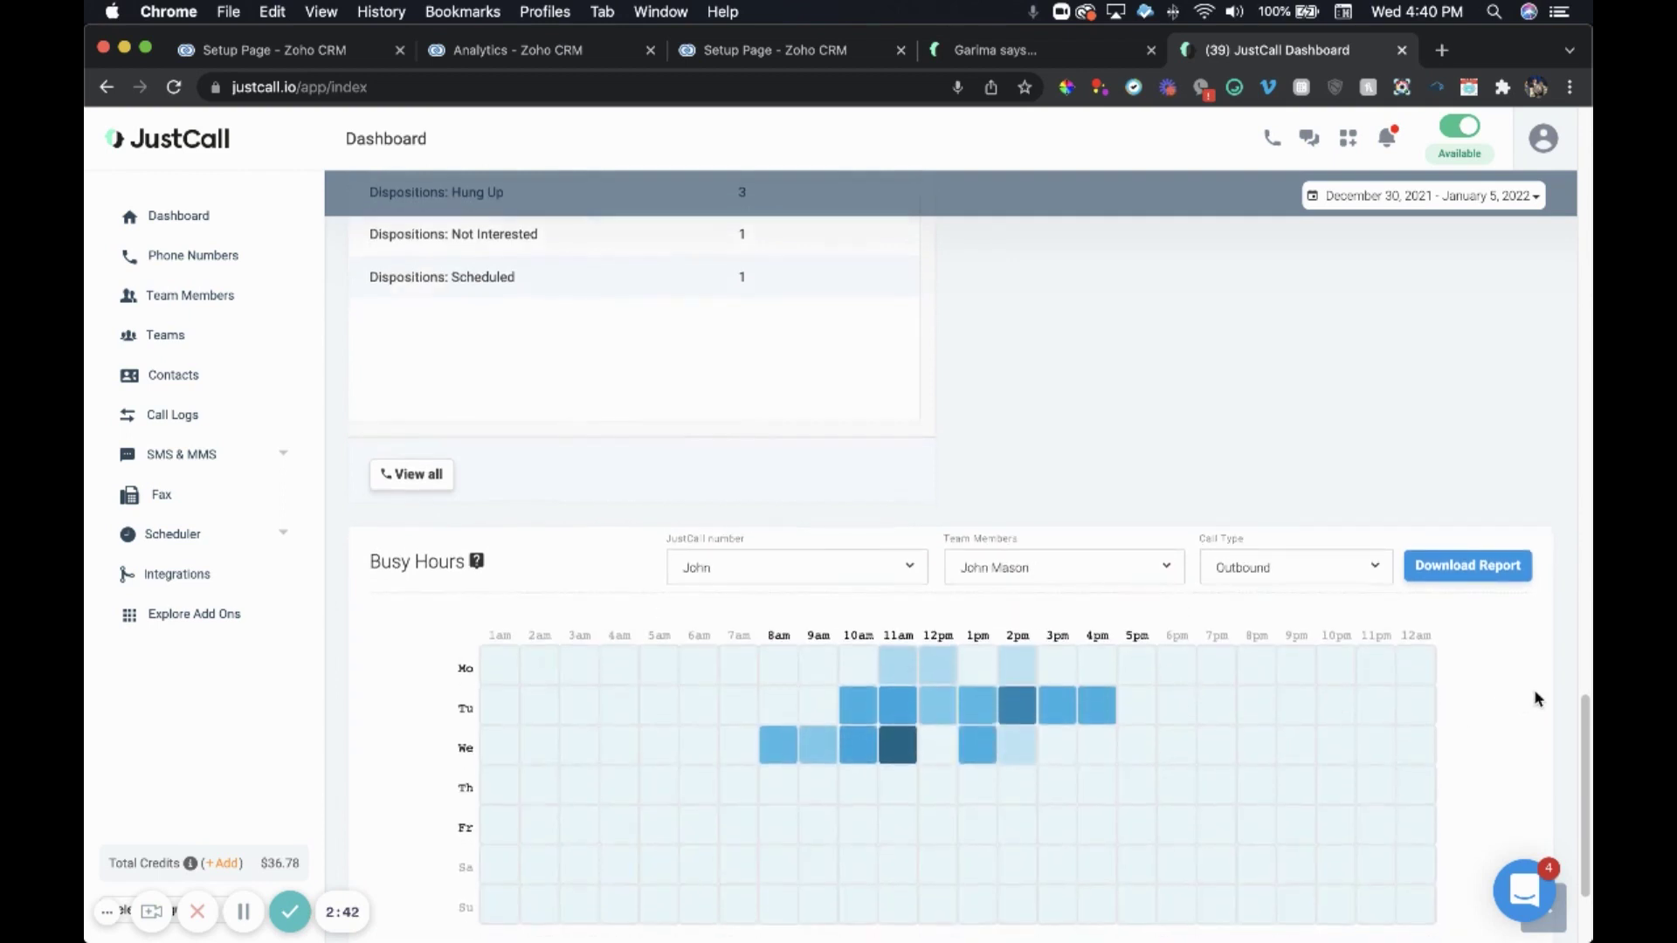
Step: Set the Busy Hours call type to Missed (All) and inspect the highlighted Monday and Tuesday hours
{"action": "left_click", "coordinate": [1327, 421]}
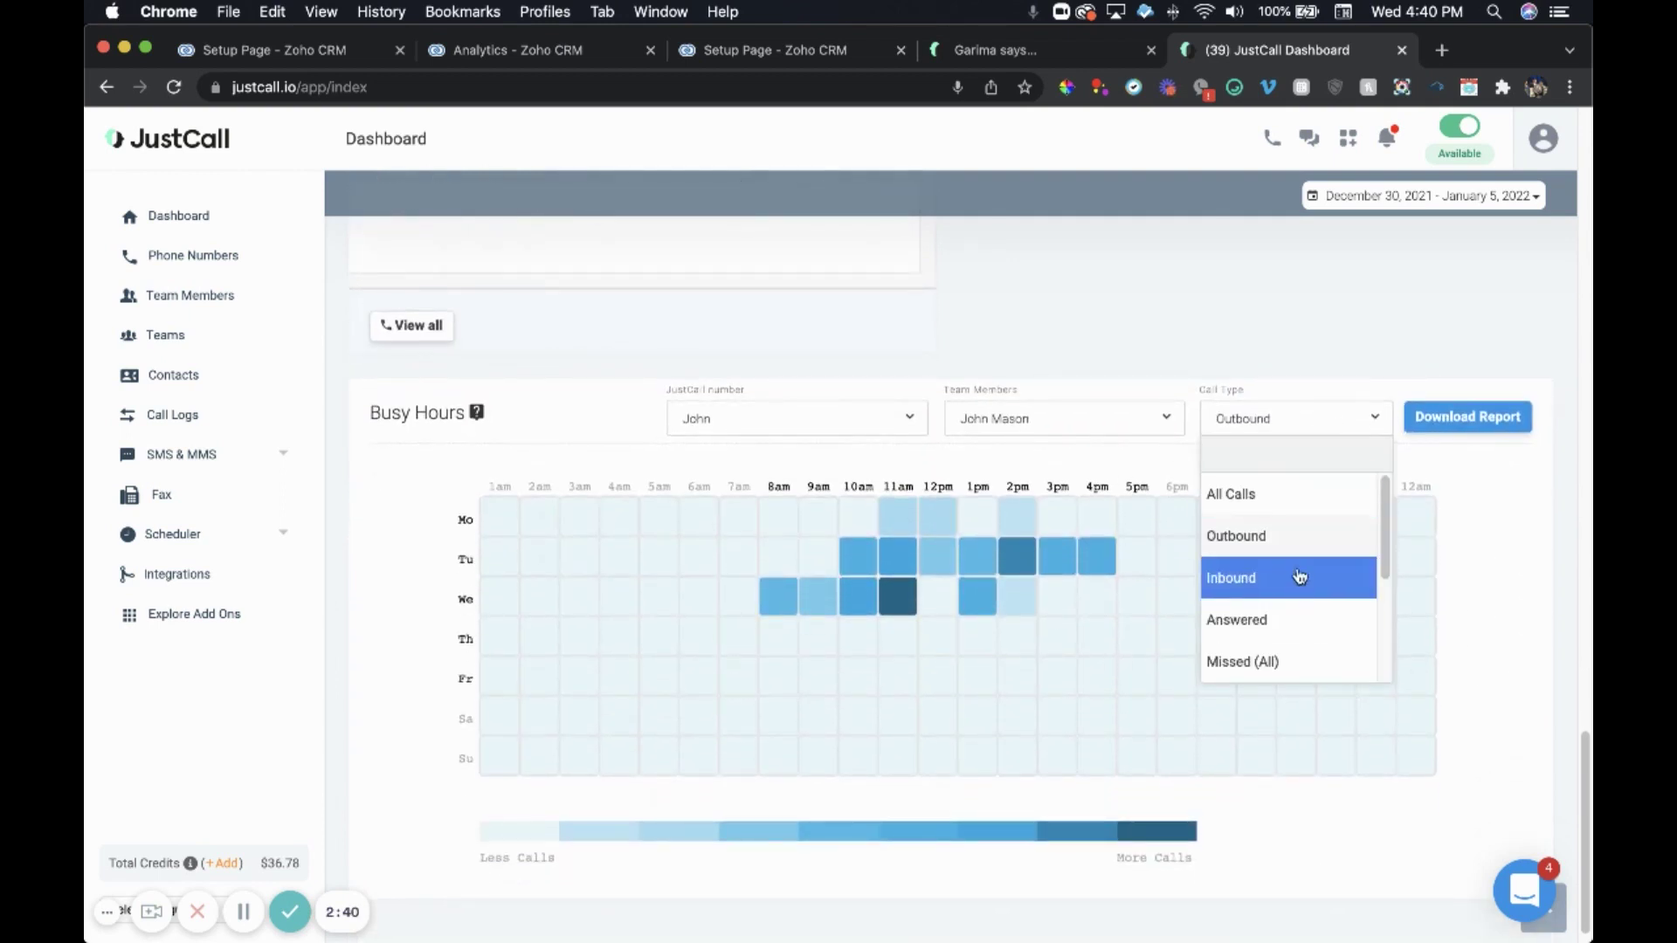
{"action": "scroll", "coordinate": [1319, 629], "scroll_direction": "down", "scroll_amount": 1}
{"action": "scroll", "coordinate": [1318, 629], "scroll_direction": "down", "scroll_amount": 2}
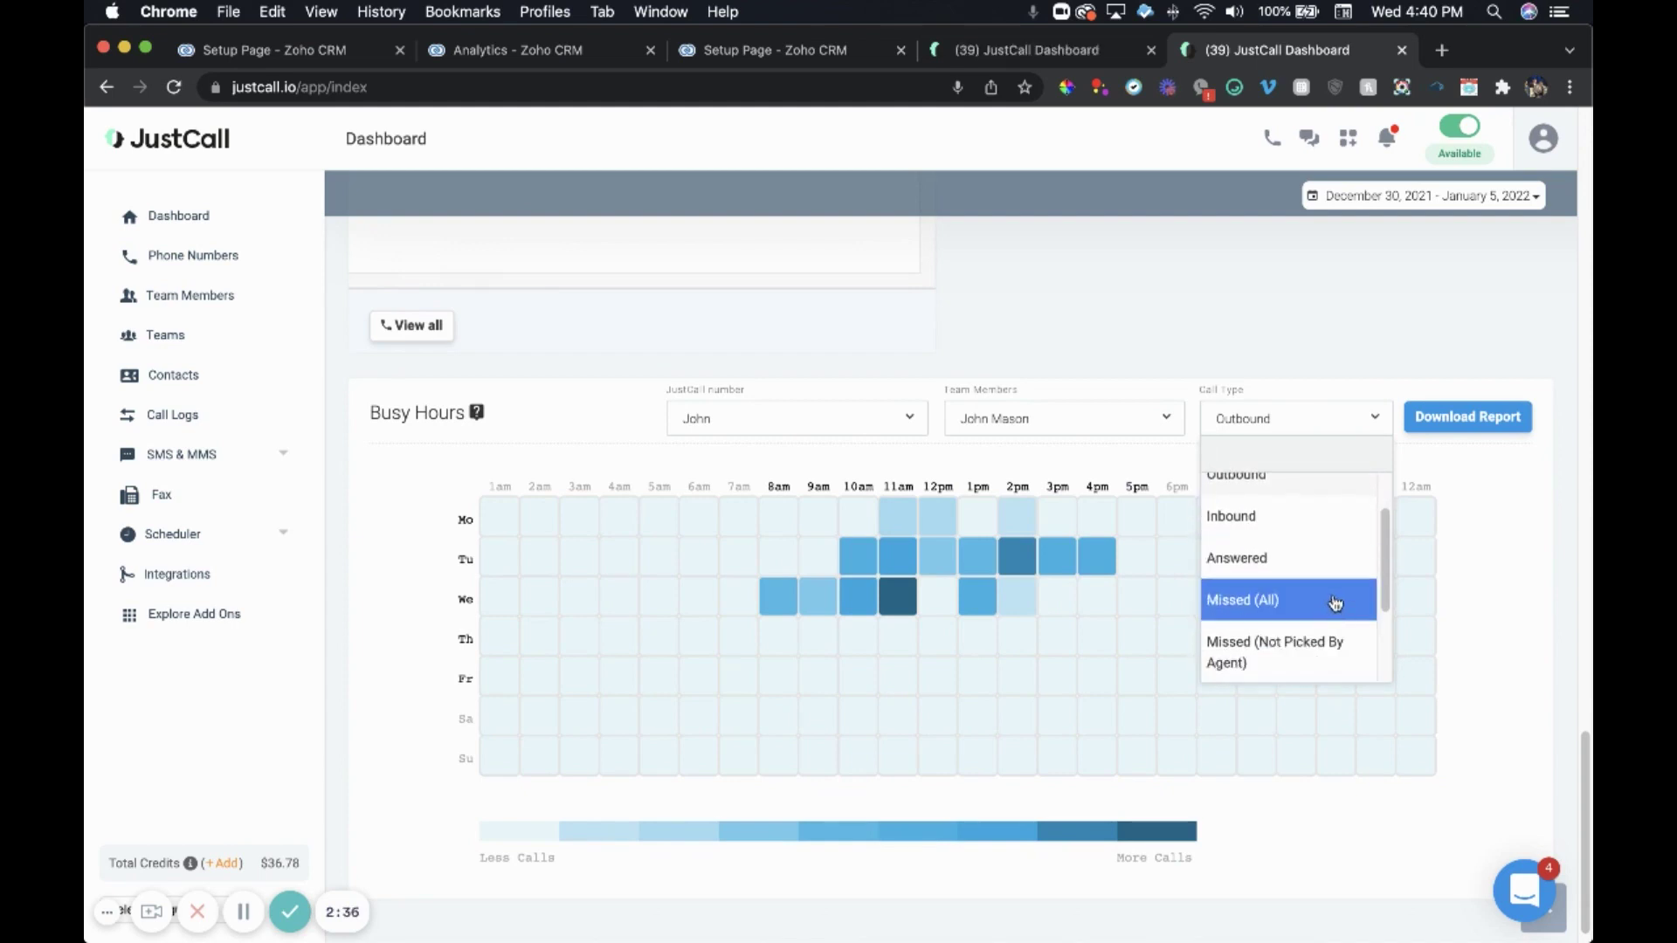
{"action": "left_click", "coordinate": [1334, 600]}
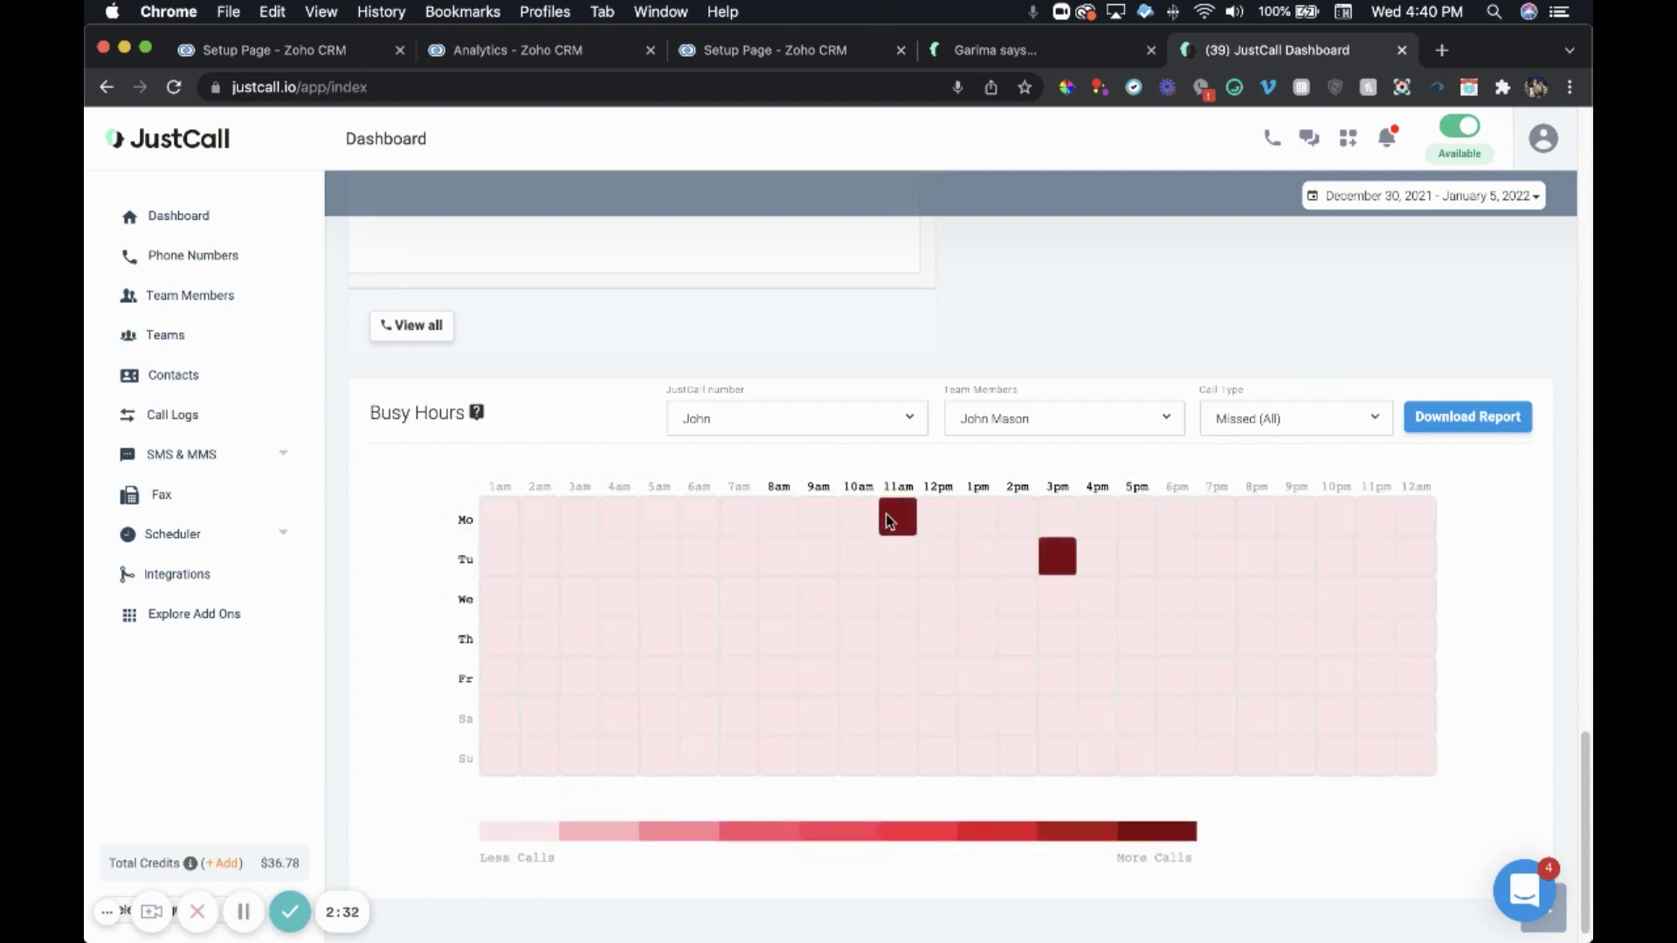
{"action": "mouse_move", "coordinate": [889, 521]}
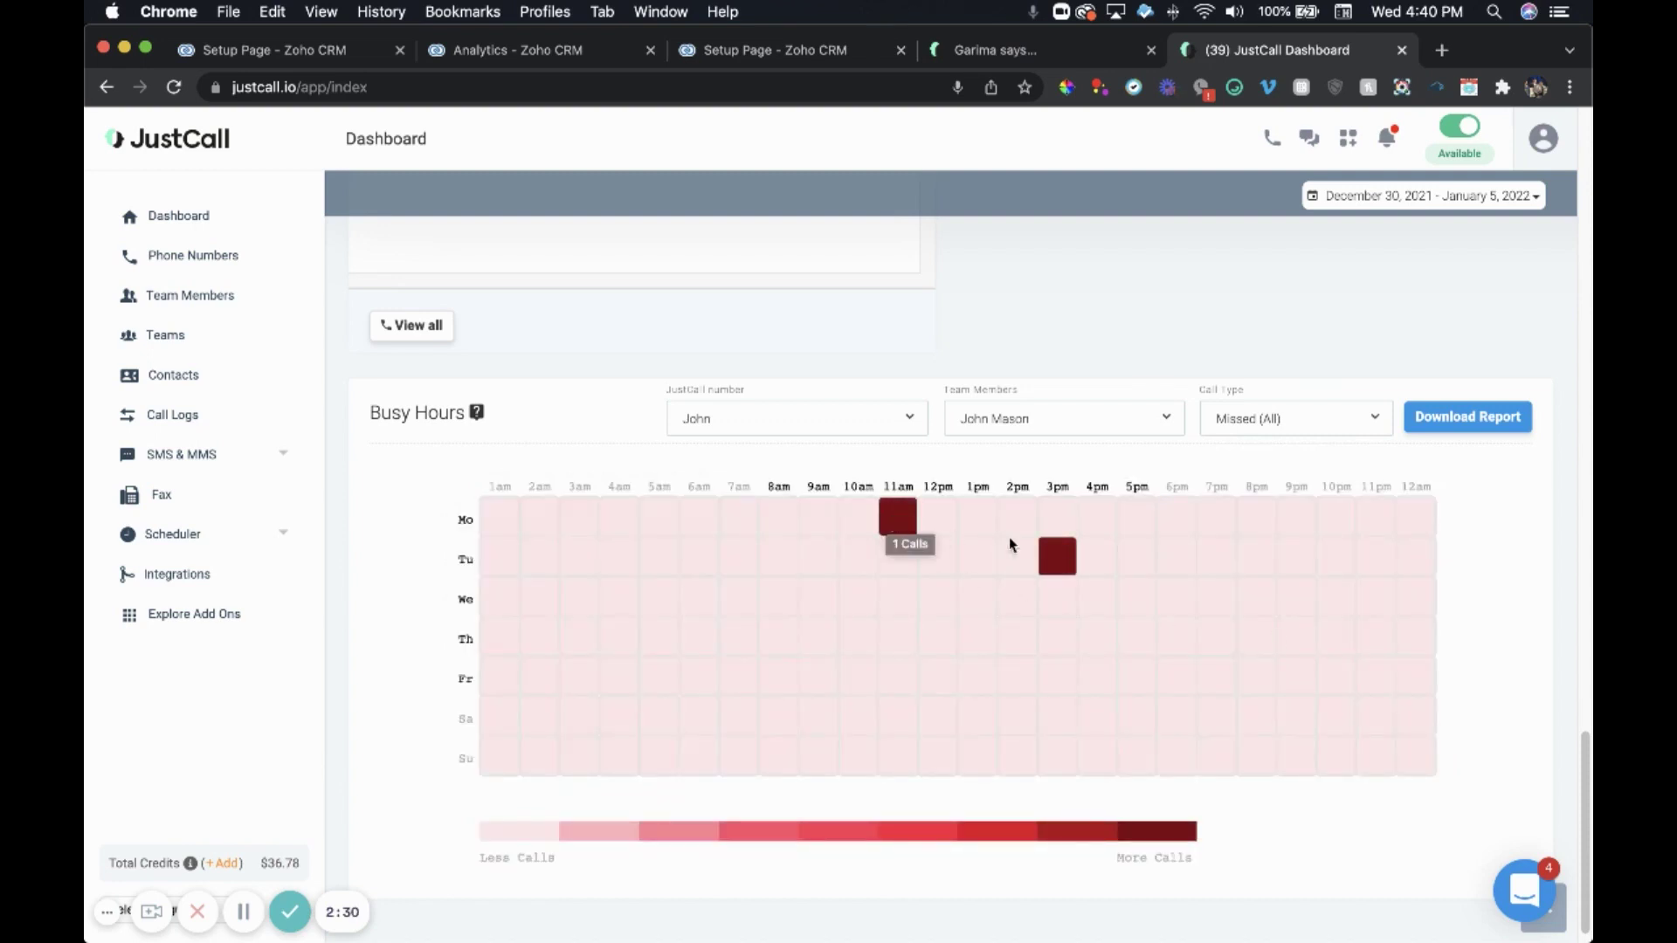
{"action": "mouse_move", "coordinate": [1059, 558]}
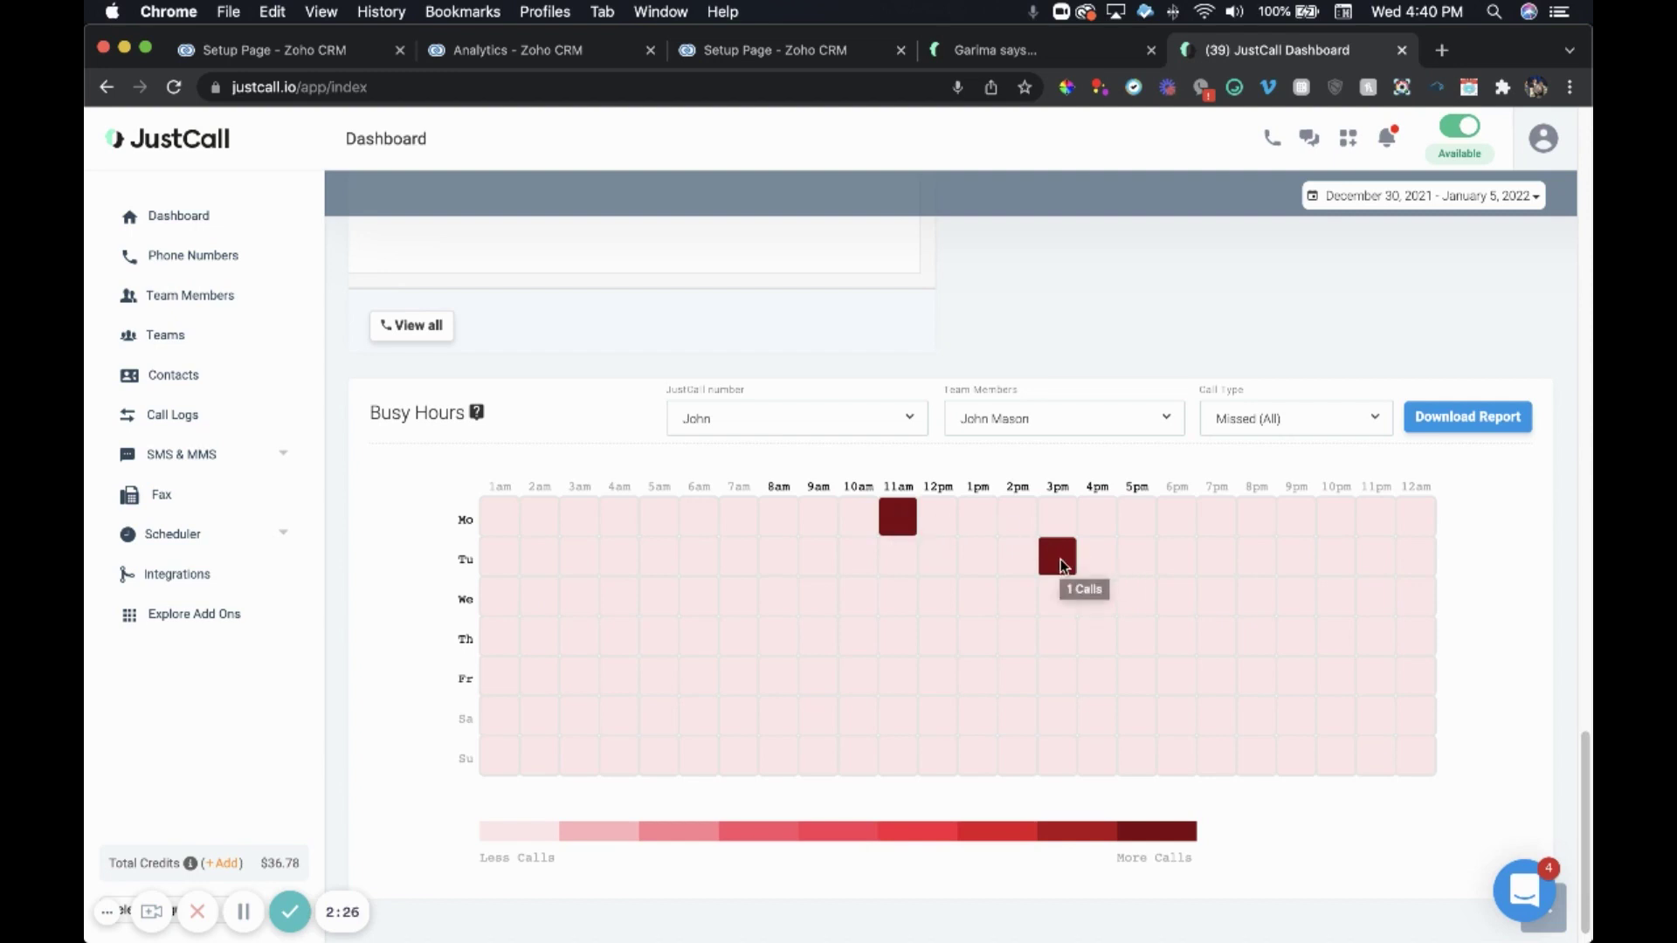
Step: Look through the missed-call types for Busy Hours and set the call type back to Outbound
{"action": "left_click", "coordinate": [1327, 421]}
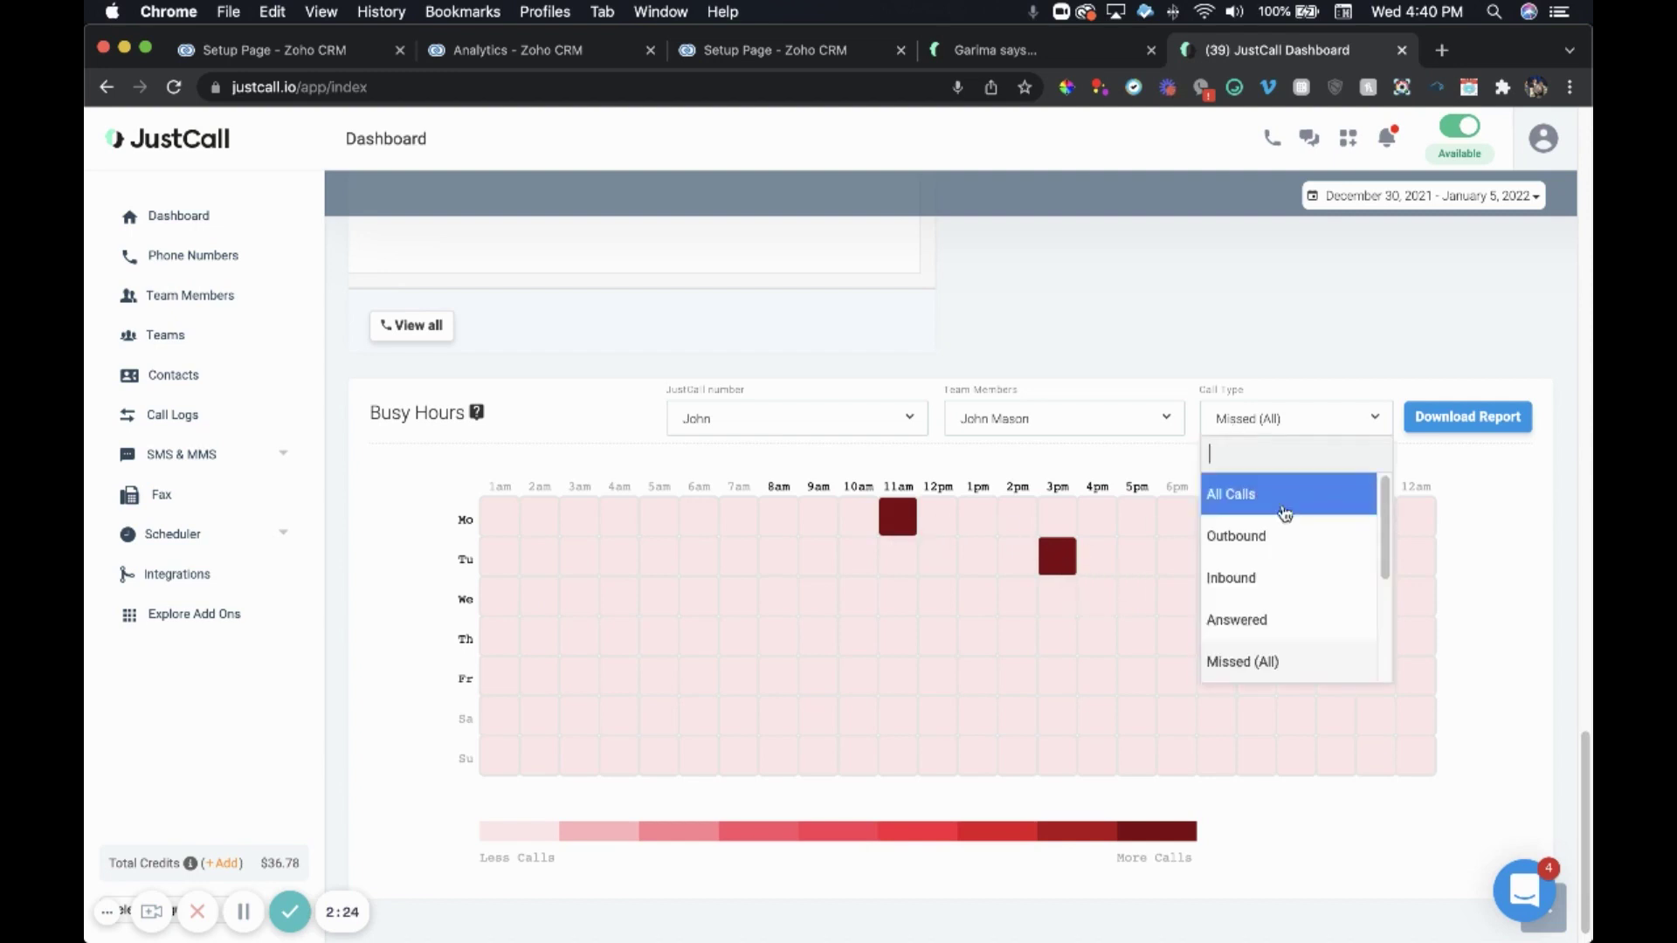
{"action": "scroll", "coordinate": [1327, 607], "scroll_direction": "down", "scroll_amount": 3}
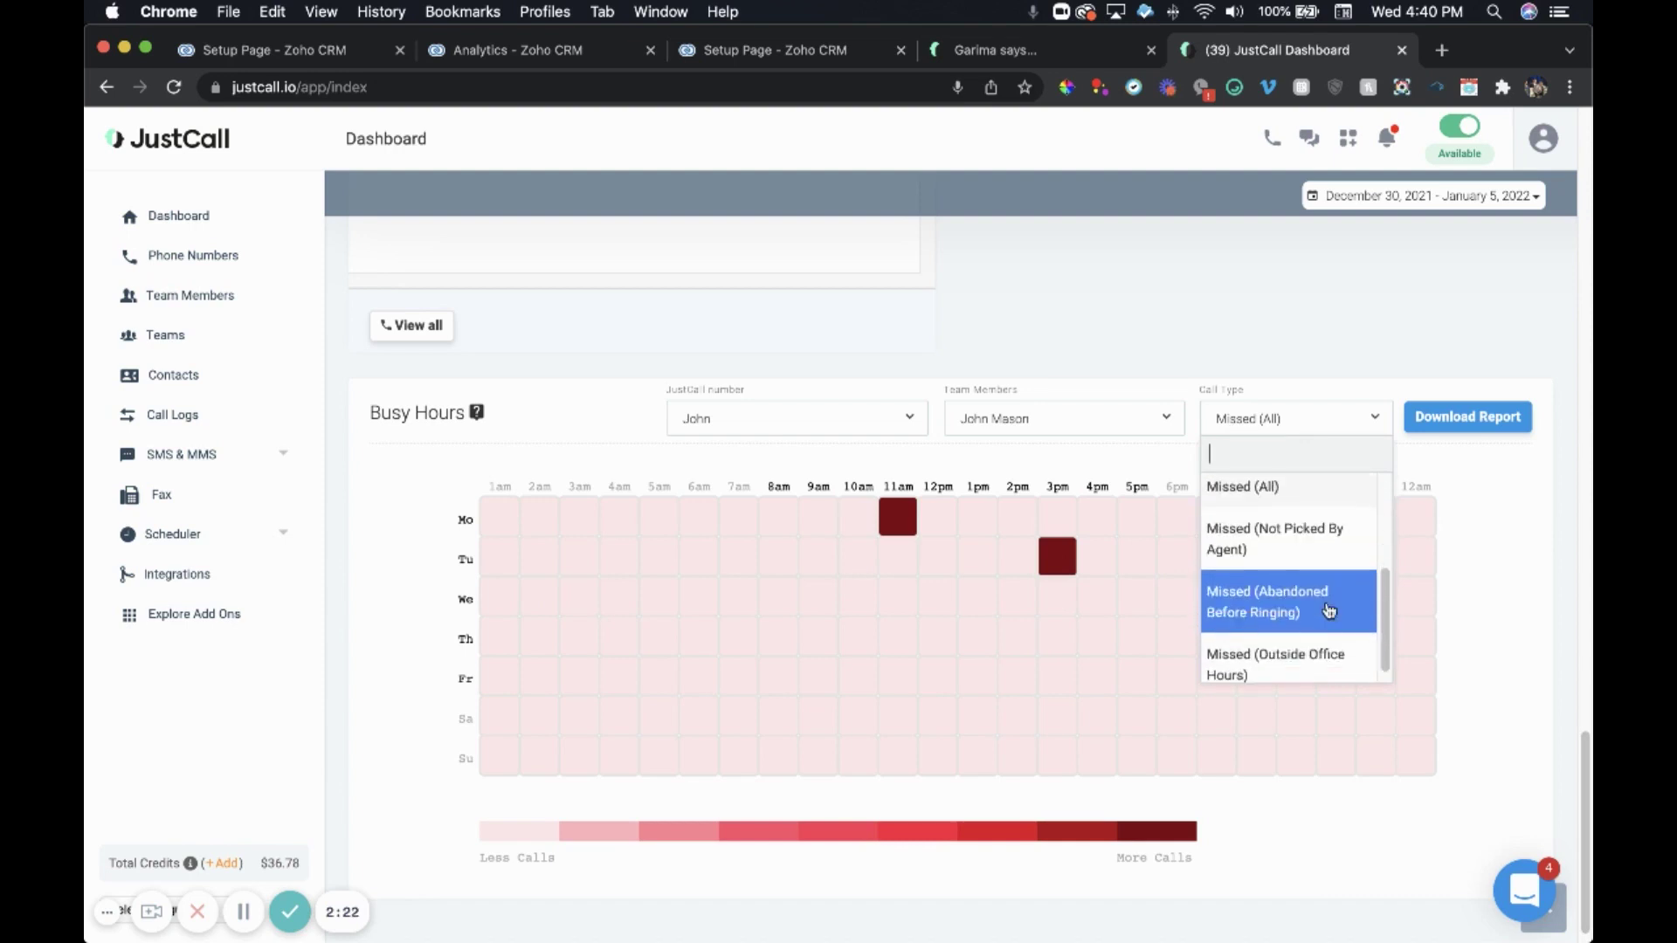
{"action": "scroll", "coordinate": [1327, 607], "scroll_direction": "up", "scroll_amount": 3}
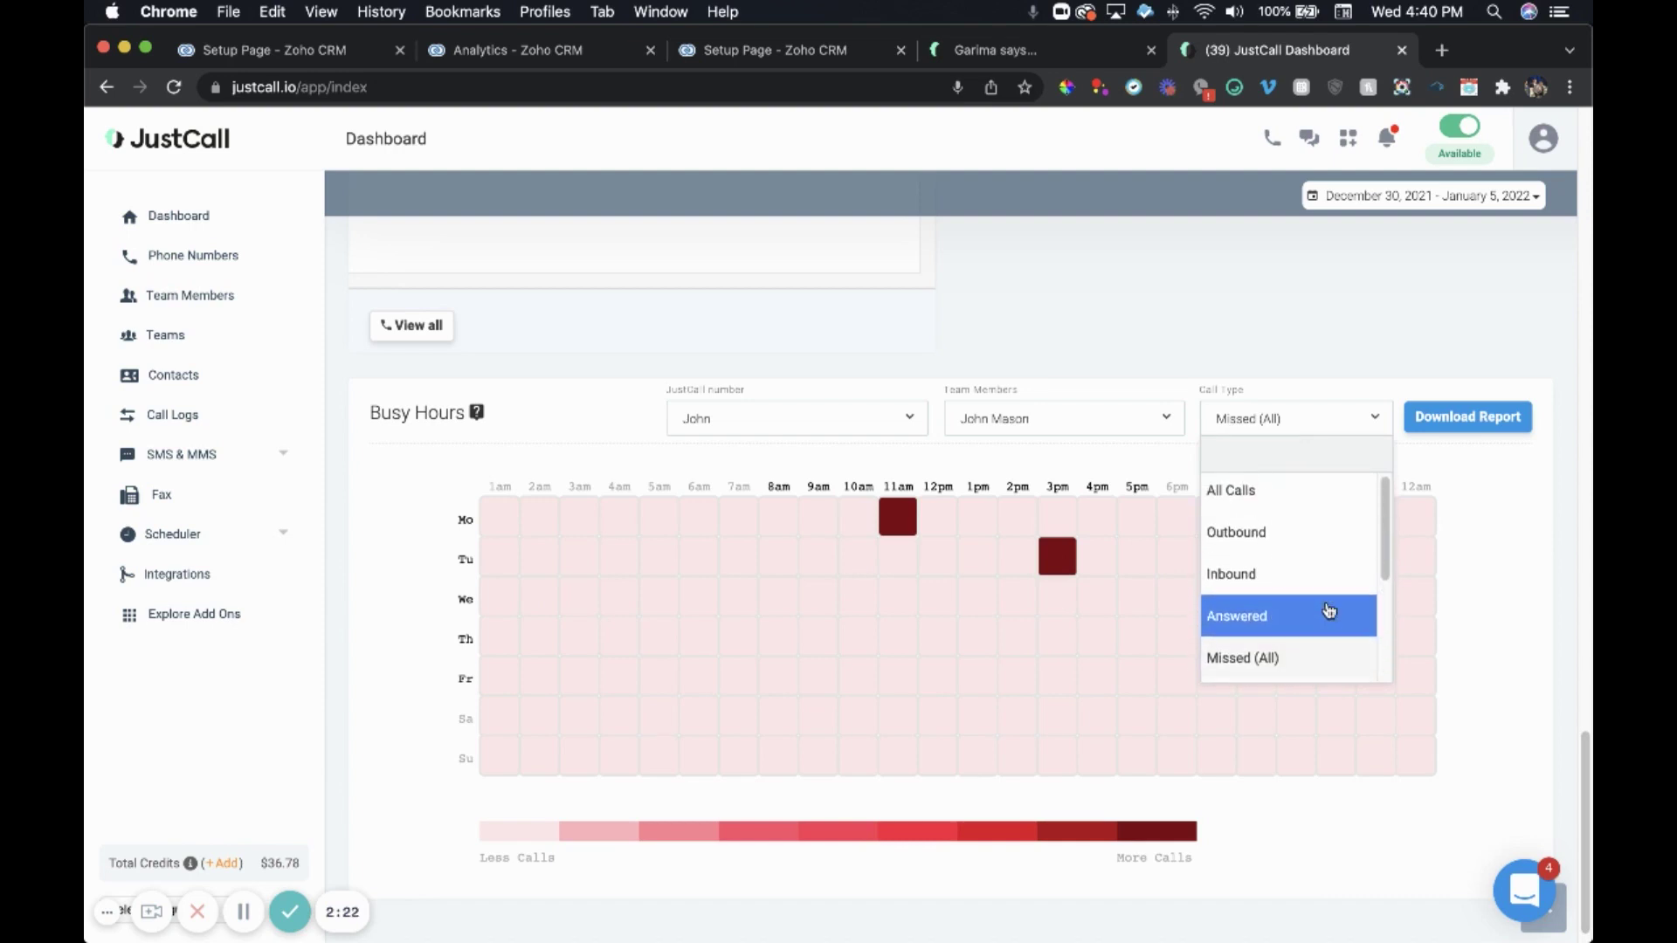
{"action": "left_click", "coordinate": [1288, 554]}
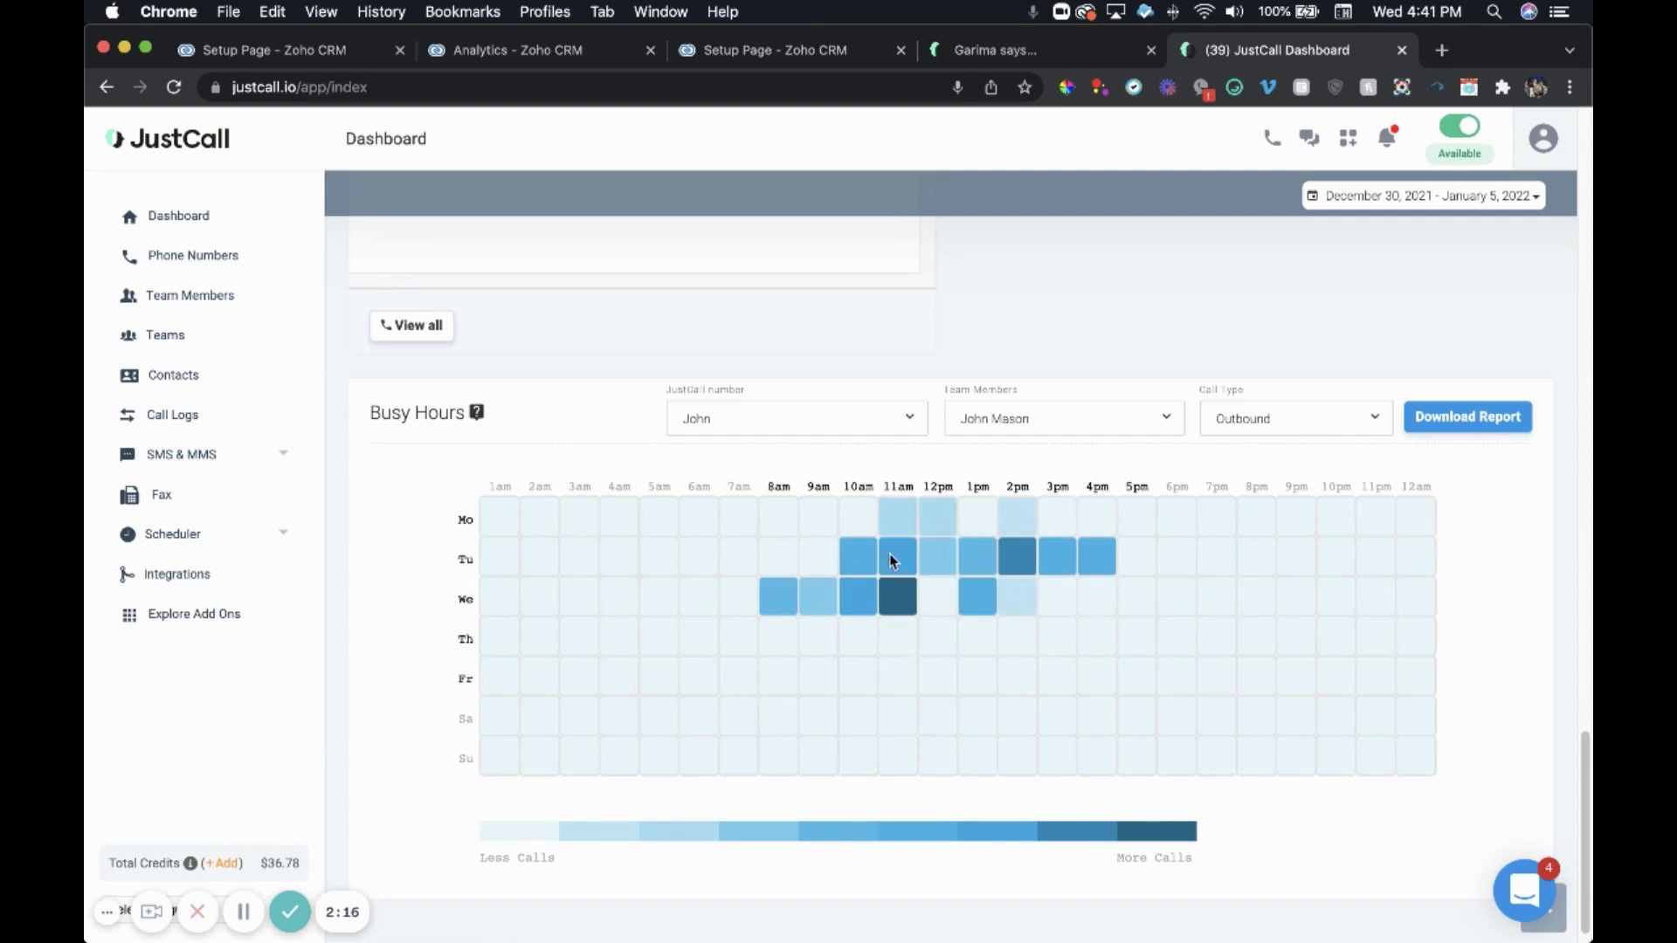
{"action": "scroll", "coordinate": [943, 732], "scroll_direction": "down", "scroll_amount": 1}
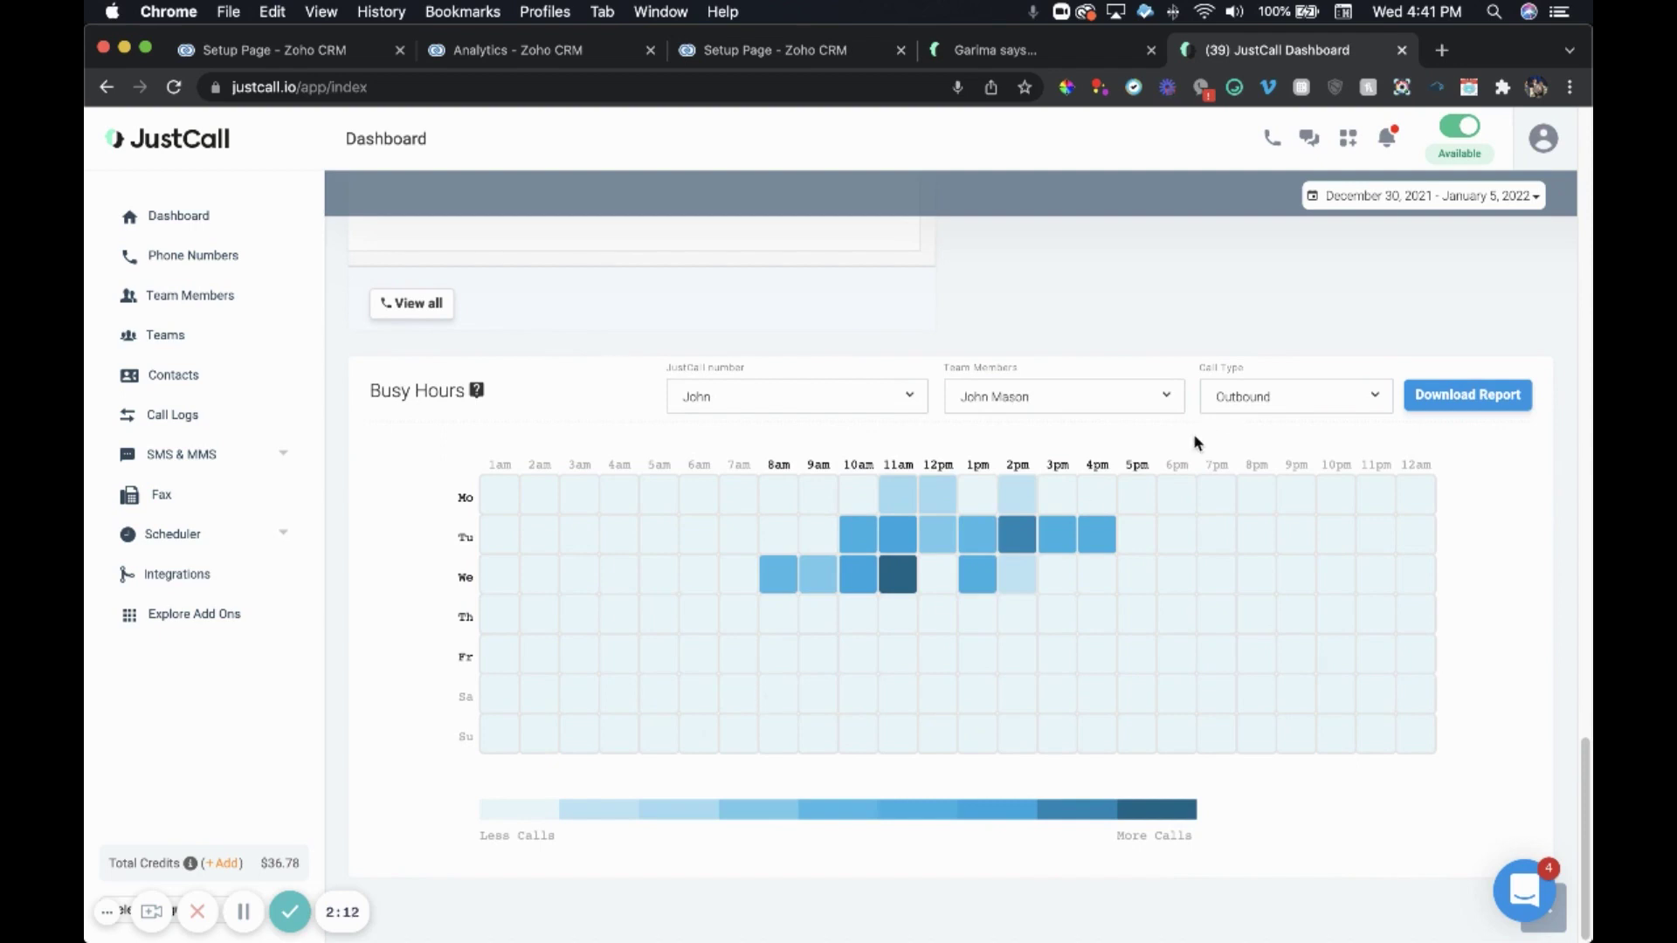
Step: Download the outbound Busy Hours report, review its hourly calls per day in Excel, and close the workbook
{"action": "left_click", "coordinate": [1506, 393]}
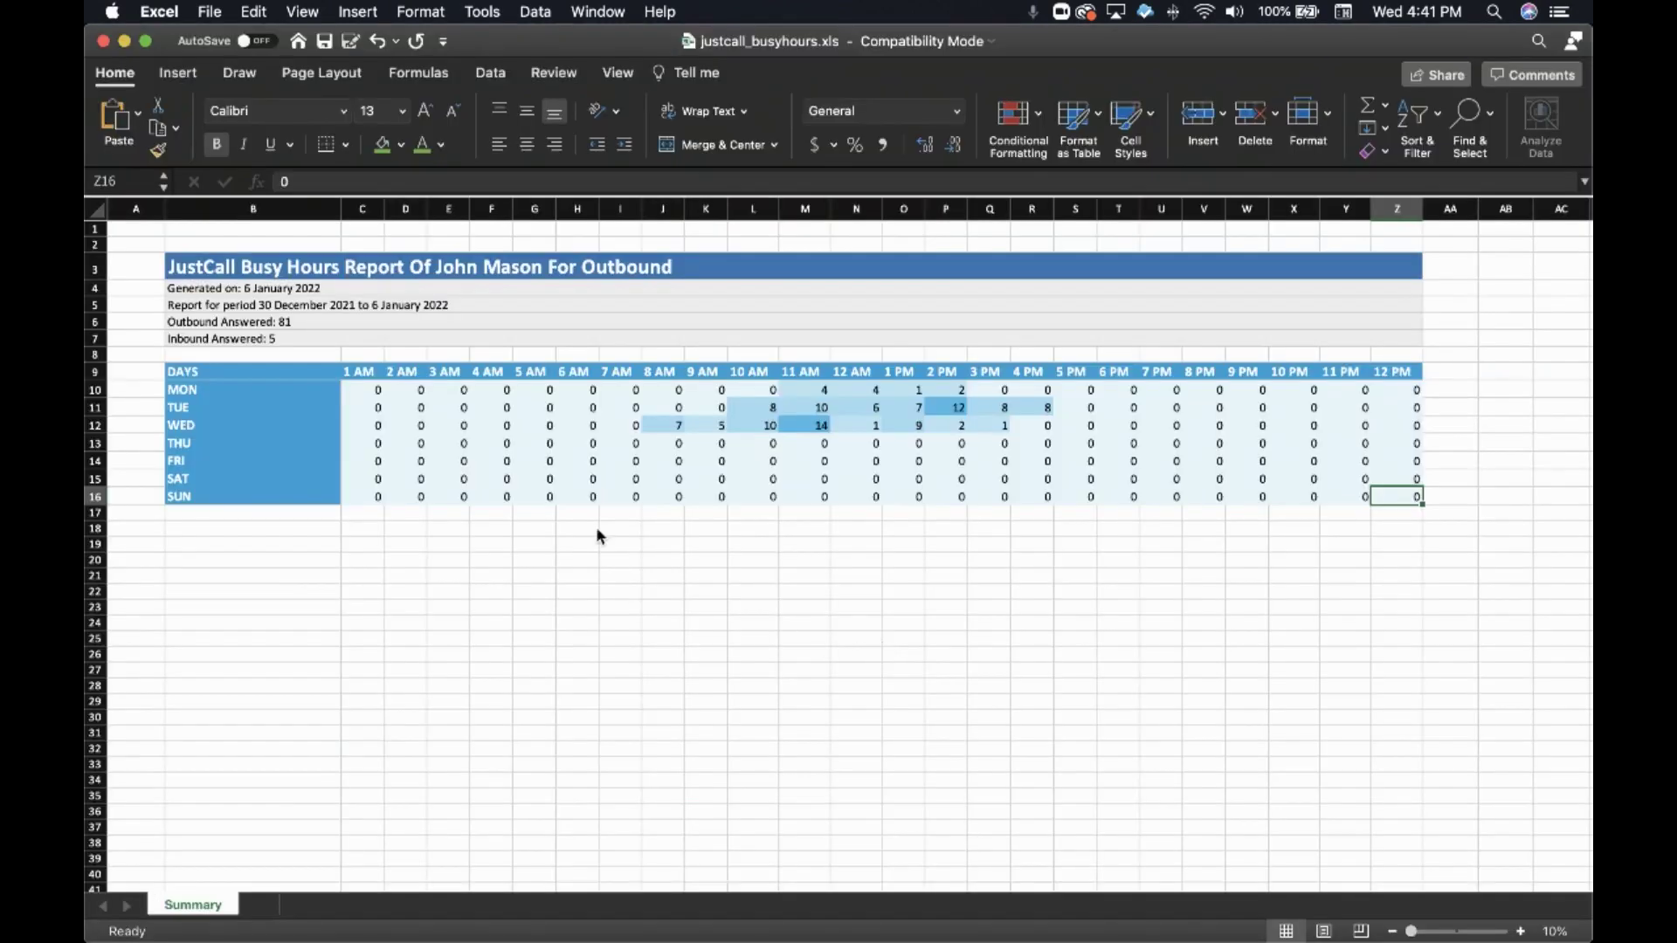
{"action": "left_click_drag", "start_coordinate": [398, 377], "coordinate": [1459, 532]}
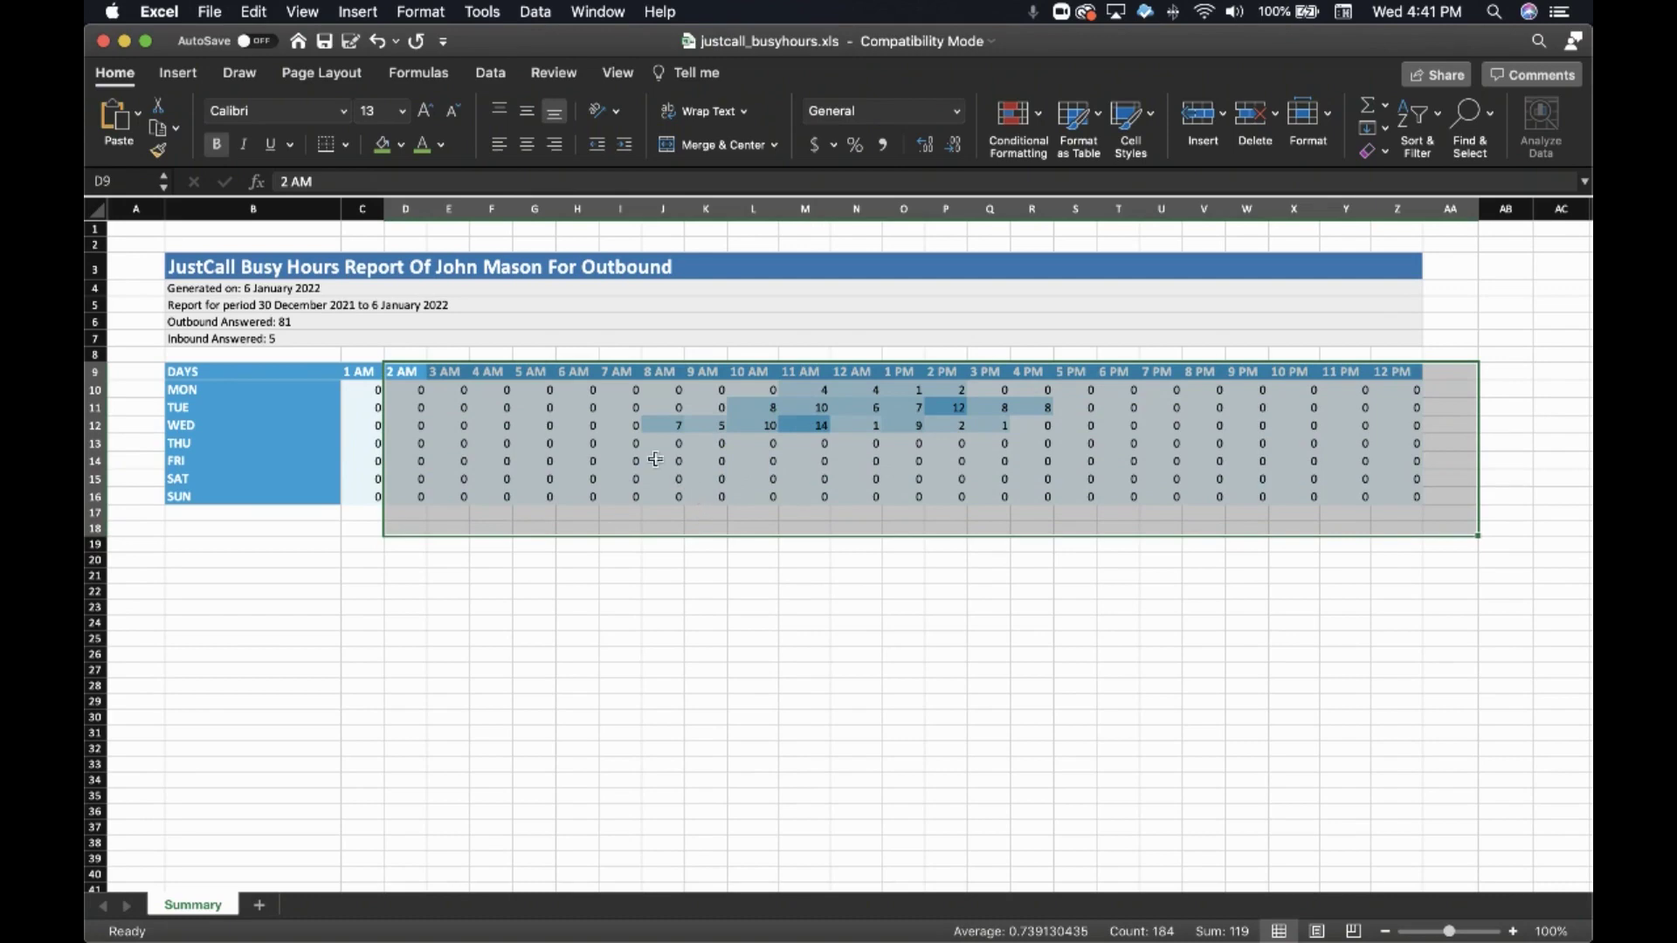
{"action": "left_click", "coordinate": [979, 472]}
{"action": "left_click_drag", "start_coordinate": [654, 388], "coordinate": [1043, 426]}
{"action": "left_click", "coordinate": [915, 625]}
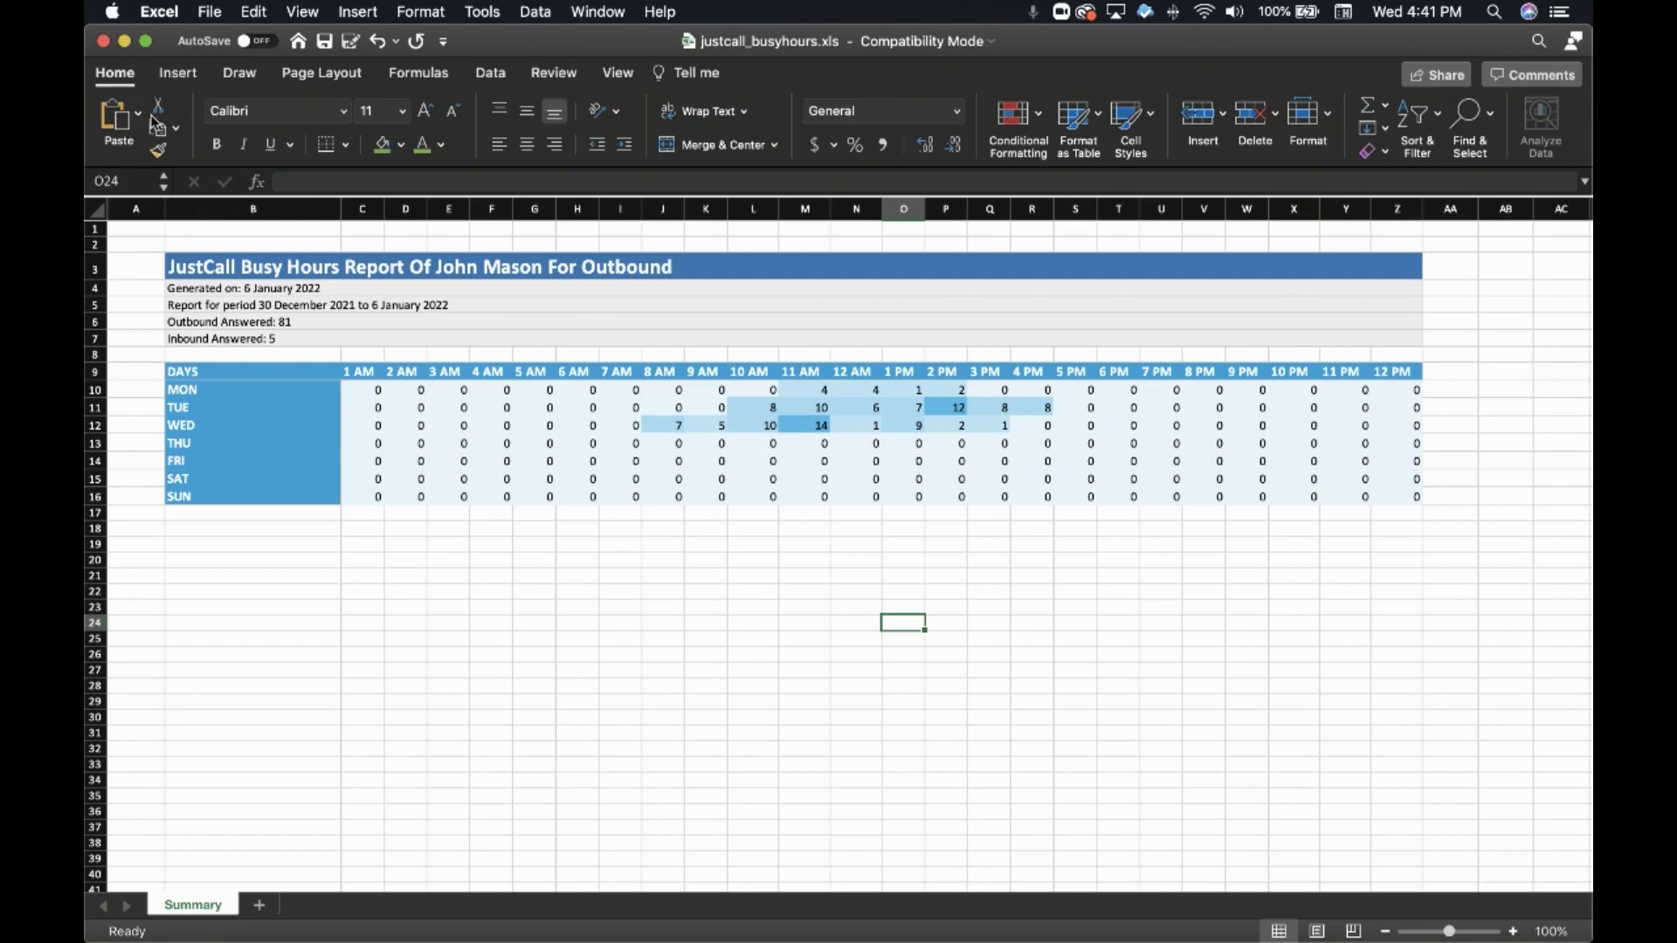
{"action": "left_click", "coordinate": [102, 43]}
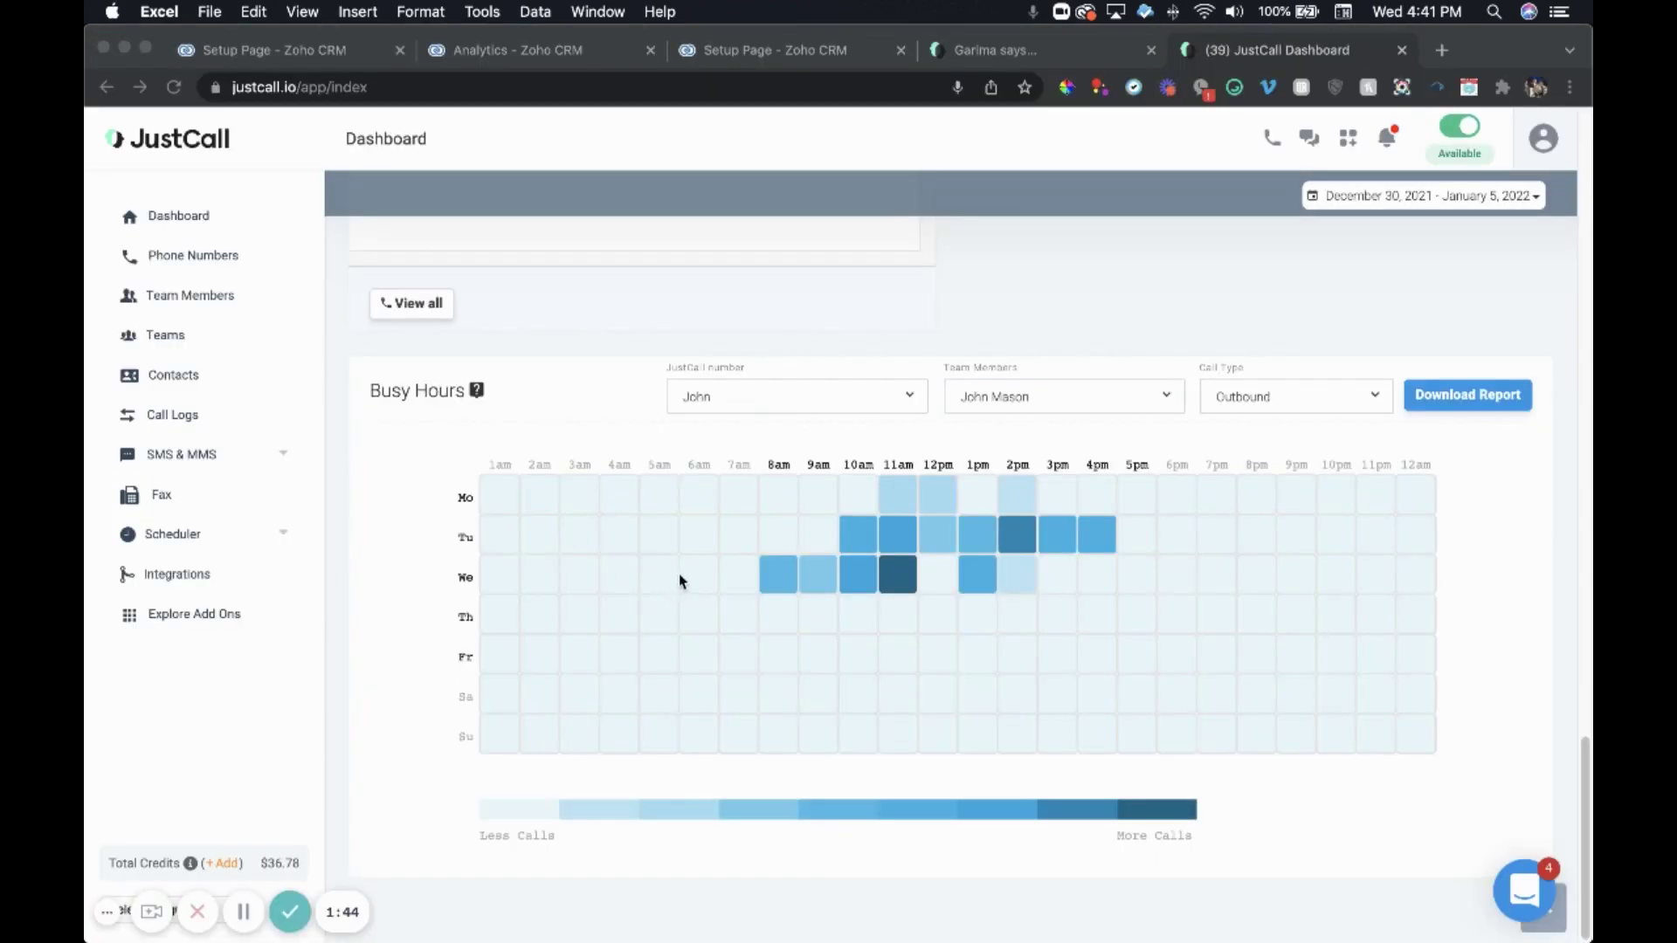
Step: Open the JustCall call logs and search them by Disposition Code for "Scheduled"
{"action": "scroll", "coordinate": [675, 582], "scroll_direction": "up", "scroll_amount": 15}
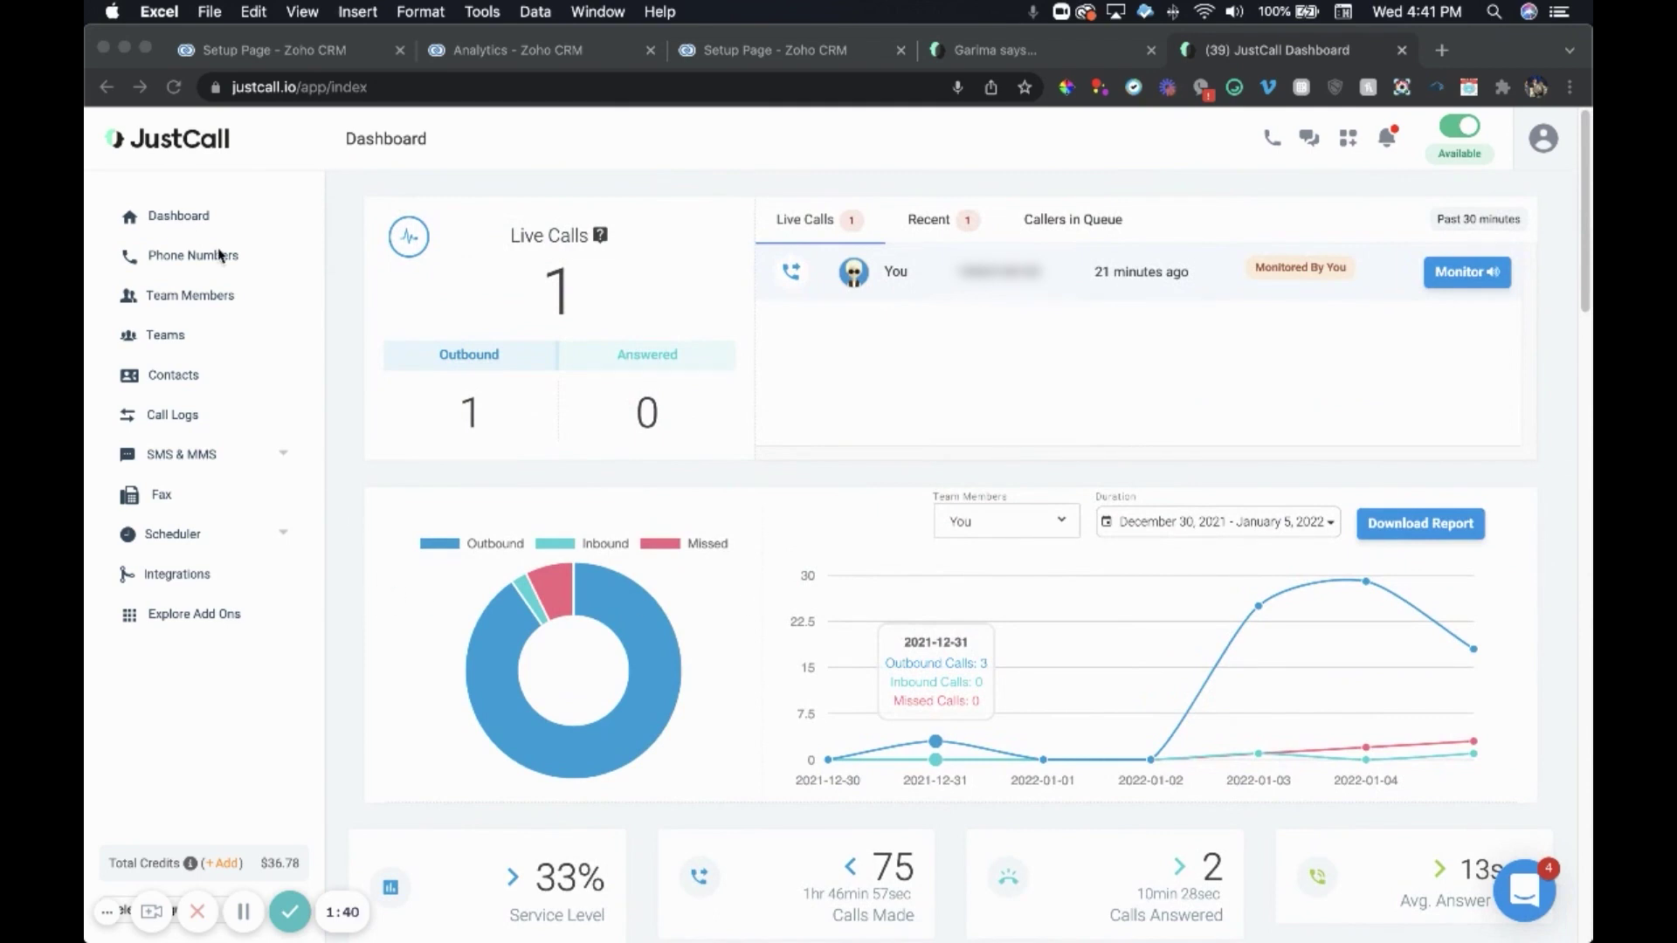
{"action": "left_click", "coordinate": [159, 423]}
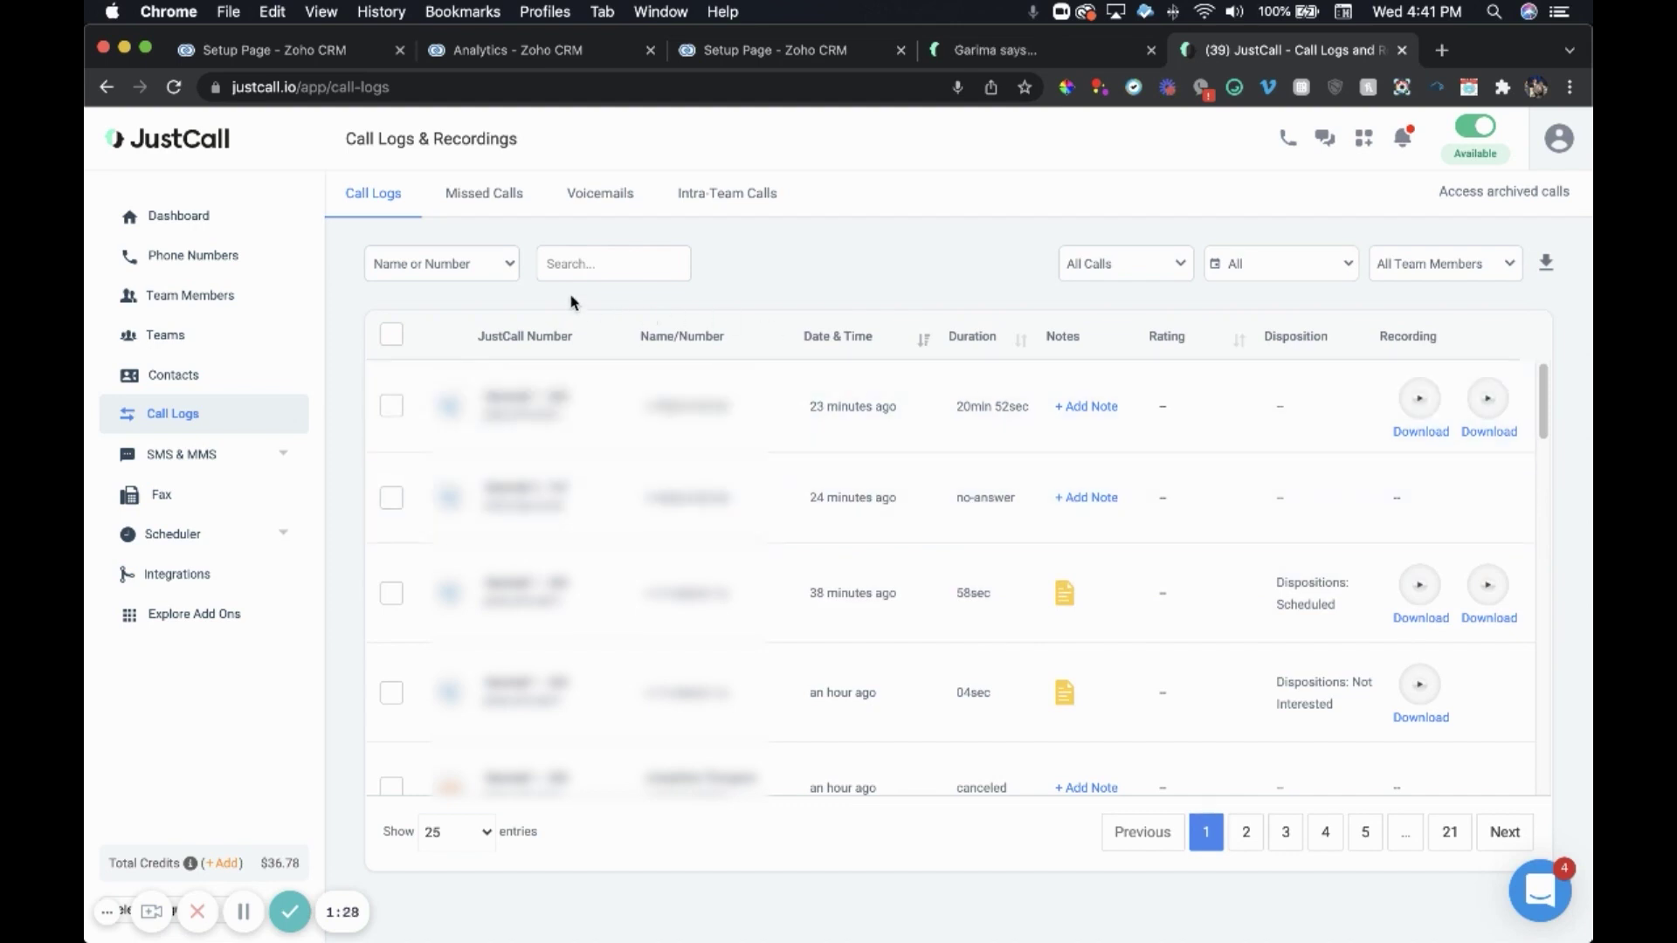
{"action": "left_click", "coordinate": [509, 266]}
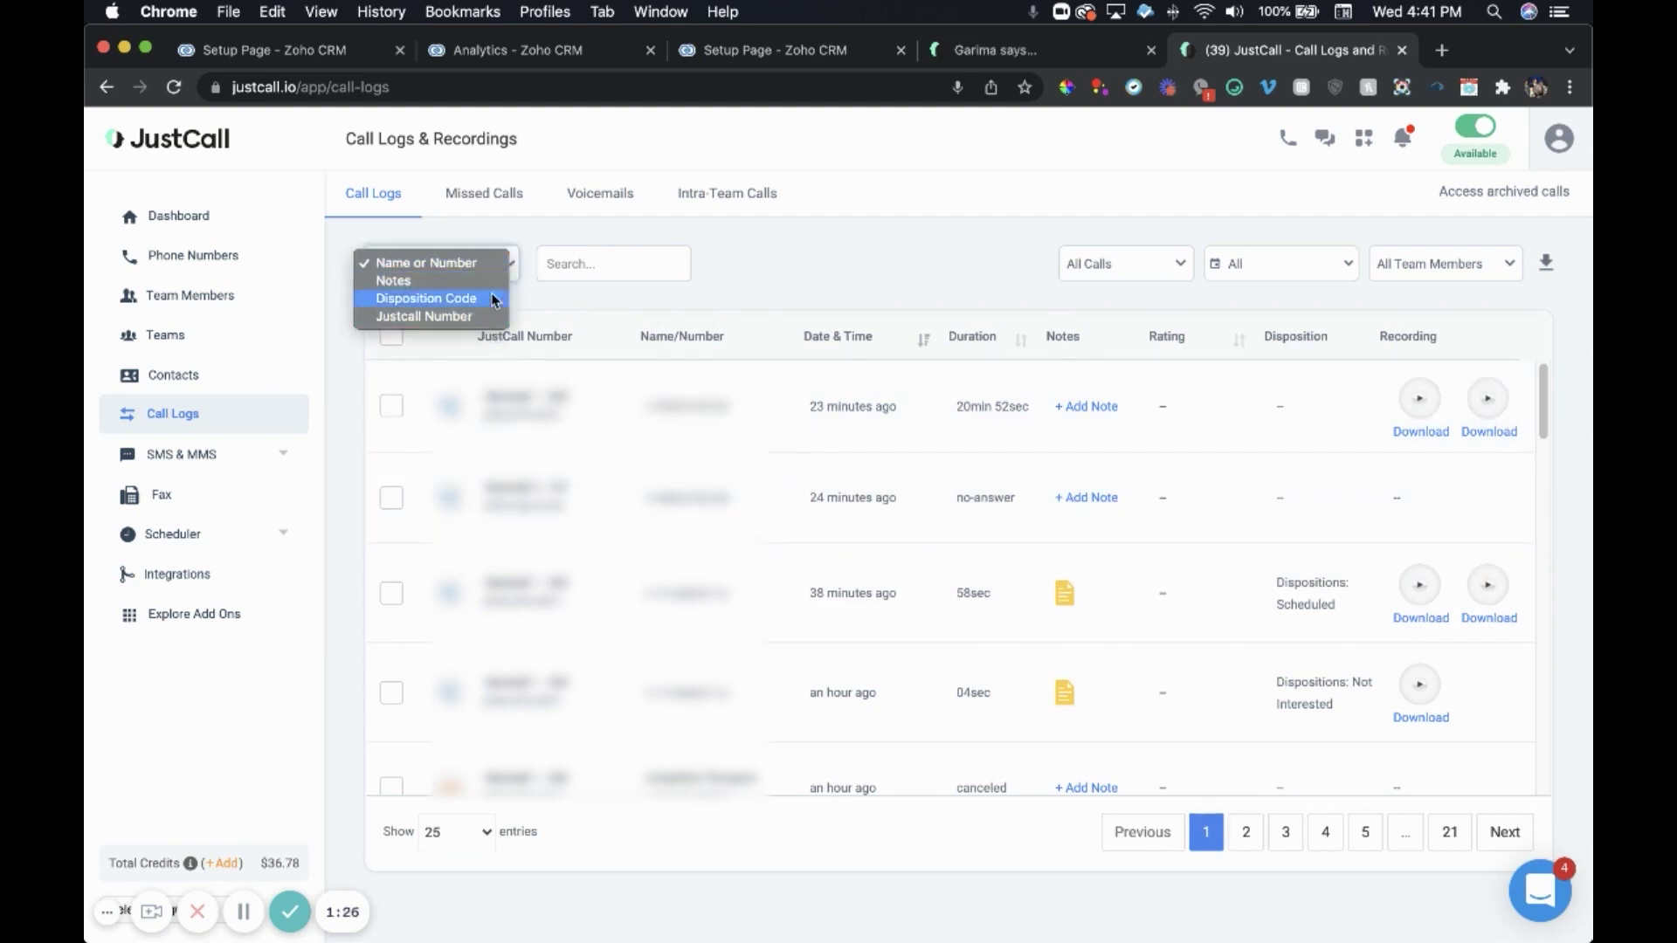
{"action": "left_click", "coordinate": [490, 301]}
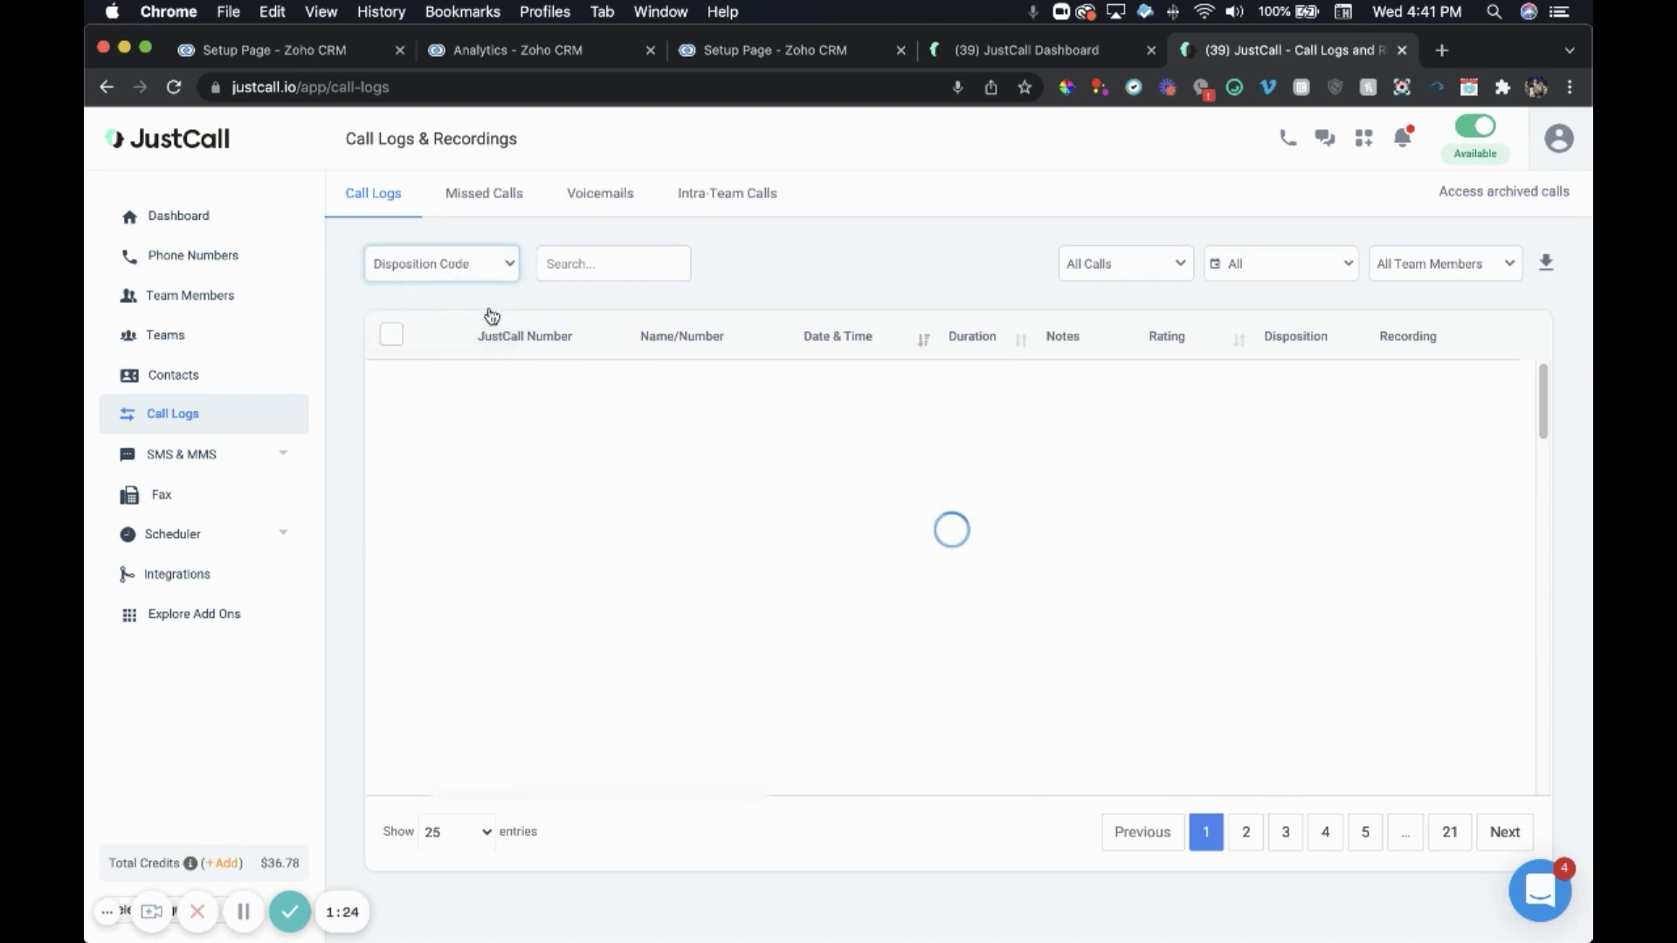
{"action": "left_click", "coordinate": [553, 269]}
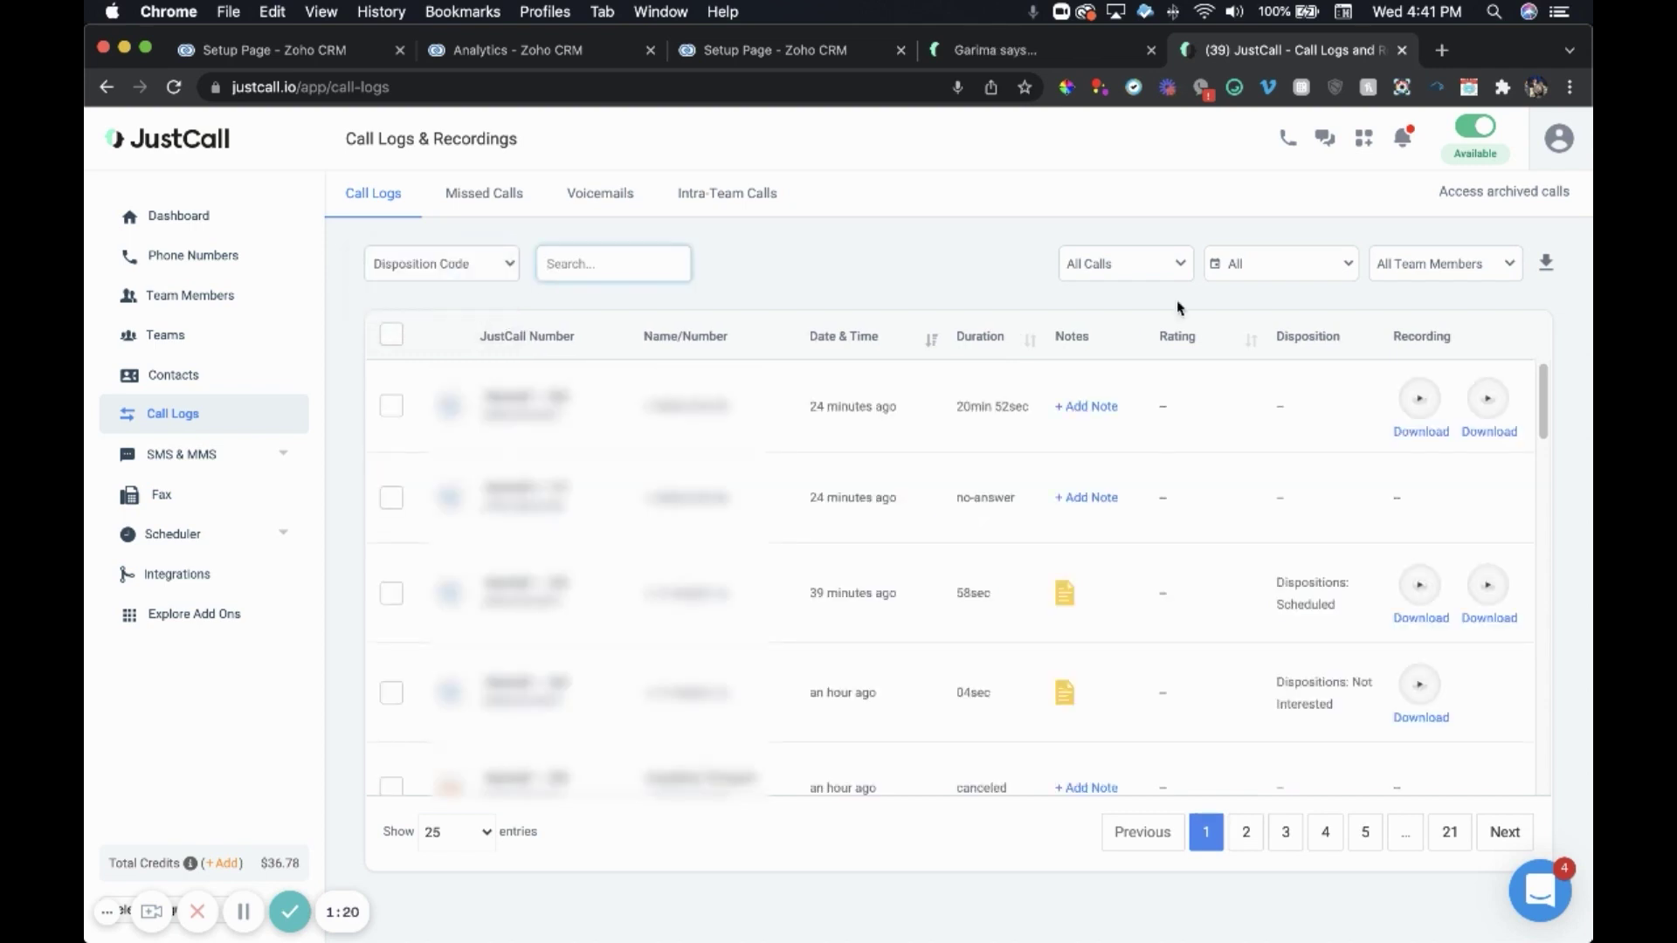
{"action": "type", "text": "Scheduled"}
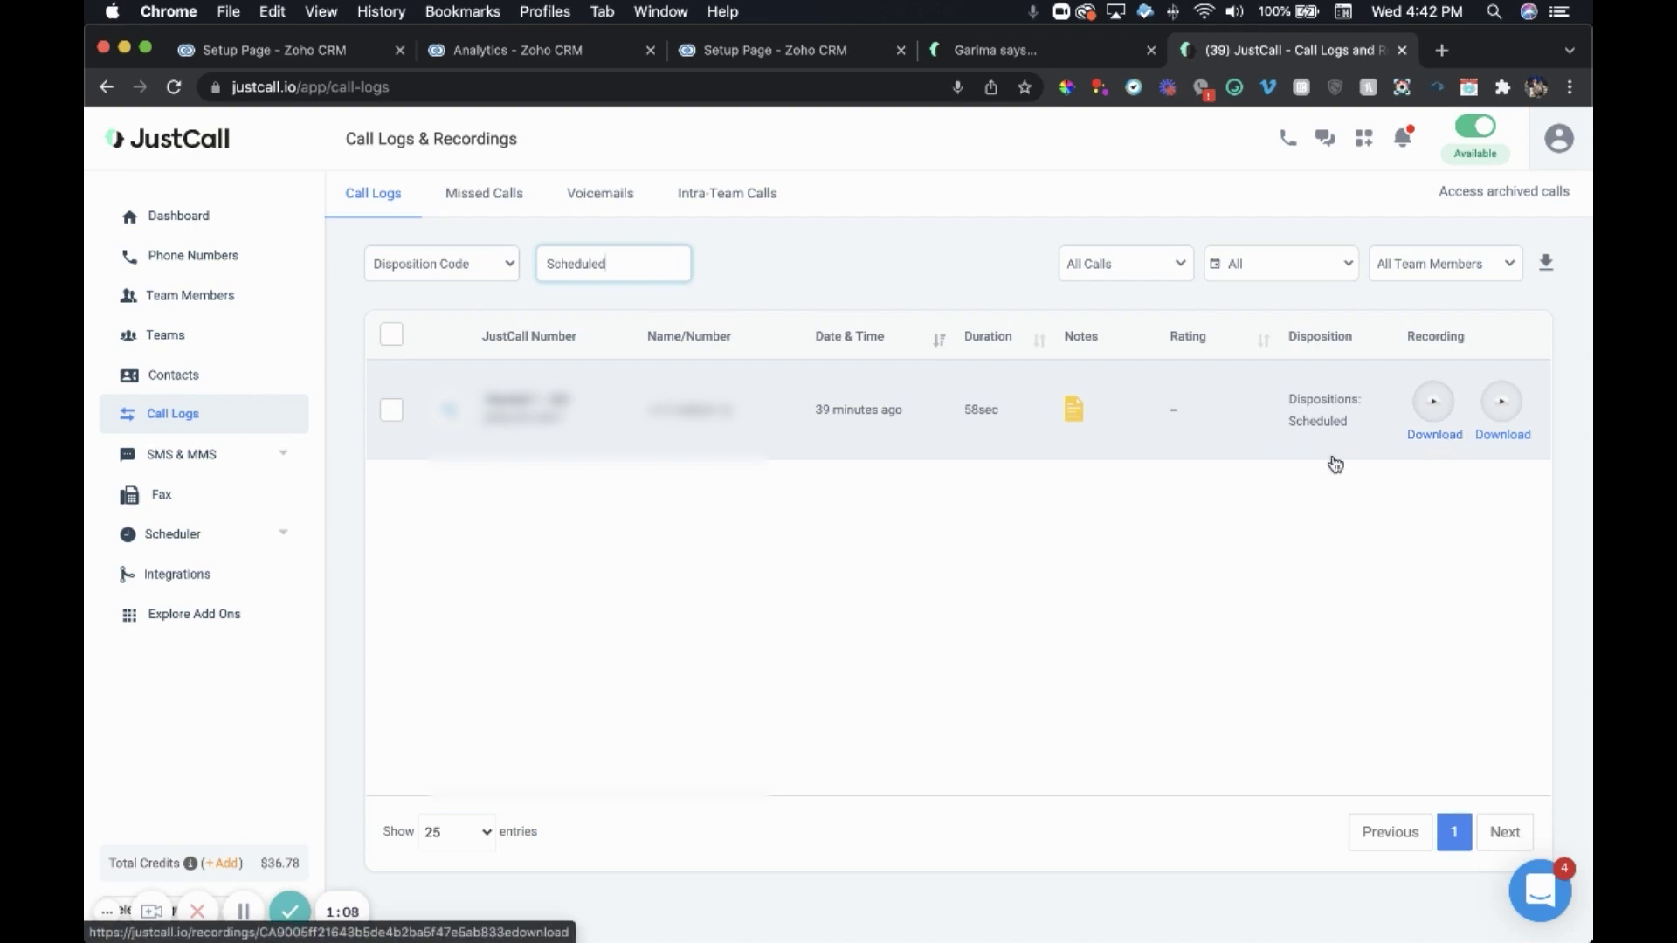
Step: Open the note of the call with the Scheduled disposition and review the call's Zoho integration logs
{"action": "left_click", "coordinate": [1072, 412]}
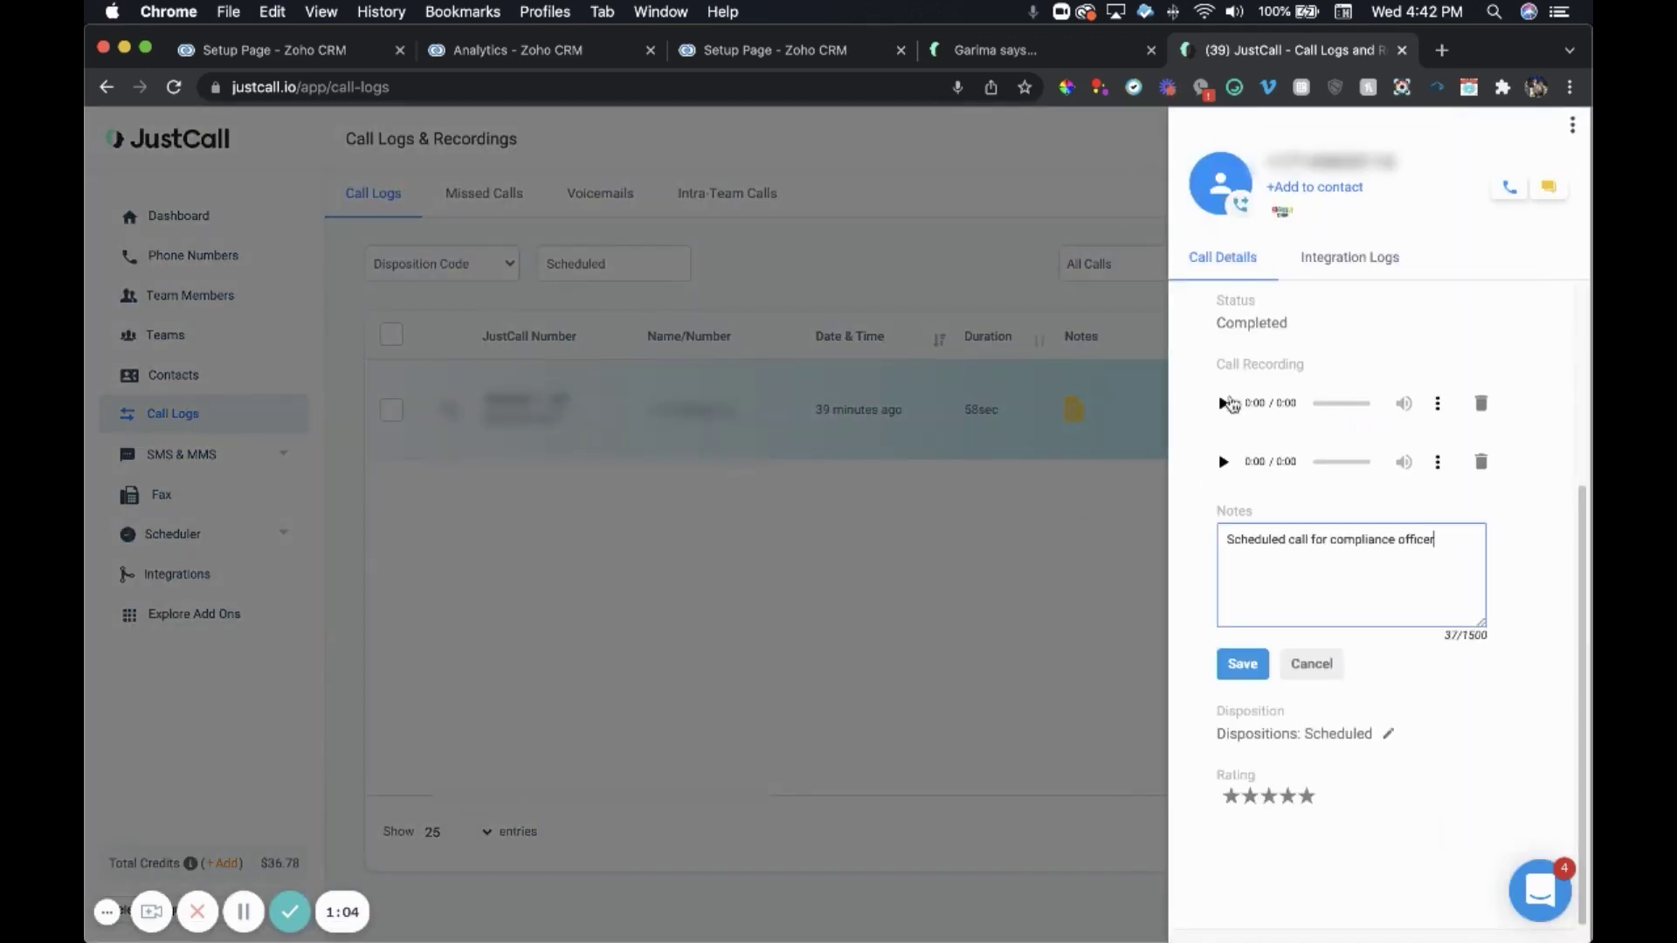
{"action": "left_click", "coordinate": [1340, 279]}
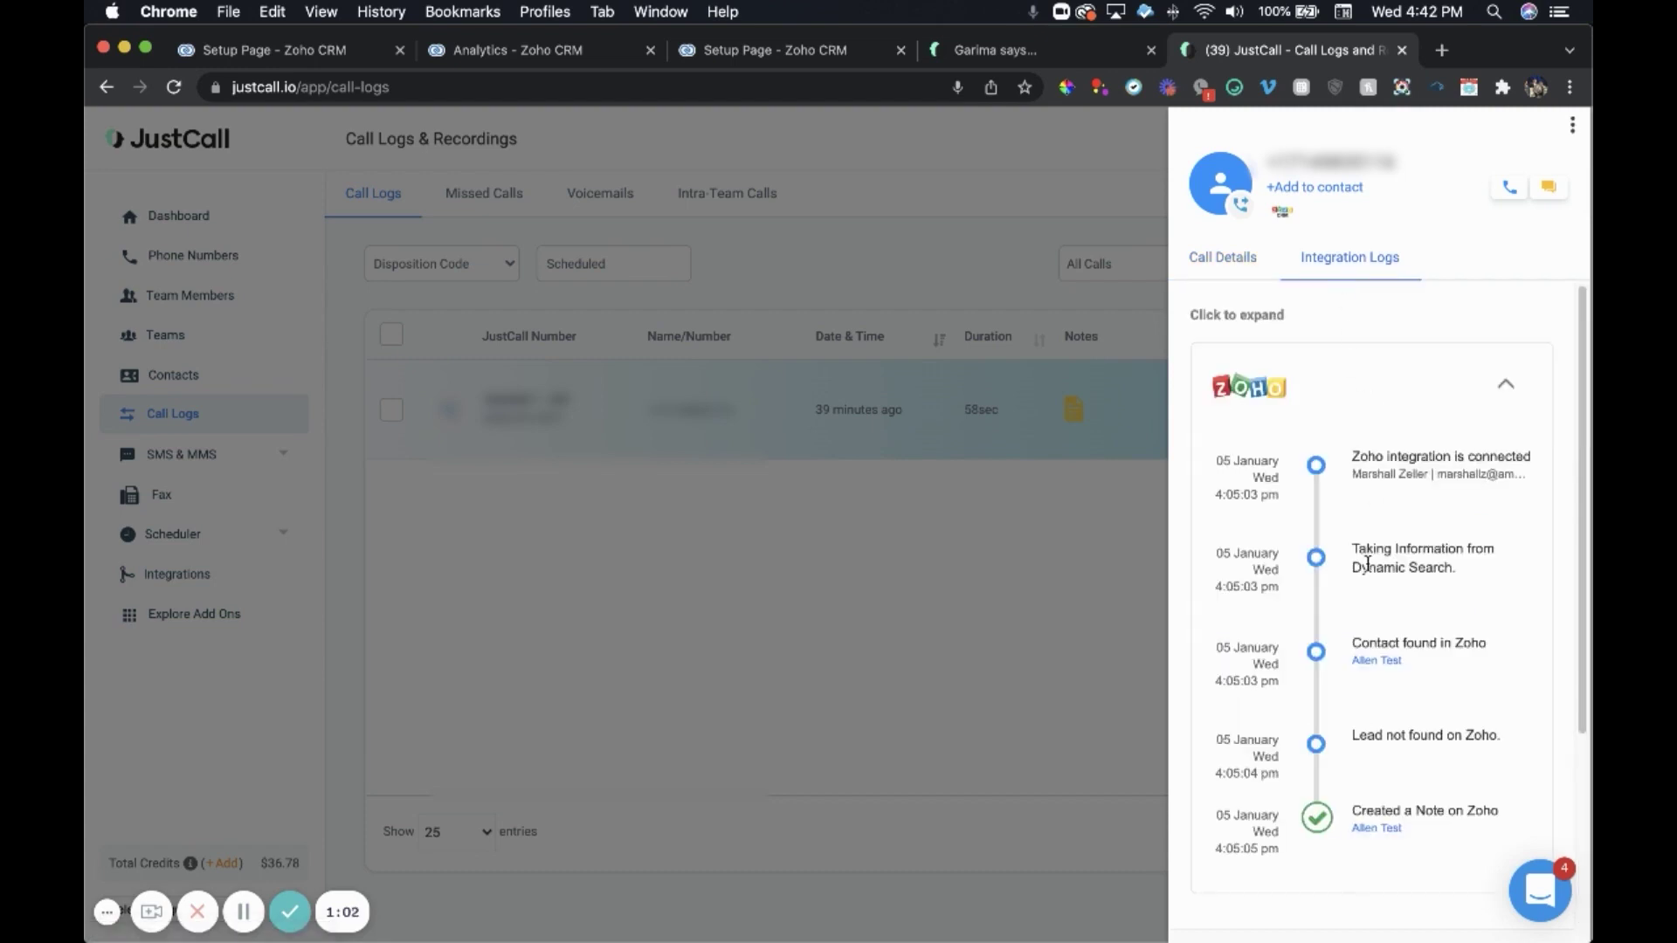
{"action": "scroll", "coordinate": [1369, 568], "scroll_direction": "down", "scroll_amount": 1}
{"action": "scroll", "coordinate": [1369, 569], "scroll_direction": "down", "scroll_amount": 1}
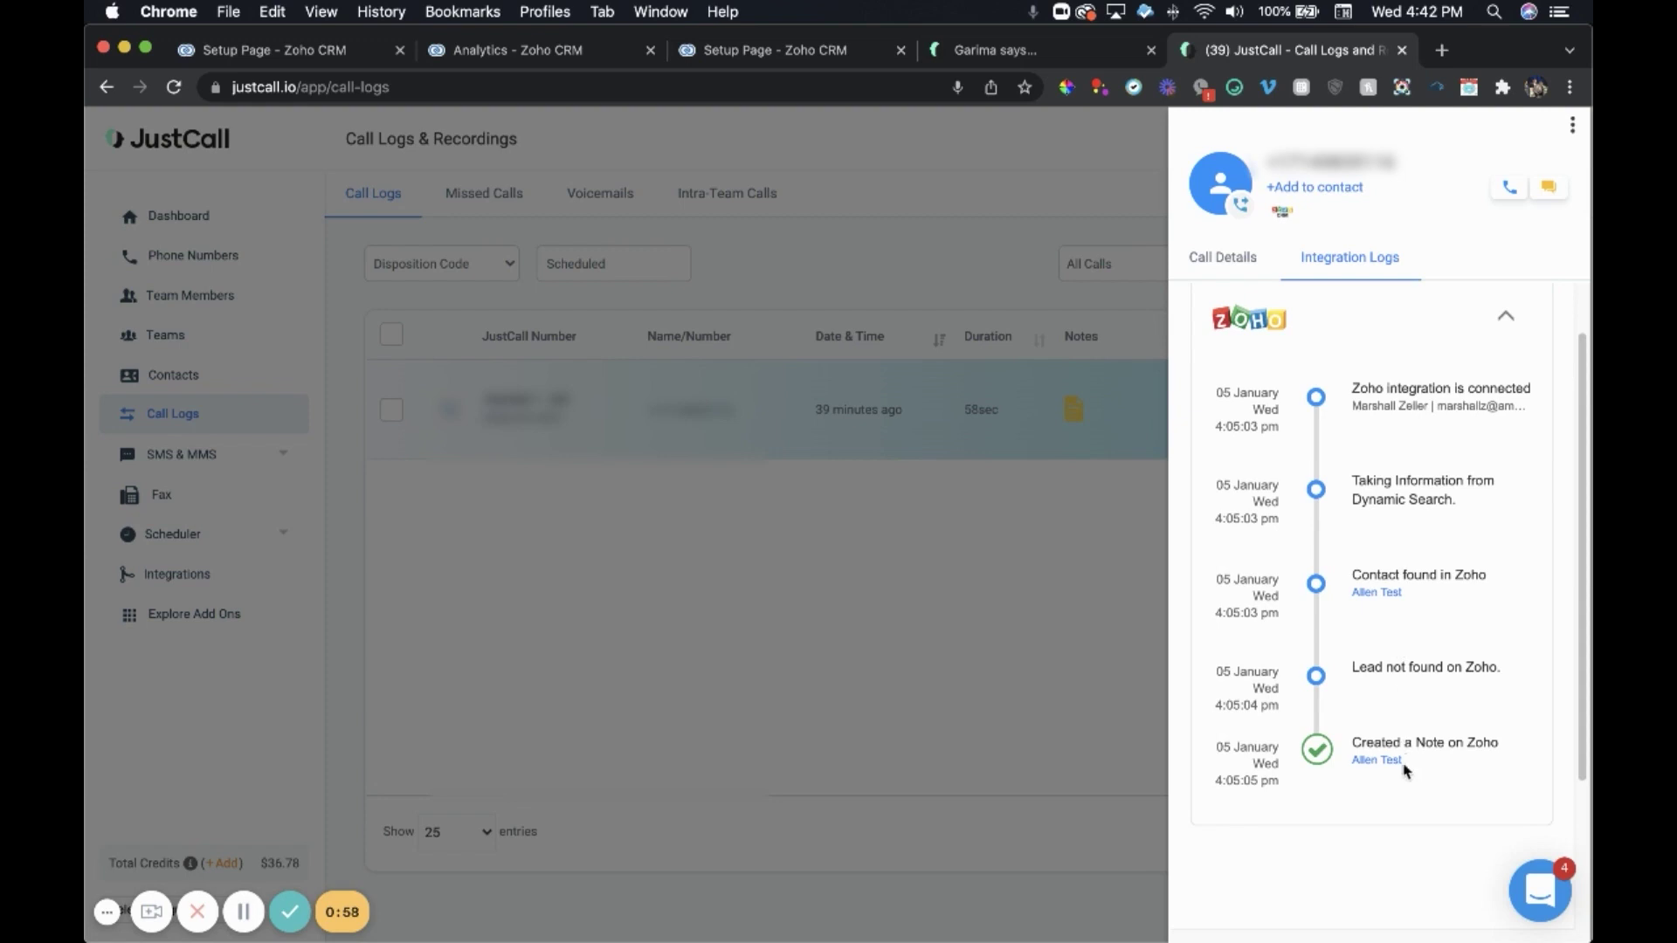
Step: Review the Scheduled call's details, including its recordings, notes, disposition and rating, and close the call's side view
{"action": "left_click", "coordinate": [1244, 262]}
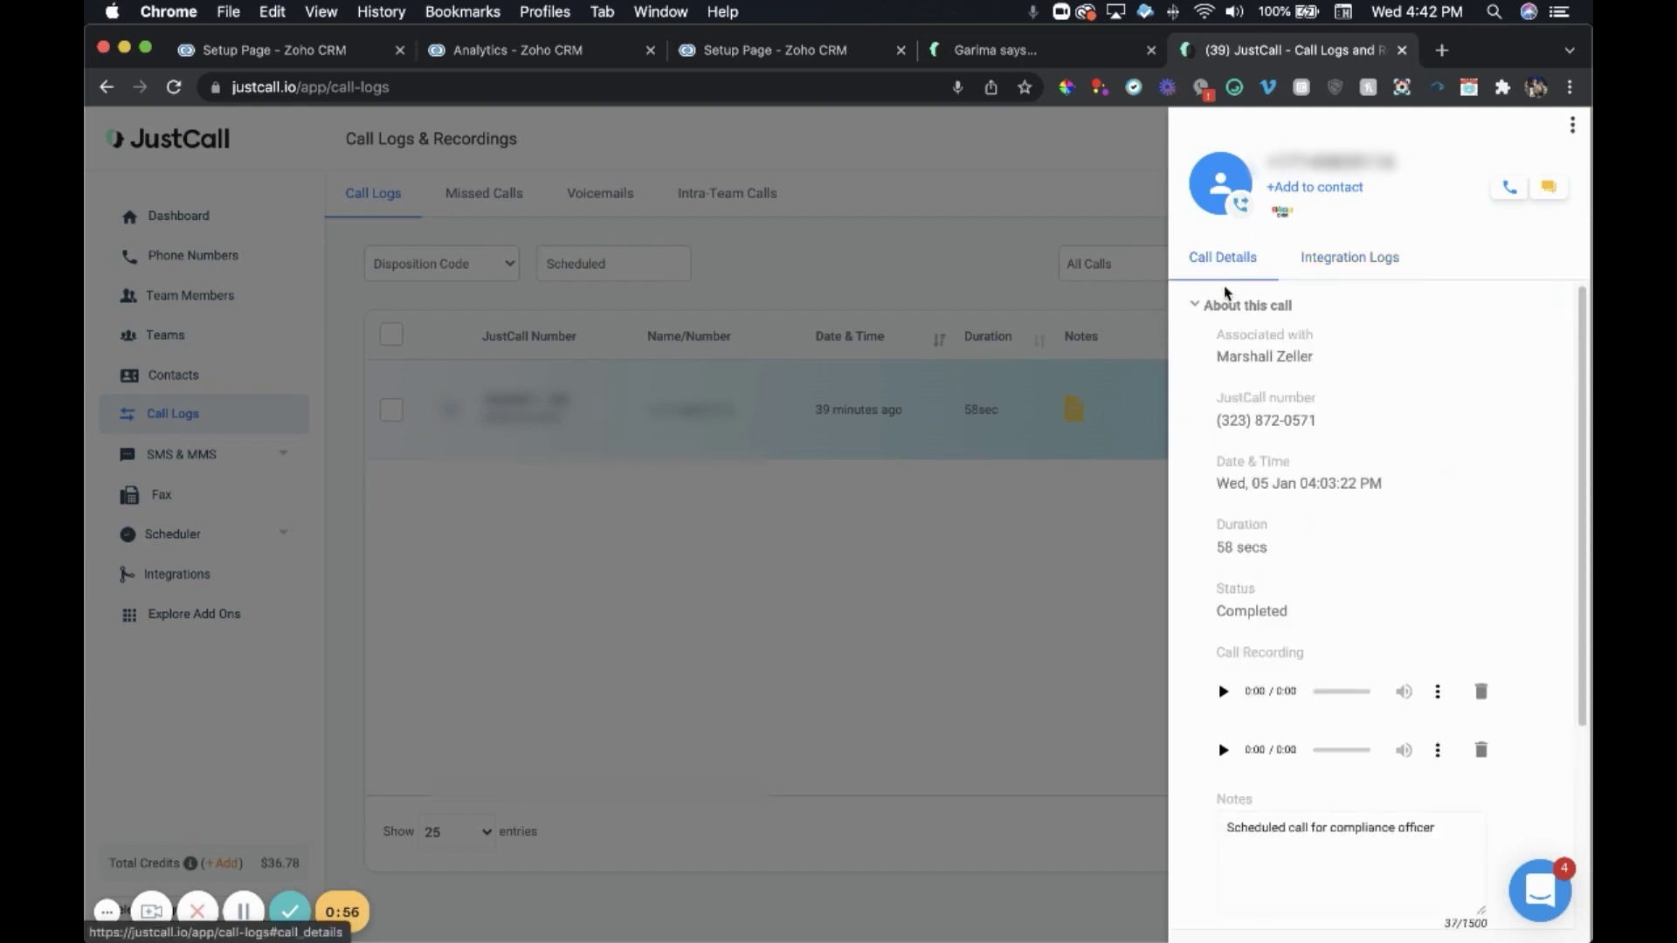
{"action": "scroll", "coordinate": [1267, 511], "scroll_direction": "down", "scroll_amount": 1}
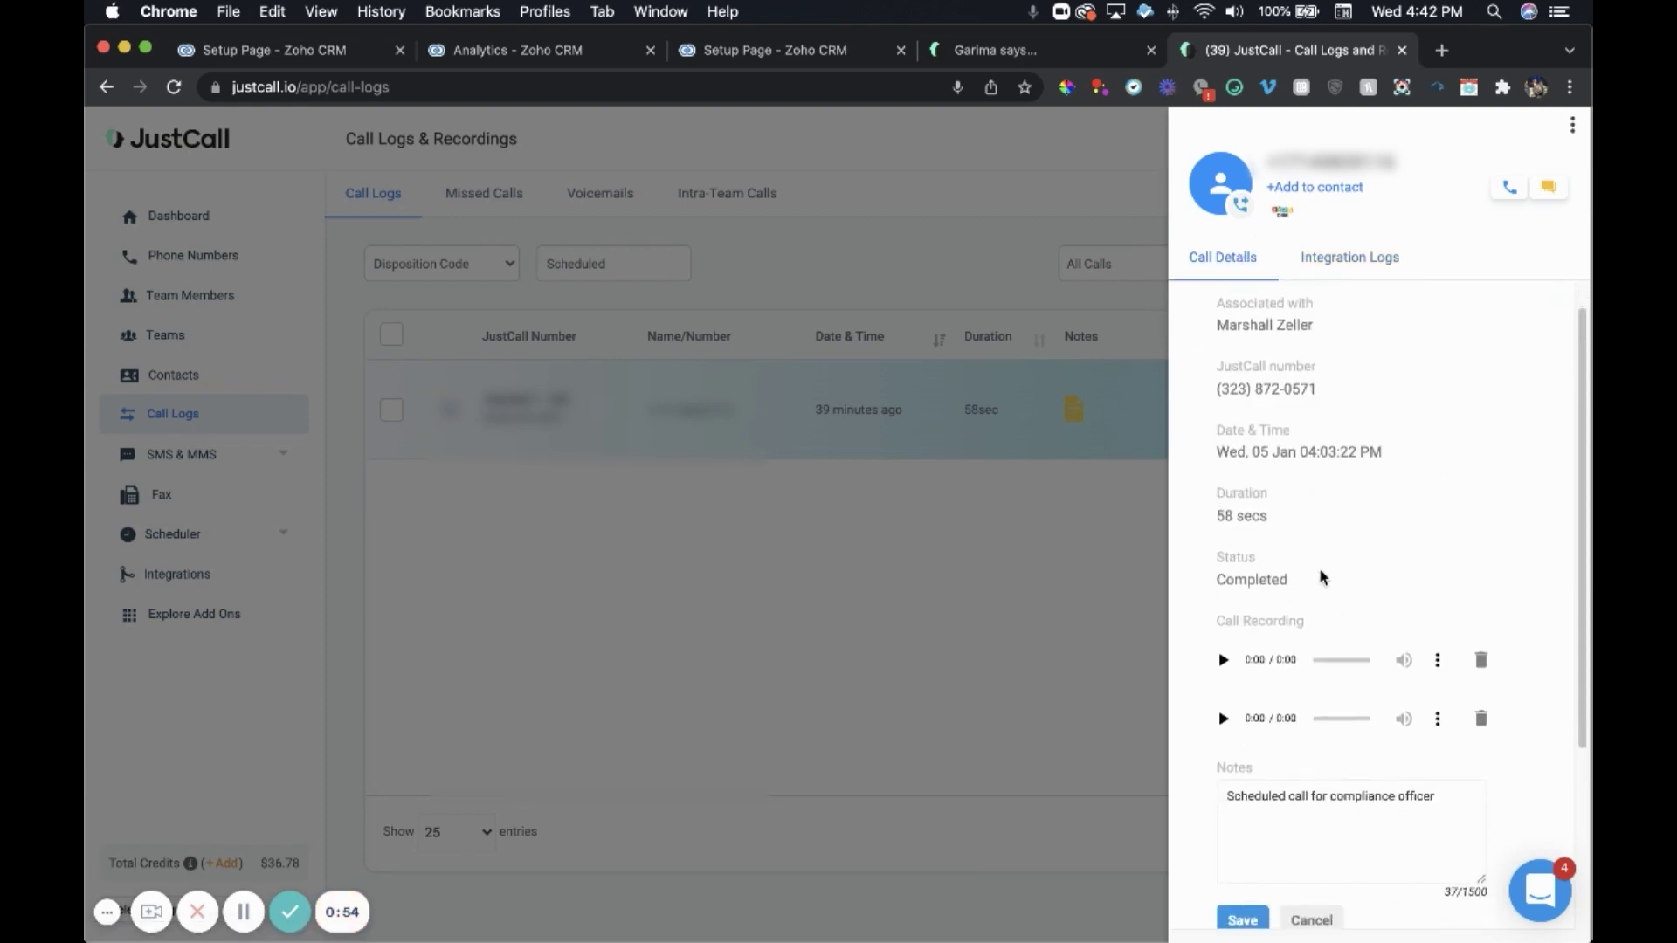
{"action": "scroll", "coordinate": [1302, 585], "scroll_direction": "down", "scroll_amount": 3}
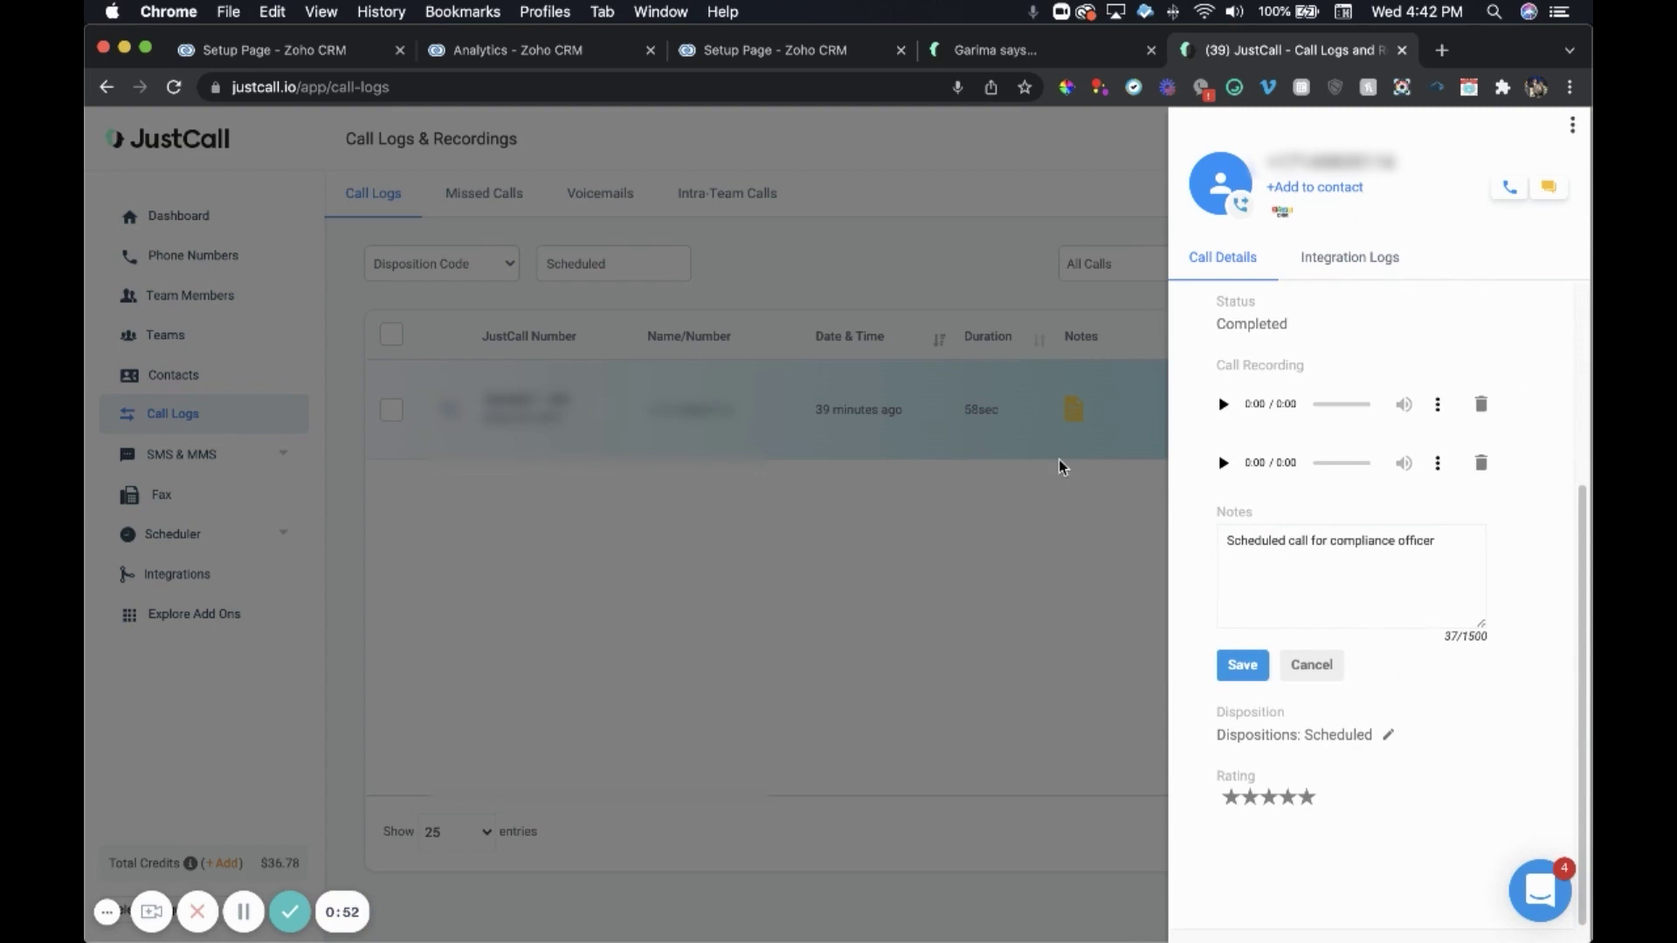
{"action": "left_click", "coordinate": [822, 556]}
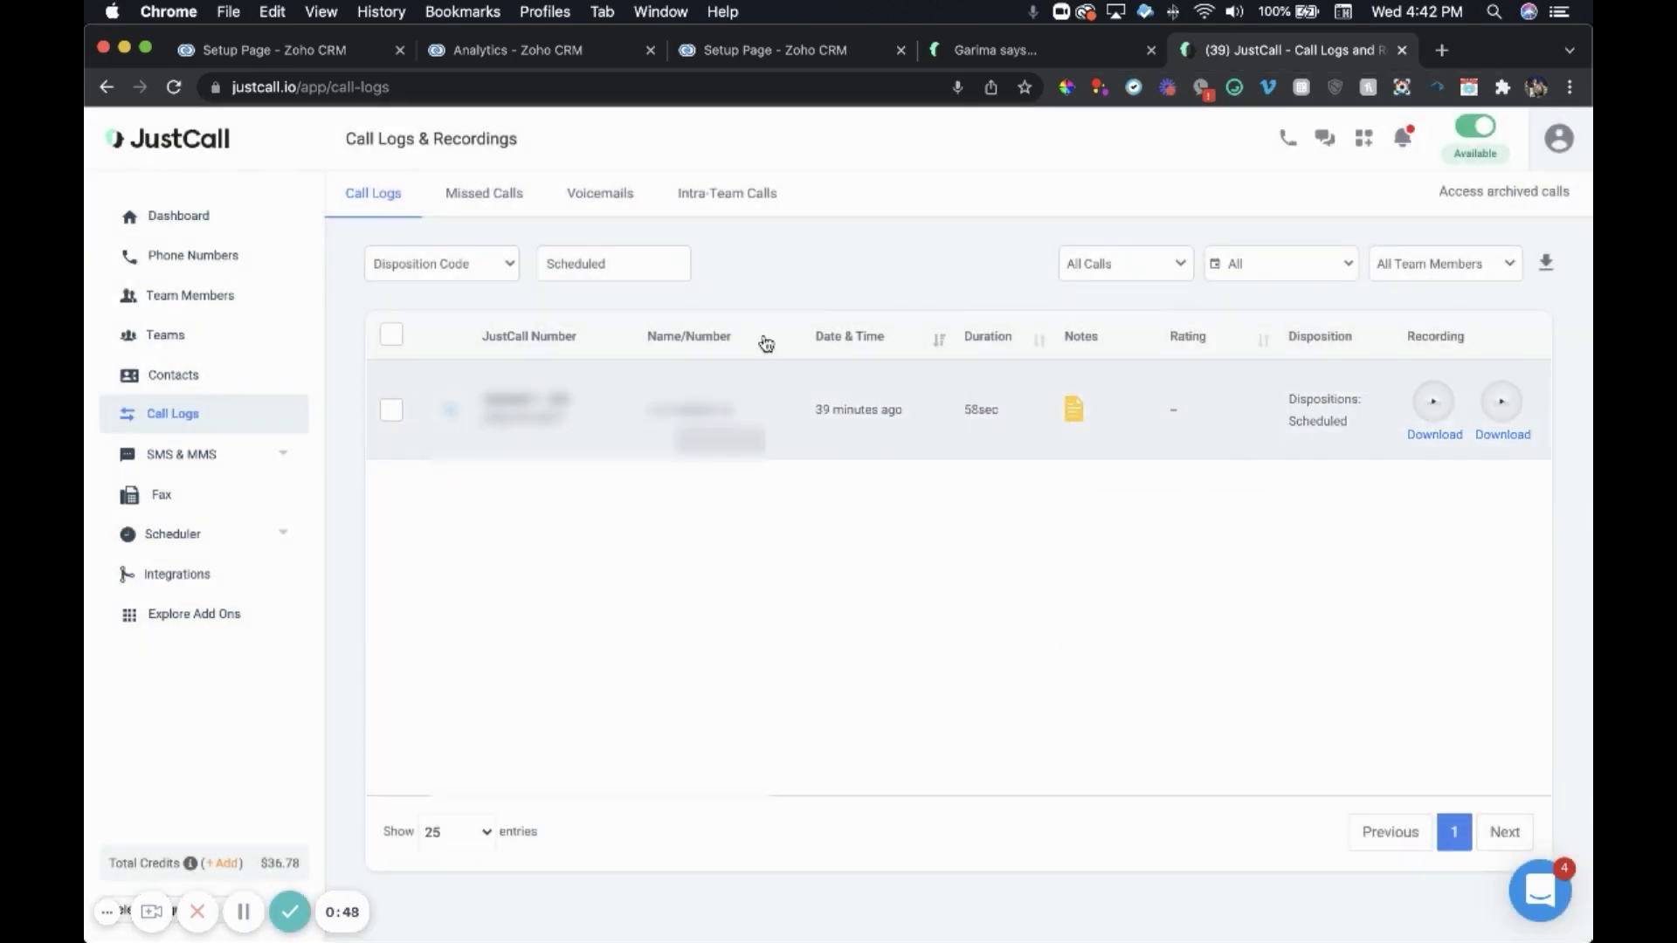
Step: Look through the list of missed calls down to the oldest entries, and open the voicemails list
{"action": "left_click", "coordinate": [457, 194]}
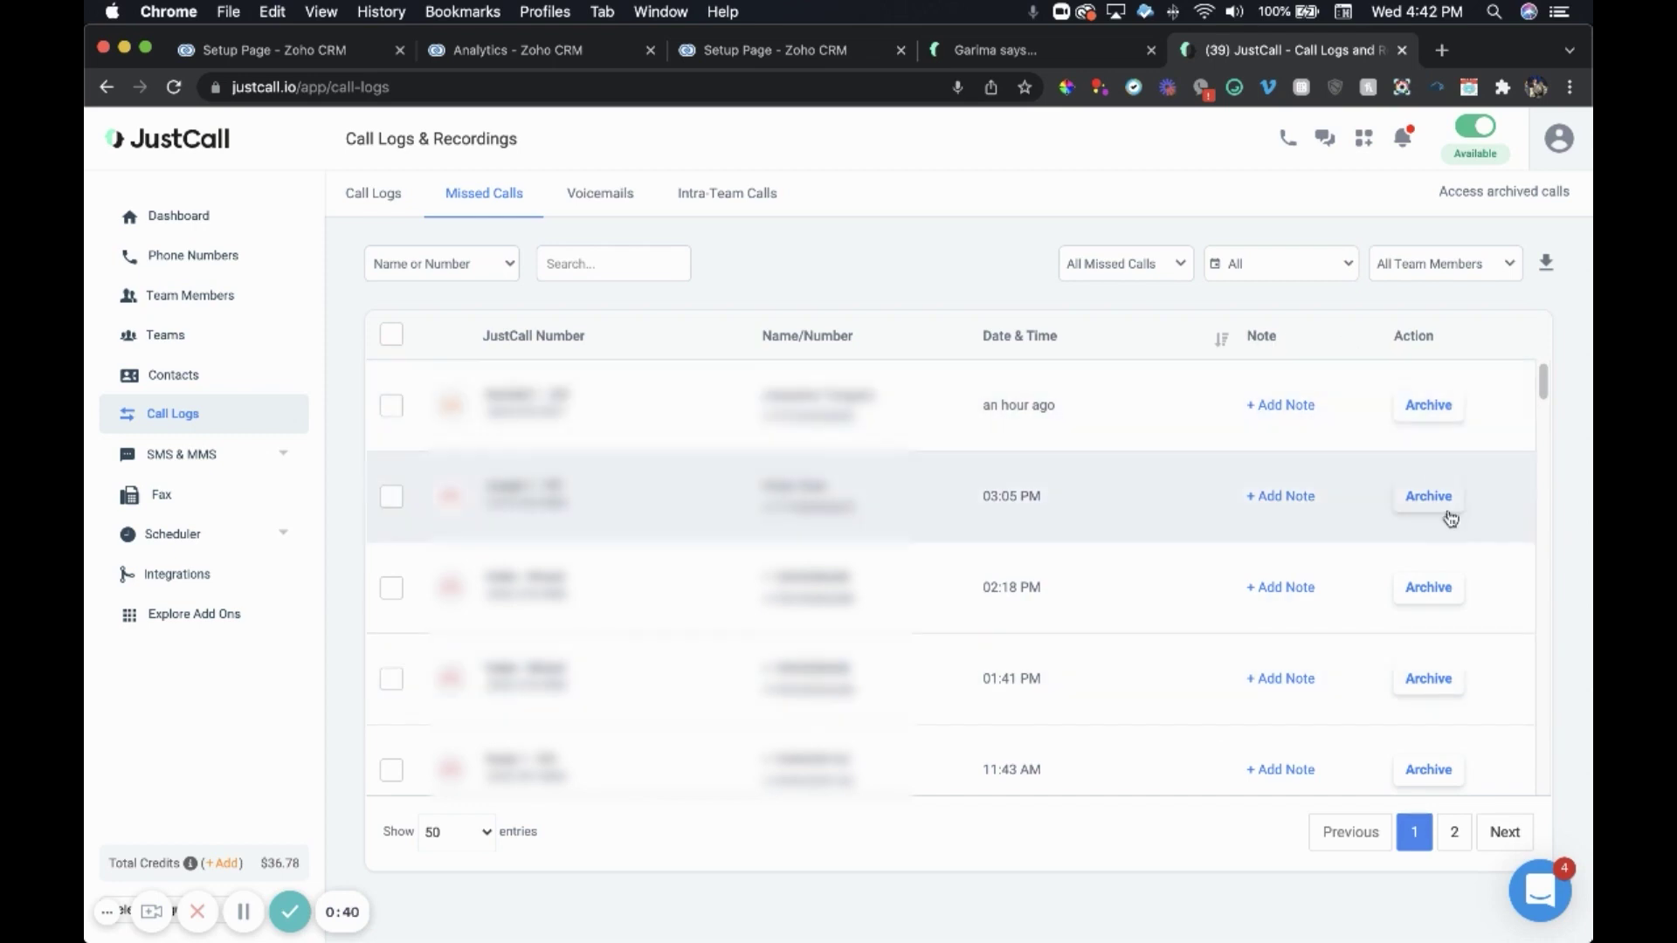
{"action": "scroll", "coordinate": [1264, 594], "scroll_direction": "down", "scroll_amount": 10}
{"action": "scroll", "coordinate": [1302, 614], "scroll_direction": "up", "scroll_amount": 10}
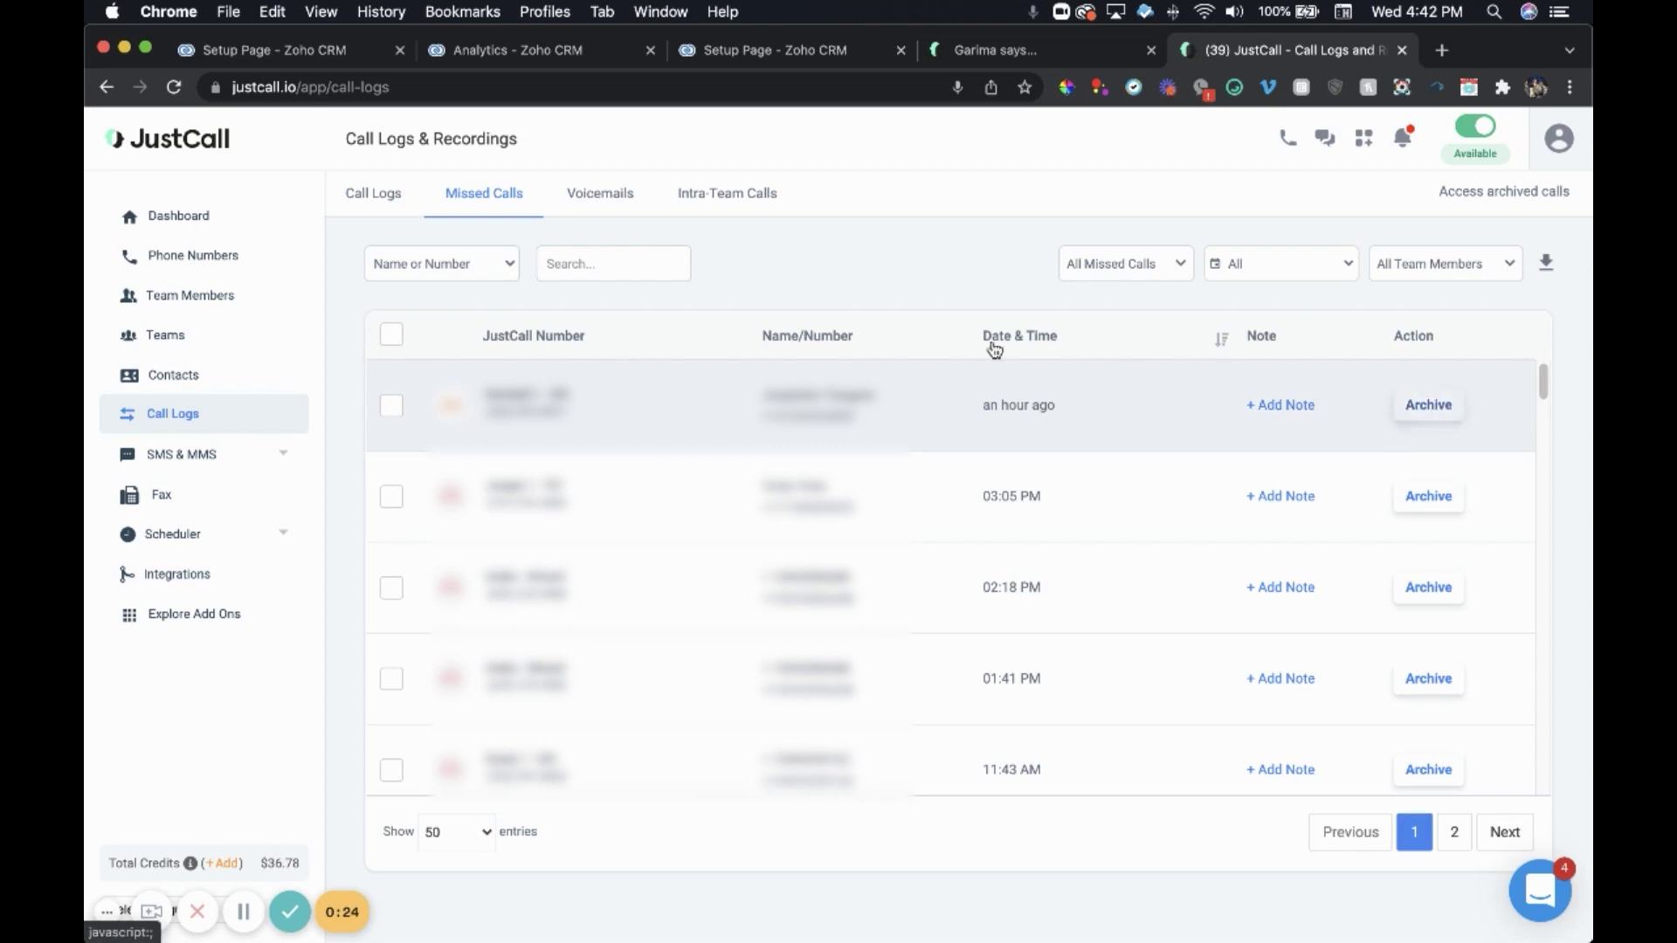
{"action": "scroll", "coordinate": [935, 588], "scroll_direction": "down", "scroll_amount": 10}
{"action": "scroll", "coordinate": [1105, 562], "scroll_direction": "down", "scroll_amount": 8}
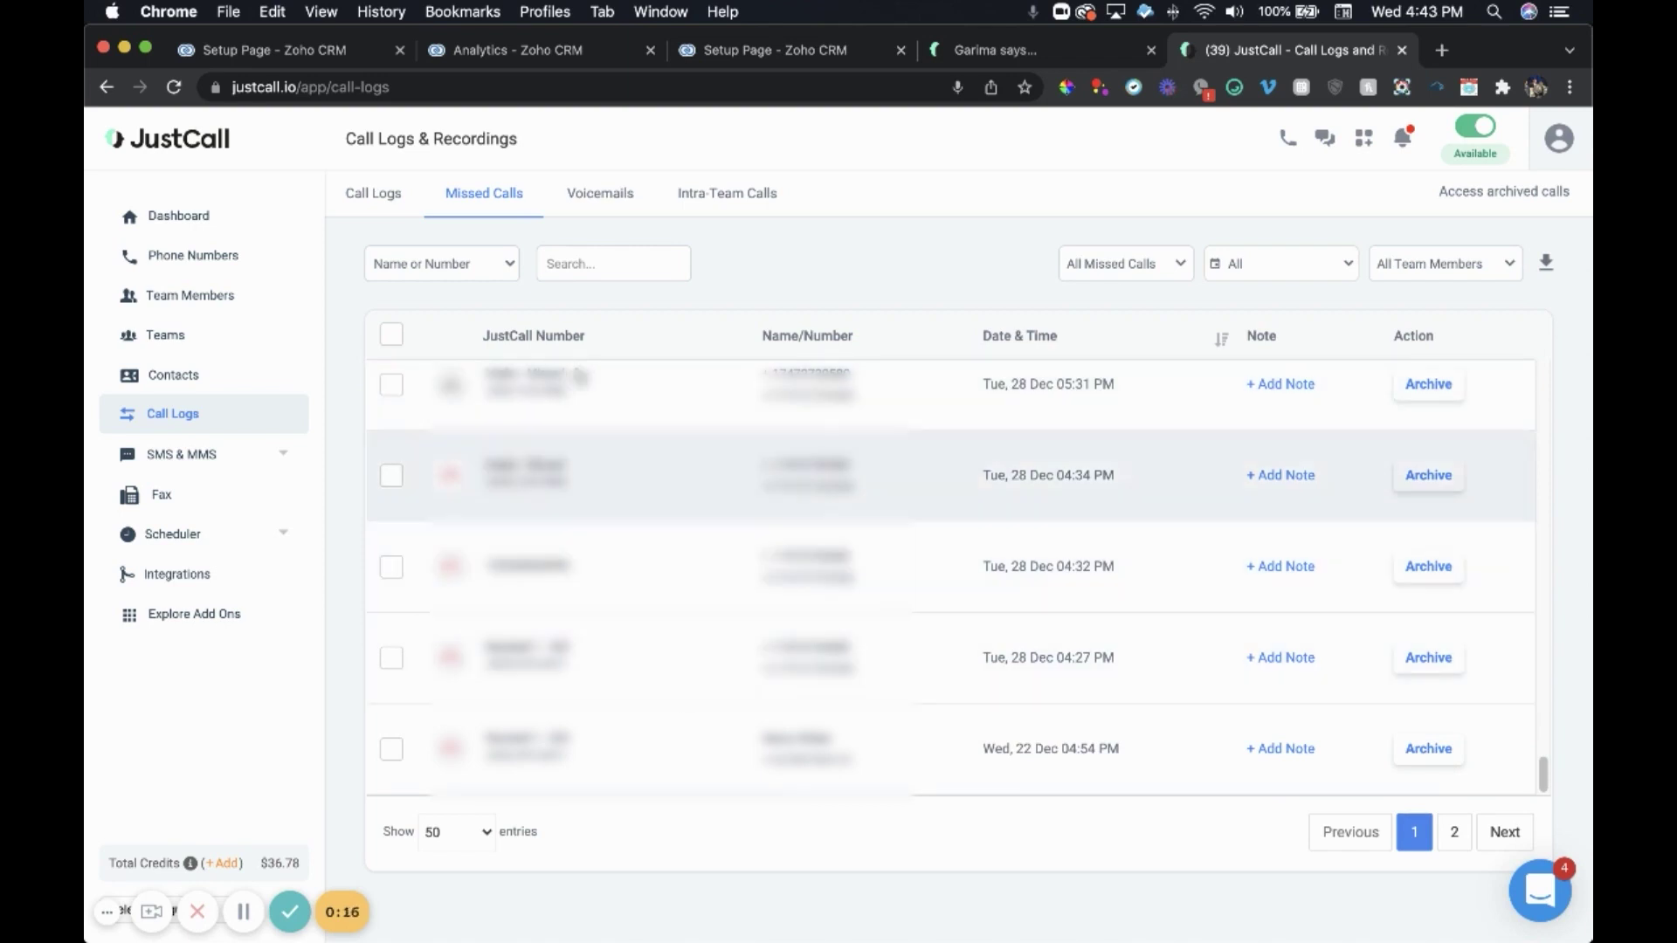
{"action": "left_click", "coordinate": [601, 199]}
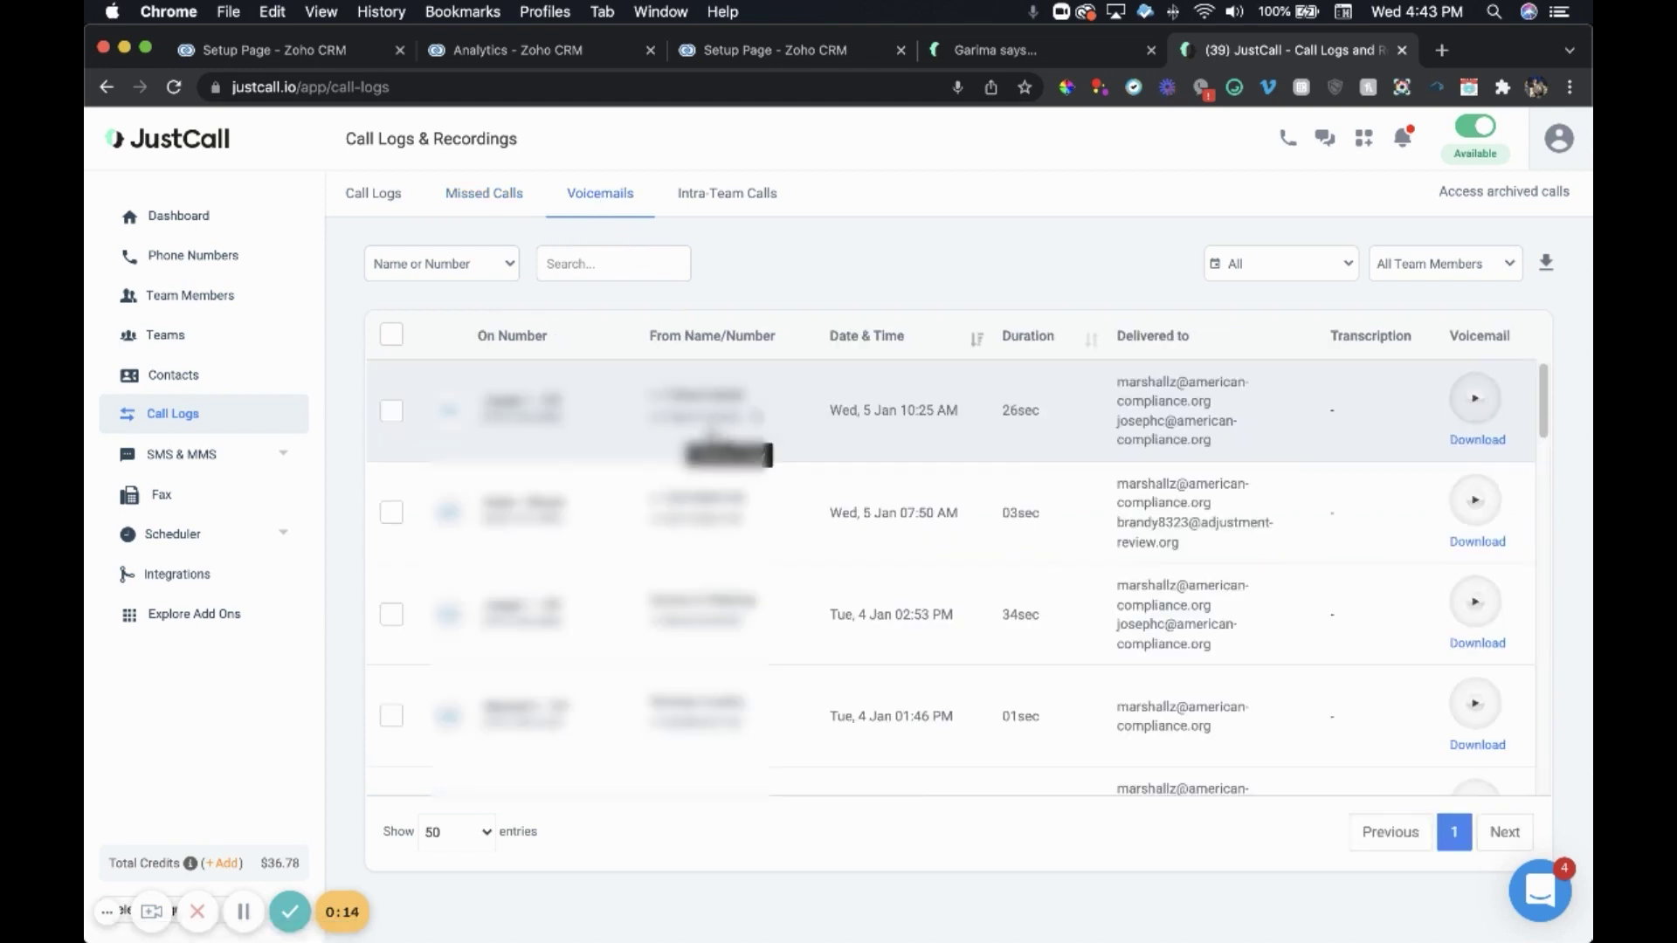